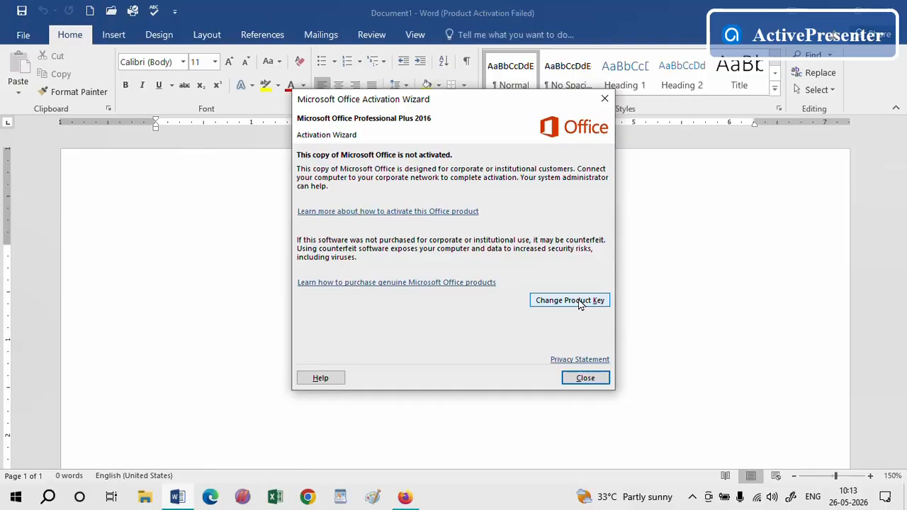
Dismiss the activation wizard and generate sample paragraphs in the blank document with =rand()
{"action": "left_click", "coordinate": [589, 381]}
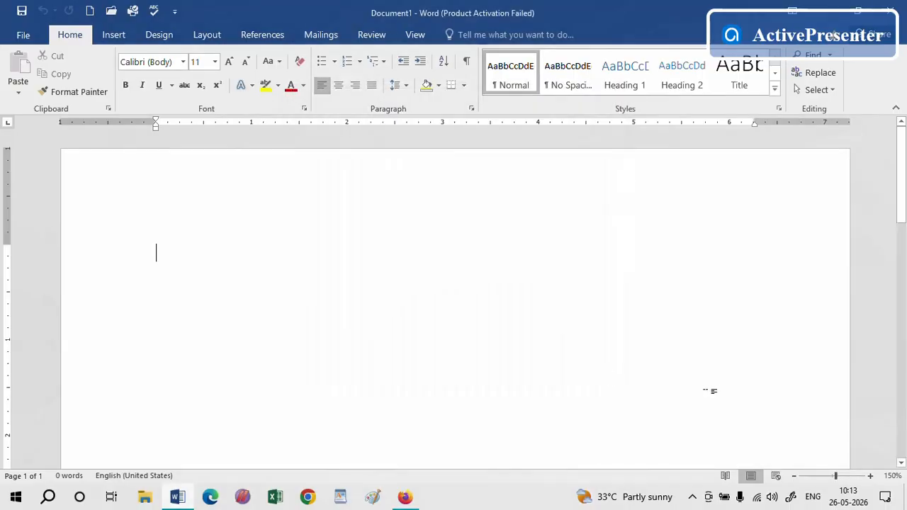
{"action": "type", "text": "=rand"}
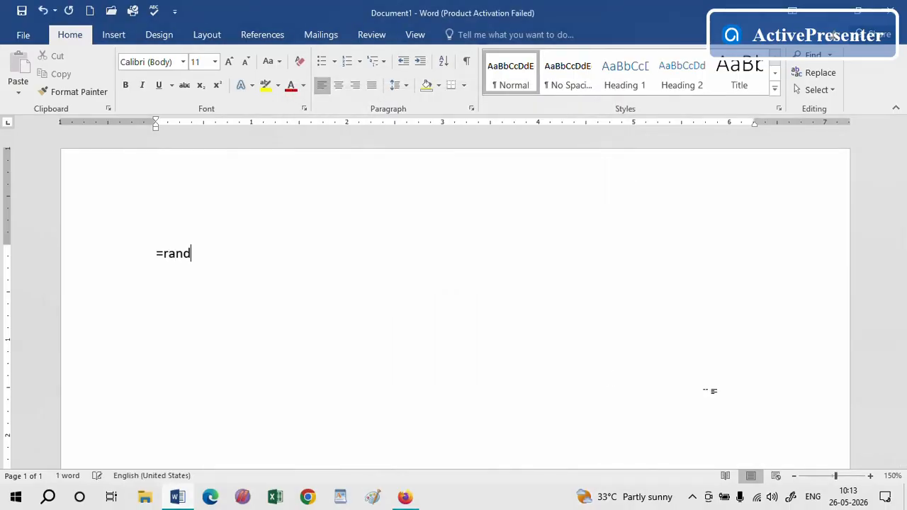
{"action": "type", "text": "()"}
{"action": "key", "text": "BackSpace"}
{"action": "key", "text": "Return"}
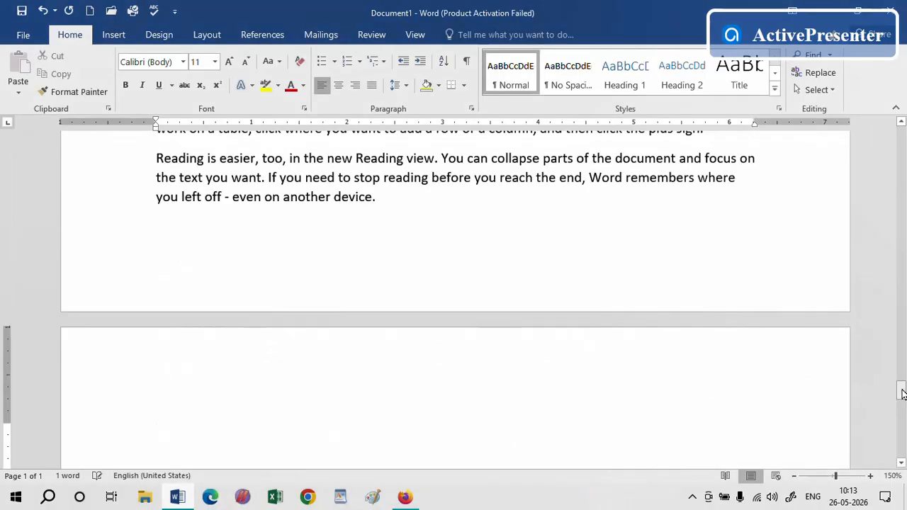
Justify all text in the document
{"action": "left_click_drag", "start_coordinate": [895, 388], "coordinate": [904, 112]}
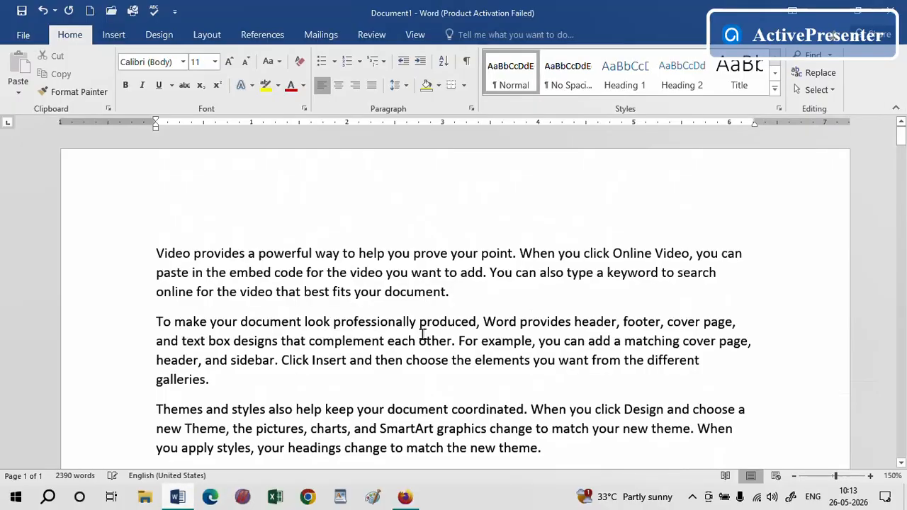
{"action": "left_click", "coordinate": [398, 287]}
{"action": "key", "text": "ctrl+a"}
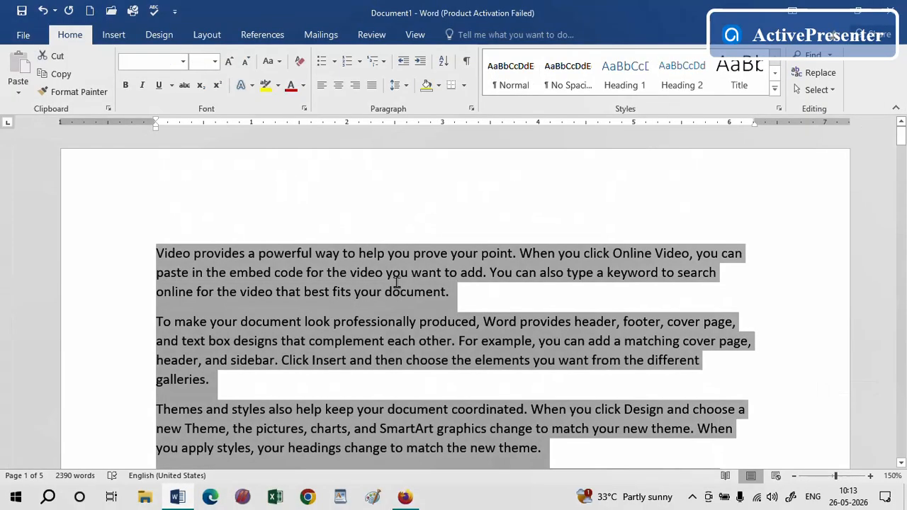
{"action": "left_click", "coordinate": [371, 86]}
{"action": "left_click", "coordinate": [466, 322]}
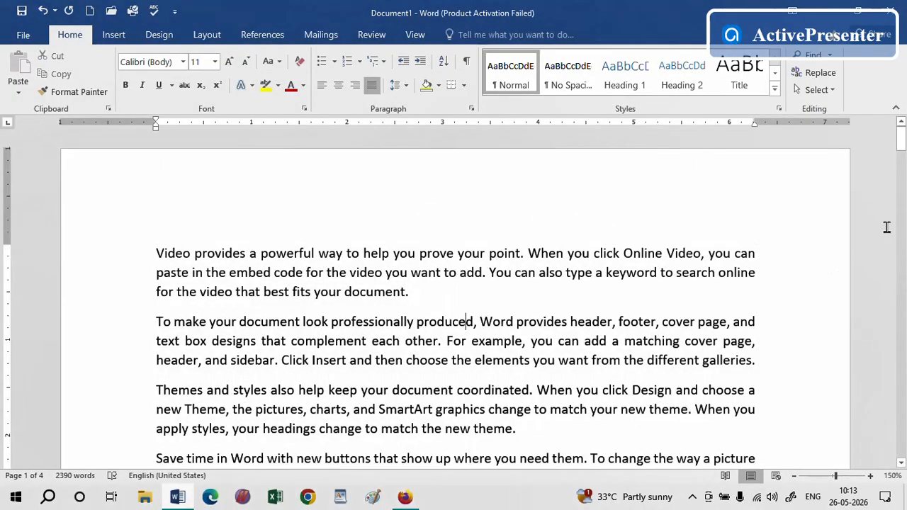
{"action": "mouse_move", "coordinate": [902, 148]}
{"action": "left_mouse_down"}
{"action": "mouse_move", "coordinate": [903, 207]}
{"action": "mouse_move", "coordinate": [902, 134]}
{"action": "left_mouse_up"}
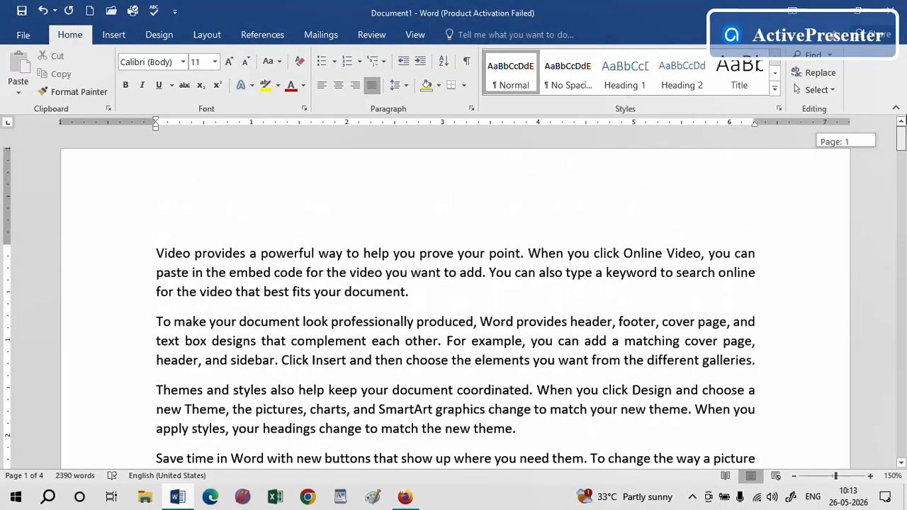
{"action": "left_click_drag", "start_coordinate": [521, 433], "coordinate": [134, 247]}
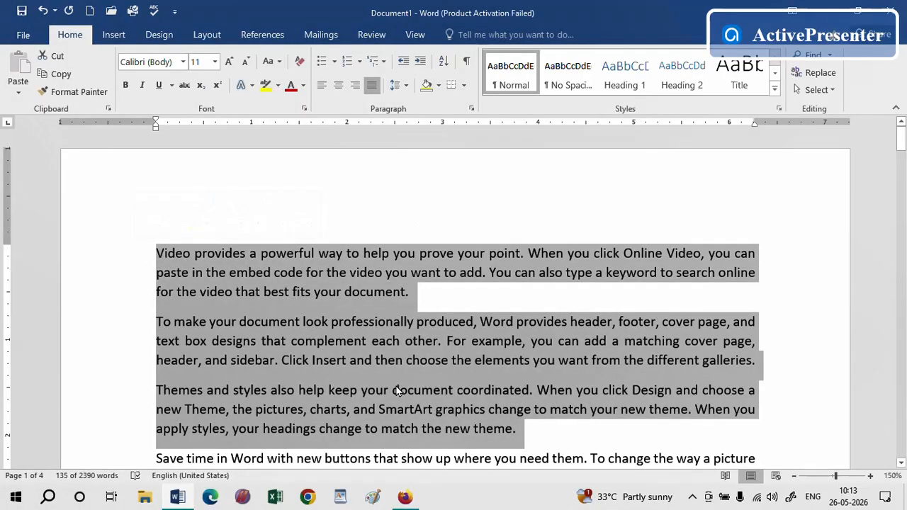
{"action": "left_click", "coordinate": [501, 301]}
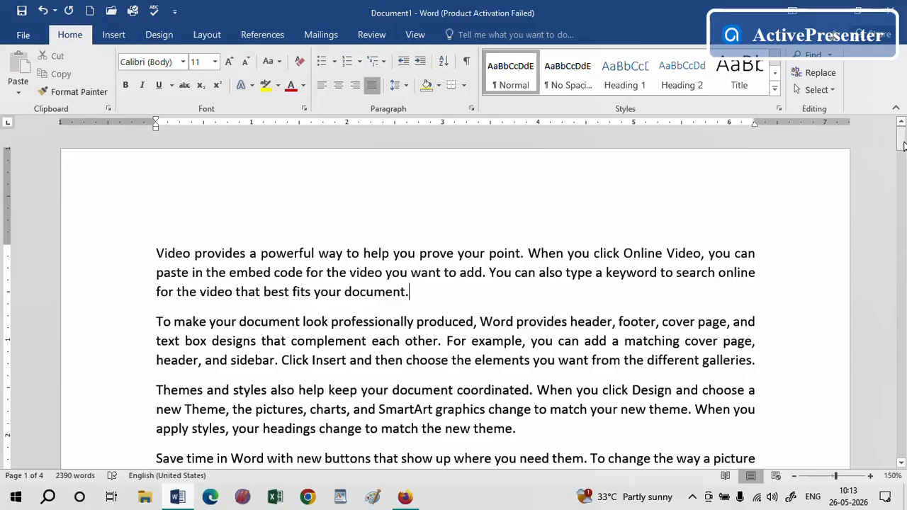
Format the whole document into two columns
{"action": "left_click_drag", "start_coordinate": [901, 142], "coordinate": [895, 102]}
{"action": "left_click", "coordinate": [204, 35]}
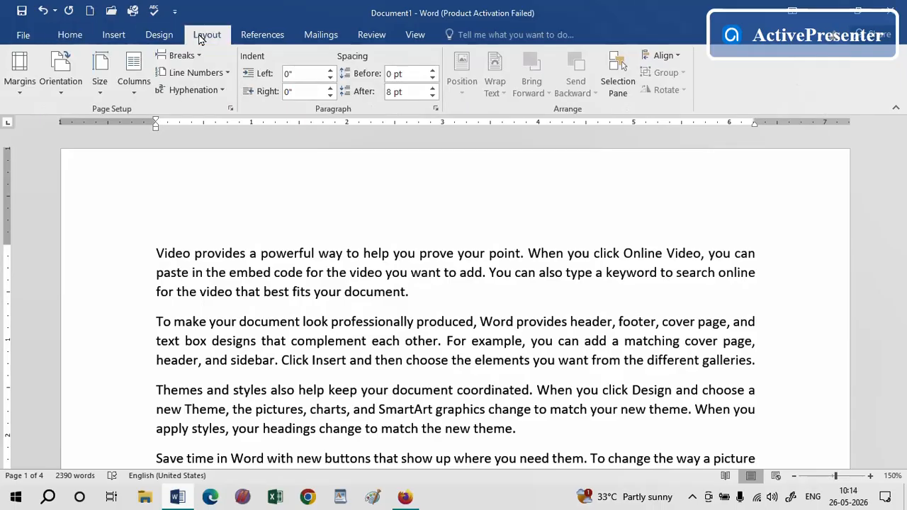
{"action": "left_click", "coordinate": [133, 100]}
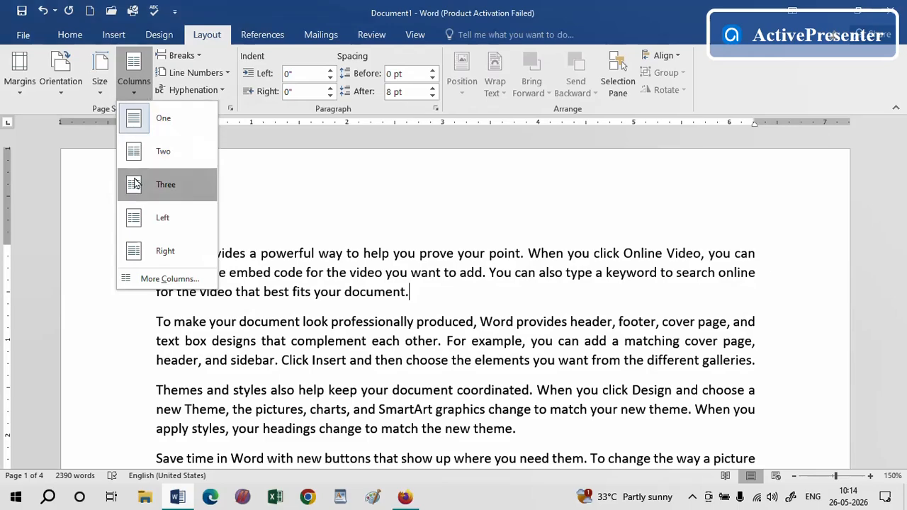
{"action": "left_click", "coordinate": [147, 271]}
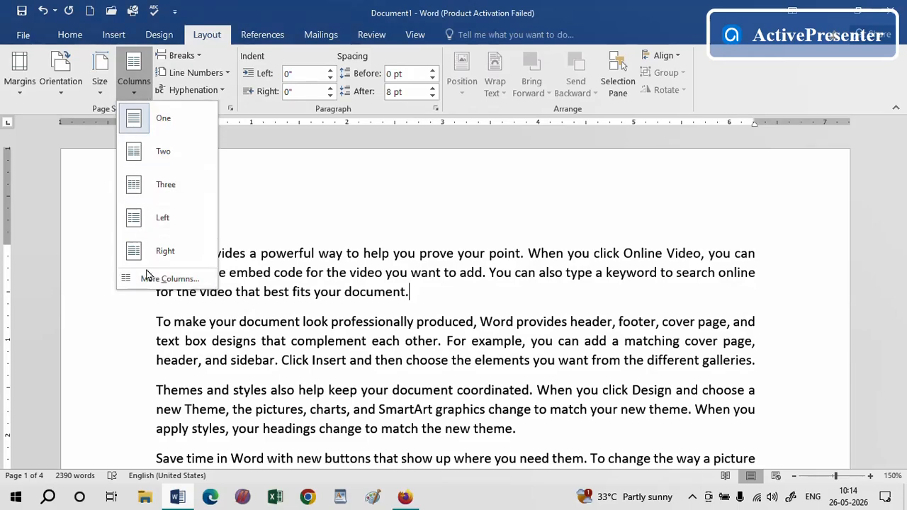
{"action": "left_click", "coordinate": [158, 155]}
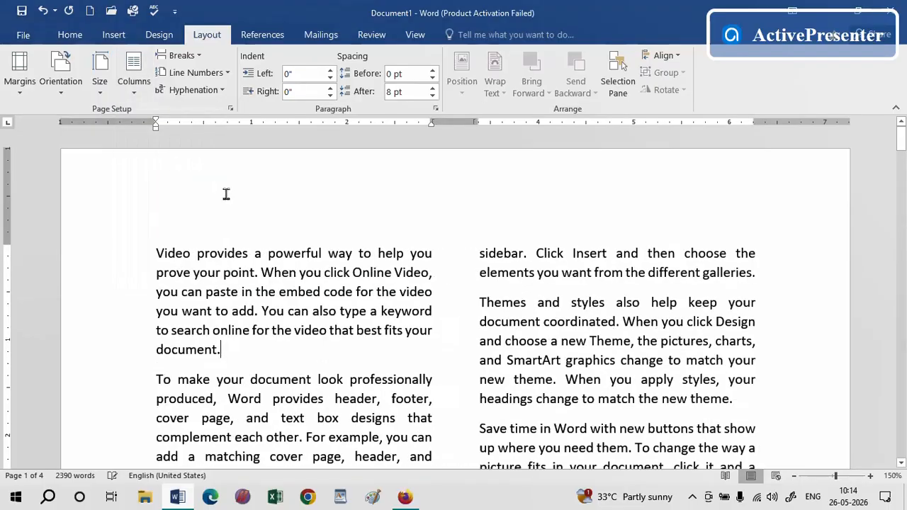
Return the document to a single column
{"action": "left_click_drag", "start_coordinate": [901, 138], "coordinate": [896, 120]}
{"action": "left_click", "coordinate": [135, 98]}
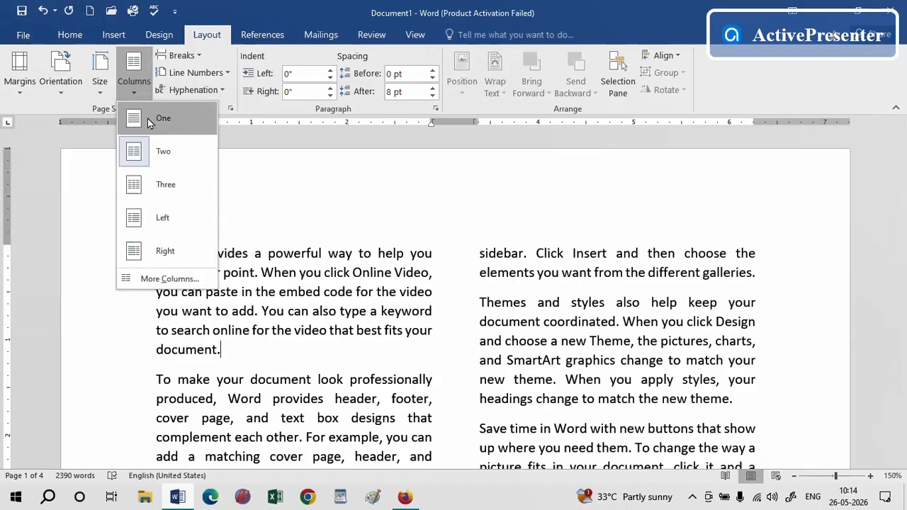
{"action": "left_click", "coordinate": [150, 119]}
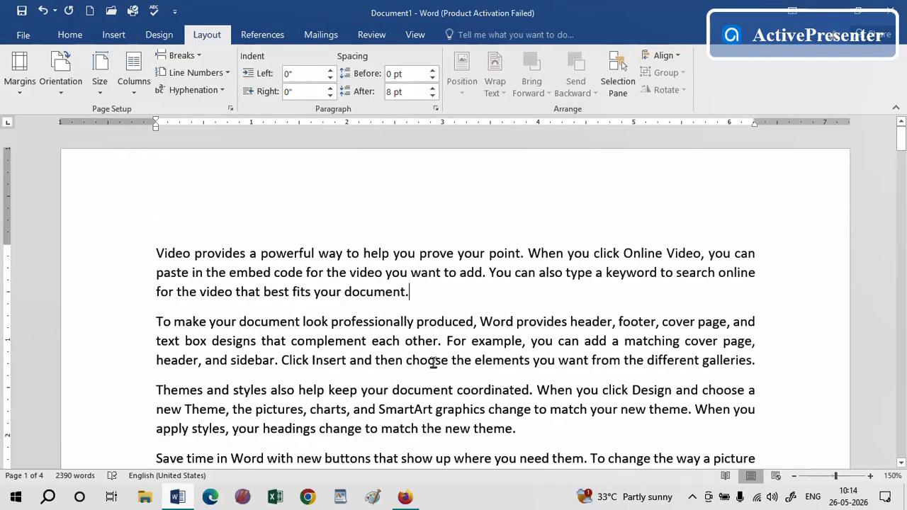
Format the whole document into three columns
{"action": "left_click", "coordinate": [135, 97]}
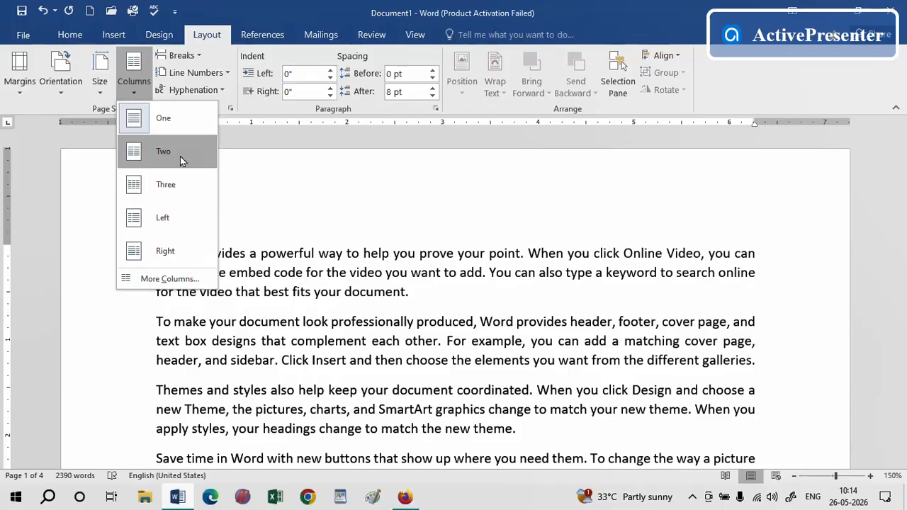
{"action": "left_click", "coordinate": [159, 187]}
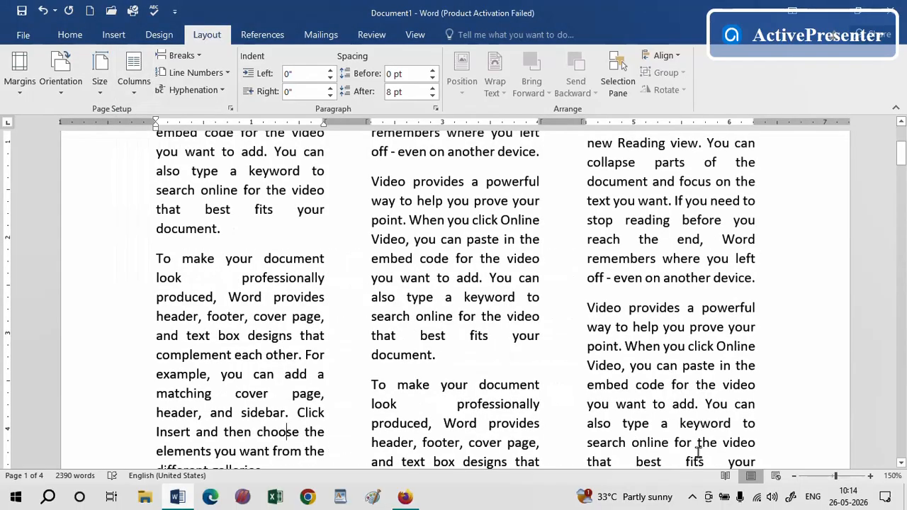
Return the document to one column
{"action": "left_click_drag", "start_coordinate": [901, 154], "coordinate": [901, 329]}
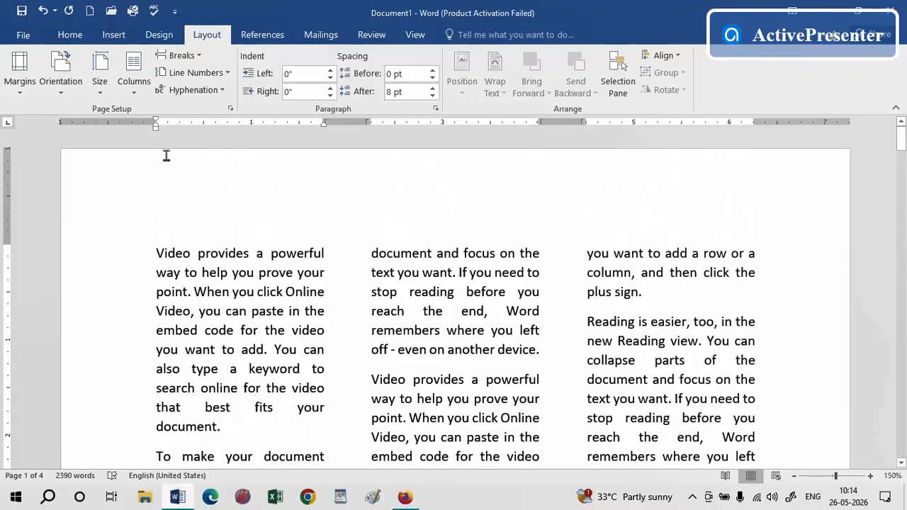
{"action": "left_click", "coordinate": [134, 71]}
{"action": "left_click", "coordinate": [159, 117]}
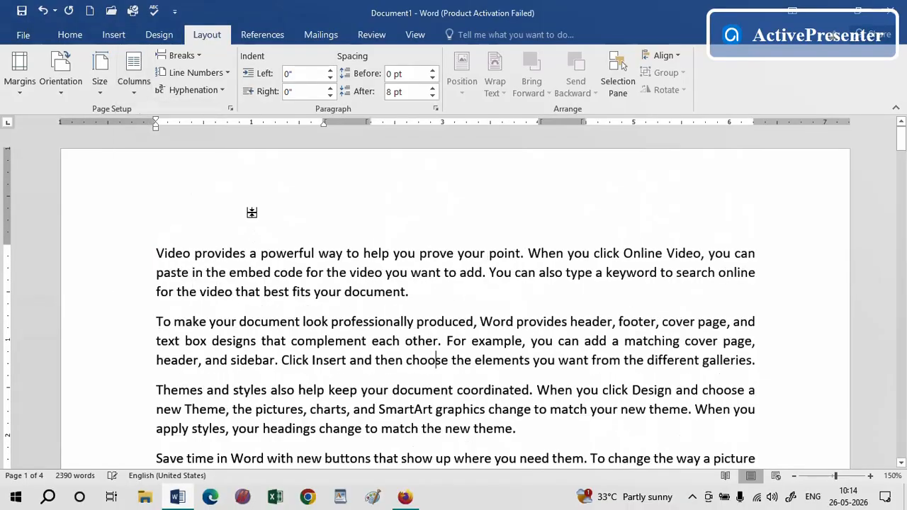
Apply the Left column layout to the document
{"action": "left_click", "coordinate": [137, 93]}
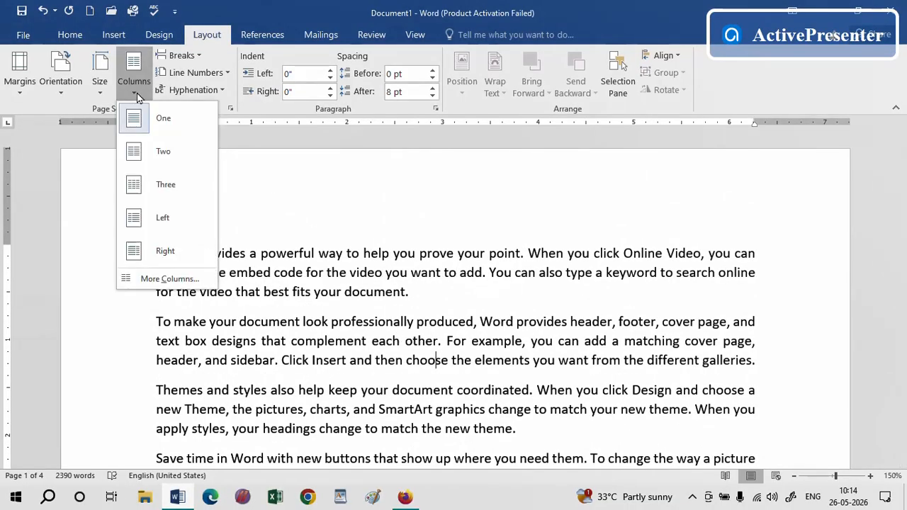
{"action": "left_click", "coordinate": [159, 219]}
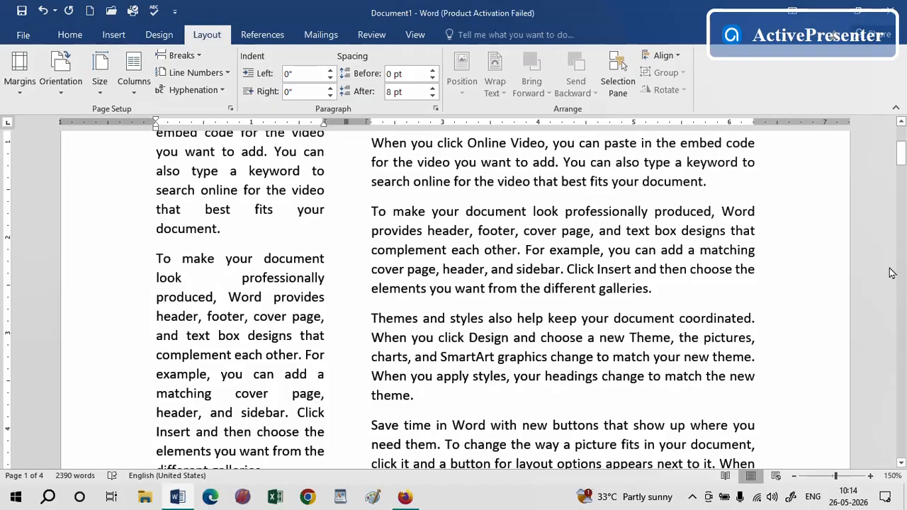
Apply the Right column layout to the document
{"action": "scroll", "coordinate": [900, 152], "scroll_direction": "up", "scroll_amount": 3}
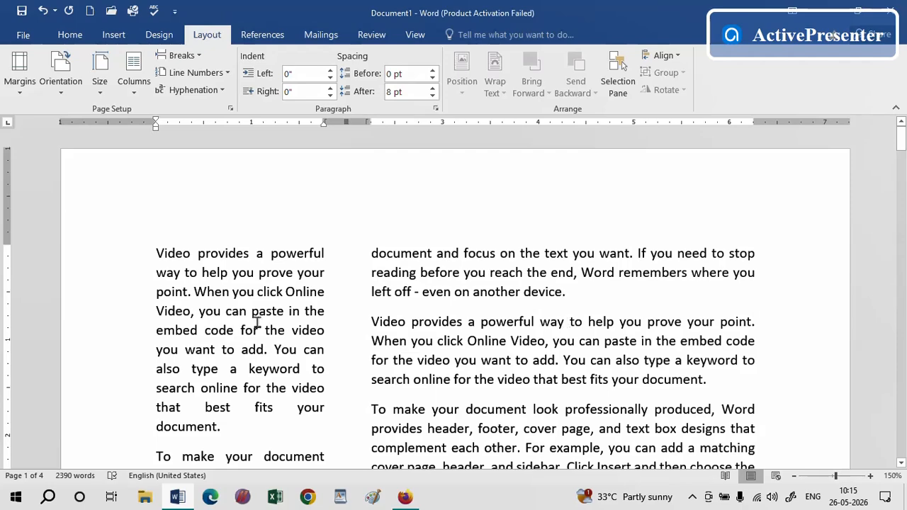
{"action": "left_click", "coordinate": [130, 93]}
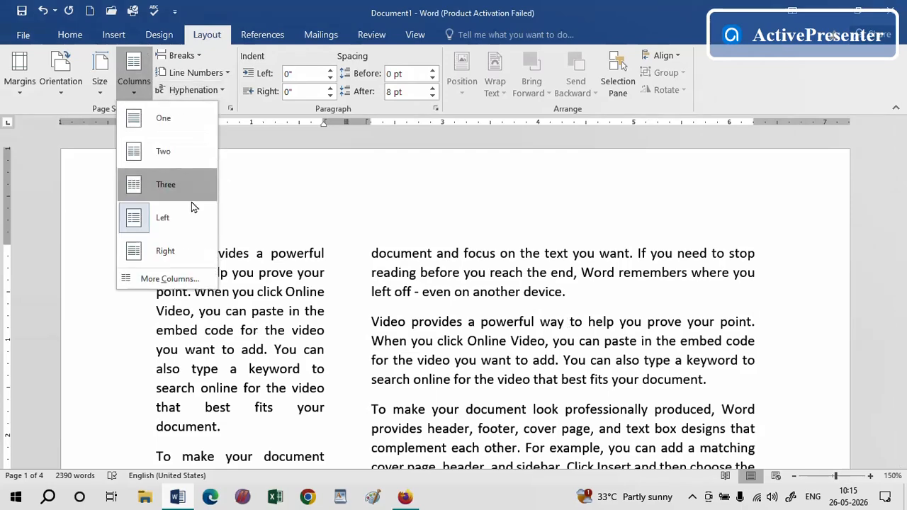
{"action": "left_click", "coordinate": [177, 249]}
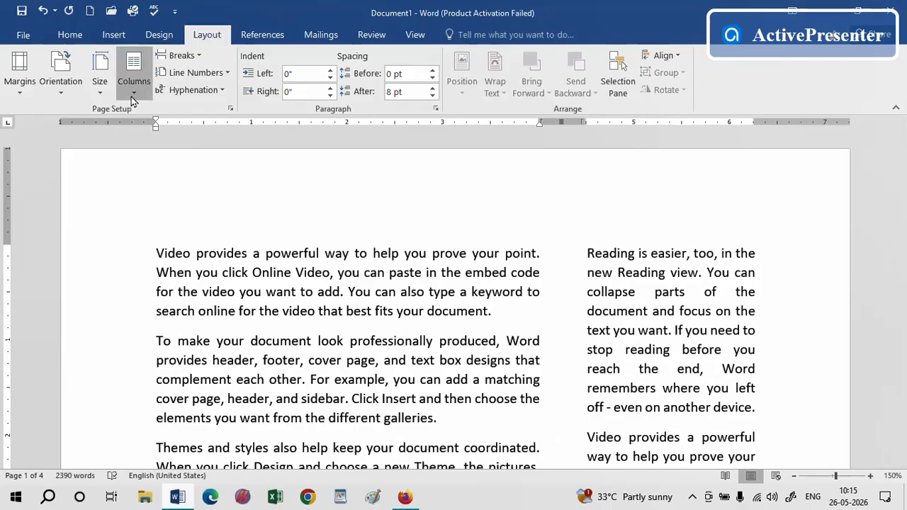
Restore the single-column layout for the document
{"action": "left_click", "coordinate": [134, 84]}
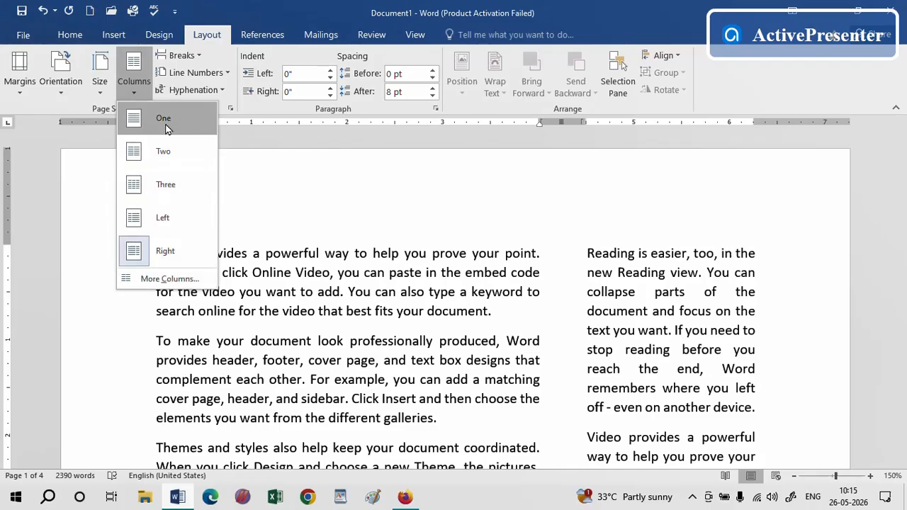
{"action": "left_click", "coordinate": [135, 122]}
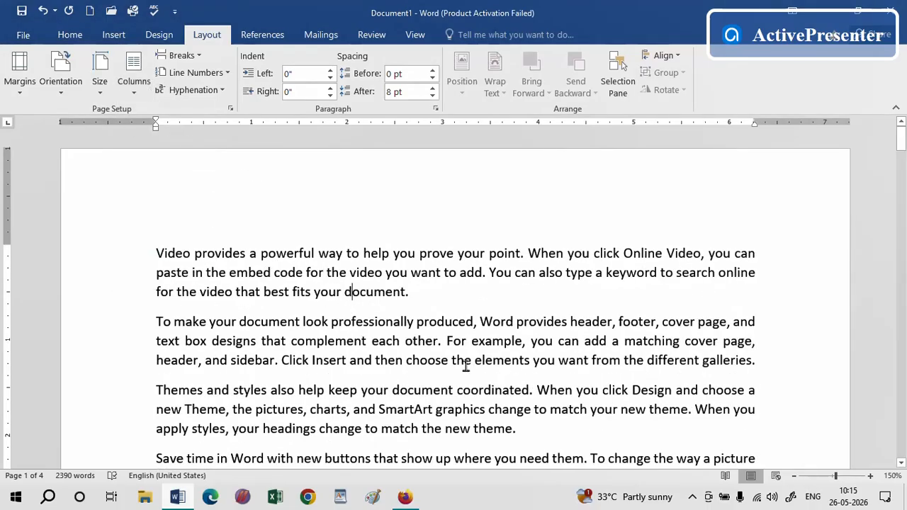
Split only the first three paragraphs into two columns
{"action": "left_click_drag", "start_coordinate": [530, 429], "coordinate": [140, 239]}
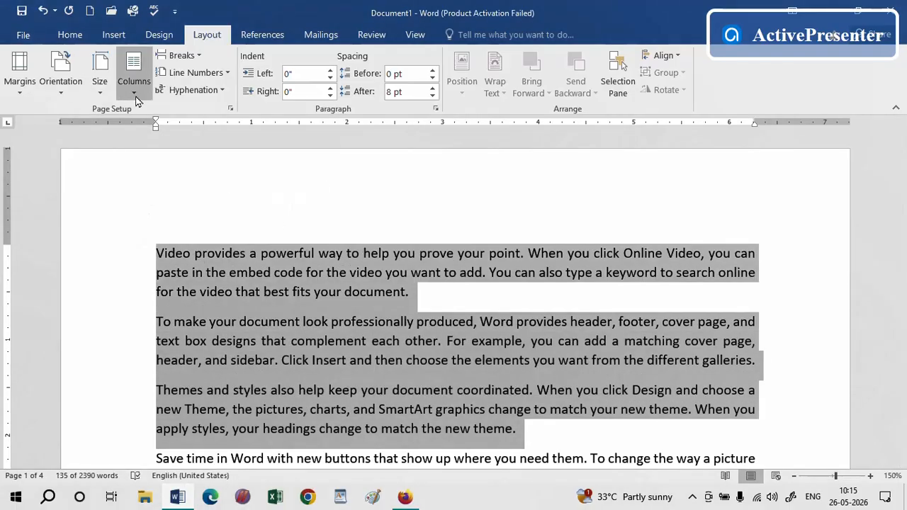
{"action": "left_click", "coordinate": [134, 75]}
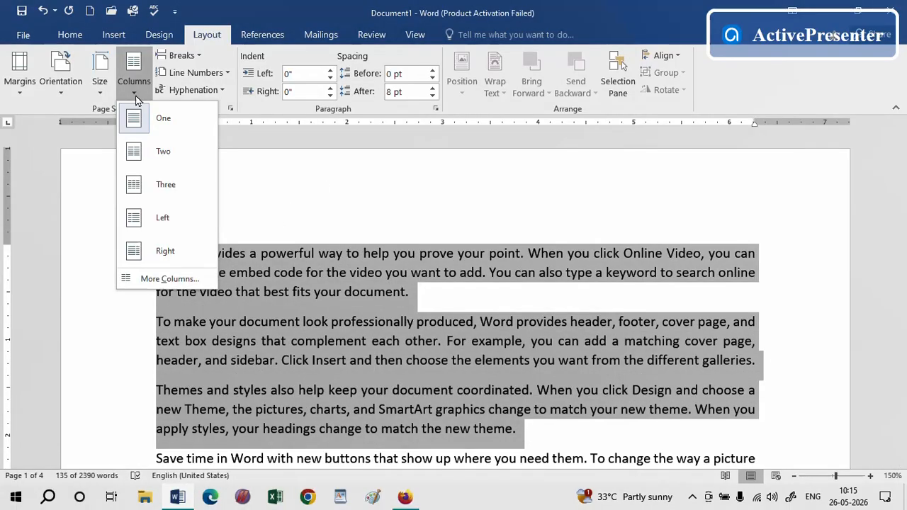
{"action": "left_click", "coordinate": [158, 157]}
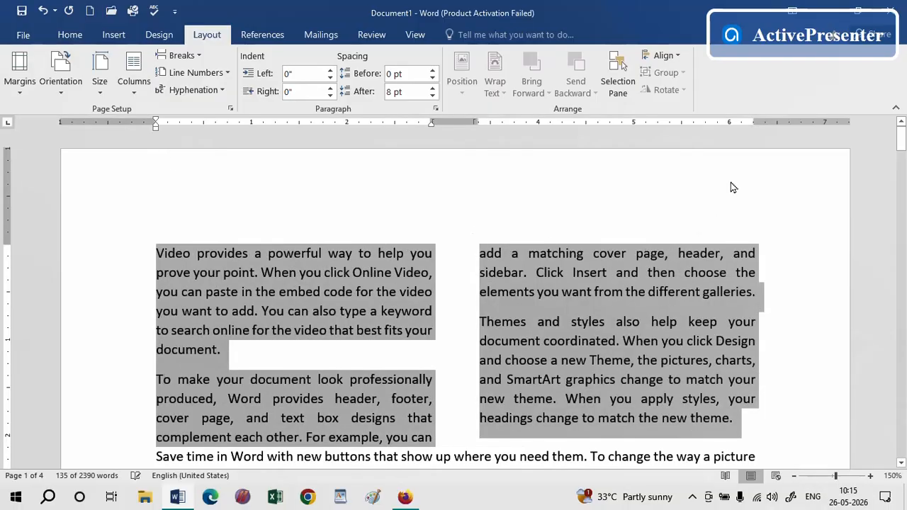
Set the selected first three paragraphs back to one column
{"action": "mouse_move", "coordinate": [900, 142]}
{"action": "left_mouse_down"}
{"action": "mouse_move", "coordinate": [898, 161]}
{"action": "mouse_move", "coordinate": [898, 137]}
{"action": "left_mouse_up"}
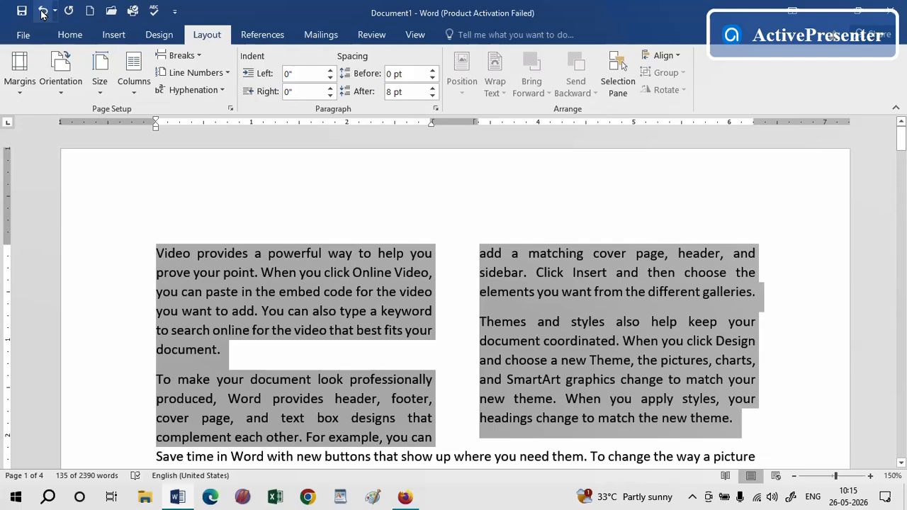
{"action": "left_click", "coordinate": [133, 71]}
{"action": "left_click", "coordinate": [136, 123]}
{"action": "left_click", "coordinate": [558, 360]}
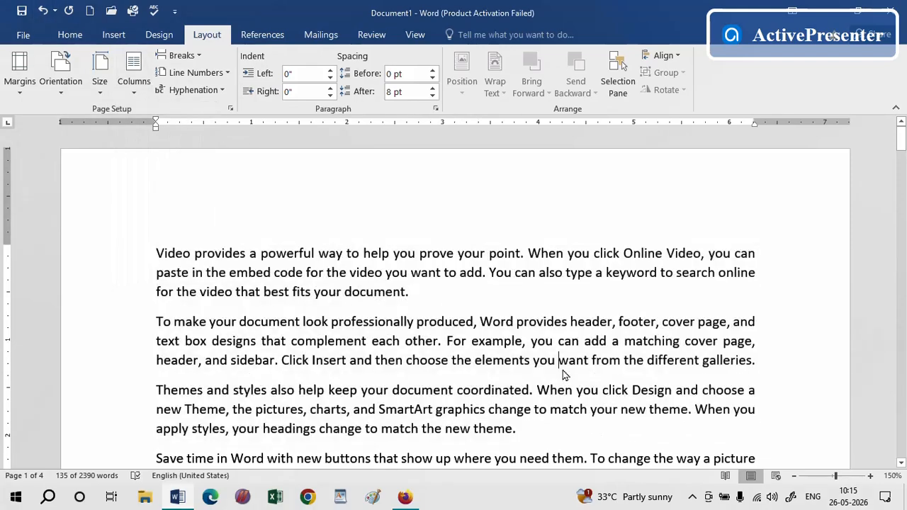
Open the More Columns dialog and close it
{"action": "left_click", "coordinate": [132, 91]}
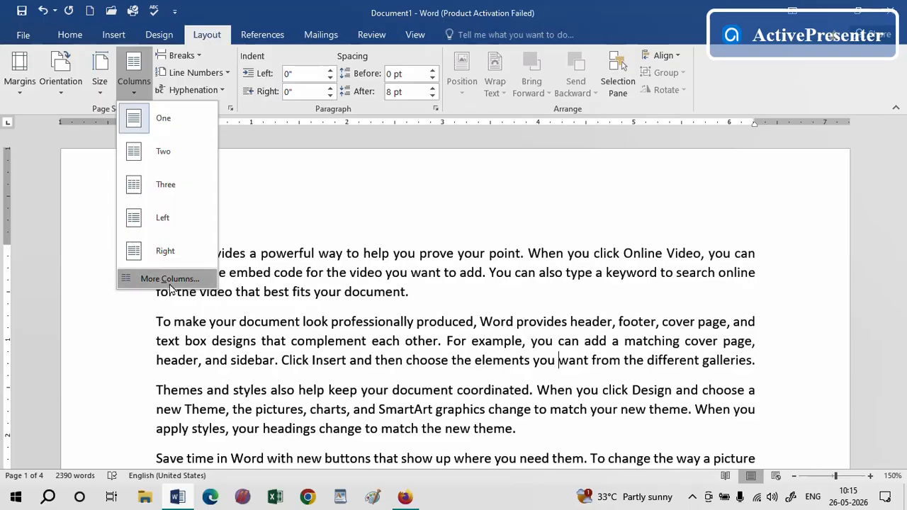
{"action": "left_click", "coordinate": [485, 365]}
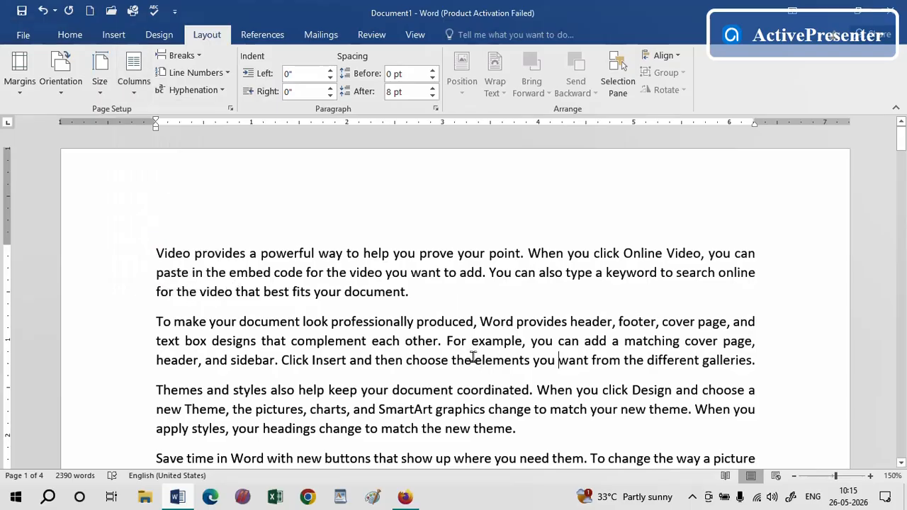
Color the paragraph beginning "Save time in Word" dark red
{"action": "left_click", "coordinate": [395, 343]}
{"action": "left_click_drag", "start_coordinate": [901, 147], "coordinate": [901, 213]}
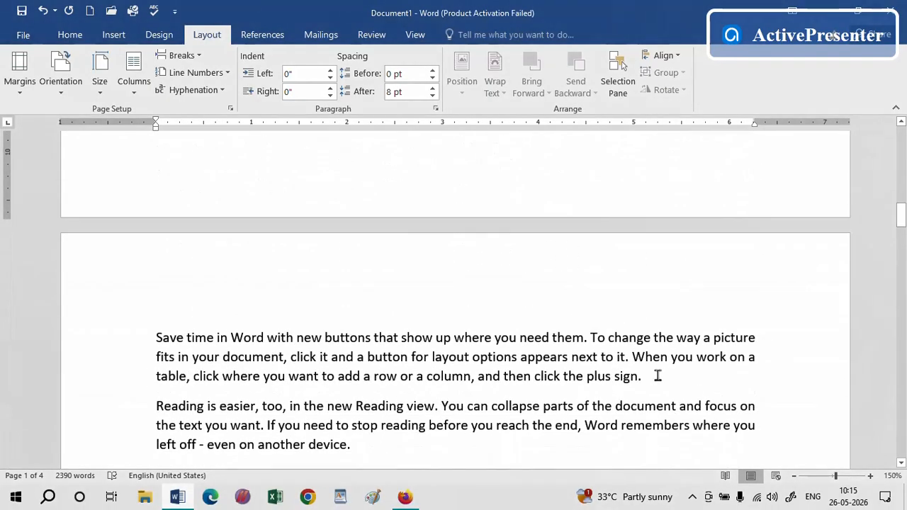
{"action": "left_click_drag", "start_coordinate": [655, 376], "coordinate": [154, 338]}
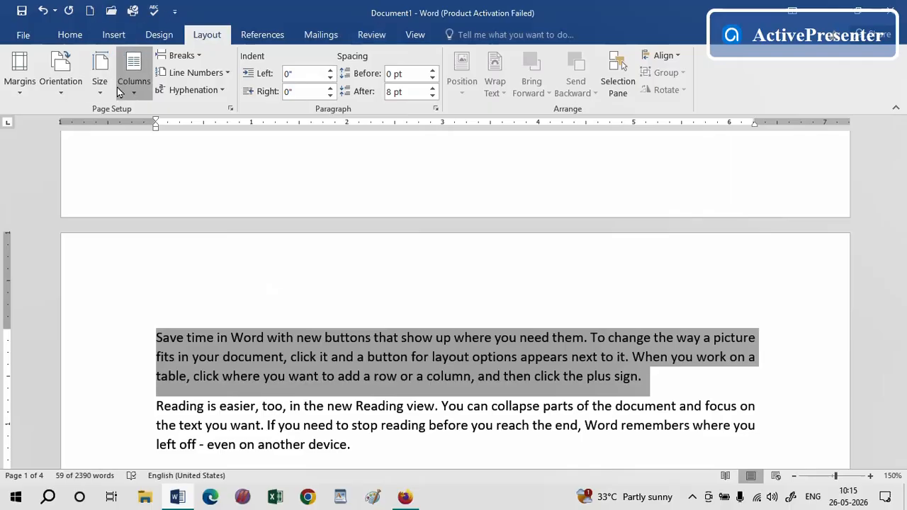
{"action": "left_click", "coordinate": [70, 34]}
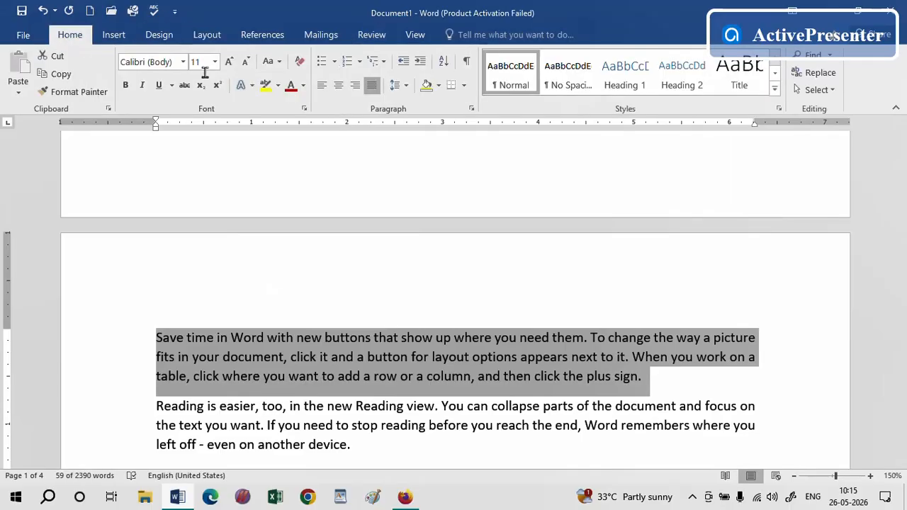
{"action": "left_click", "coordinate": [303, 85]}
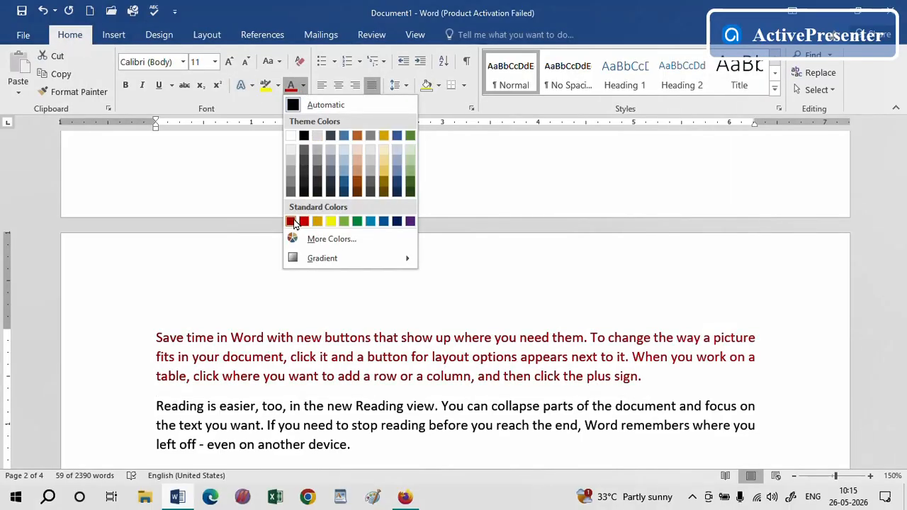
{"action": "left_click", "coordinate": [291, 224]}
{"action": "left_click", "coordinate": [498, 336]}
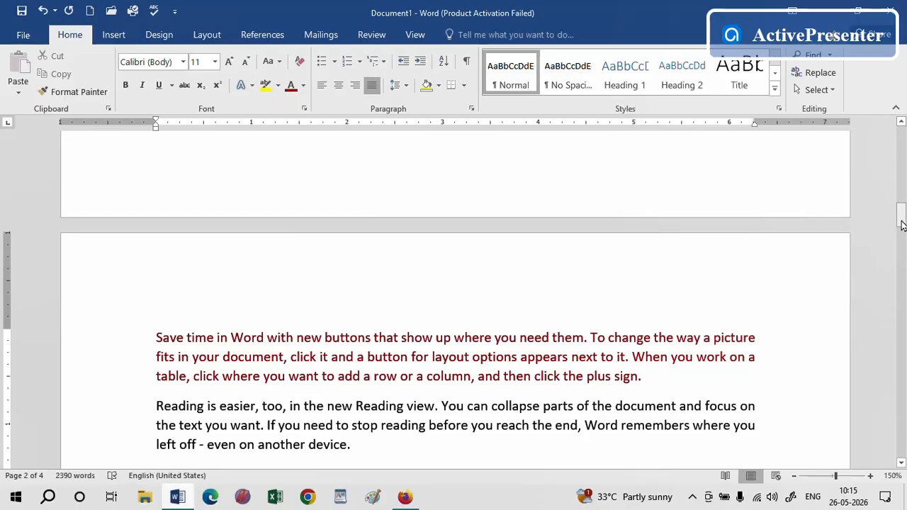
Lay out the selected text above the red paragraph in three columns with 0.2" spacing, applied to the selected text
{"action": "left_click_drag", "start_coordinate": [901, 221], "coordinate": [901, 200]}
{"action": "left_click_drag", "start_coordinate": [532, 352], "coordinate": [132, 64]}
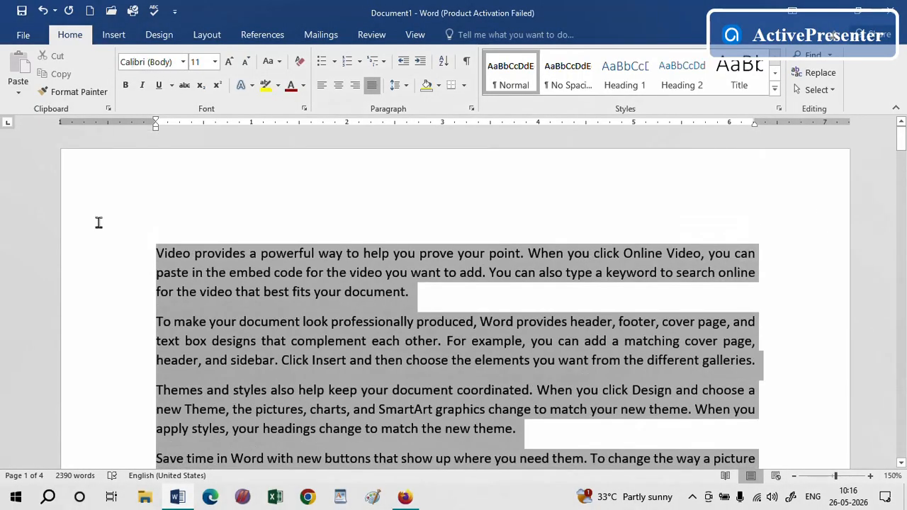
{"action": "left_click", "coordinate": [207, 34]}
{"action": "left_click", "coordinate": [134, 75]}
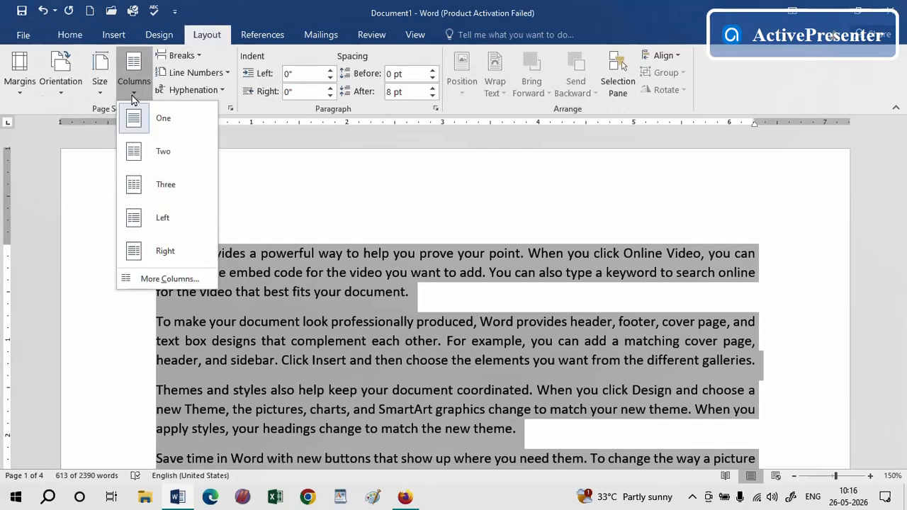
{"action": "left_click", "coordinate": [157, 280]}
{"action": "left_click_drag", "start_coordinate": [484, 156], "coordinate": [450, 156]}
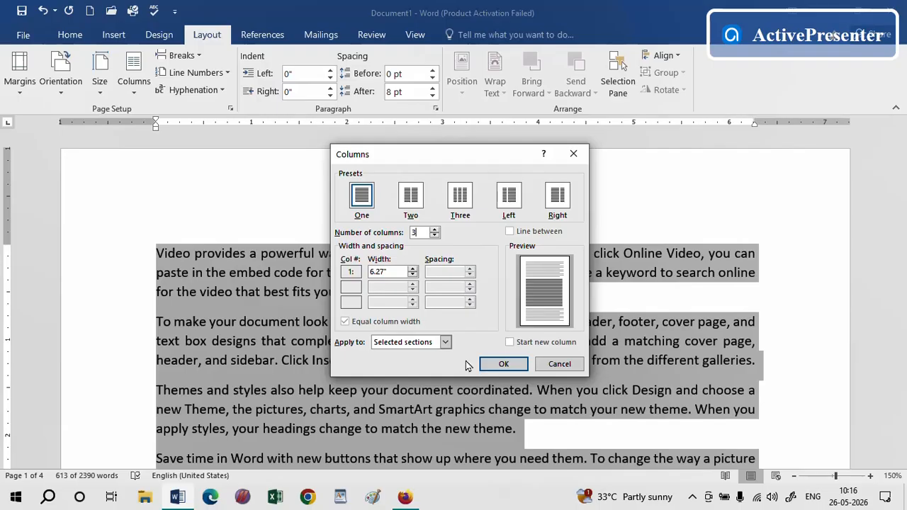
{"action": "left_click", "coordinate": [408, 273]}
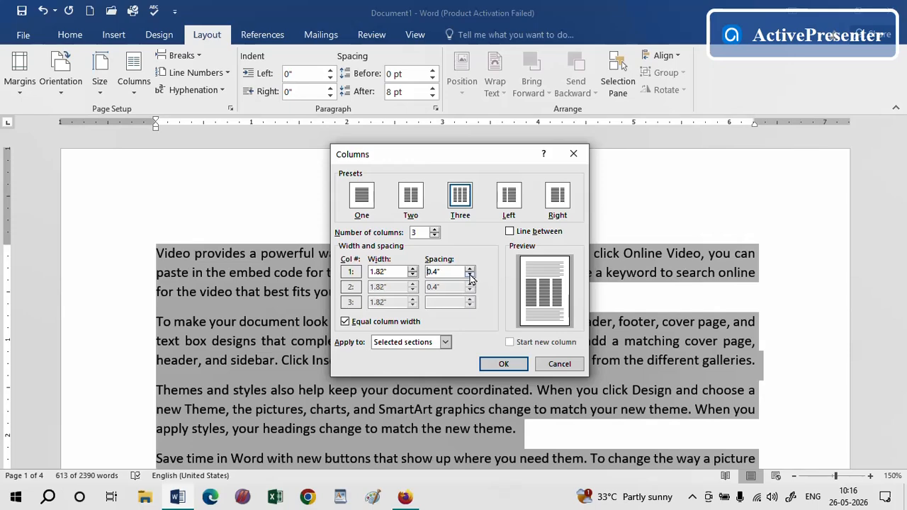
{"action": "left_click", "coordinate": [469, 276]}
{"action": "left_click", "coordinate": [470, 276]}
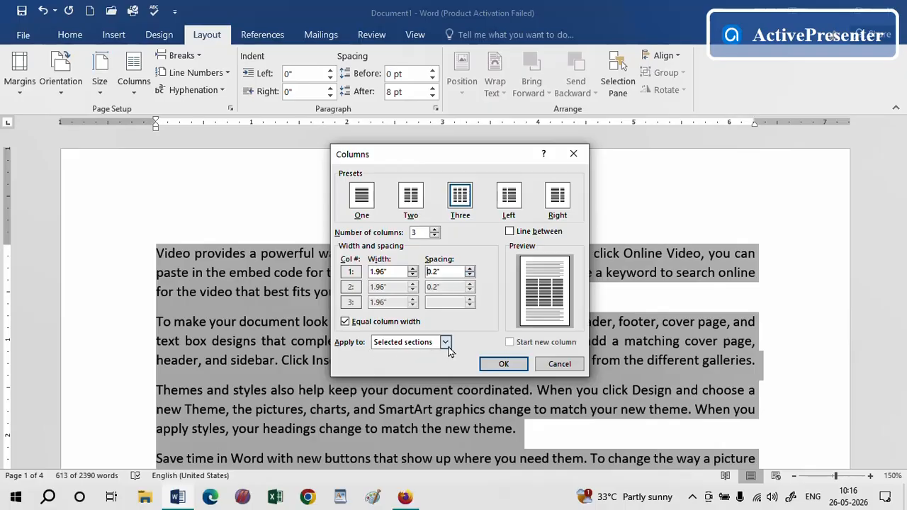
{"action": "left_click", "coordinate": [504, 365]}
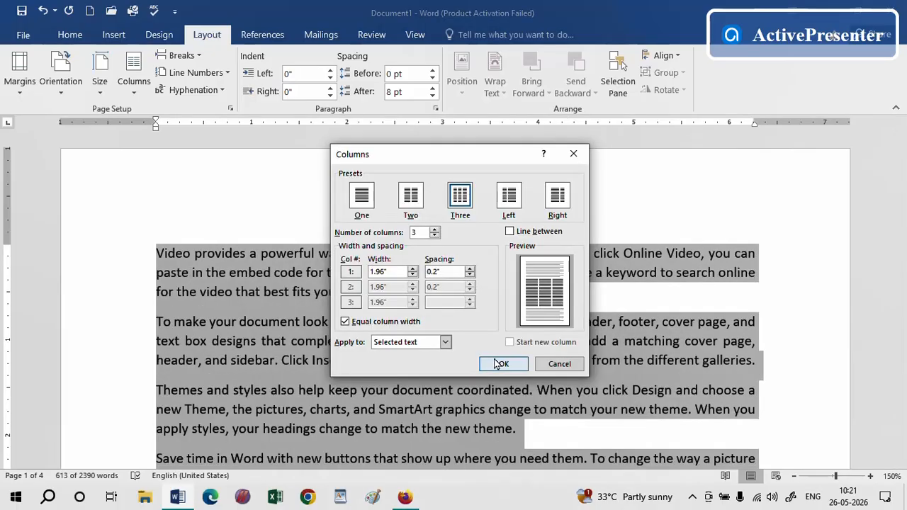
{"action": "left_click", "coordinate": [500, 364]}
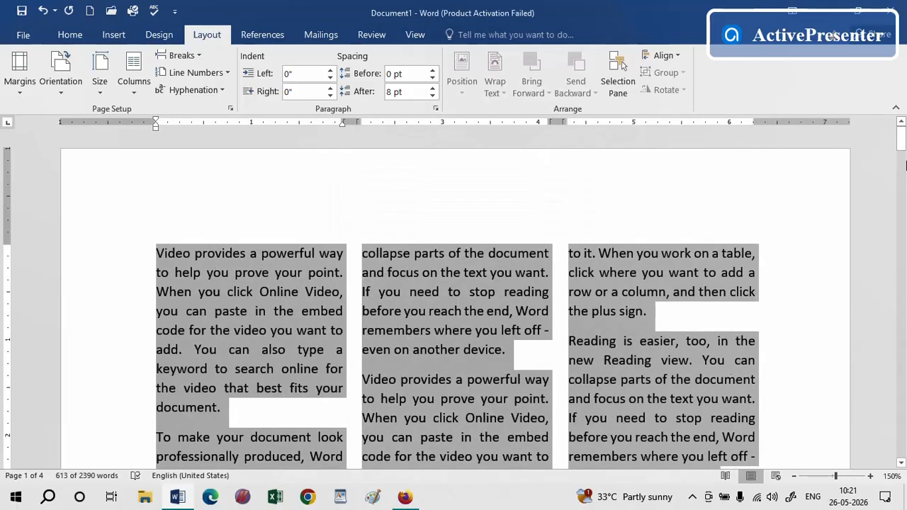
Set the three-column section back to one column
{"action": "left_click_drag", "start_coordinate": [900, 140], "coordinate": [900, 206]}
{"action": "left_click", "coordinate": [686, 326]}
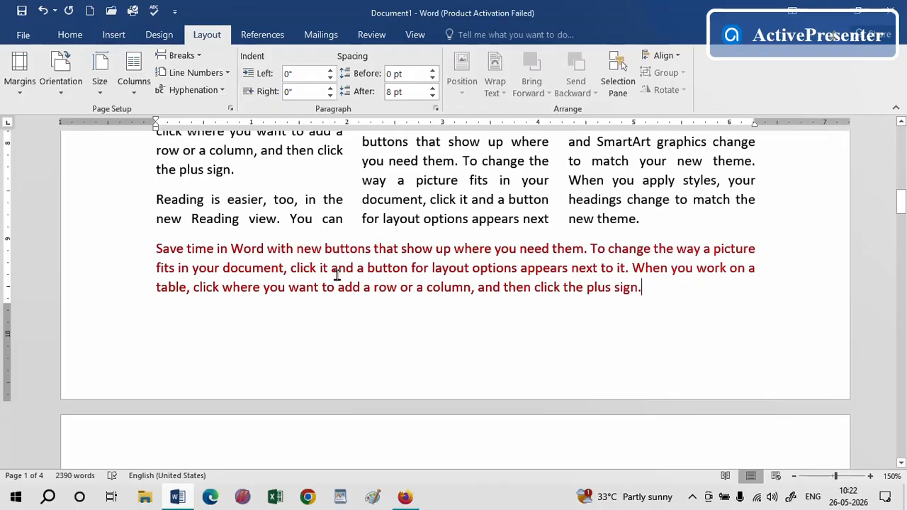
{"action": "left_click_drag", "start_coordinate": [901, 205], "coordinate": [901, 139]}
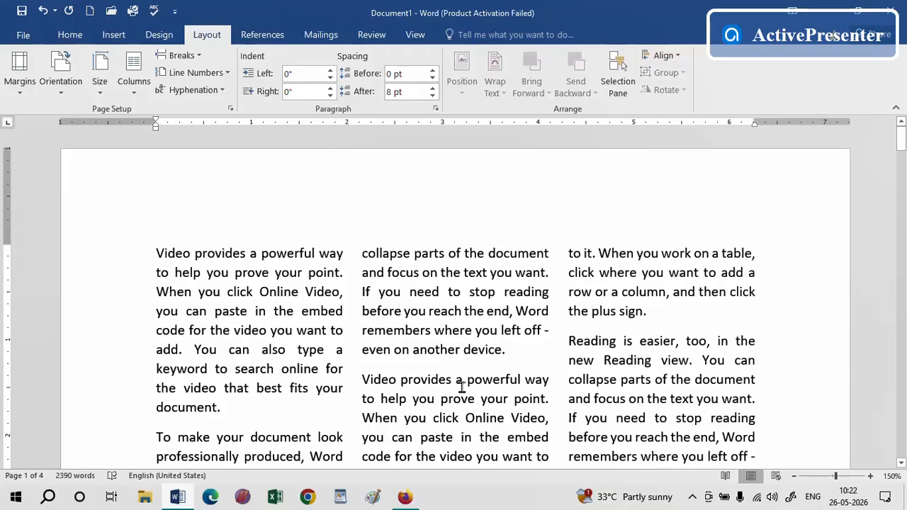
{"action": "left_click_drag", "start_coordinate": [901, 159], "coordinate": [902, 206]}
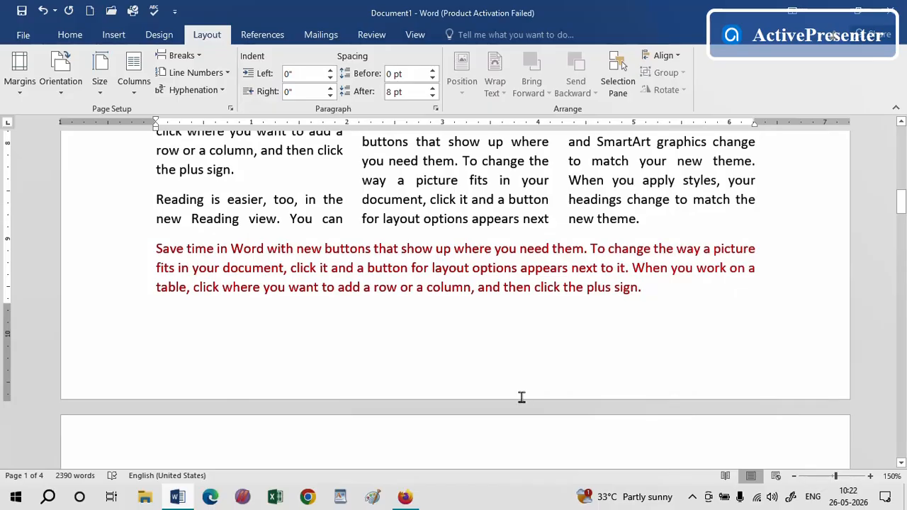
{"action": "left_click_drag", "start_coordinate": [901, 201], "coordinate": [901, 139]}
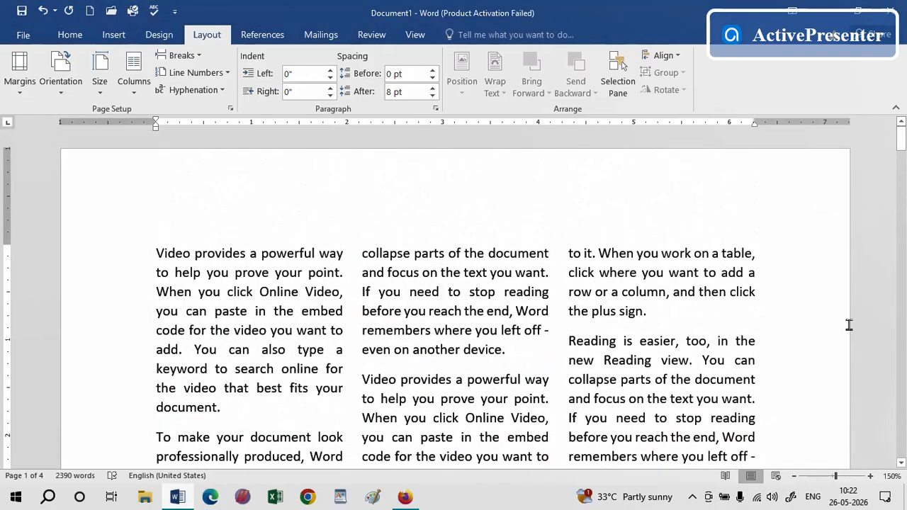
{"action": "left_click", "coordinate": [347, 316]}
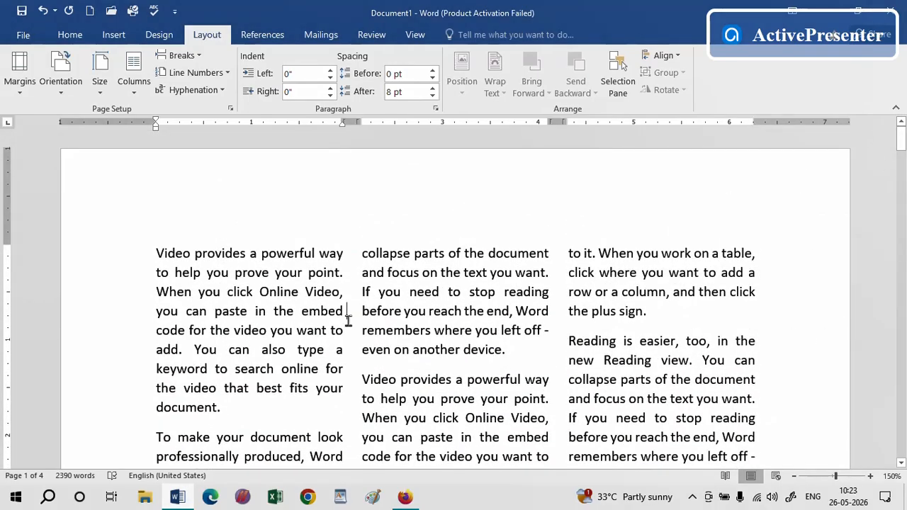
{"action": "left_click", "coordinate": [133, 74]}
{"action": "left_click", "coordinate": [133, 122]}
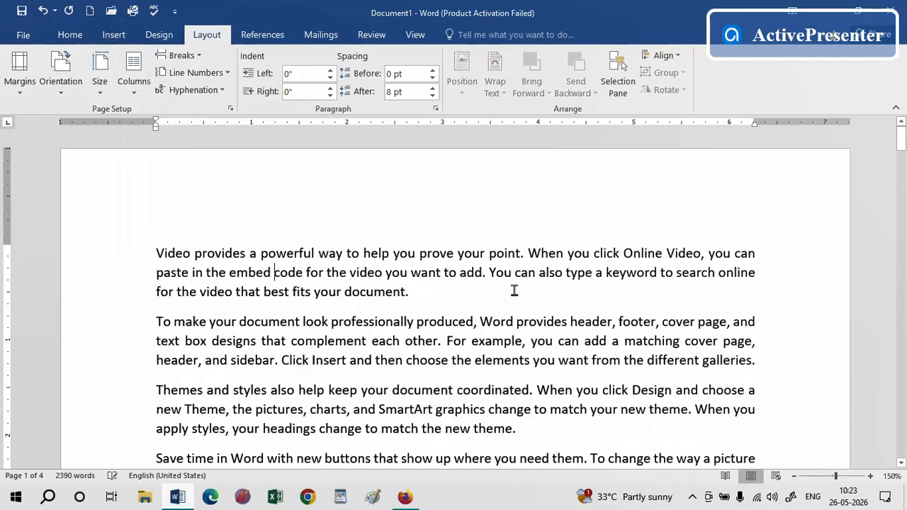
Switch to the MS WORD 2016.pdf topic list to check it, and return to Word
{"action": "left_click_drag", "start_coordinate": [901, 139], "coordinate": [902, 212]}
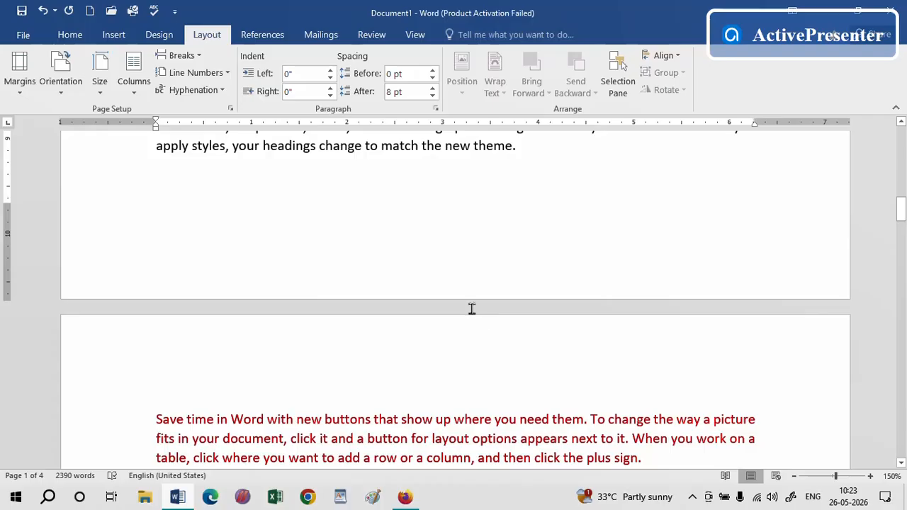
{"action": "key", "text": "alt+Tab"}
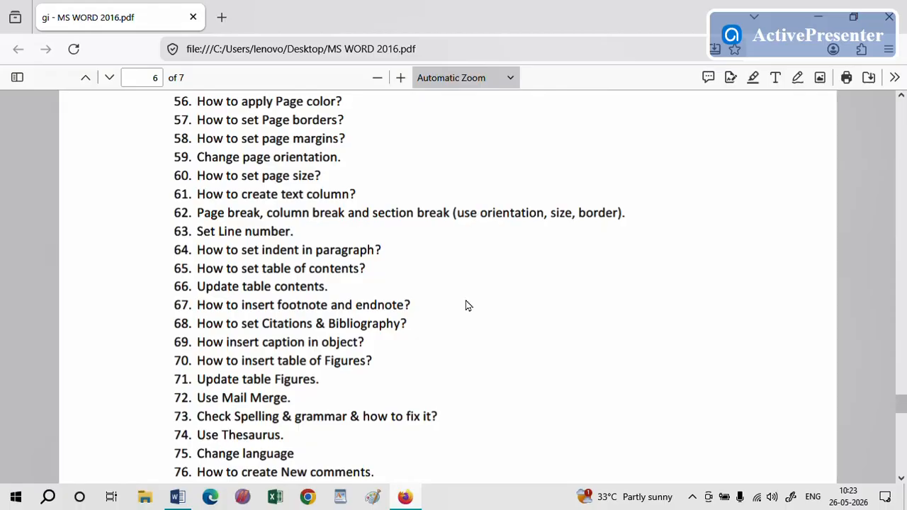
{"action": "key", "text": "alt+Tab"}
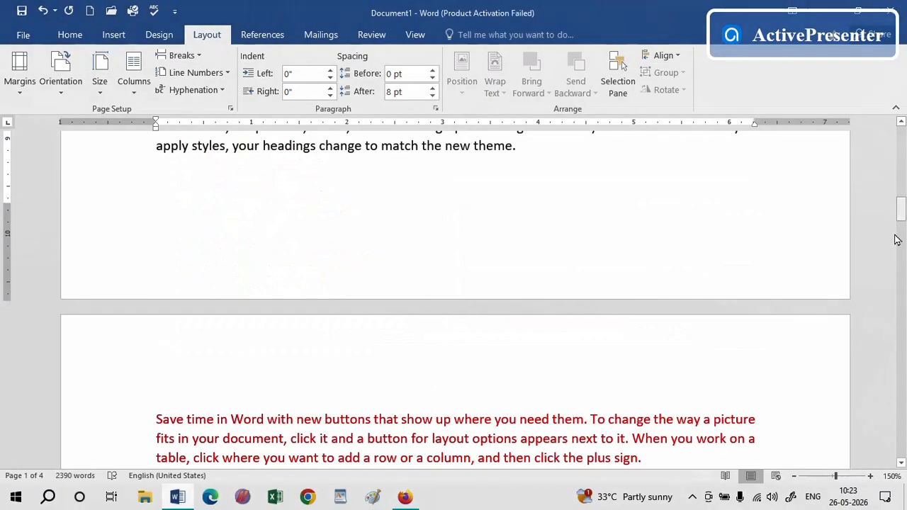
Insert a page break at the end of the paragraph beginning "Save time in Word"
{"action": "left_click_drag", "start_coordinate": [902, 207], "coordinate": [903, 106]}
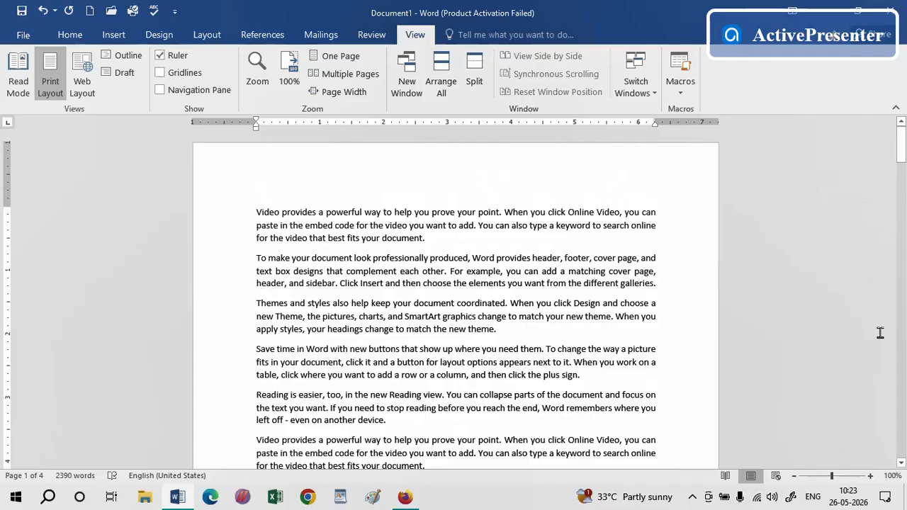
{"action": "left_click", "coordinate": [900, 462]}
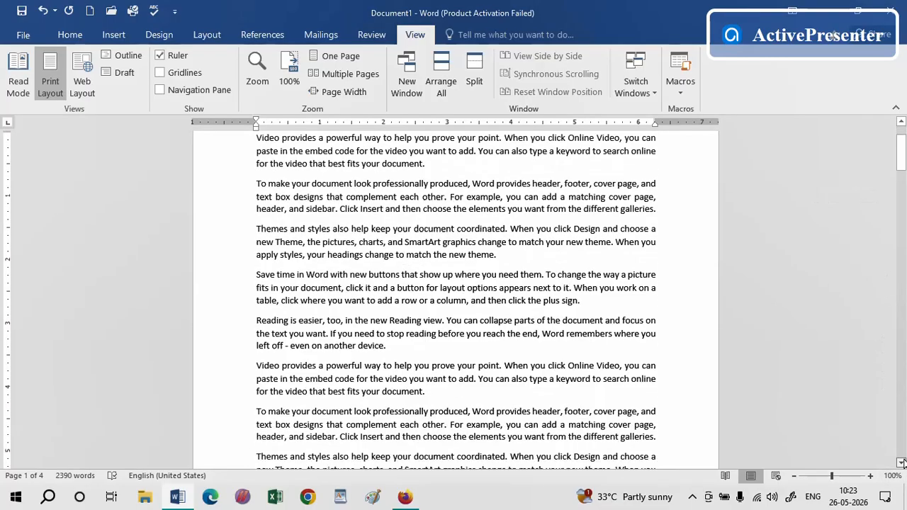
{"action": "left_click", "coordinate": [901, 462]}
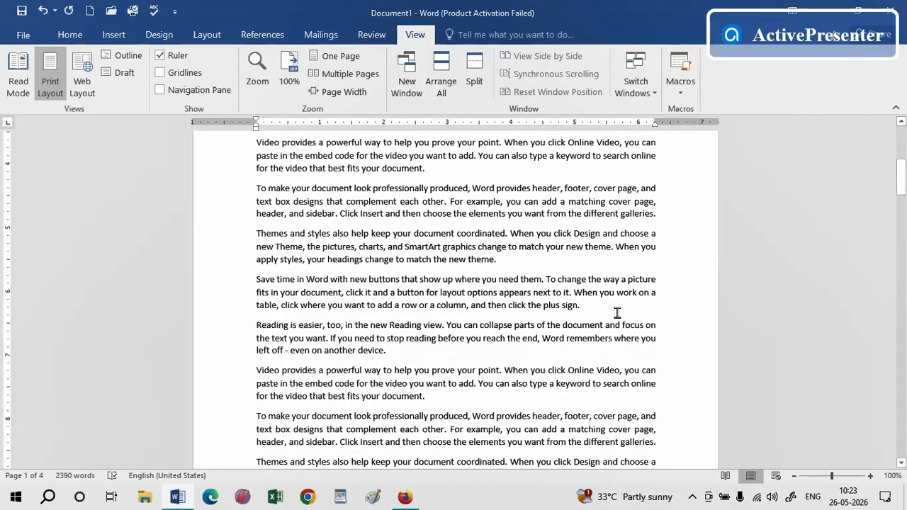
{"action": "left_click", "coordinate": [603, 304]}
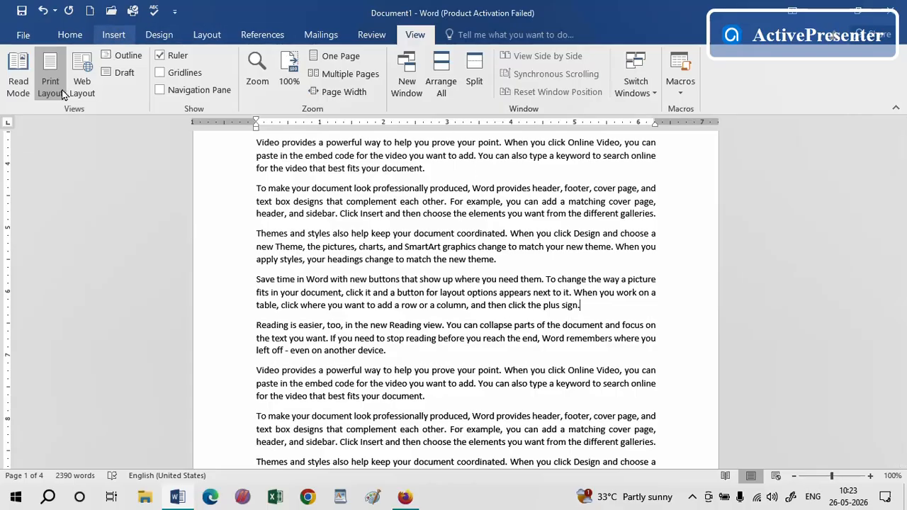
{"action": "left_click", "coordinate": [113, 36]}
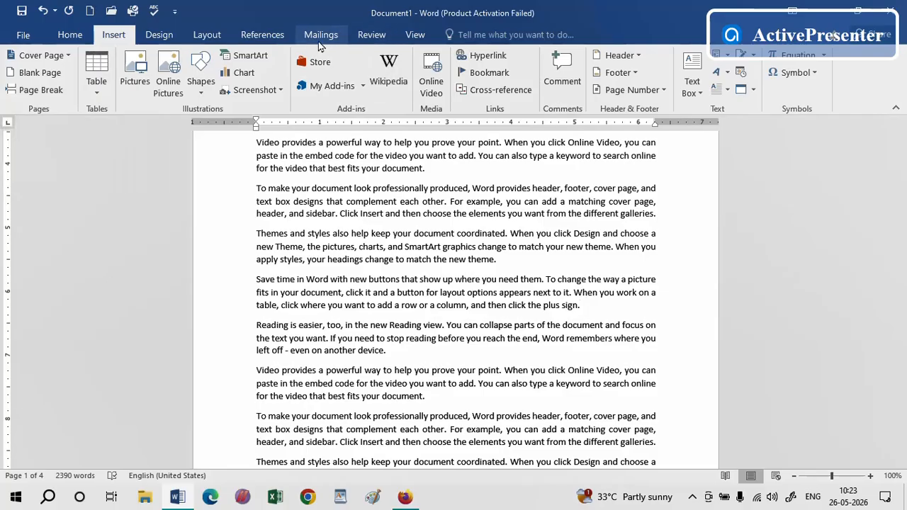
{"action": "left_click", "coordinate": [207, 35]}
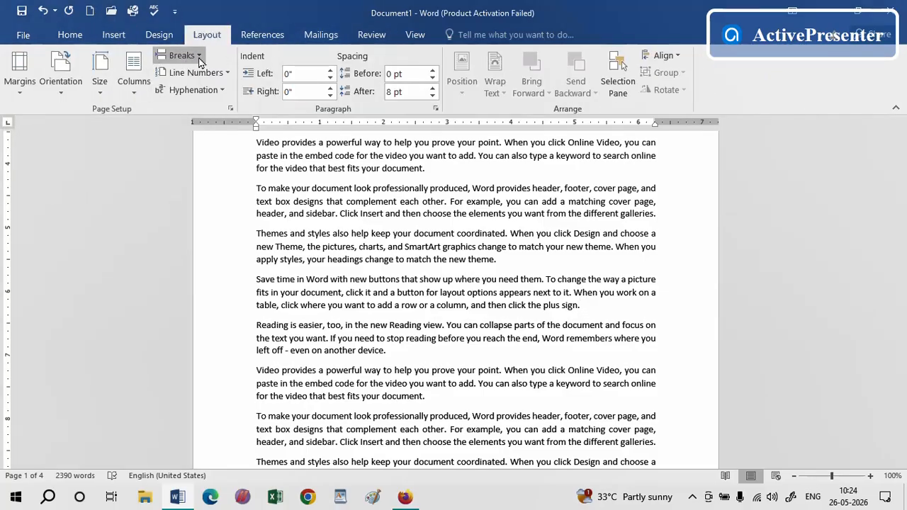
{"action": "left_click", "coordinate": [199, 56]}
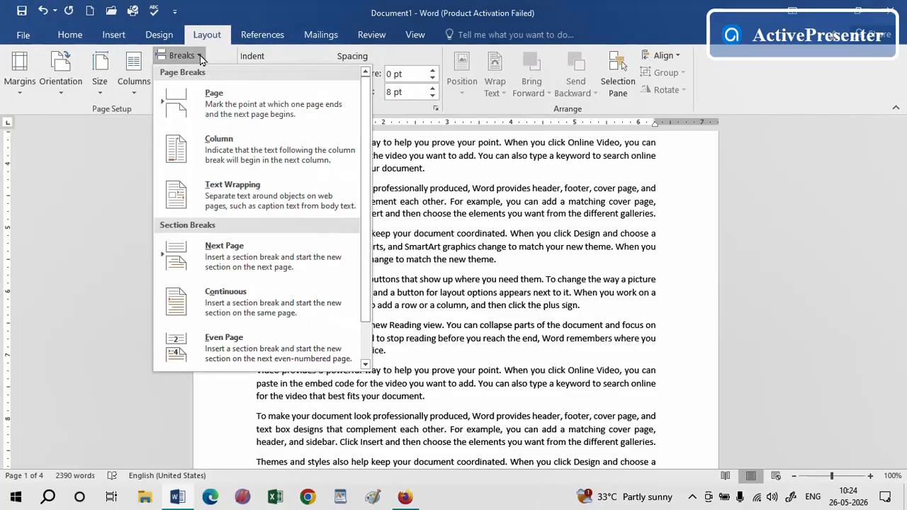
{"action": "left_click", "coordinate": [212, 104]}
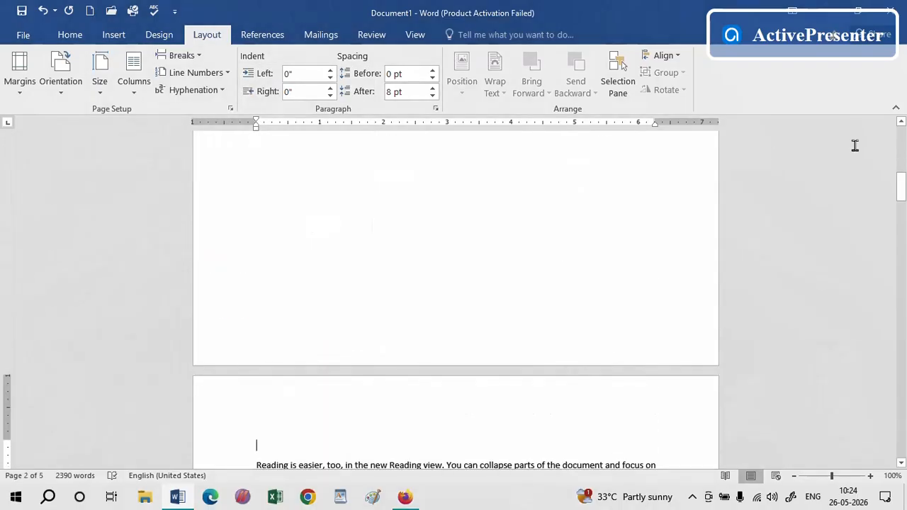
Show formatting marks to reveal the page break after that paragraph
{"action": "left_click_drag", "start_coordinate": [900, 186], "coordinate": [901, 175]}
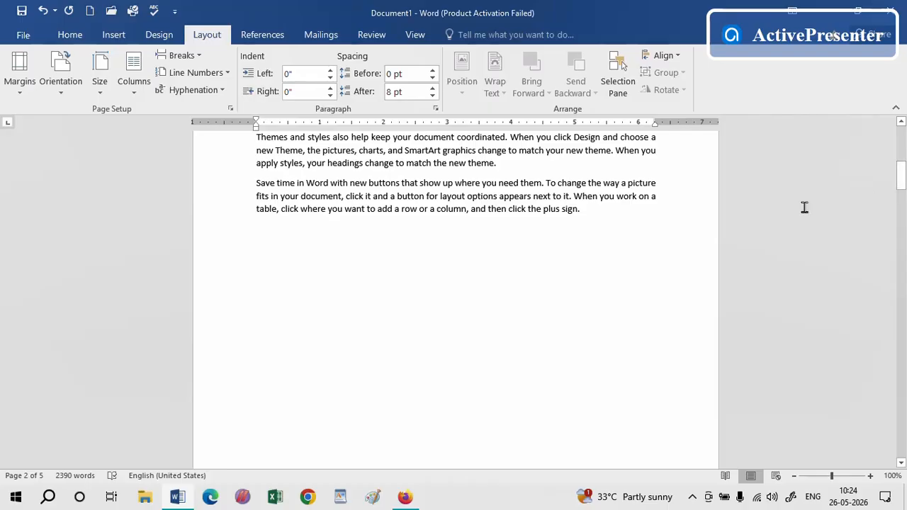
{"action": "left_click", "coordinate": [267, 279]}
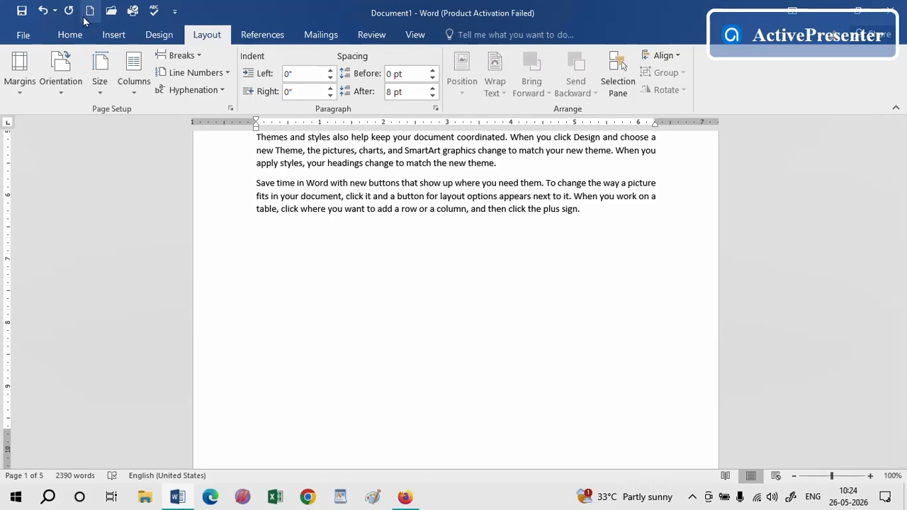
{"action": "left_click", "coordinate": [70, 35]}
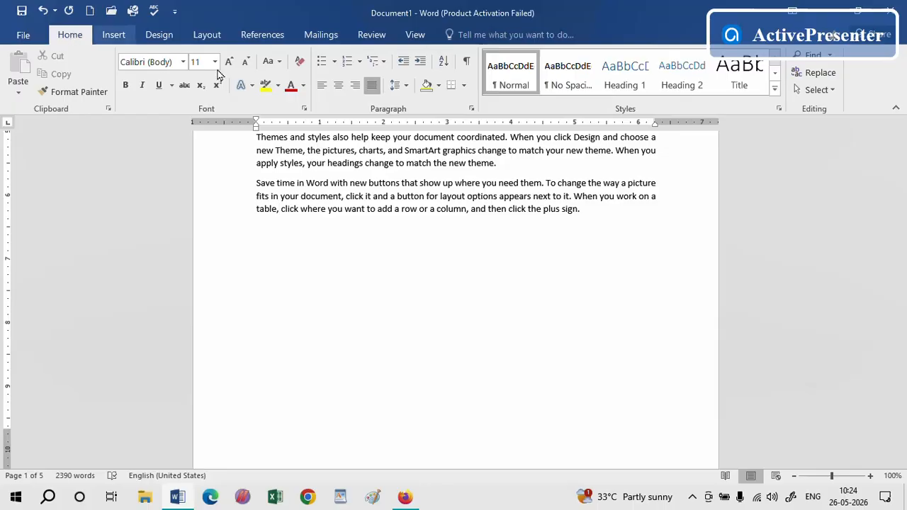
{"action": "left_click", "coordinate": [467, 64]}
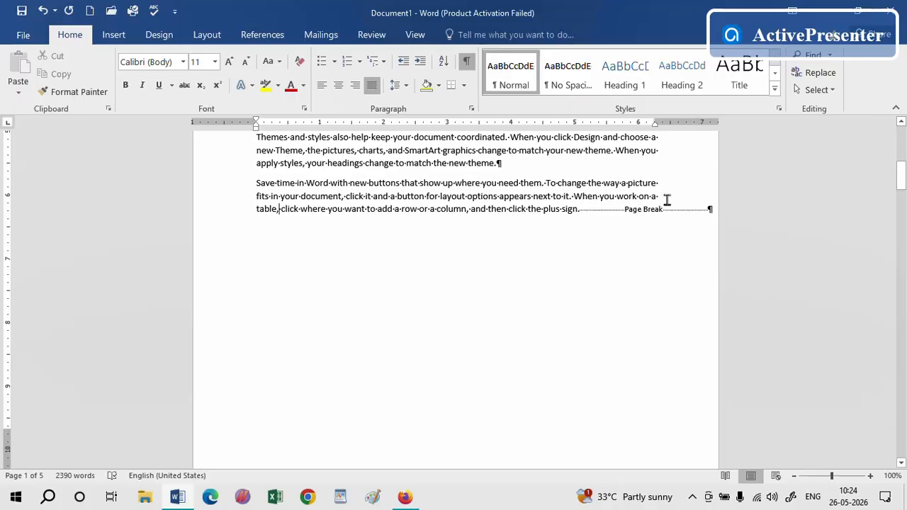
{"action": "left_click", "coordinate": [467, 62]}
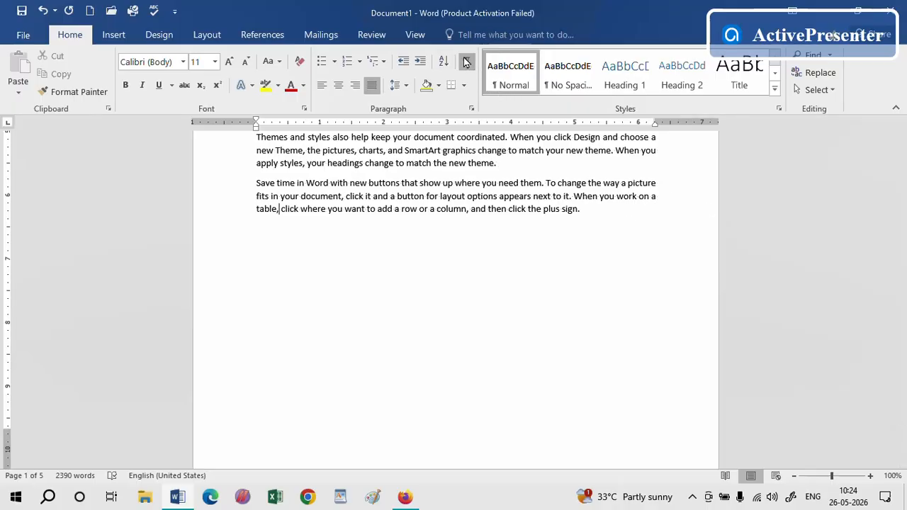
{"action": "left_click", "coordinate": [467, 63]}
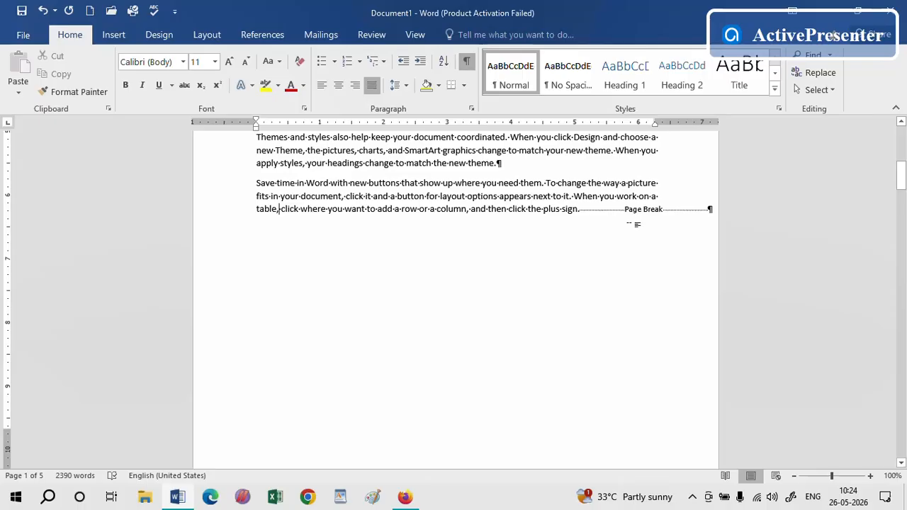
{"action": "left_click_drag", "start_coordinate": [901, 175], "coordinate": [901, 182]}
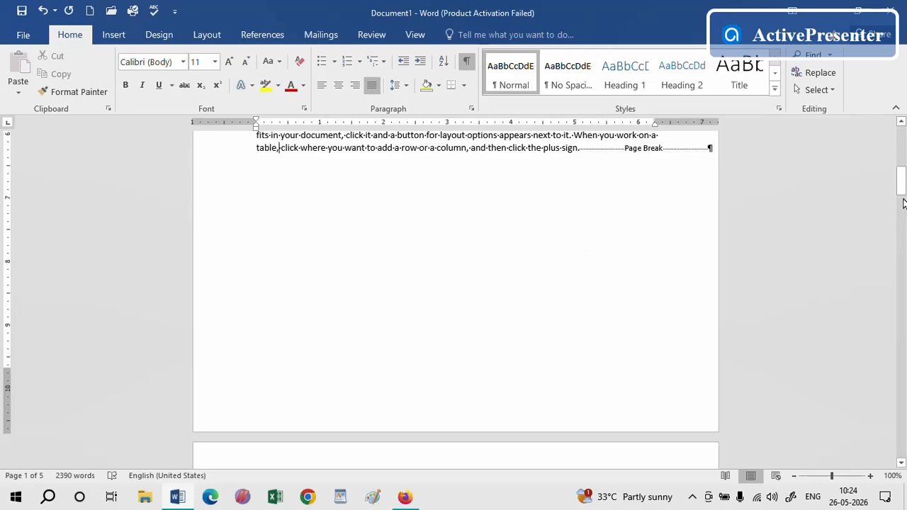
{"action": "left_click_drag", "start_coordinate": [901, 187], "coordinate": [896, 248]}
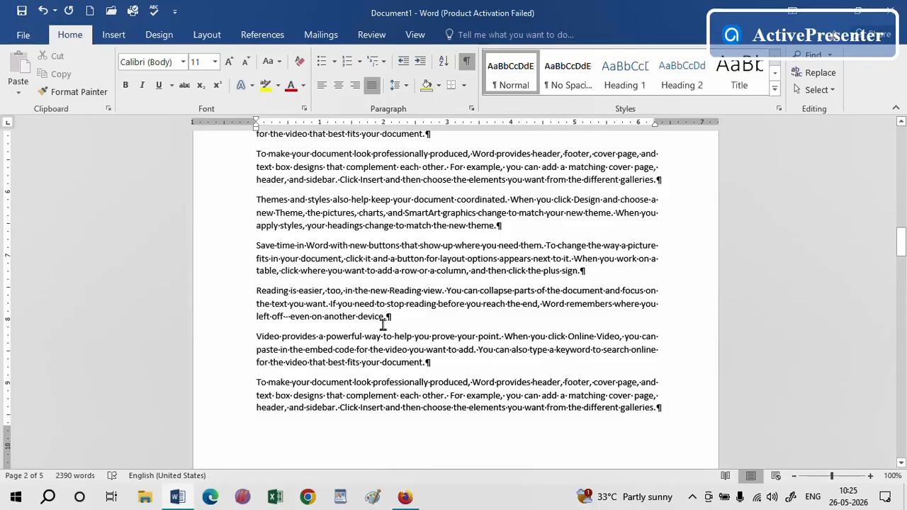
{"action": "left_click", "coordinate": [113, 34]}
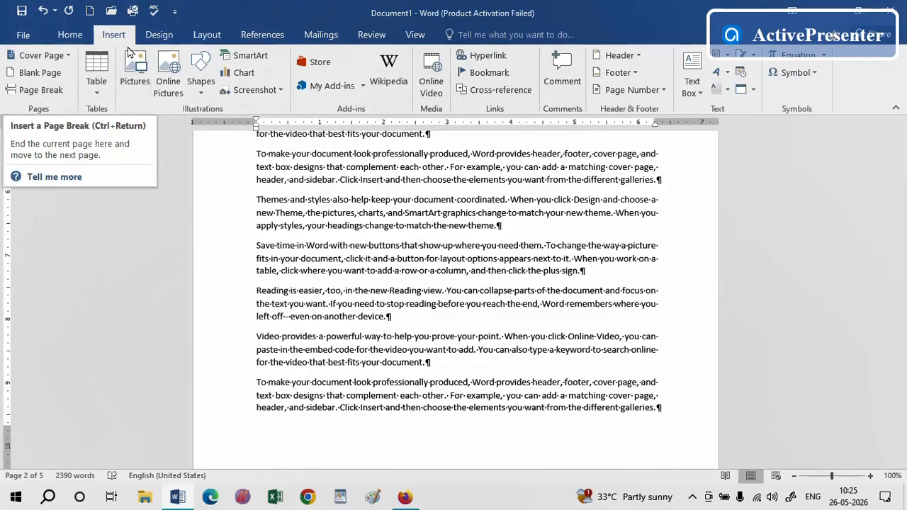
{"action": "left_click", "coordinate": [204, 38]}
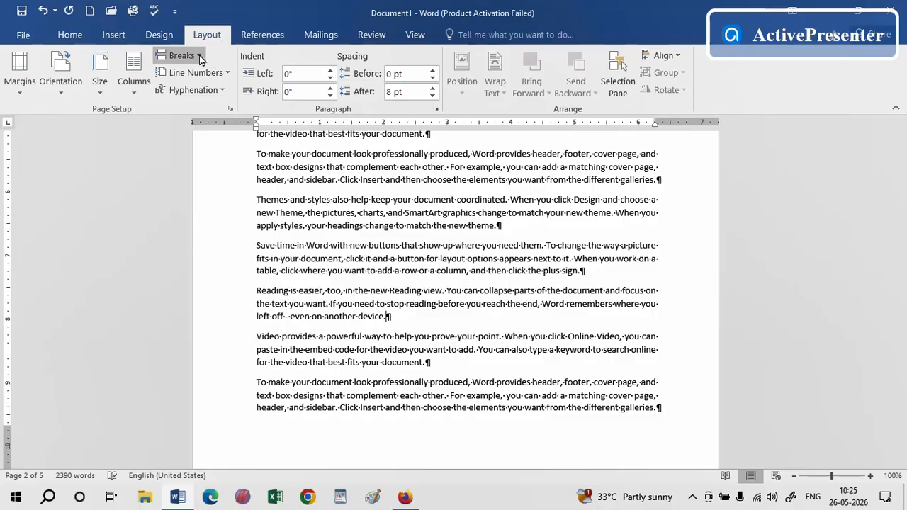
{"action": "left_click", "coordinate": [199, 57]}
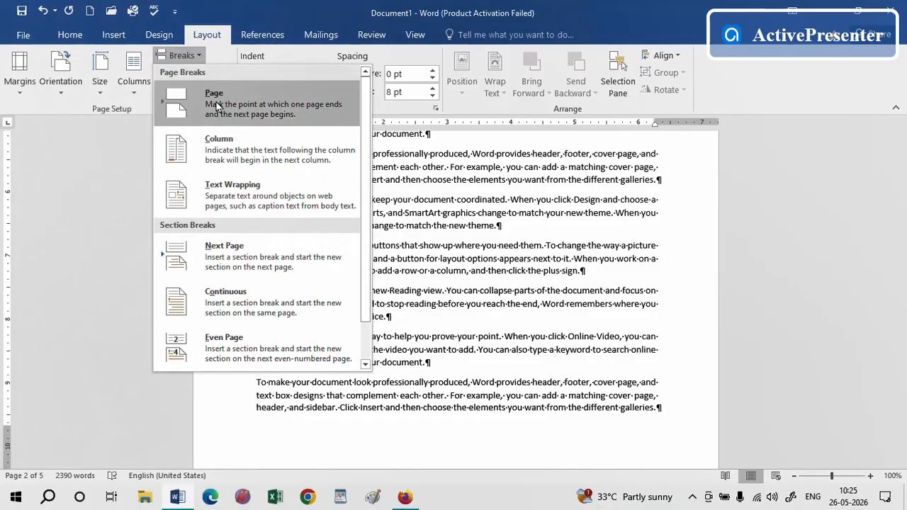
{"action": "left_click", "coordinate": [579, 281]}
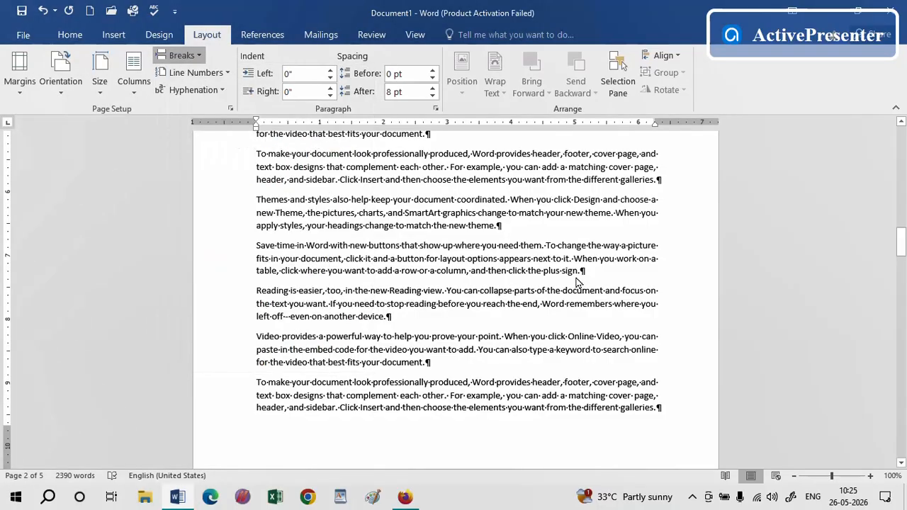
Format the first four paragraphs on the first page into two columns
{"action": "left_click_drag", "start_coordinate": [902, 251], "coordinate": [900, 135]}
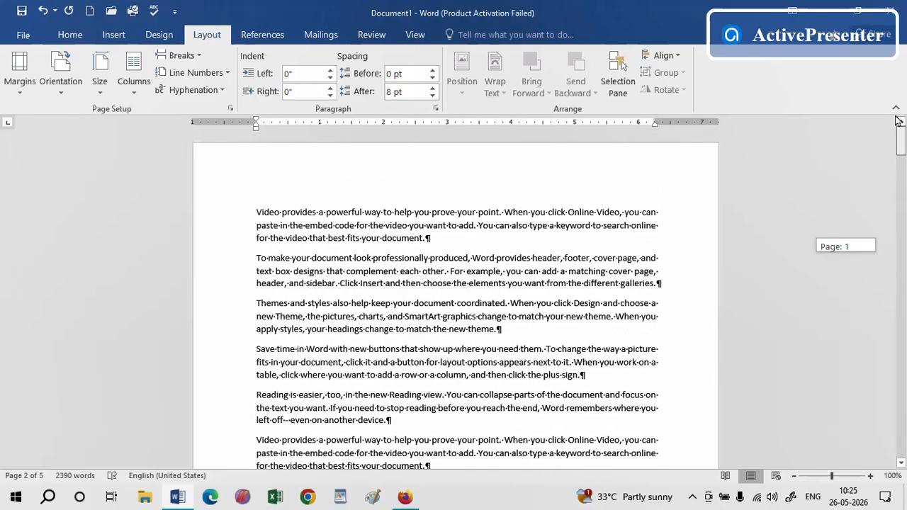
{"action": "left_click_drag", "start_coordinate": [605, 376], "coordinate": [230, 200]}
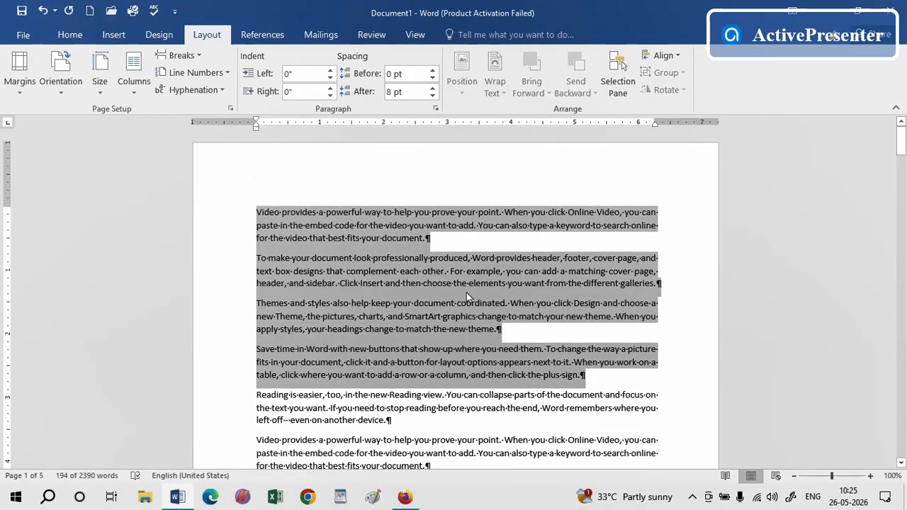
{"action": "left_click", "coordinate": [134, 82]}
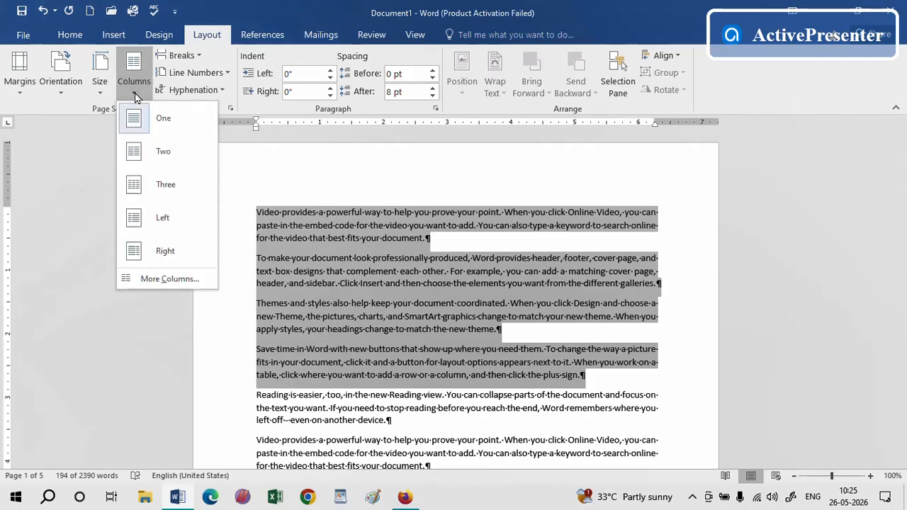
{"action": "left_click", "coordinate": [166, 151]}
{"action": "left_click", "coordinate": [573, 323]}
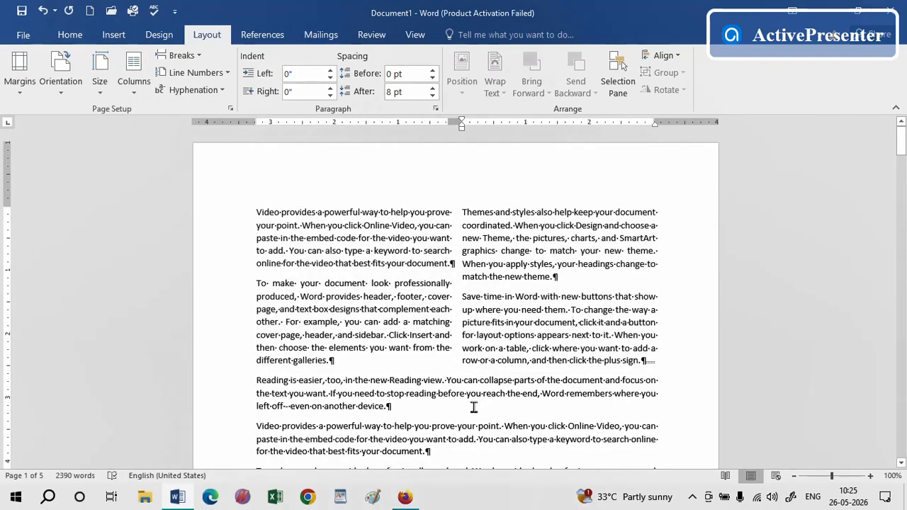
Insert a column break after "For example," in the second paragraph of the two-column section
{"action": "left_click", "coordinate": [871, 476]}
{"action": "left_click", "coordinate": [871, 476]}
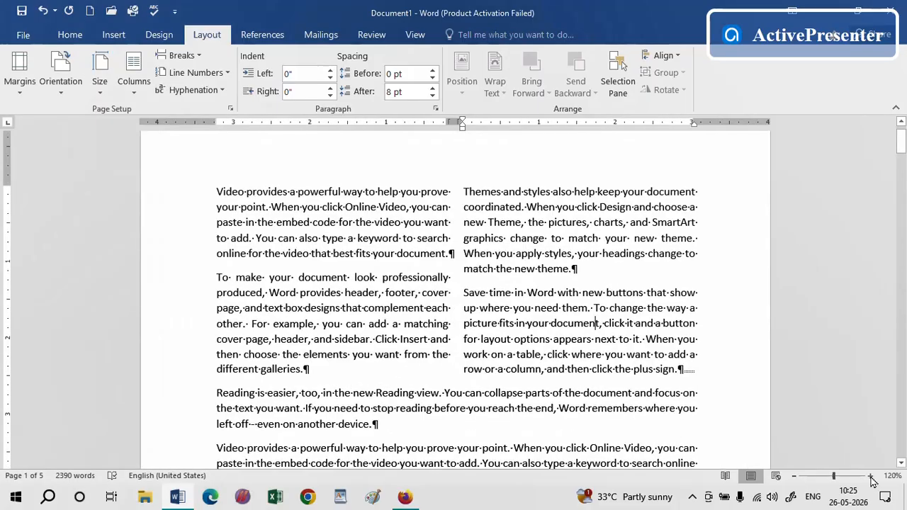
{"action": "left_click", "coordinate": [871, 476]}
{"action": "left_click", "coordinate": [870, 476]}
{"action": "left_click", "coordinate": [870, 476]}
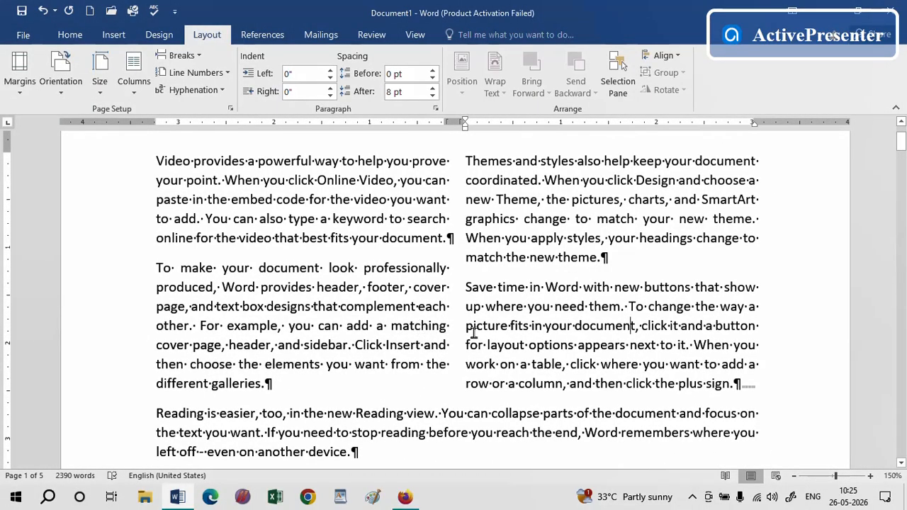
{"action": "left_click", "coordinate": [287, 325]}
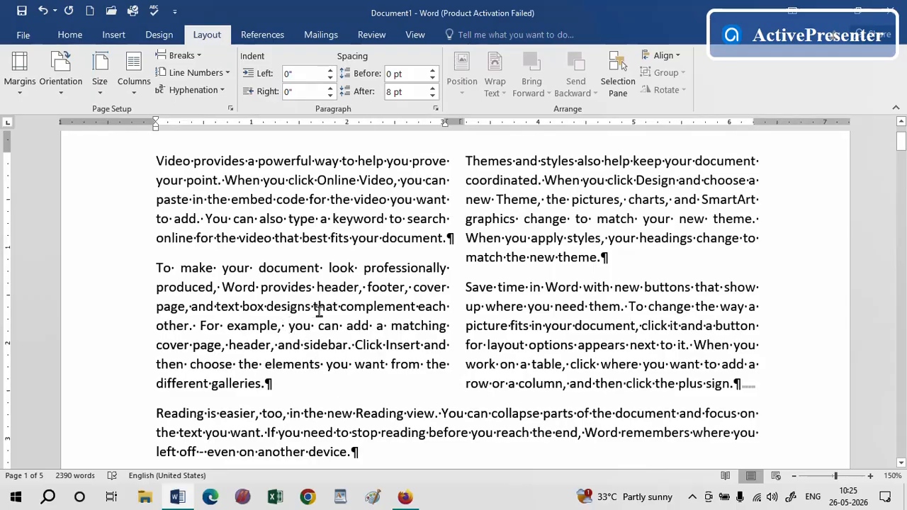
{"action": "left_click", "coordinate": [201, 56]}
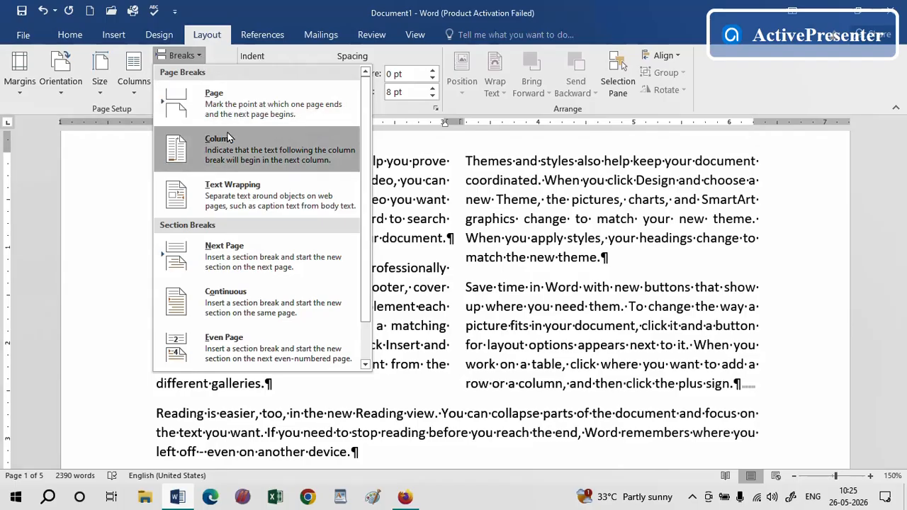
{"action": "left_click", "coordinate": [223, 157]}
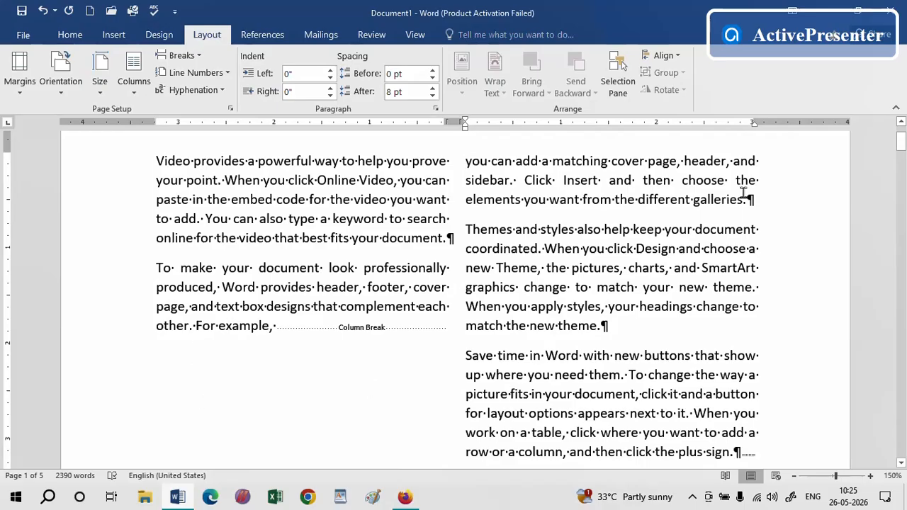
Undo the column break, the two-column layout and the earlier page break
{"action": "left_click", "coordinate": [43, 10]}
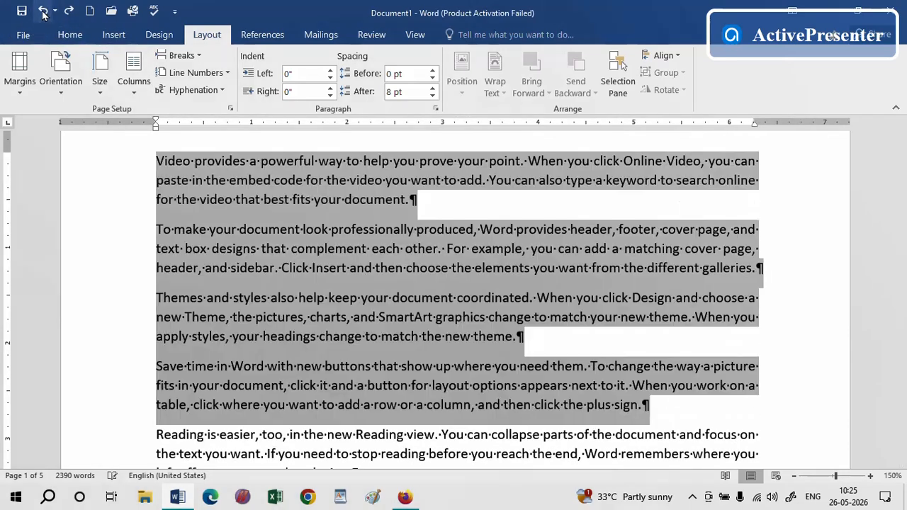
{"action": "left_click", "coordinate": [43, 10]}
{"action": "left_click", "coordinate": [671, 299]}
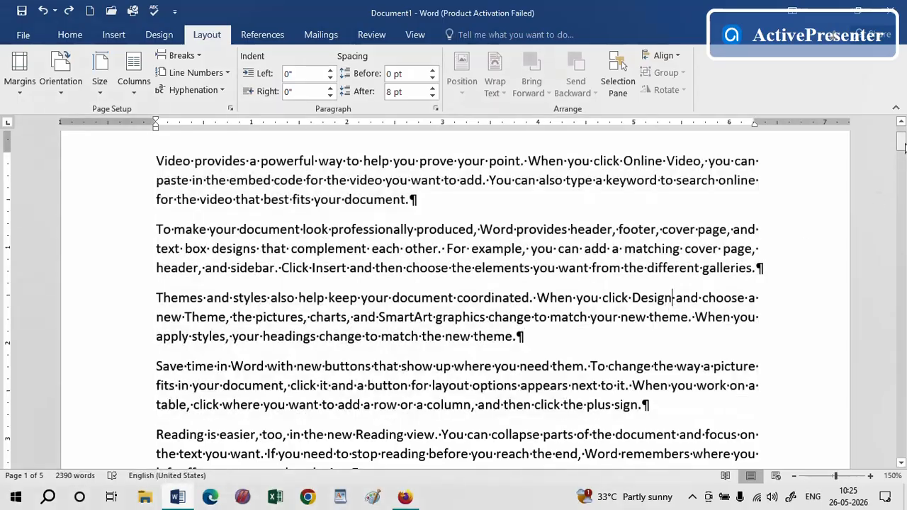
{"action": "left_click_drag", "start_coordinate": [899, 147], "coordinate": [897, 170]}
{"action": "left_click", "coordinate": [42, 11]}
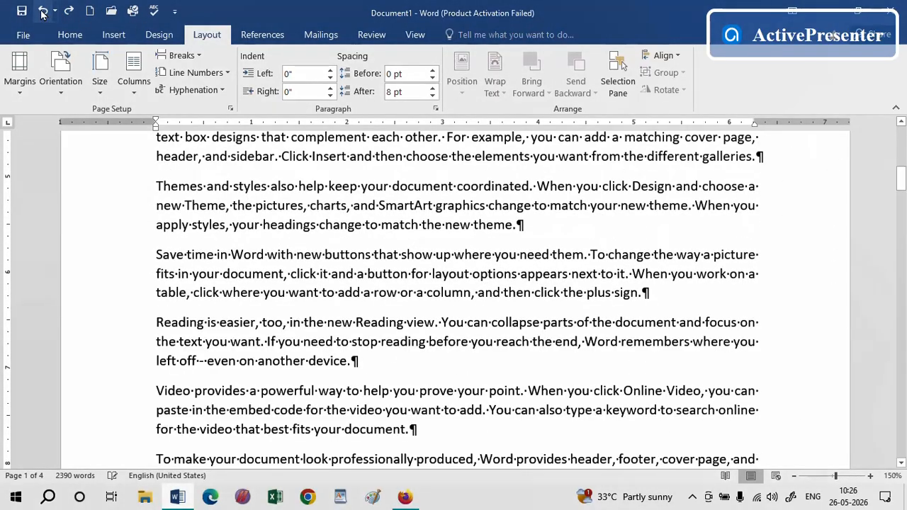
{"action": "left_click_drag", "start_coordinate": [898, 179], "coordinate": [896, 138]}
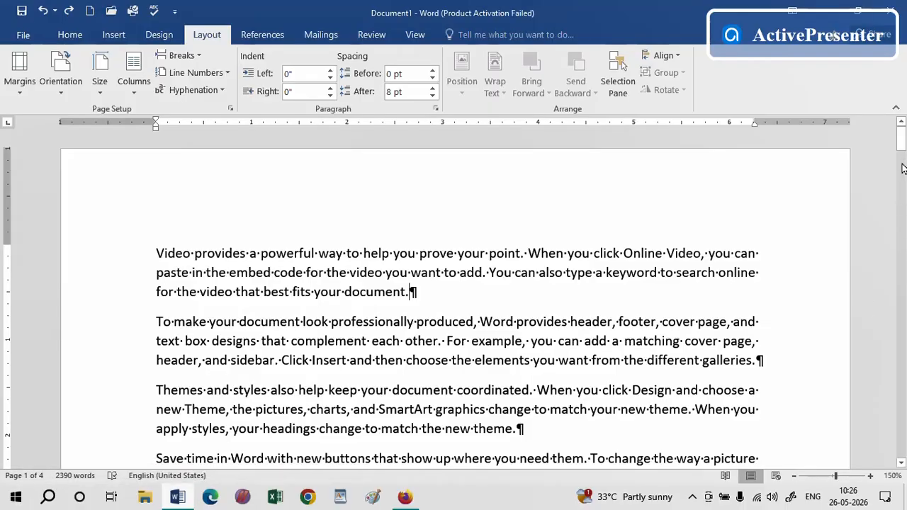
{"action": "mouse_move", "coordinate": [902, 142]}
{"action": "left_mouse_down"}
{"action": "mouse_move", "coordinate": [899, 438]}
{"action": "mouse_move", "coordinate": [901, 133]}
{"action": "left_mouse_up"}
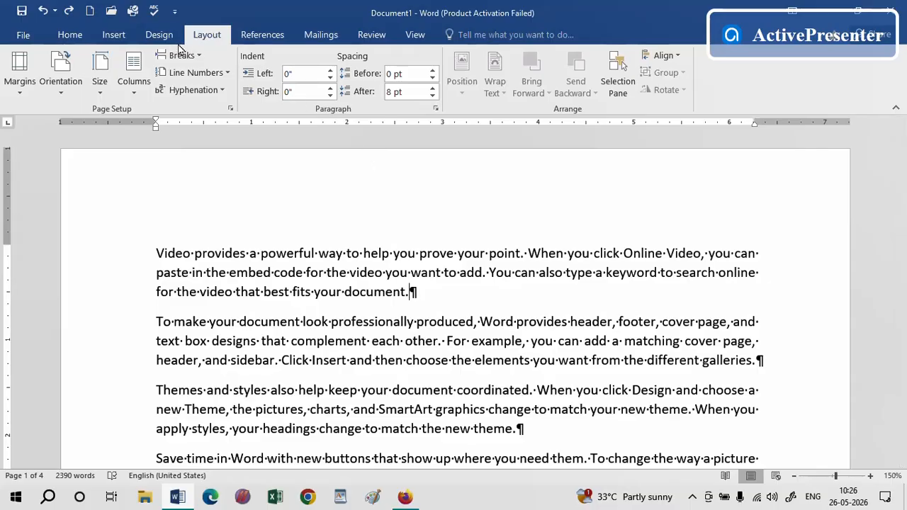
Apply an apple art page border to this section only
{"action": "left_click", "coordinate": [159, 35]}
{"action": "scroll", "coordinate": [613, 182], "scroll_direction": "down", "scroll_amount": 5}
{"action": "left_click_drag", "start_coordinate": [901, 220], "coordinate": [900, 140]}
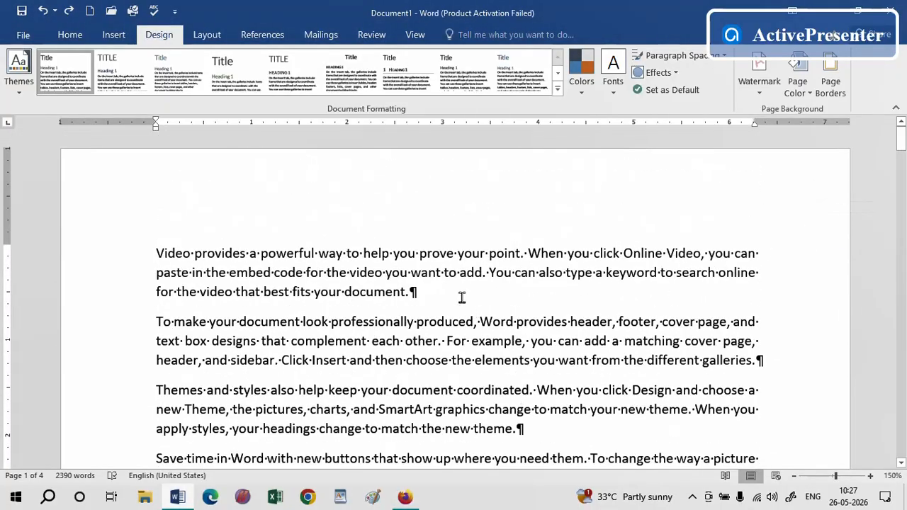
{"action": "left_click", "coordinate": [833, 83]}
{"action": "left_click", "coordinate": [375, 281]}
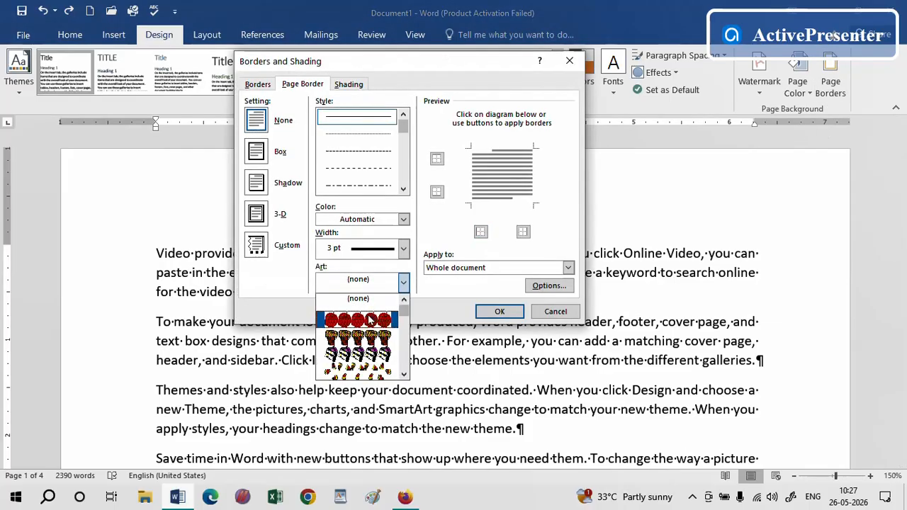
{"action": "left_click", "coordinate": [357, 303]}
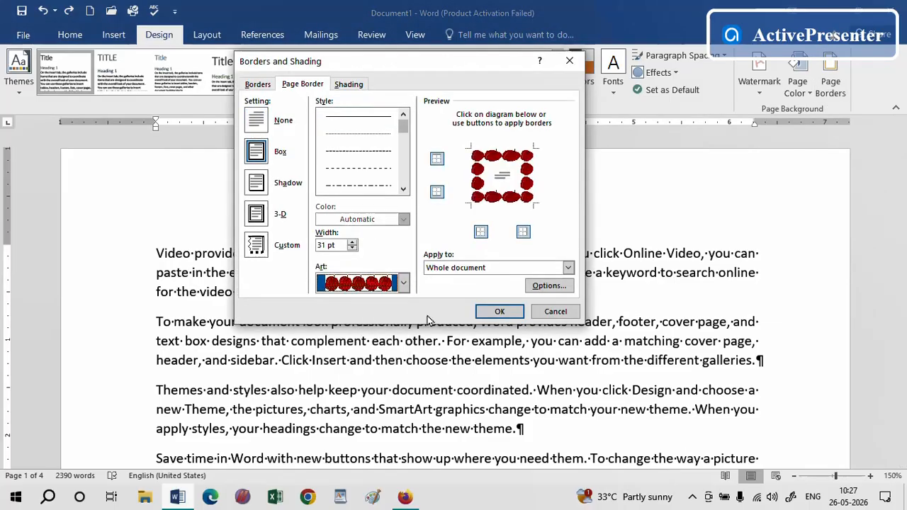
{"action": "left_click", "coordinate": [505, 270]}
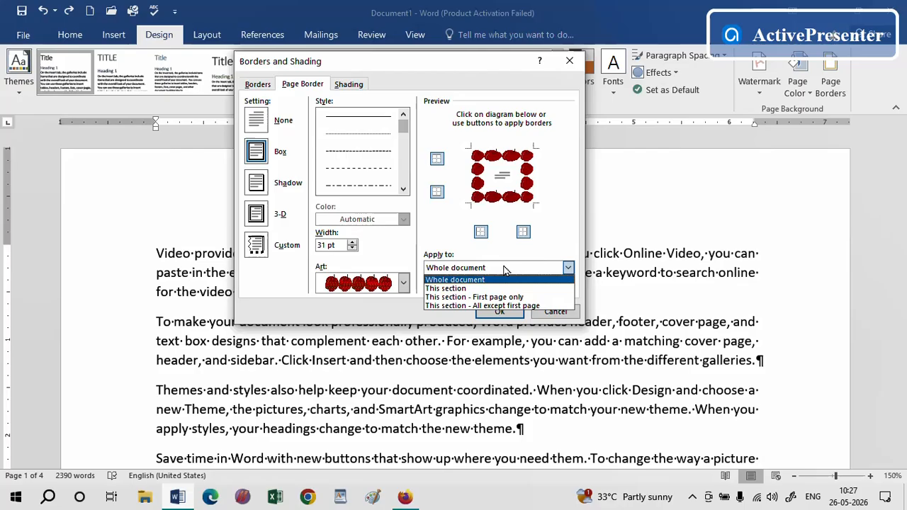
{"action": "left_click", "coordinate": [453, 286]}
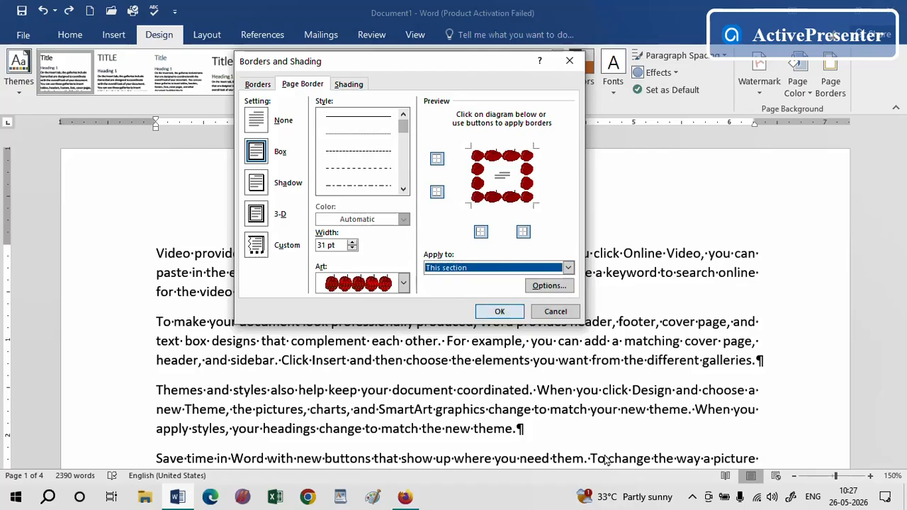
{"action": "left_click", "coordinate": [499, 312]}
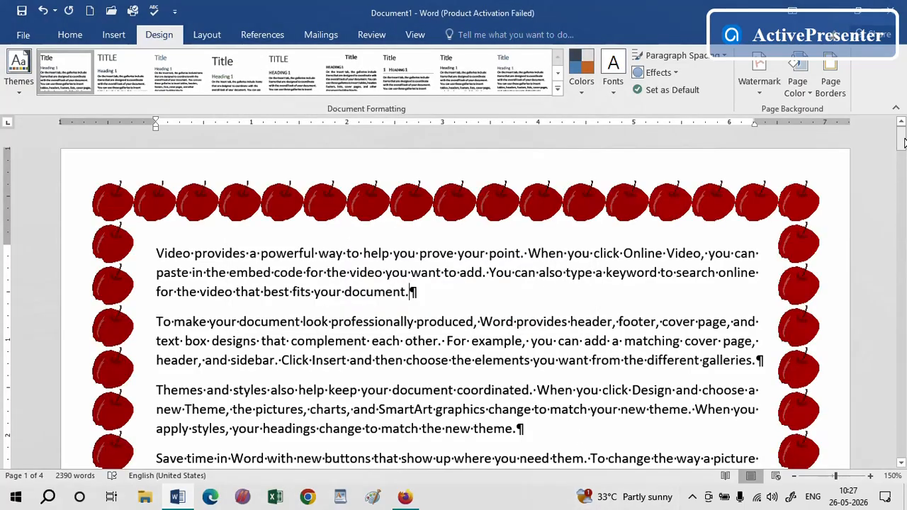
Remove the page border by setting it to None
{"action": "left_click_drag", "start_coordinate": [901, 141], "coordinate": [880, 120]}
{"action": "left_click", "coordinate": [833, 100]}
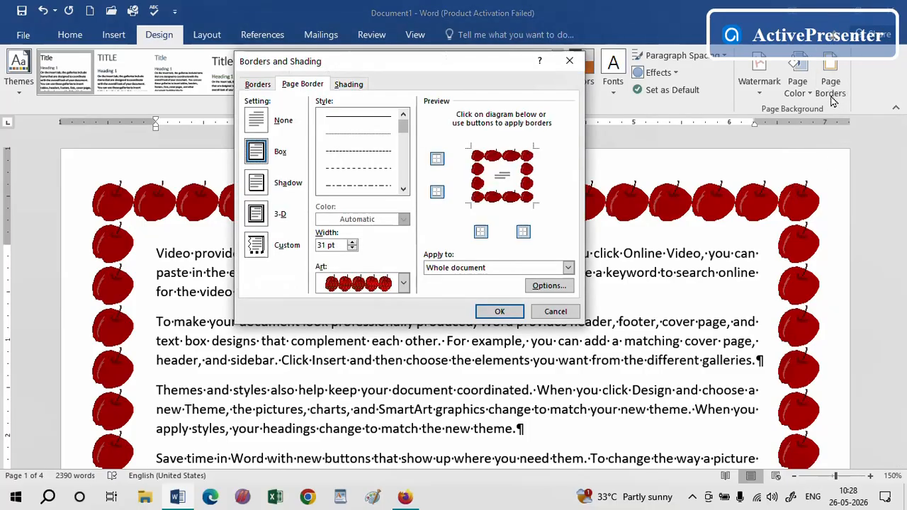
{"action": "left_click", "coordinate": [256, 120]}
{"action": "left_click", "coordinate": [497, 313]}
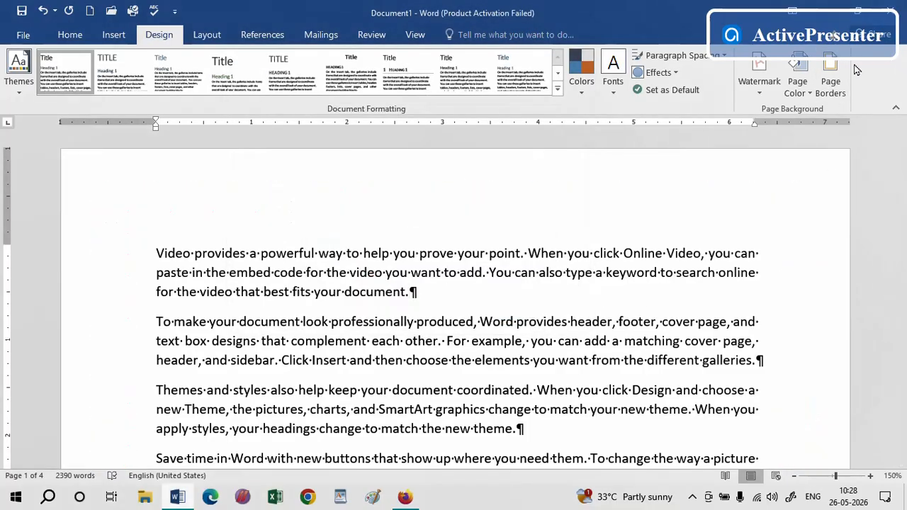
Apply a muffin art page border to the whole document and check it across the pages
{"action": "left_click", "coordinate": [830, 85]}
{"action": "left_click", "coordinate": [403, 282]}
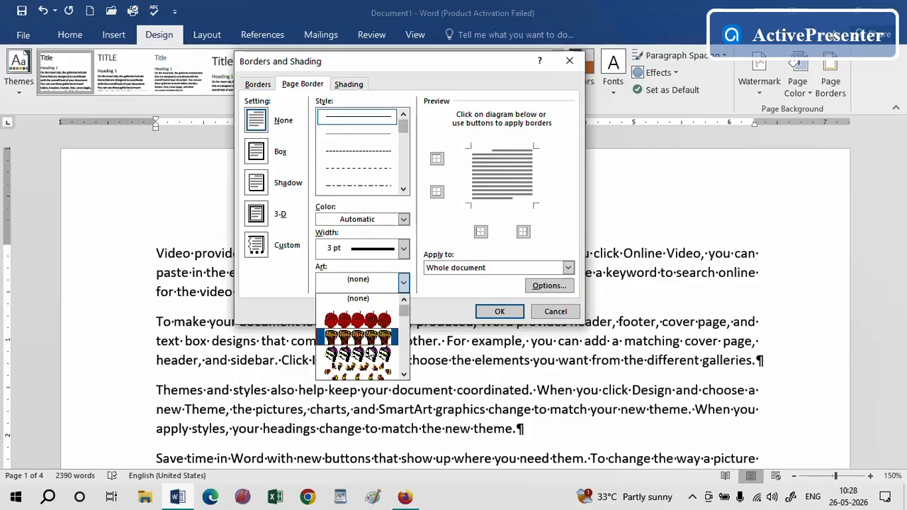
{"action": "left_click", "coordinate": [363, 338]}
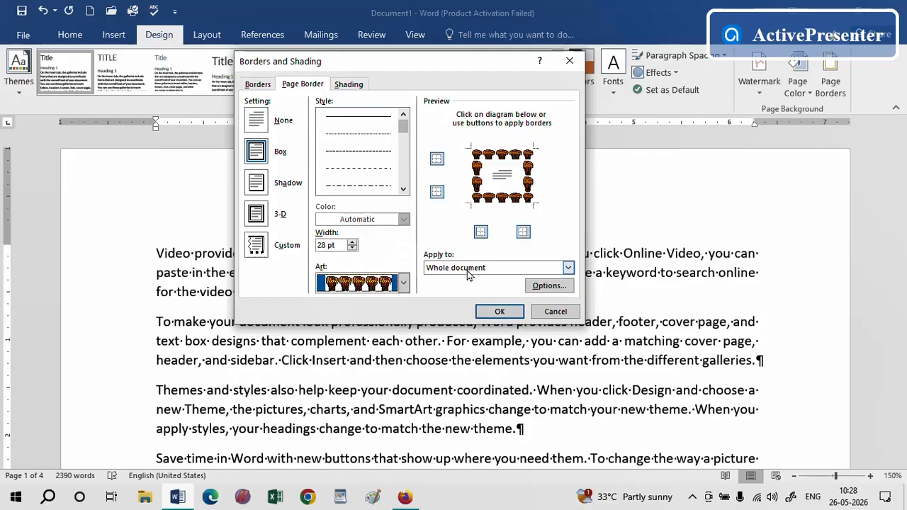
{"action": "left_click", "coordinate": [496, 312]}
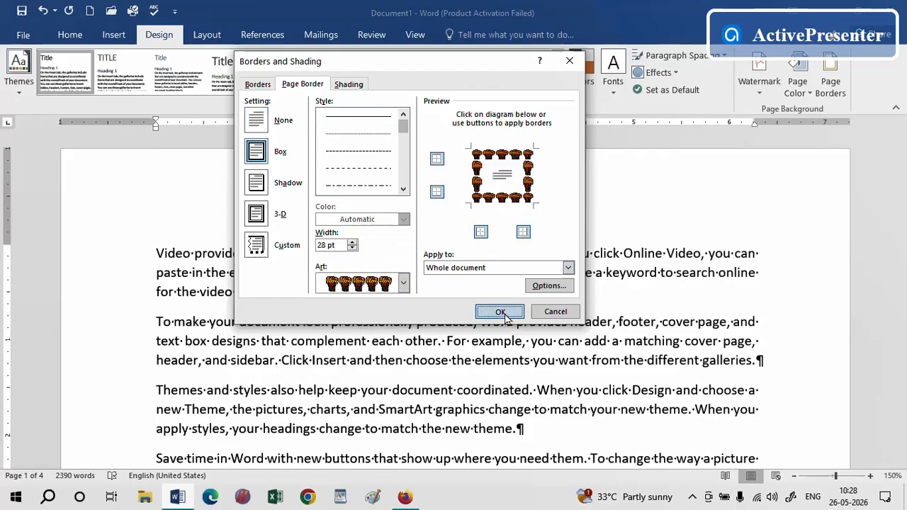
{"action": "left_click_drag", "start_coordinate": [899, 155], "coordinate": [884, 460]}
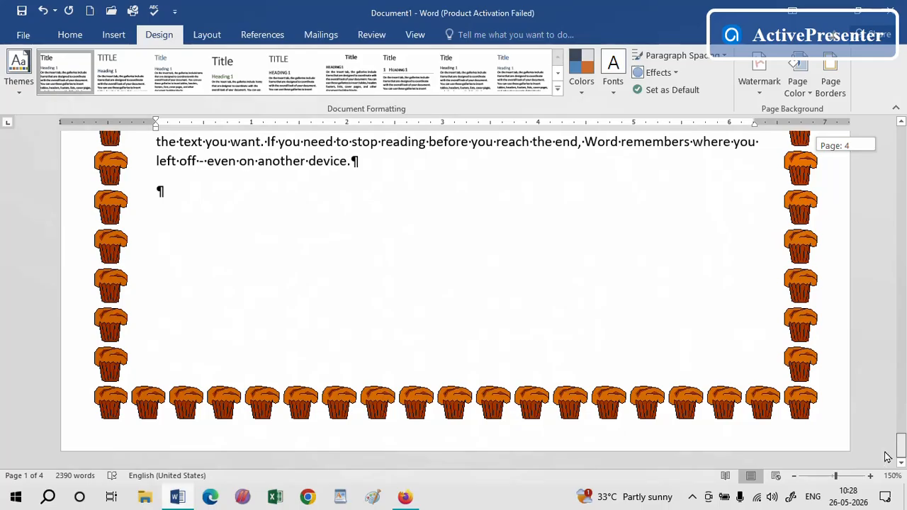
{"action": "left_click_drag", "start_coordinate": [888, 457], "coordinate": [871, 125]}
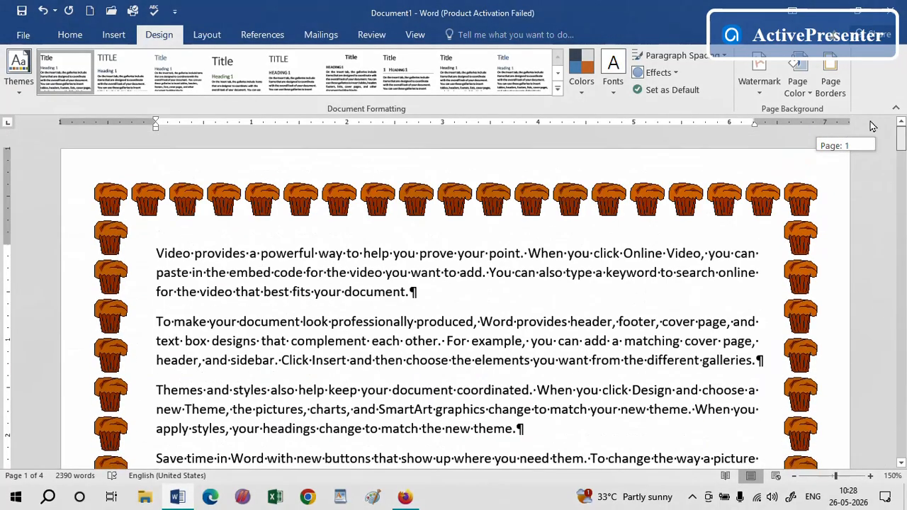
Remove the page border from the whole document by setting it to None
{"action": "left_click", "coordinate": [830, 81]}
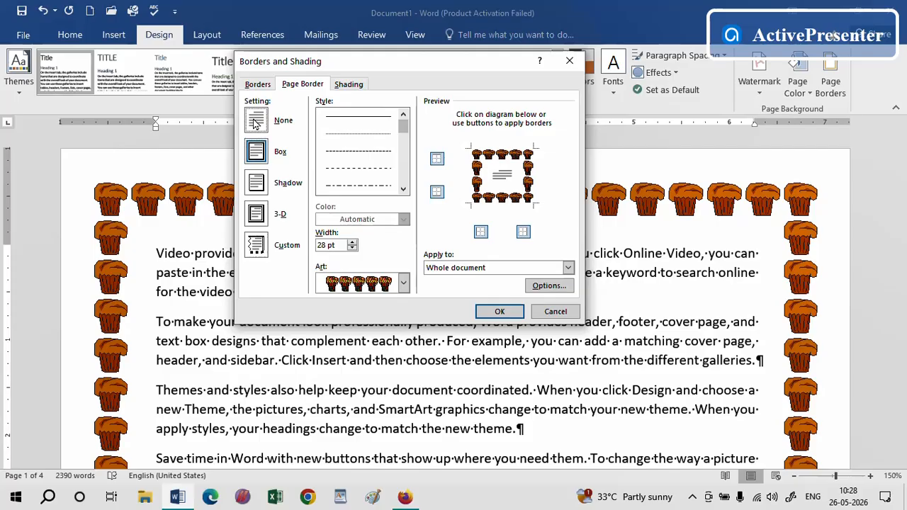
{"action": "left_click", "coordinate": [257, 122]}
{"action": "left_click", "coordinate": [500, 312]}
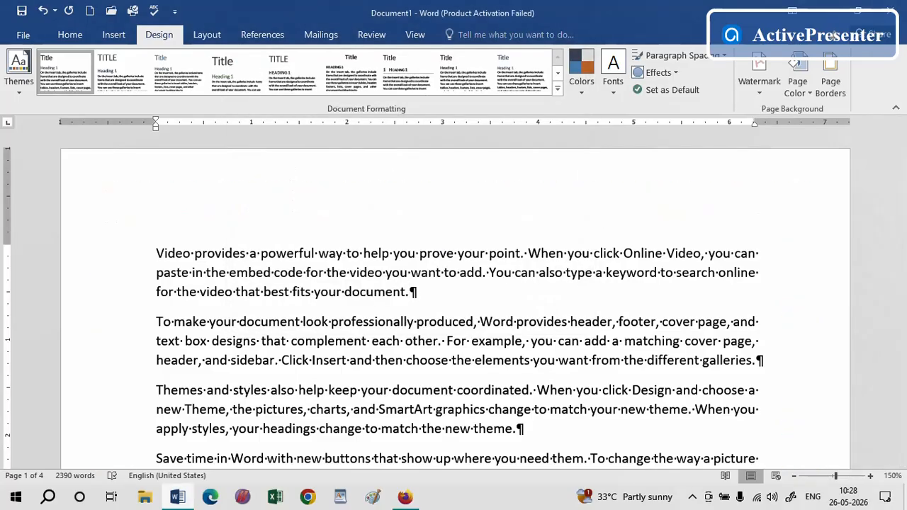
Insert a Next Page section break after the paragraph ending "best fits your document." on page 2
{"action": "left_click_drag", "start_coordinate": [902, 151], "coordinate": [891, 210]}
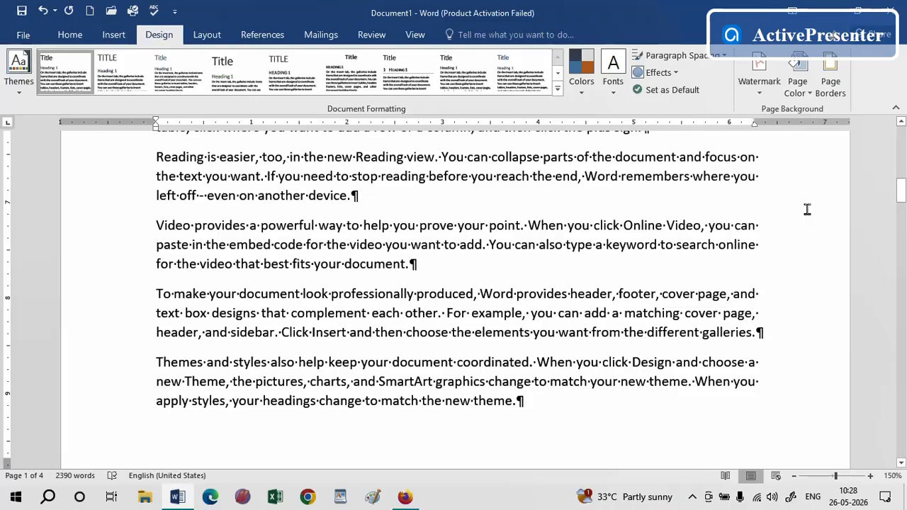
{"action": "left_click_drag", "start_coordinate": [900, 190], "coordinate": [897, 284]}
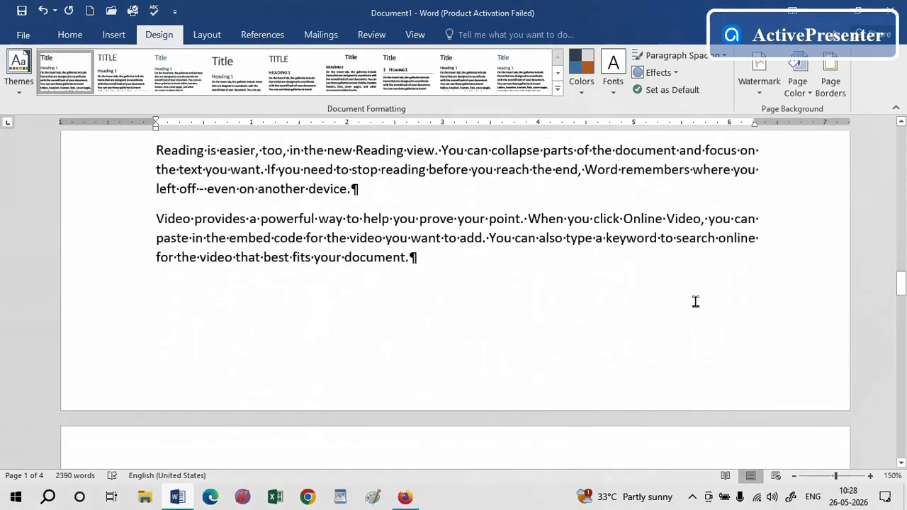
{"action": "left_click", "coordinate": [433, 262]}
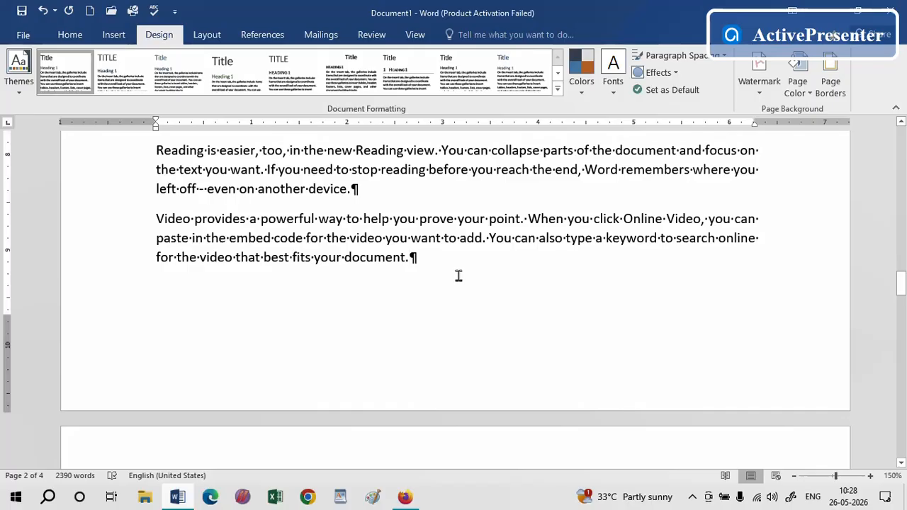
{"action": "left_click", "coordinate": [207, 35]}
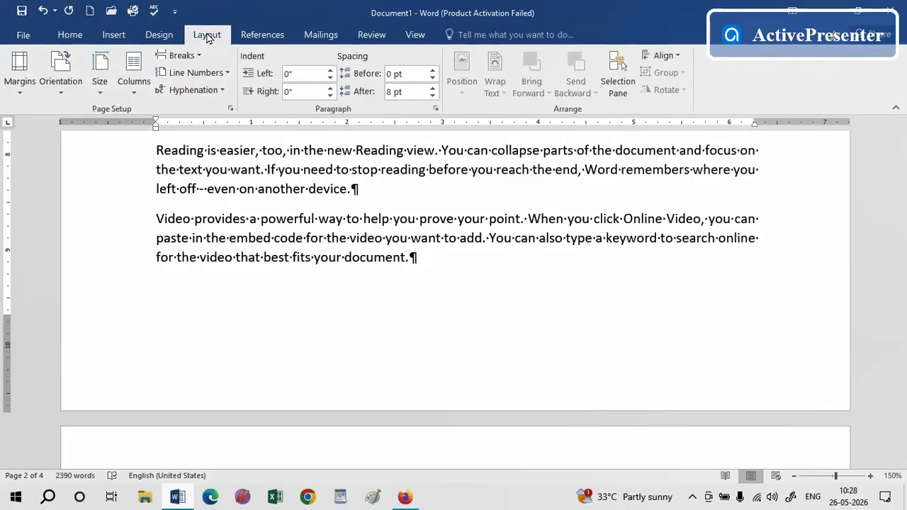
{"action": "left_click", "coordinate": [199, 56]}
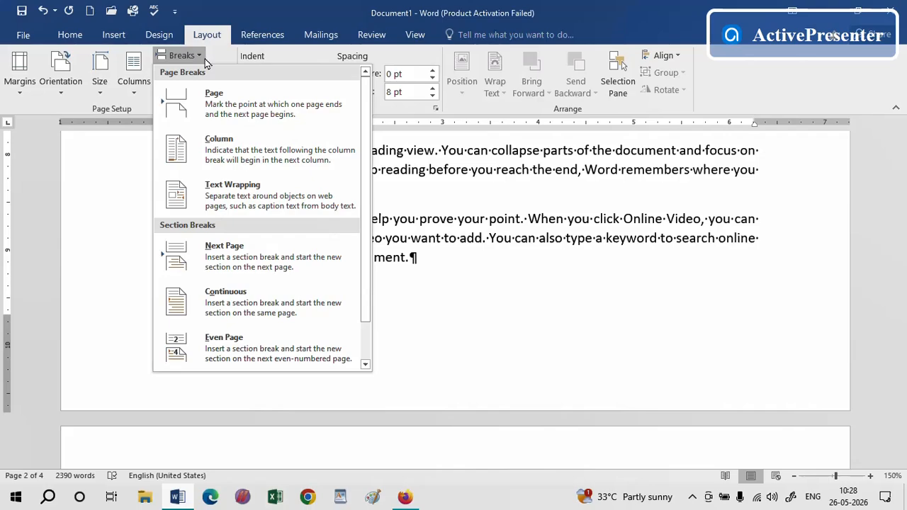
{"action": "left_click", "coordinate": [226, 256]}
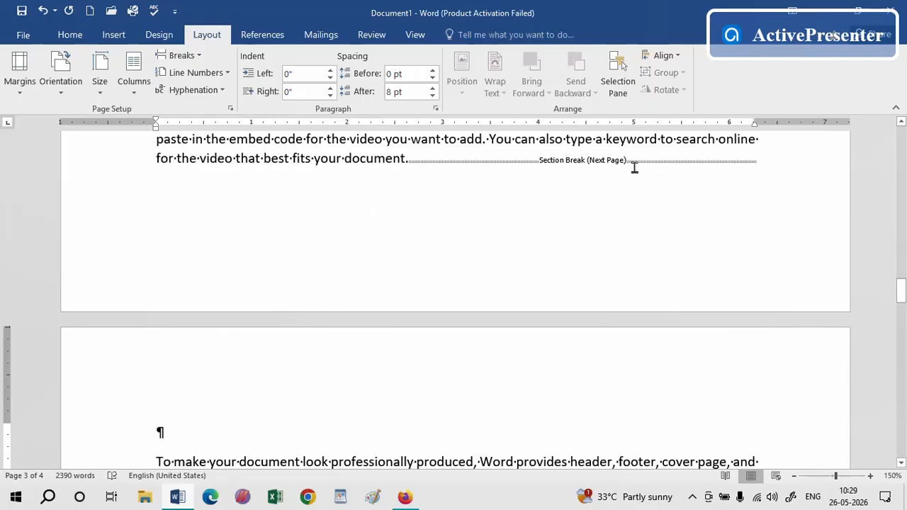
Apply an apple art page border to this section only
{"action": "left_click_drag", "start_coordinate": [900, 289], "coordinate": [900, 276]}
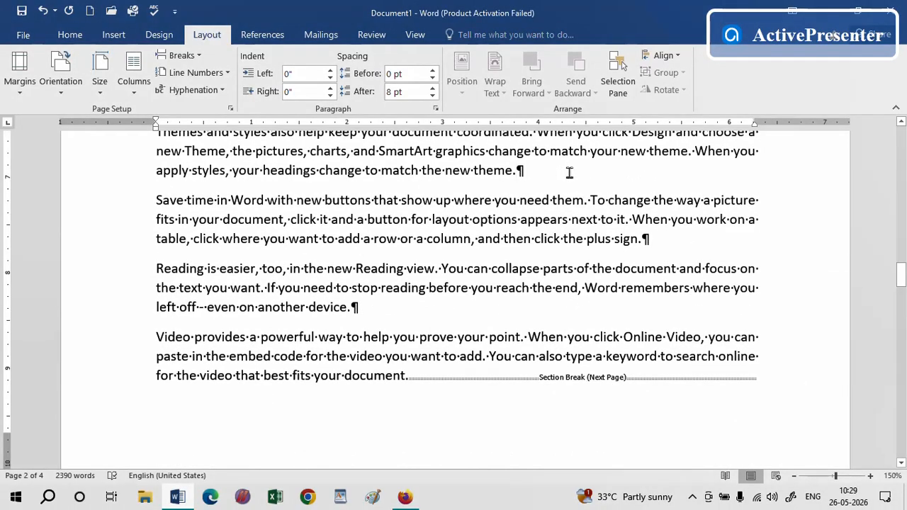
{"action": "left_click", "coordinate": [159, 35]}
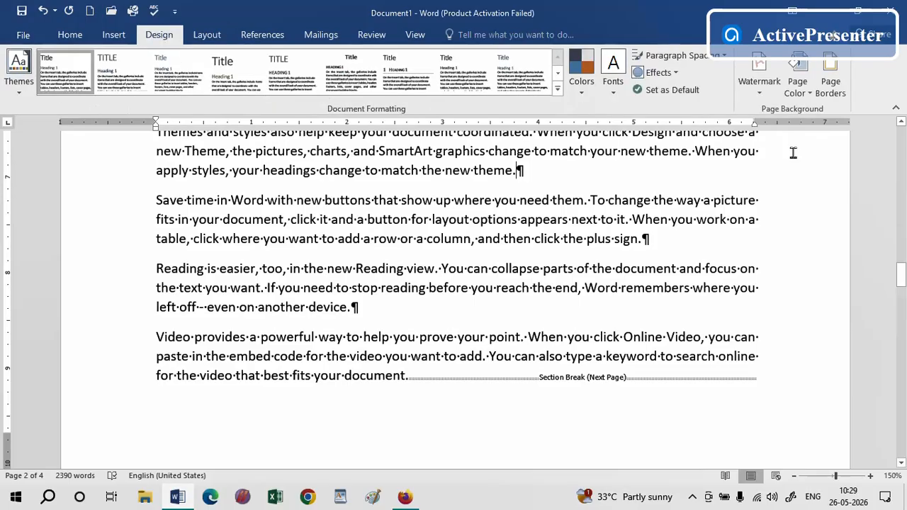
{"action": "left_click", "coordinate": [827, 96]}
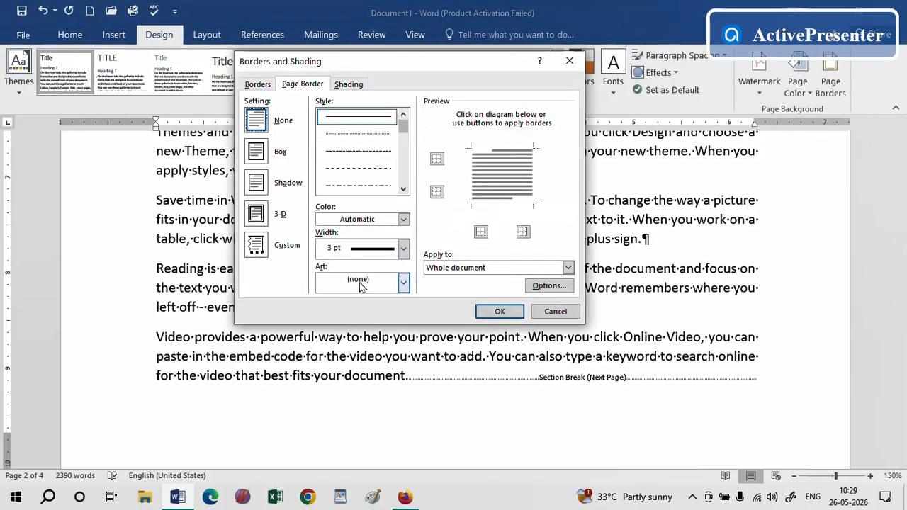
{"action": "left_click", "coordinate": [403, 282]}
{"action": "left_click", "coordinate": [367, 323]}
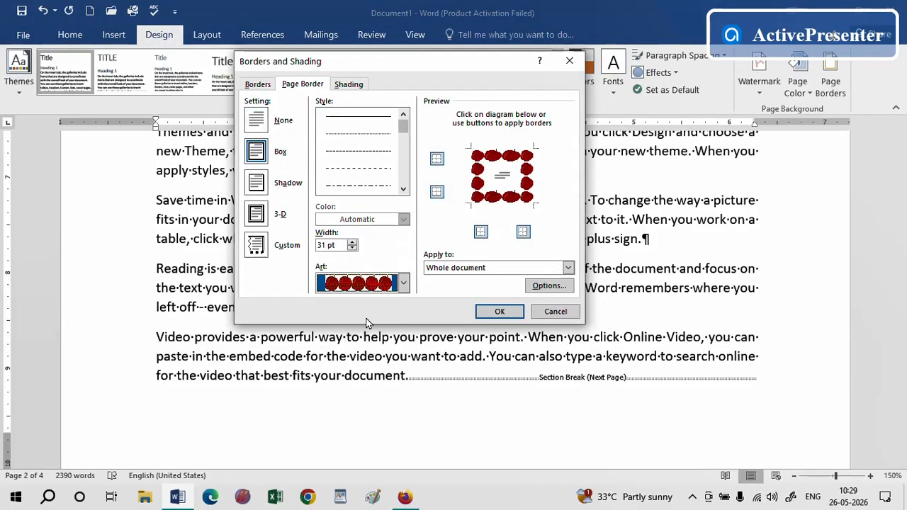
{"action": "left_click", "coordinate": [494, 274]}
{"action": "left_click", "coordinate": [469, 287]}
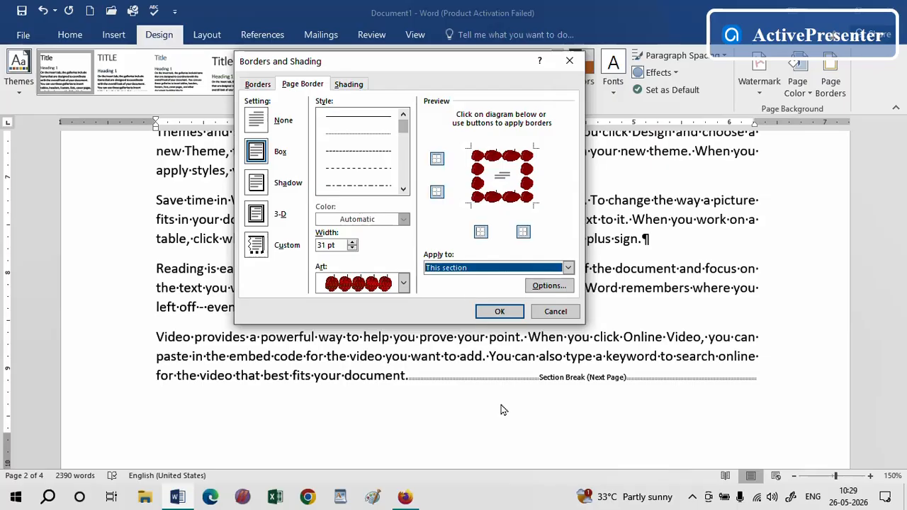
{"action": "left_click", "coordinate": [501, 311]}
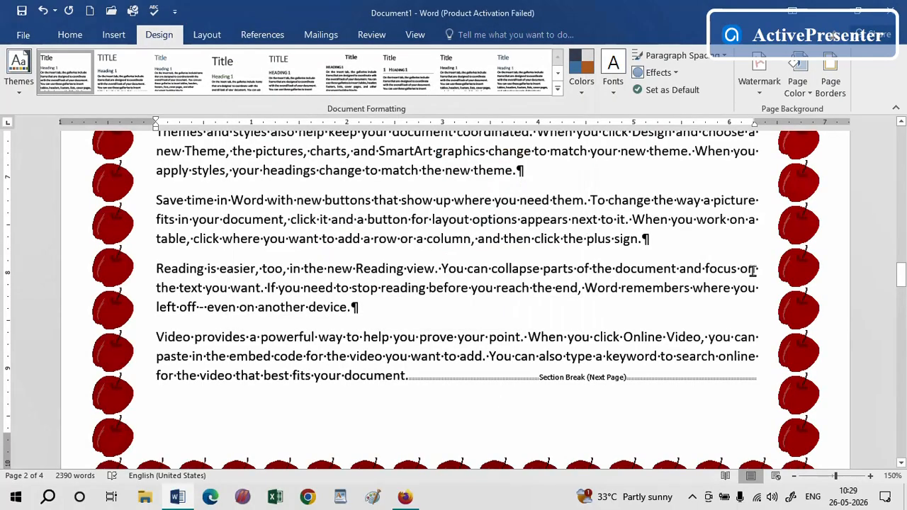
Apply a cake slice art page border to the section on page 3 only
{"action": "left_click_drag", "start_coordinate": [901, 272], "coordinate": [901, 306]}
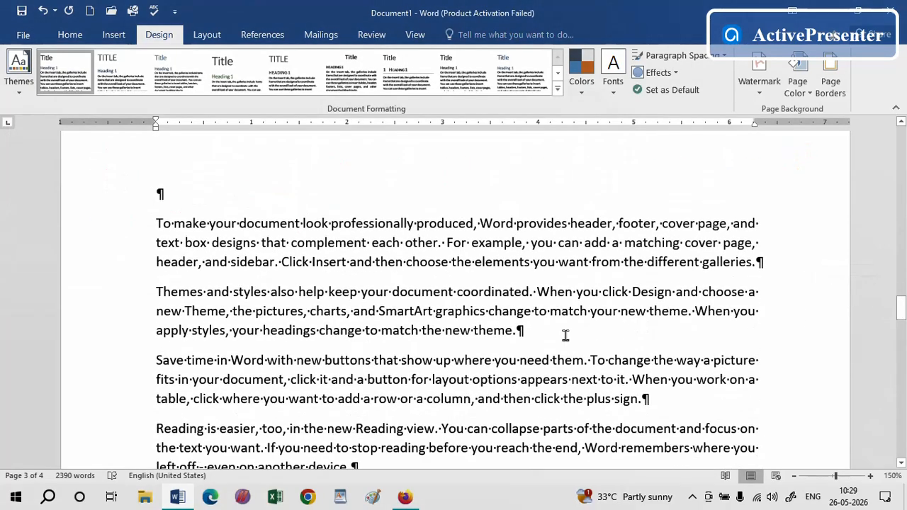
{"action": "left_click", "coordinate": [565, 335]}
{"action": "left_click", "coordinate": [830, 77]}
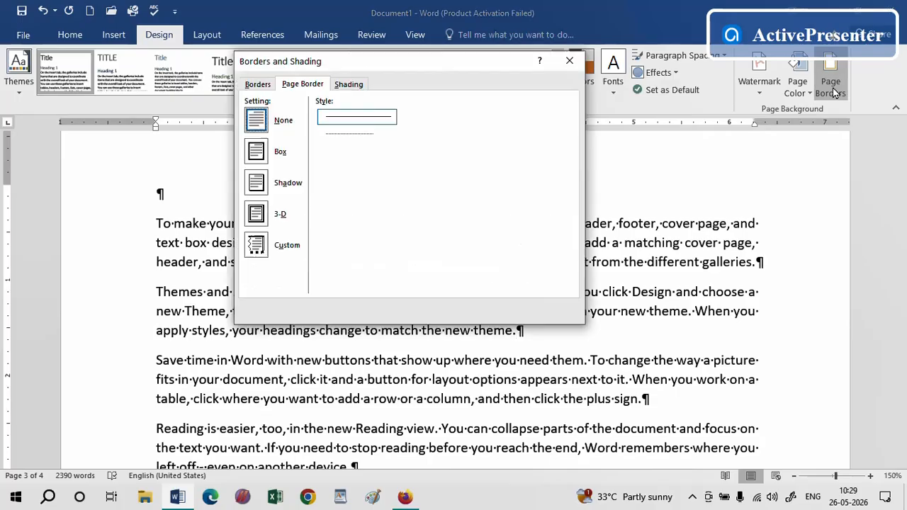
{"action": "left_click", "coordinate": [361, 285]}
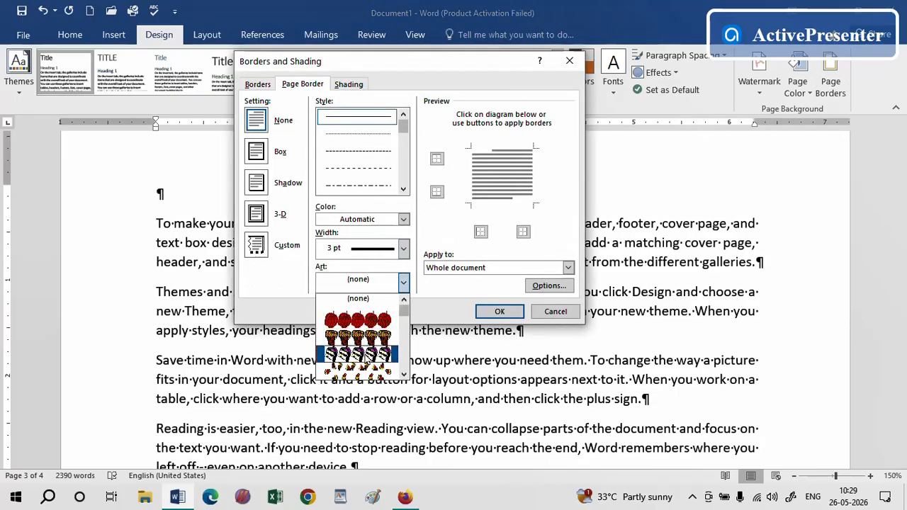
{"action": "left_click", "coordinate": [358, 347]}
{"action": "left_click", "coordinate": [519, 275]}
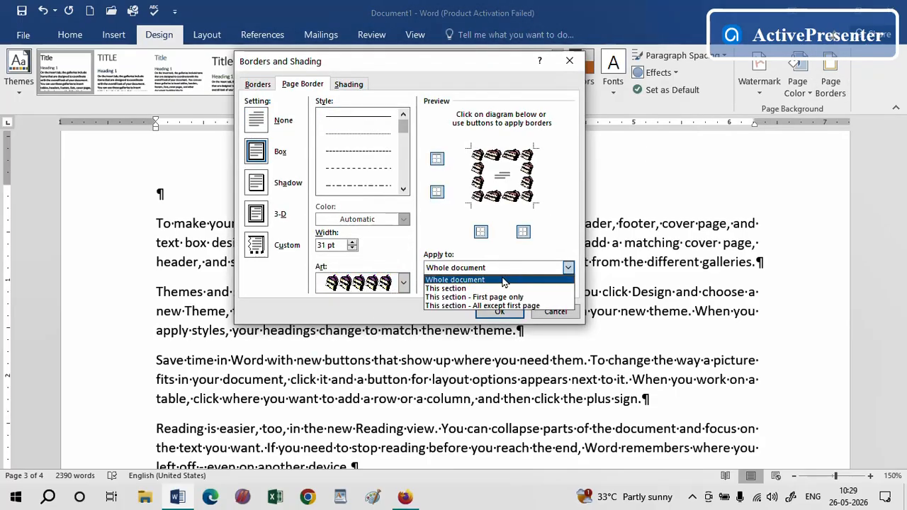
{"action": "left_click", "coordinate": [462, 288]}
{"action": "left_click", "coordinate": [497, 312]}
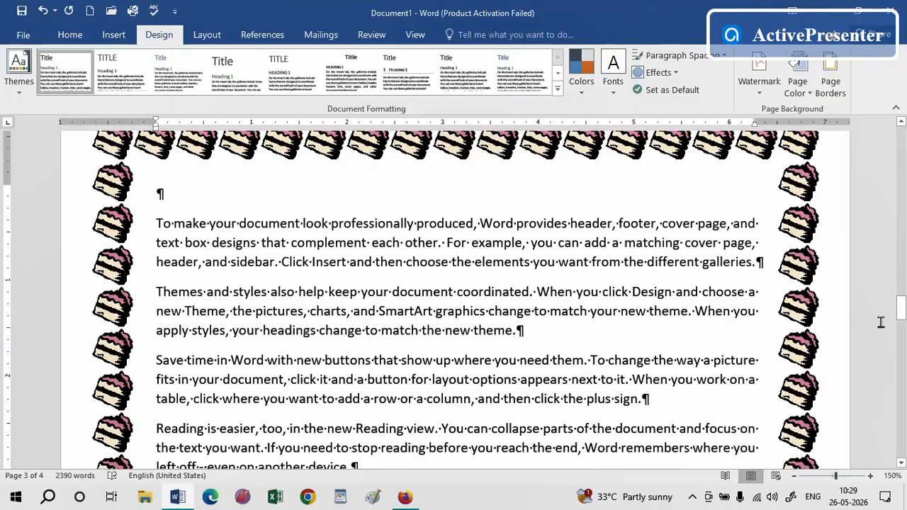
Insert a Next Page section break after the paragraph ending "click the plus sign."
{"action": "mouse_move", "coordinate": [899, 319]}
{"action": "left_mouse_down"}
{"action": "mouse_move", "coordinate": [896, 161]}
{"action": "mouse_move", "coordinate": [889, 446]}
{"action": "mouse_move", "coordinate": [897, 460]}
{"action": "mouse_move", "coordinate": [898, 379]}
{"action": "left_mouse_up"}
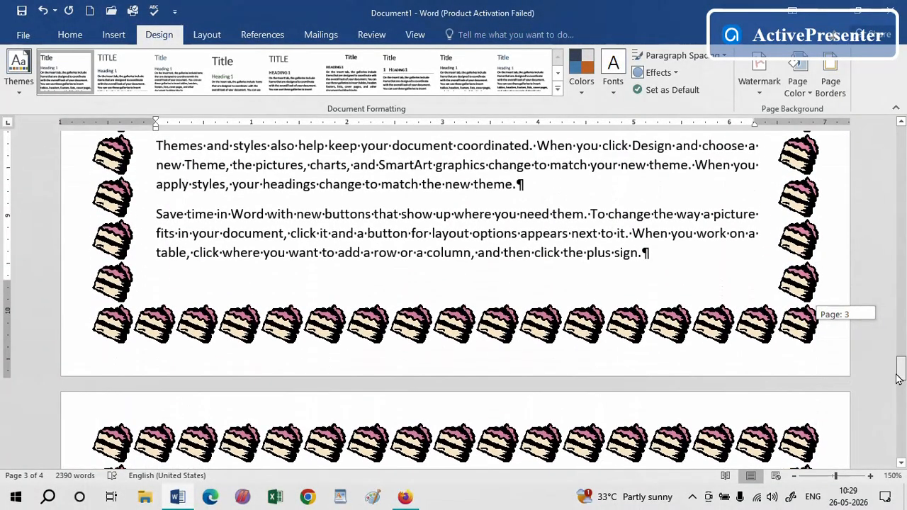
{"action": "left_click", "coordinate": [672, 258]}
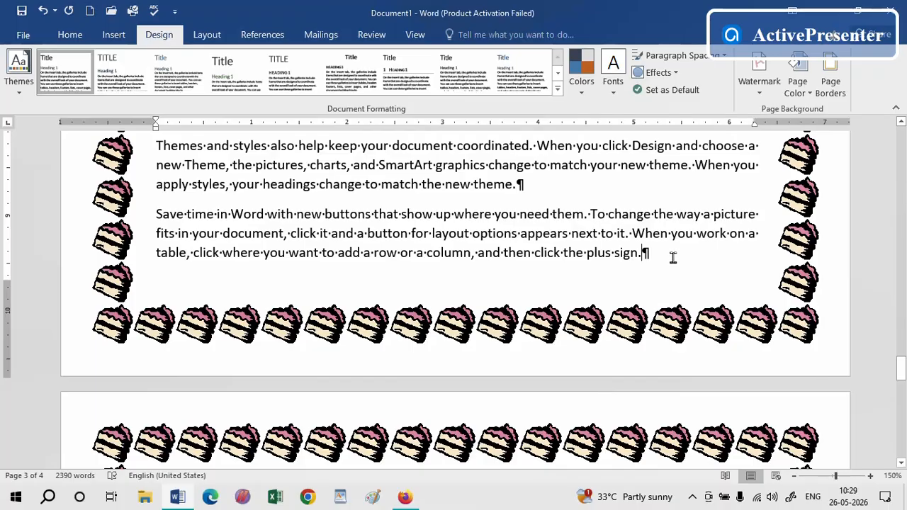
{"action": "left_click", "coordinate": [207, 37]}
{"action": "left_click", "coordinate": [181, 56]}
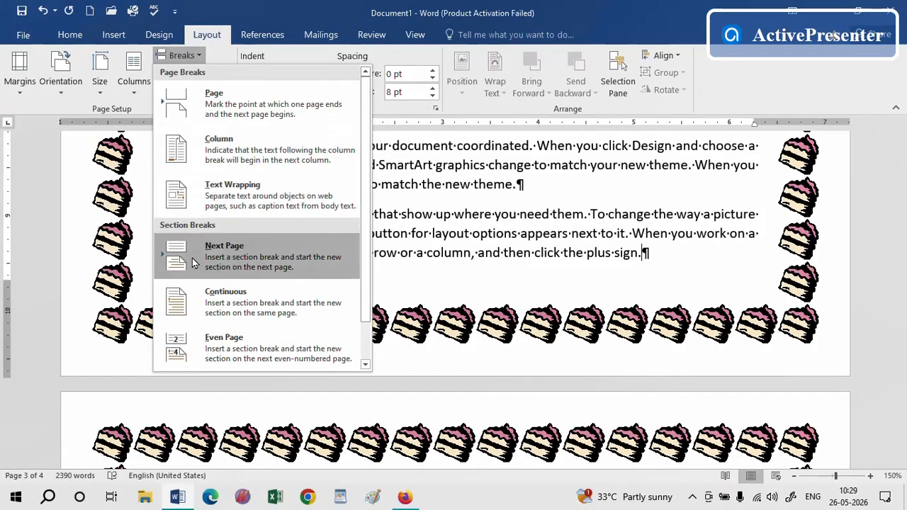
{"action": "left_click", "coordinate": [230, 261]}
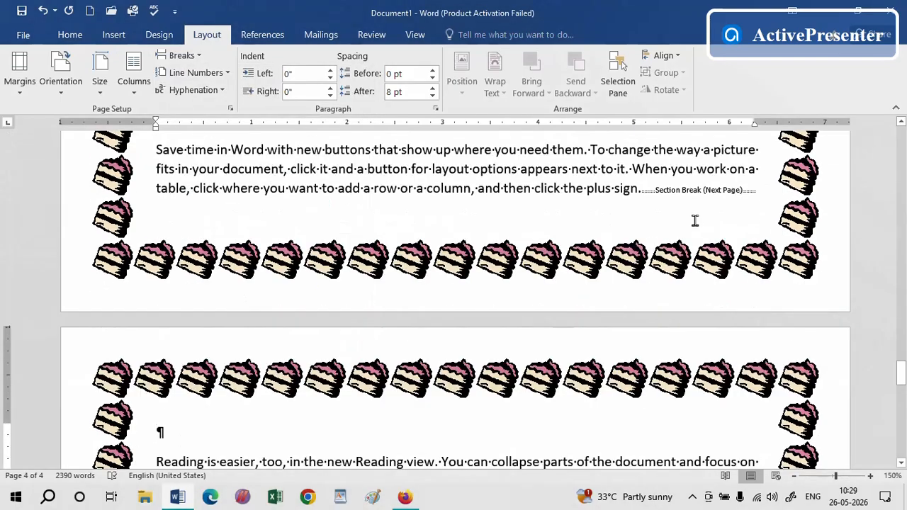
Apply a candy corn art page border to the new section only
{"action": "left_click_drag", "start_coordinate": [901, 374], "coordinate": [901, 385]}
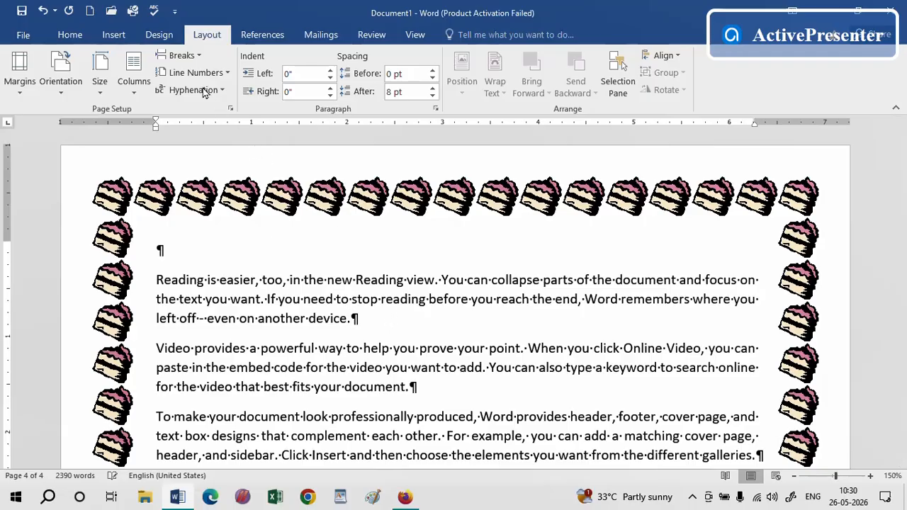
{"action": "left_click", "coordinate": [161, 41]}
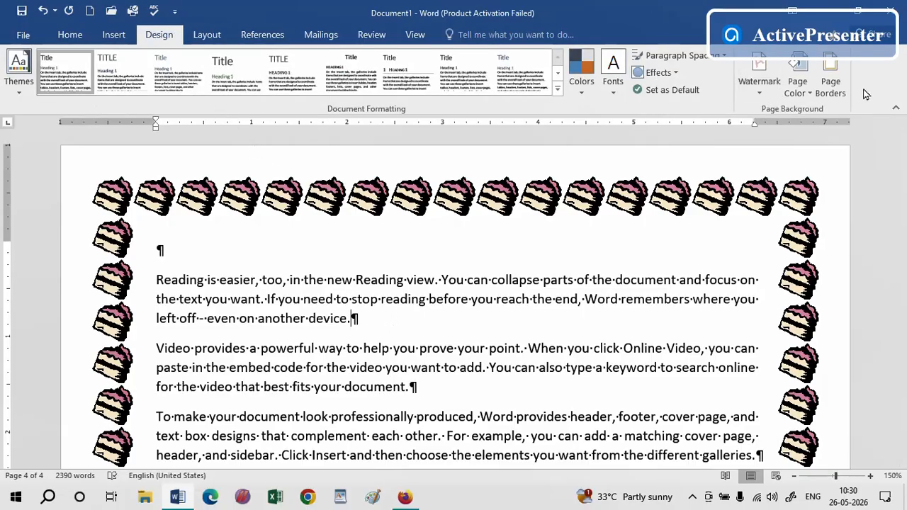
{"action": "left_click", "coordinate": [836, 85]}
{"action": "left_click", "coordinate": [402, 283]}
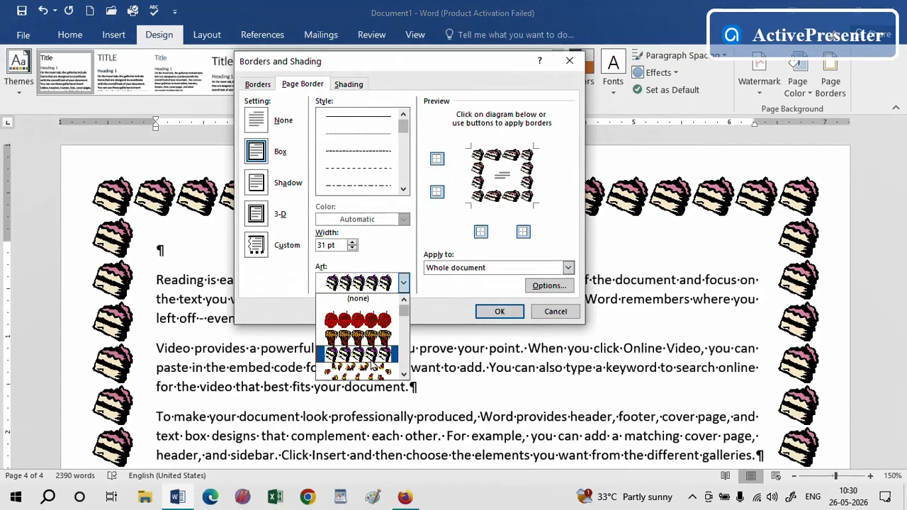
{"action": "left_click", "coordinate": [375, 365]}
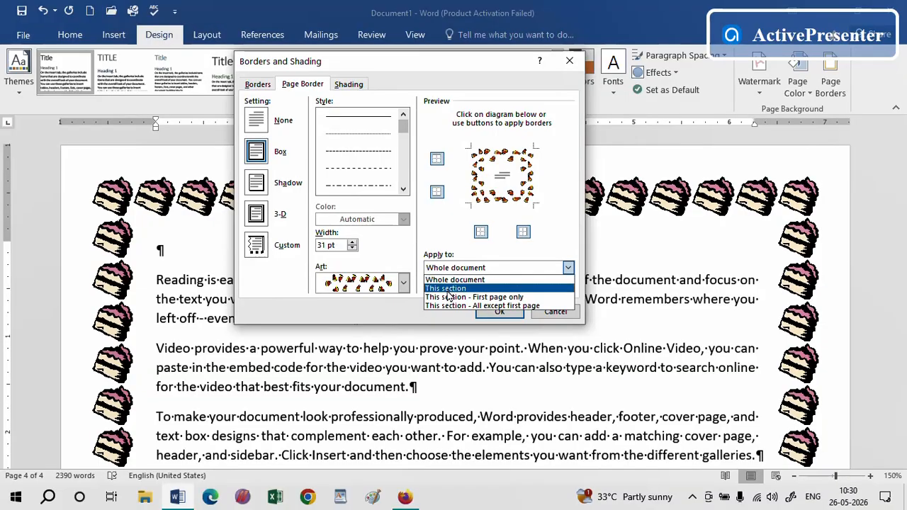
{"action": "left_click", "coordinate": [461, 280]}
{"action": "left_click", "coordinate": [499, 312]}
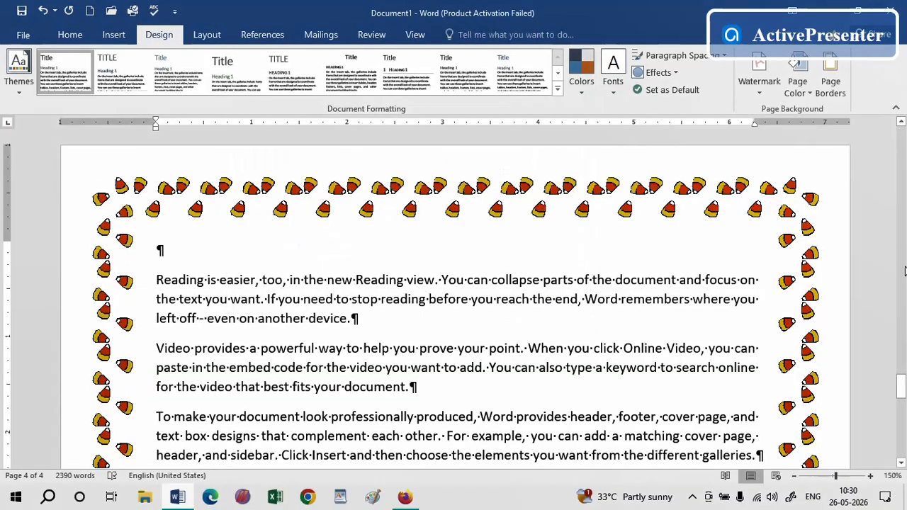
Undo the recent page borders and section breaks six times
{"action": "left_click_drag", "start_coordinate": [900, 384], "coordinate": [898, 138]}
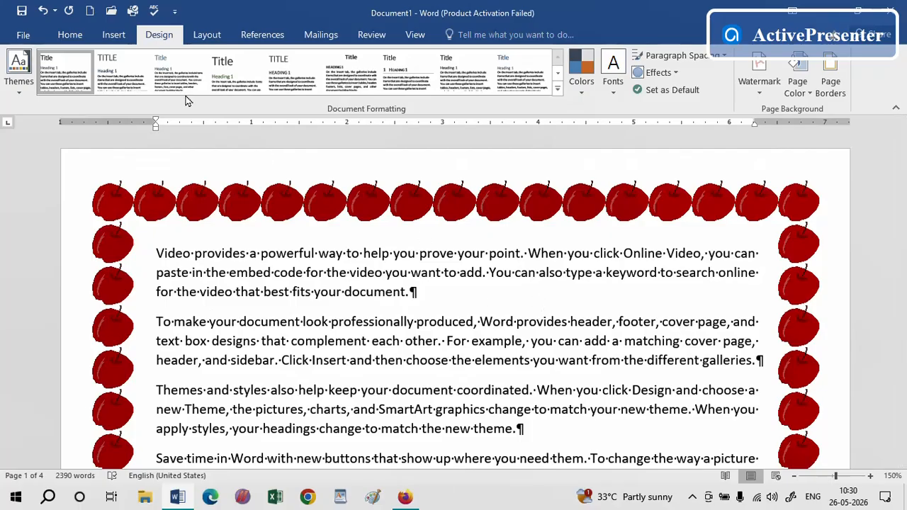
{"action": "left_click", "coordinate": [44, 12]}
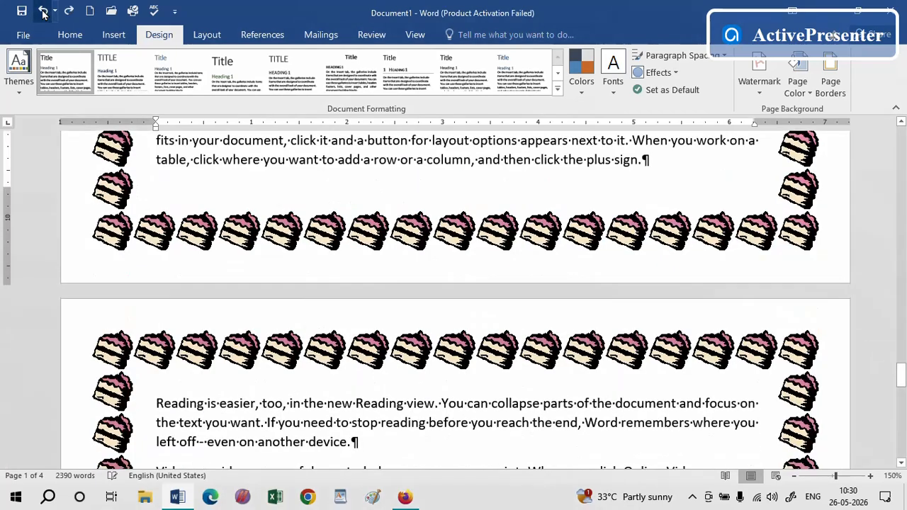
{"action": "left_click", "coordinate": [43, 12]}
{"action": "left_click", "coordinate": [44, 12]}
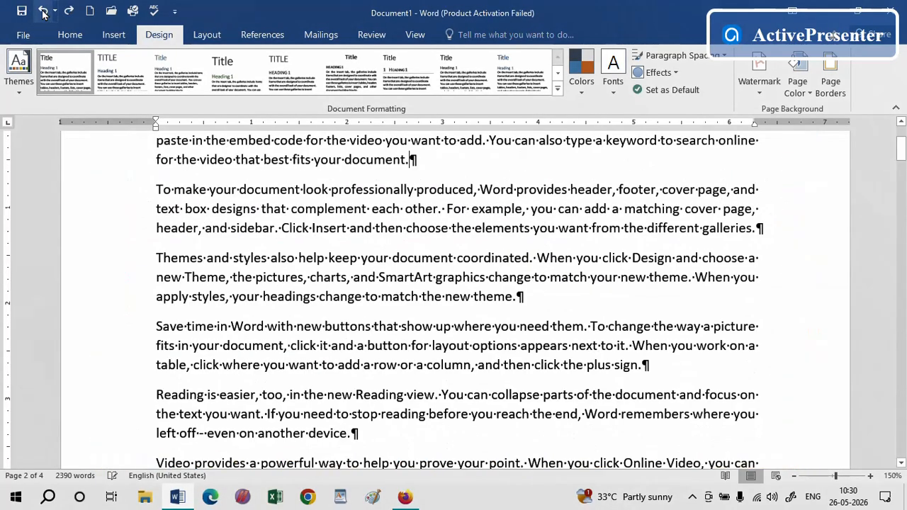
{"action": "left_click", "coordinate": [43, 11]}
{"action": "left_click", "coordinate": [44, 11]}
{"action": "left_click", "coordinate": [43, 11]}
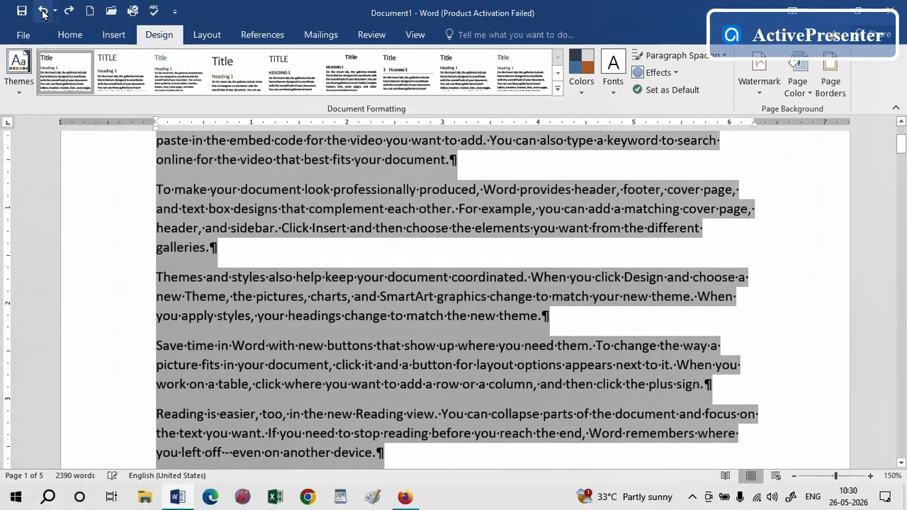
Justify the selected document text again
{"action": "left_click", "coordinate": [70, 35]}
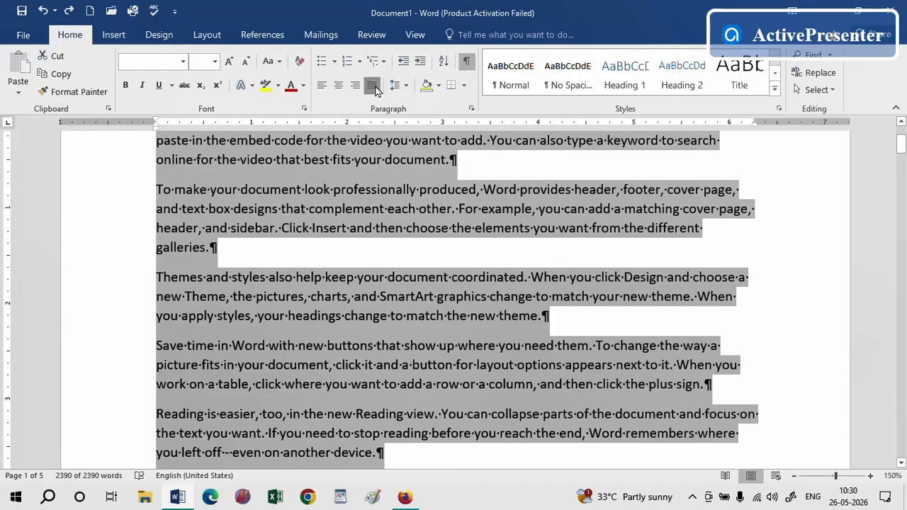
{"action": "left_click", "coordinate": [372, 84]}
{"action": "left_click", "coordinate": [677, 259]}
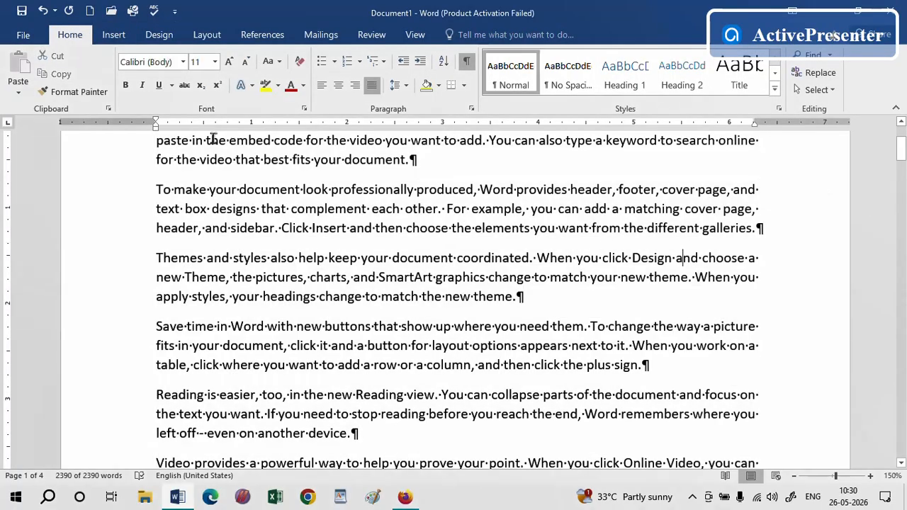
{"action": "left_click_drag", "start_coordinate": [900, 148], "coordinate": [874, 432]}
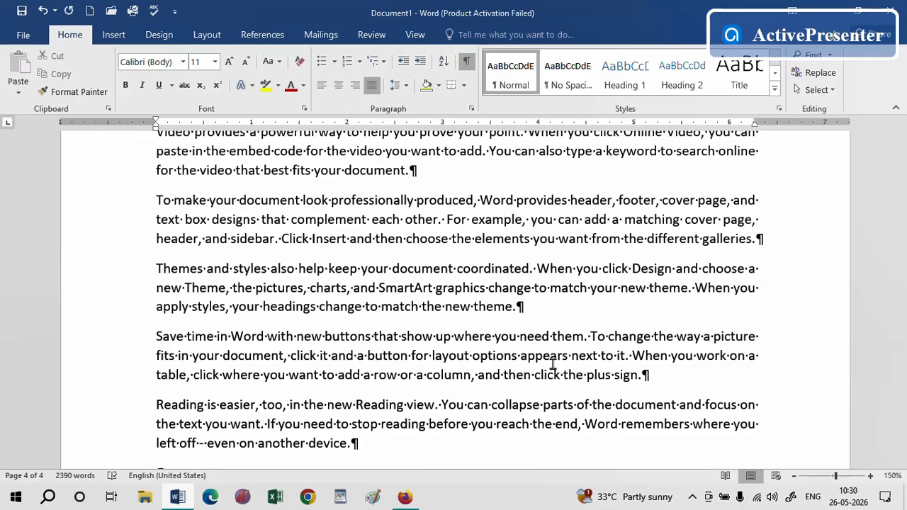
{"action": "left_click", "coordinate": [195, 37]}
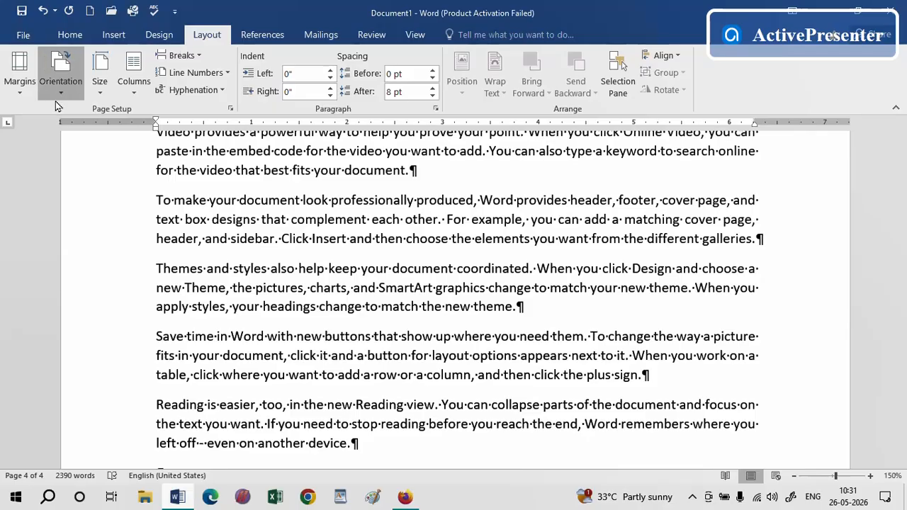
{"action": "left_click", "coordinate": [581, 287]}
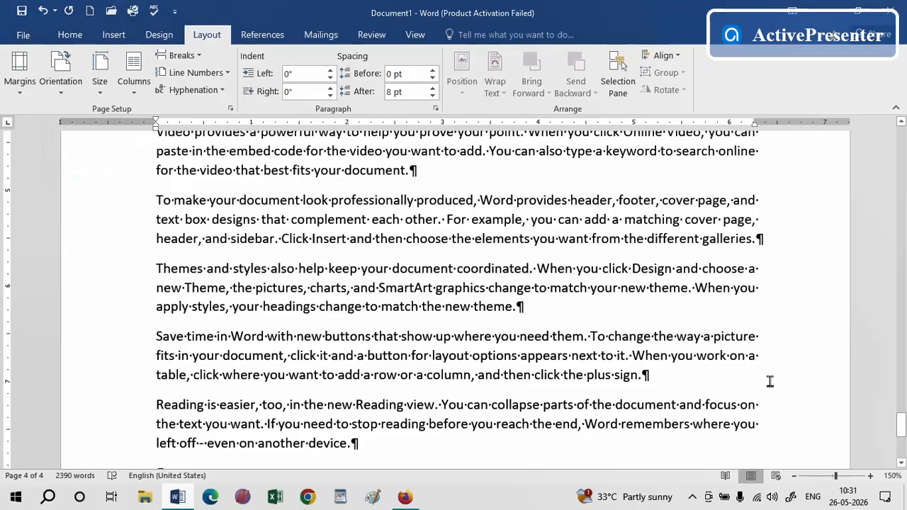
{"action": "left_click_drag", "start_coordinate": [892, 429], "coordinate": [896, 375]}
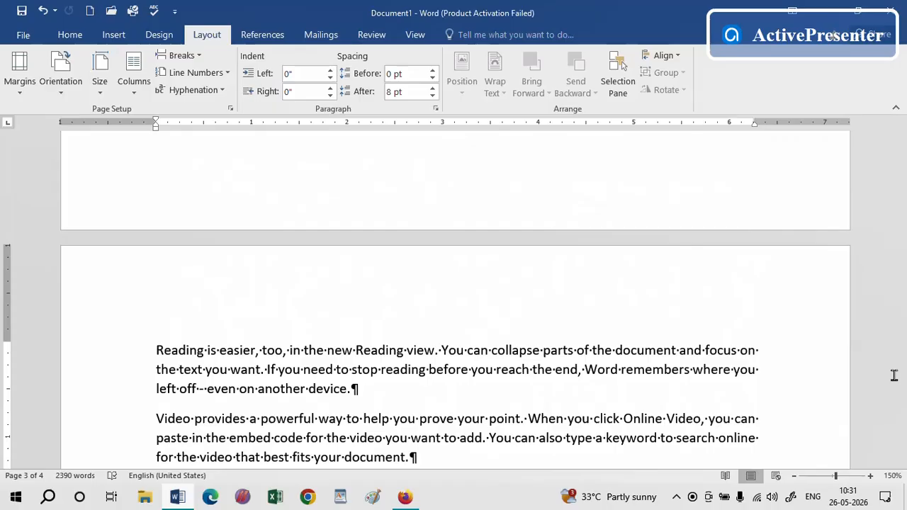
Change the page orientation to Landscape with the cursor after the paragraph ending "best fits your document."
{"action": "left_click_drag", "start_coordinate": [900, 379], "coordinate": [884, 489]}
{"action": "left_click_drag", "start_coordinate": [882, 437], "coordinate": [878, 358]}
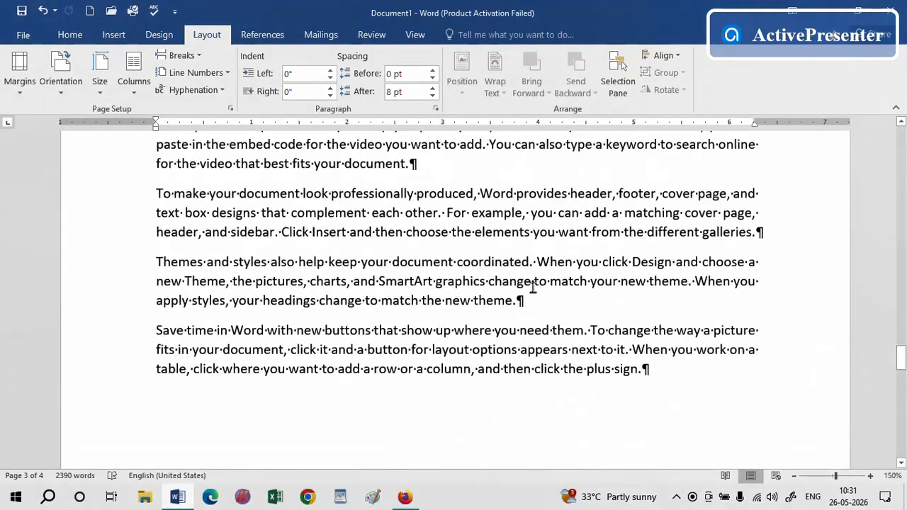
{"action": "left_click", "coordinate": [506, 169]}
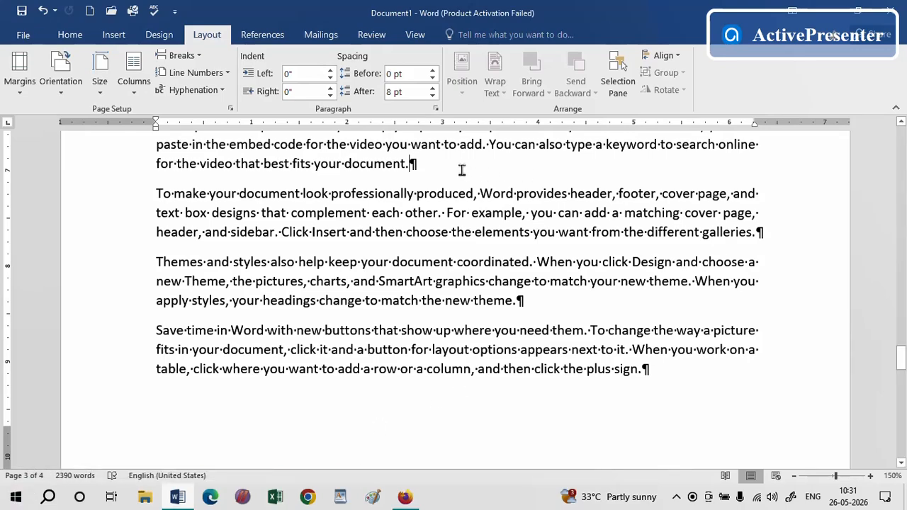
{"action": "left_click", "coordinate": [59, 98]}
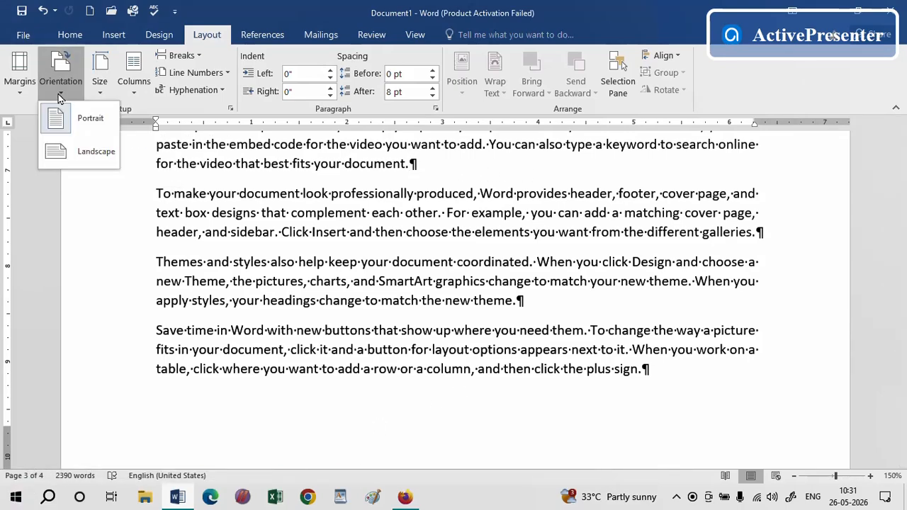
{"action": "left_click", "coordinate": [83, 155]}
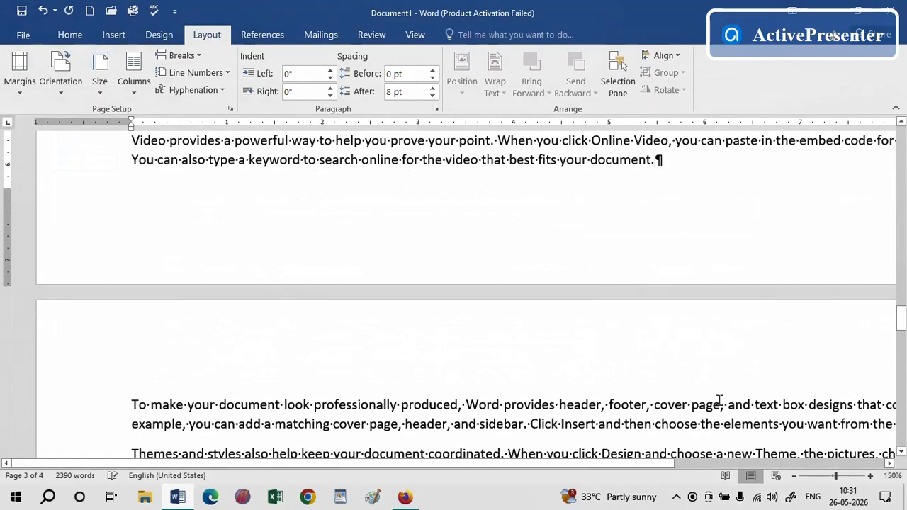
Undo the landscape orientation change
{"action": "left_click", "coordinate": [793, 476]}
{"action": "left_click", "coordinate": [793, 476]}
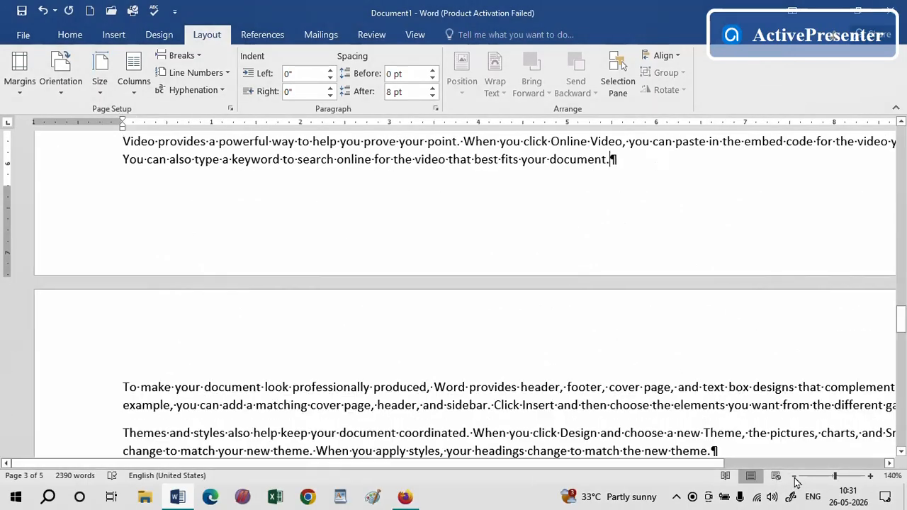
{"action": "left_click", "coordinate": [793, 476]}
{"action": "left_click", "coordinate": [794, 476]}
{"action": "left_click", "coordinate": [793, 476]}
{"action": "left_click", "coordinate": [794, 478]}
{"action": "left_click", "coordinate": [794, 478]}
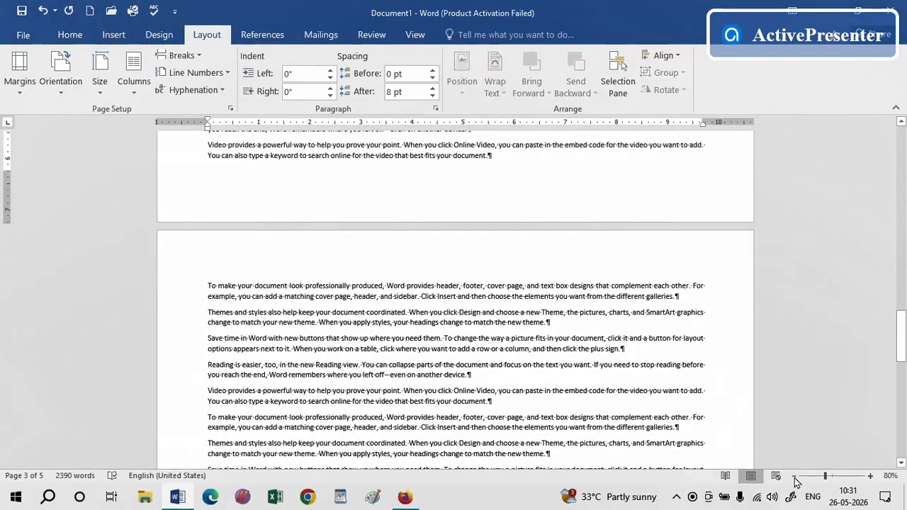
{"action": "left_click_drag", "start_coordinate": [901, 337], "coordinate": [903, 126]}
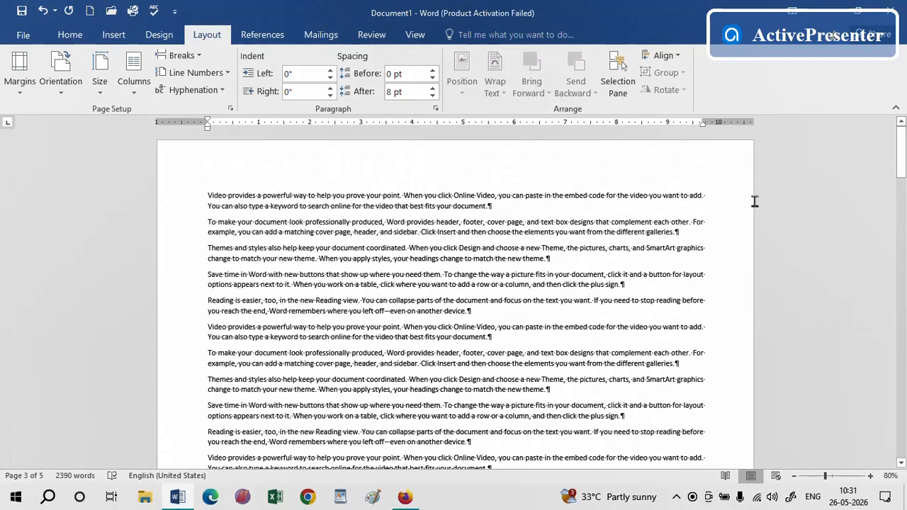
{"action": "left_click", "coordinate": [44, 11]}
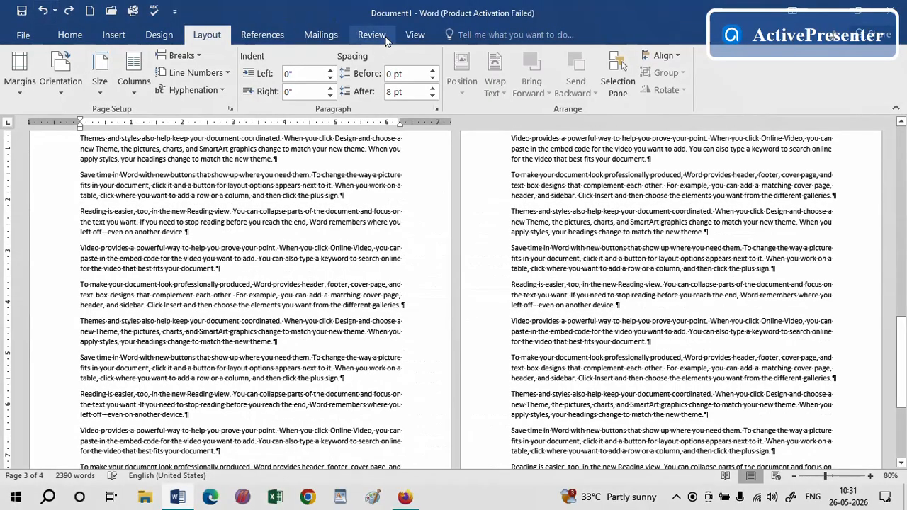
Insert a Next Page section break after the paragraph ending "best fits your document."
{"action": "left_click", "coordinate": [413, 34]}
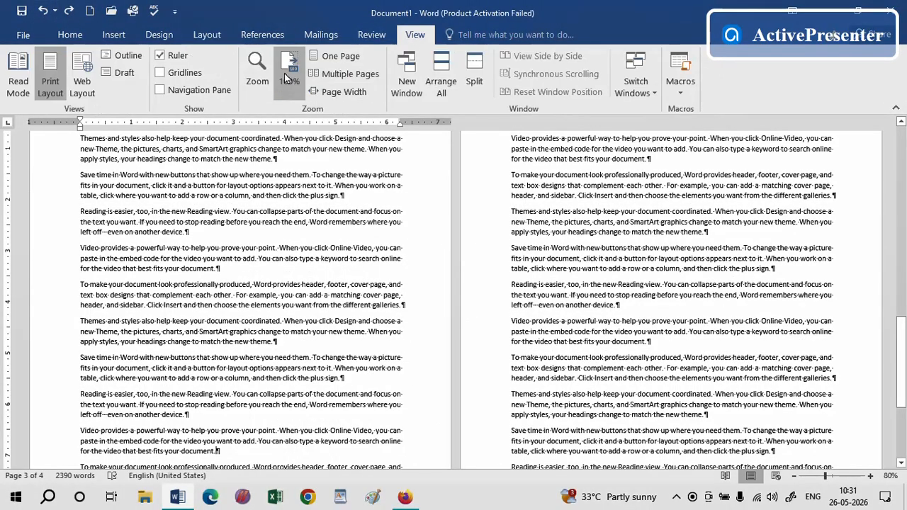
{"action": "left_click", "coordinate": [287, 75]}
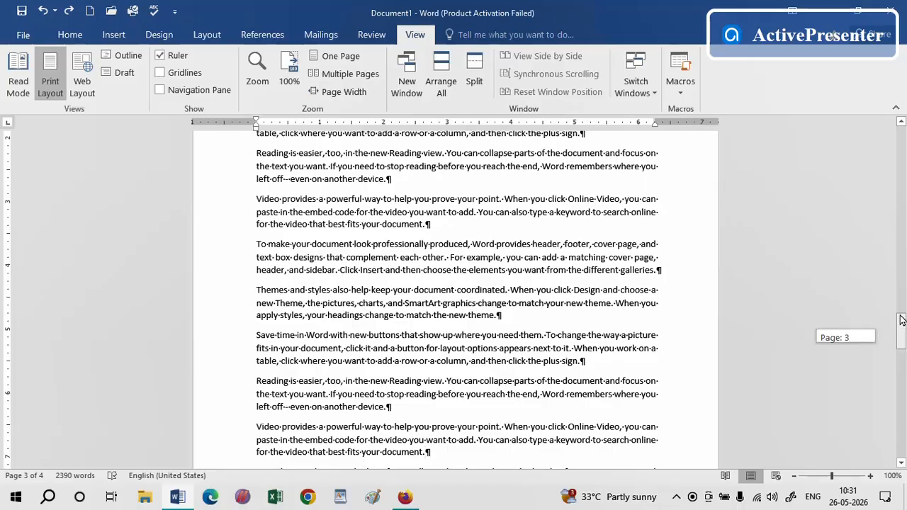
{"action": "left_click_drag", "start_coordinate": [901, 320], "coordinate": [886, 291]}
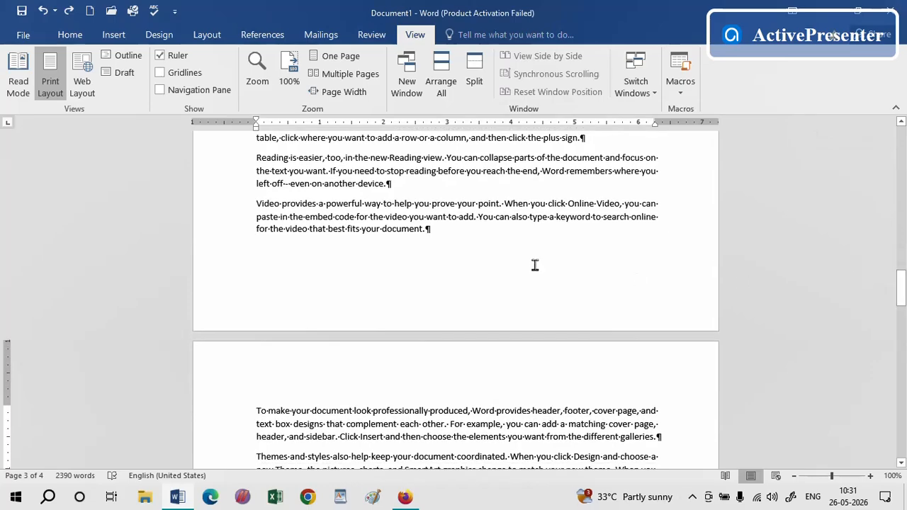
{"action": "left_click", "coordinate": [454, 230]}
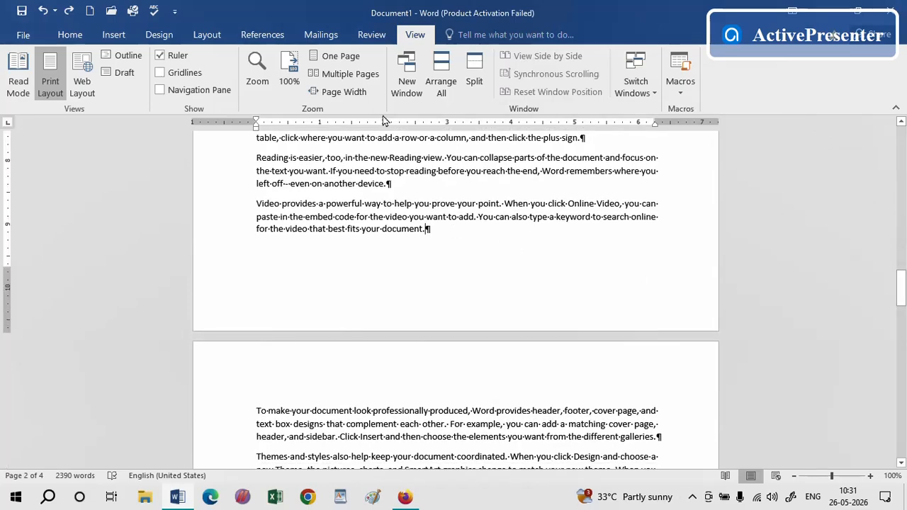
{"action": "left_click", "coordinate": [206, 35]}
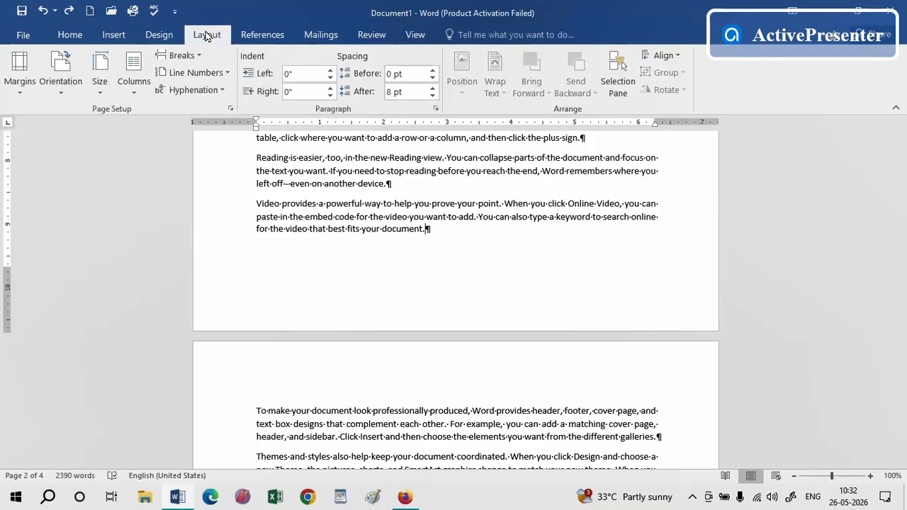
{"action": "left_click", "coordinate": [180, 56]}
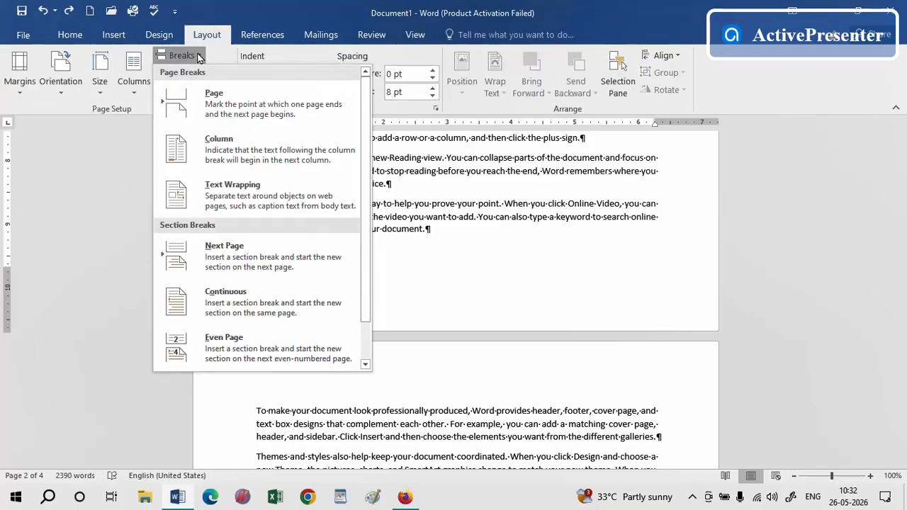
{"action": "left_click", "coordinate": [230, 248]}
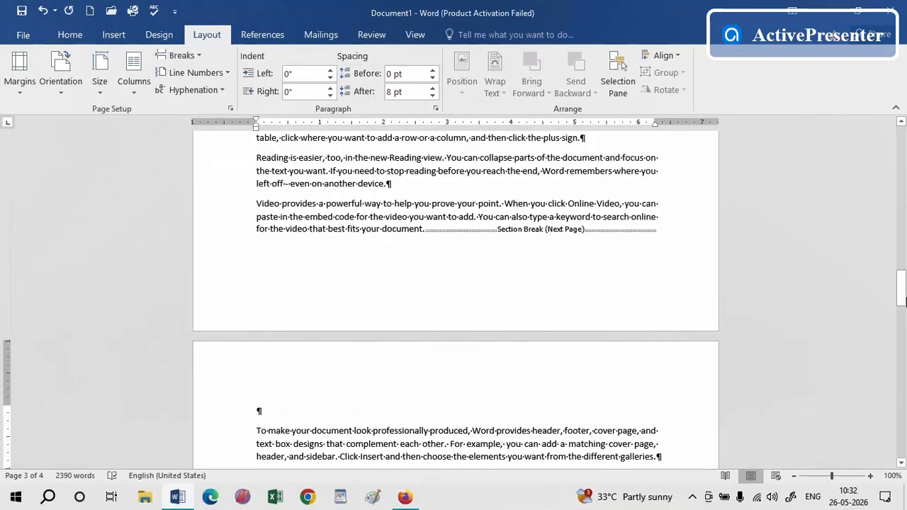
Set the new section's orientation to Landscape
{"action": "left_click_drag", "start_coordinate": [900, 301], "coordinate": [900, 302]}
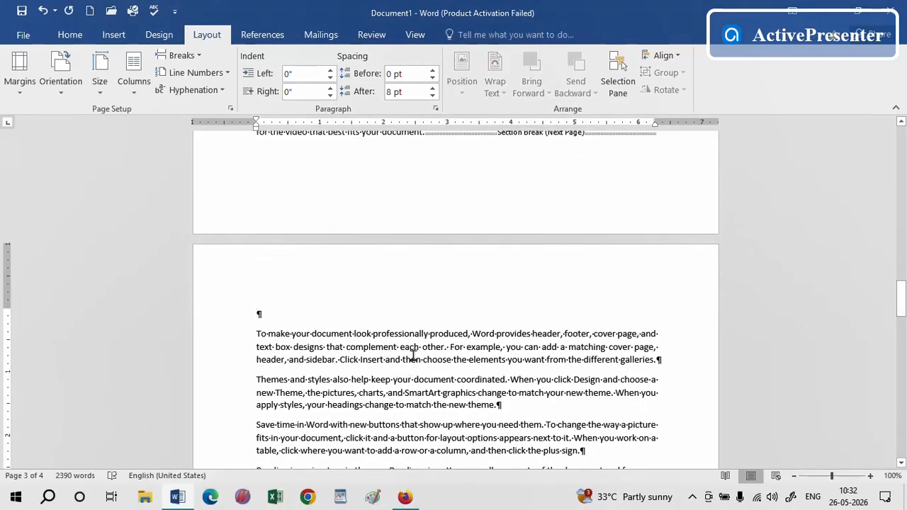
{"action": "left_click", "coordinate": [56, 95]}
{"action": "left_click", "coordinate": [76, 157]}
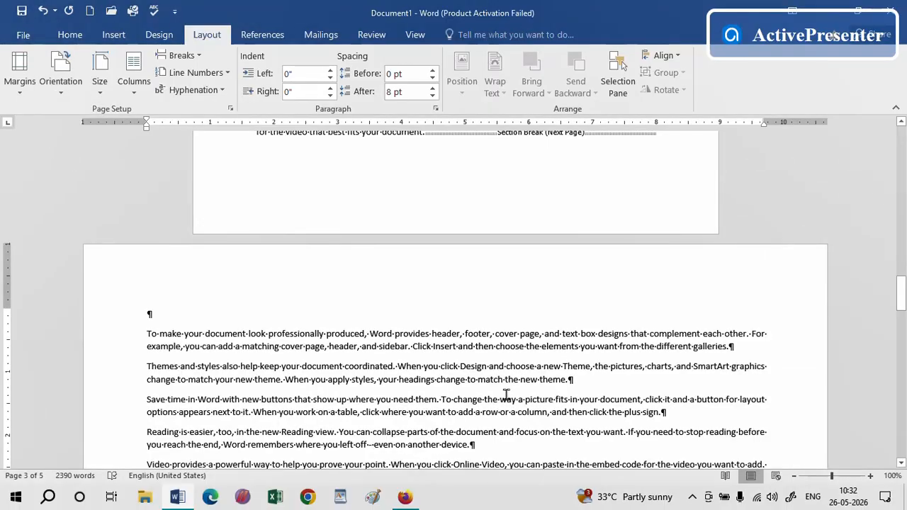
Insert a Next Page section break after the paragraph ending "from the different galleries."
{"action": "left_click_drag", "start_coordinate": [901, 309], "coordinate": [903, 327]}
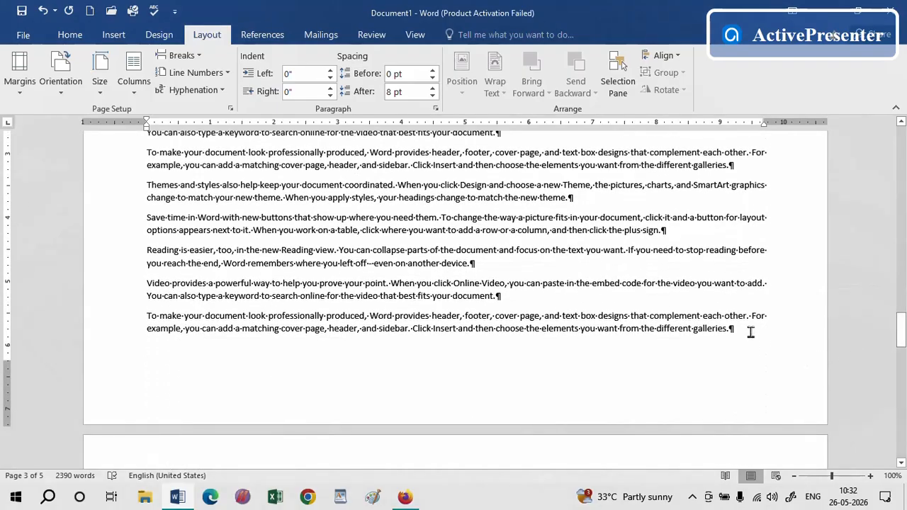
{"action": "left_click", "coordinate": [200, 57]}
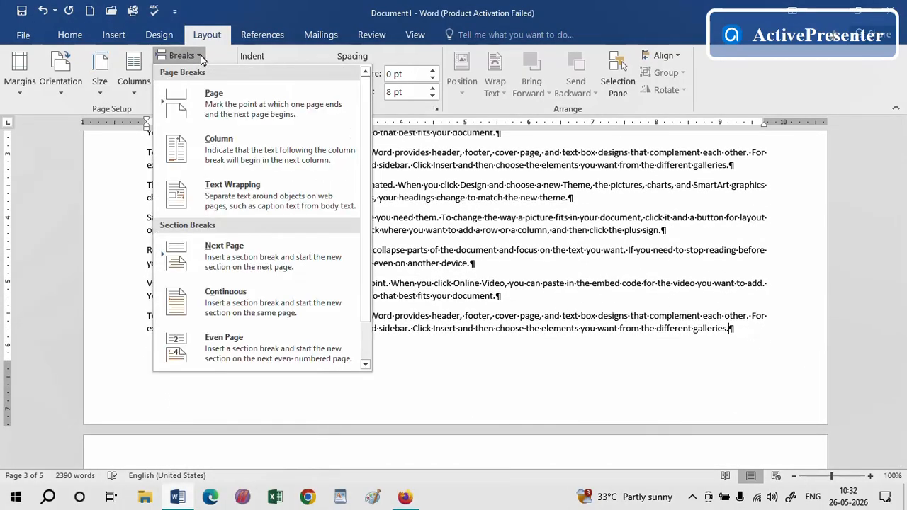
{"action": "left_click", "coordinate": [230, 248]}
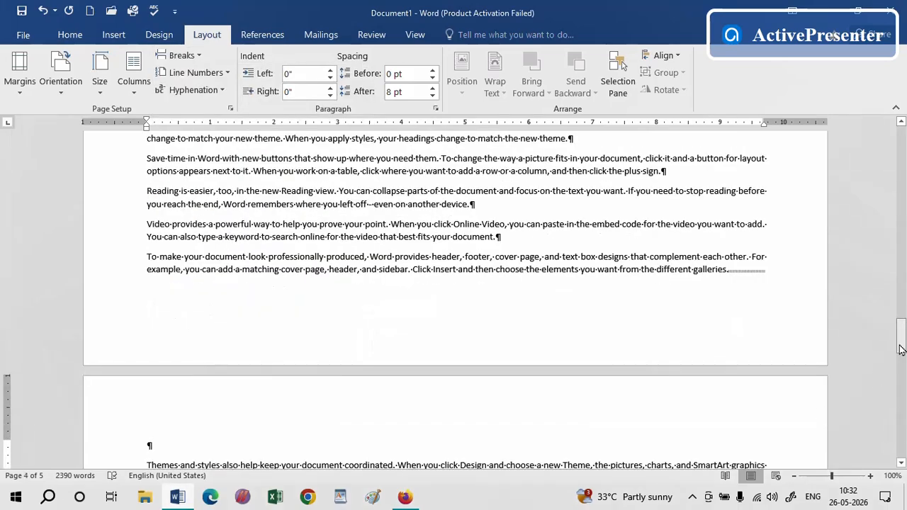
Set the section after the break back to Portrait orientation
{"action": "left_click_drag", "start_coordinate": [900, 337], "coordinate": [901, 361]}
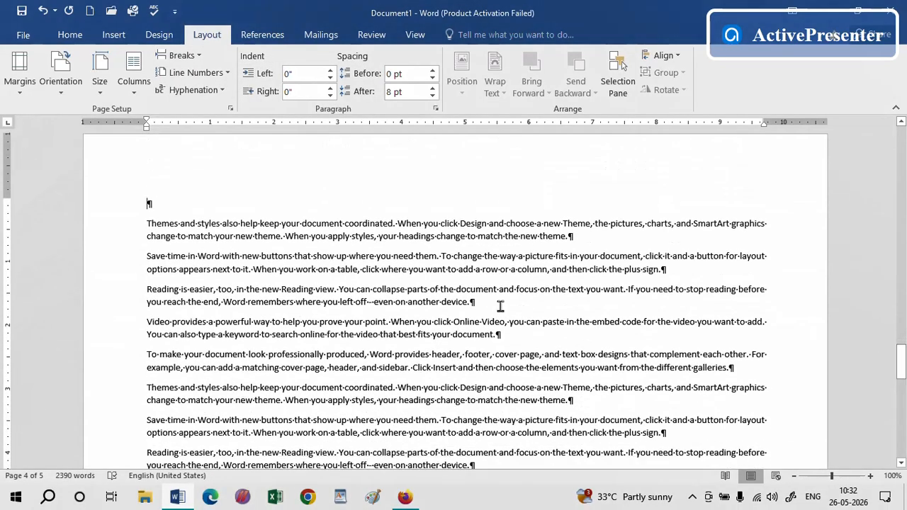
{"action": "left_click", "coordinate": [62, 96]}
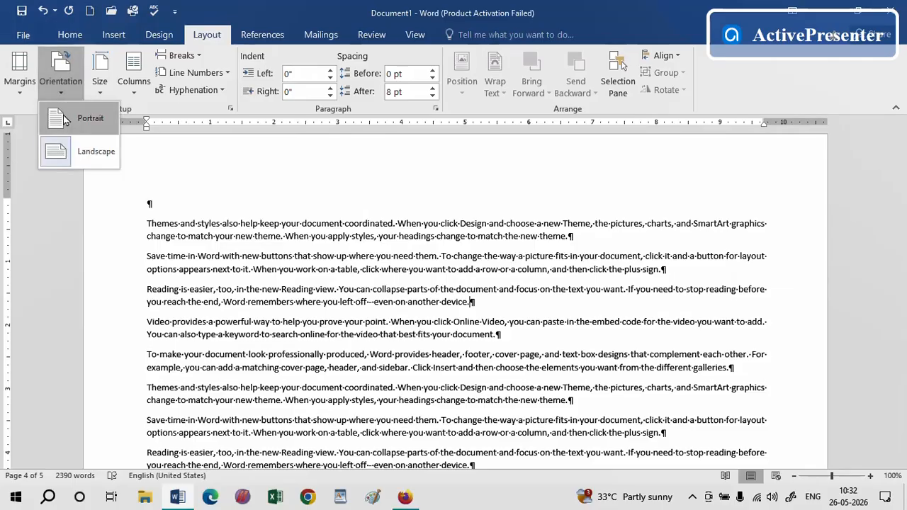
{"action": "left_click", "coordinate": [63, 120]}
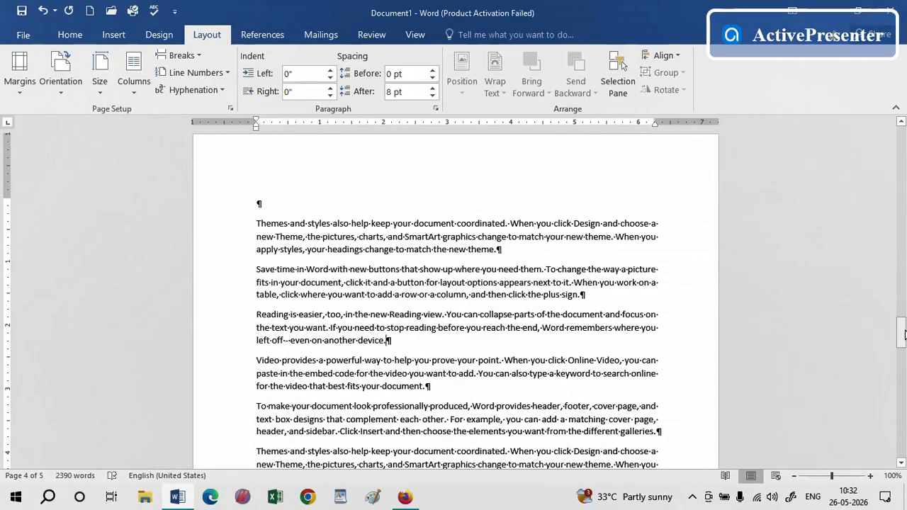
Set the landscape section's paper size to A4
{"action": "left_click_drag", "start_coordinate": [901, 333], "coordinate": [901, 312]}
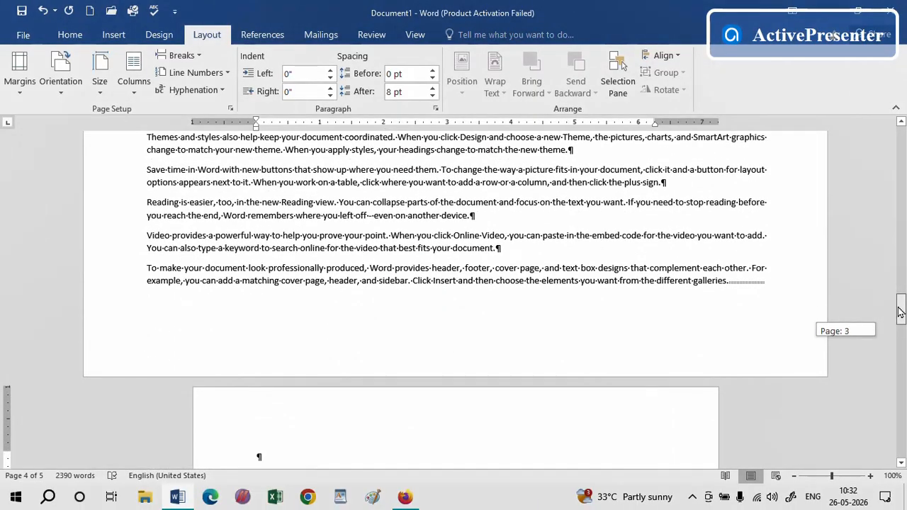
{"action": "left_click_drag", "start_coordinate": [900, 311], "coordinate": [901, 312]}
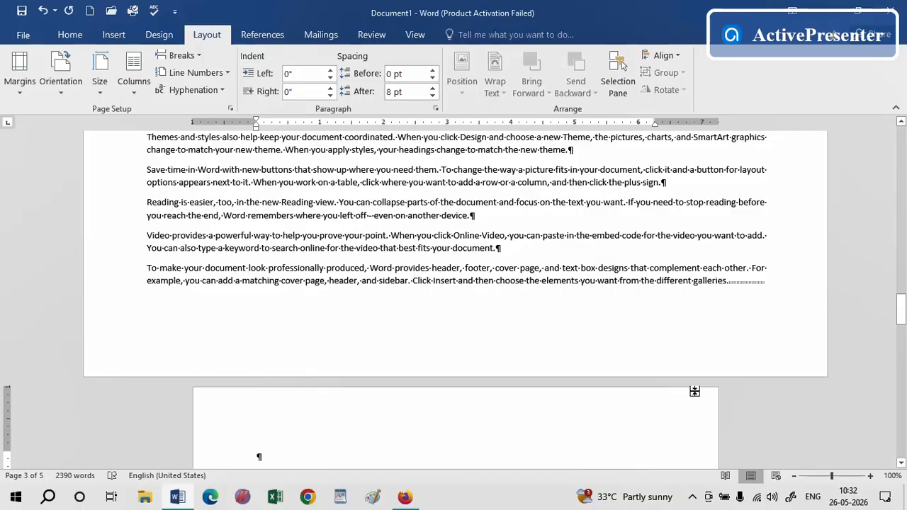
{"action": "left_click", "coordinate": [402, 235]}
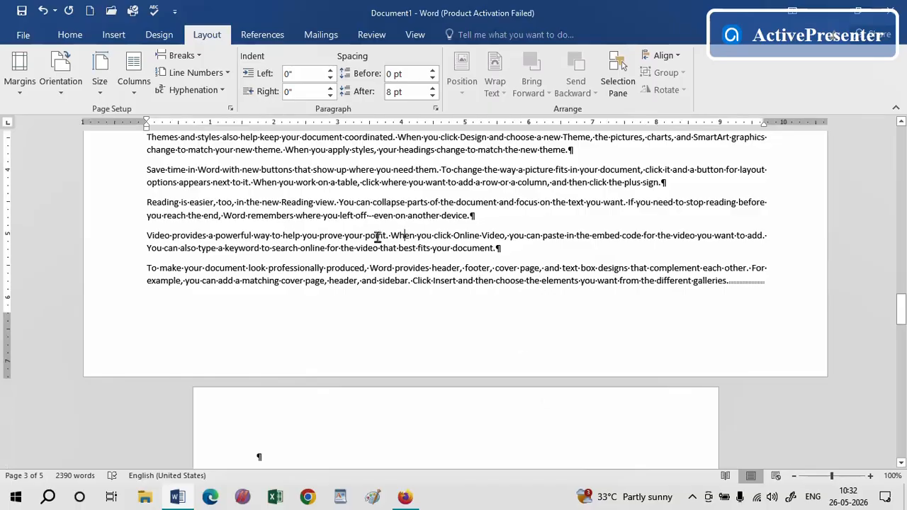
{"action": "left_click", "coordinate": [108, 95]}
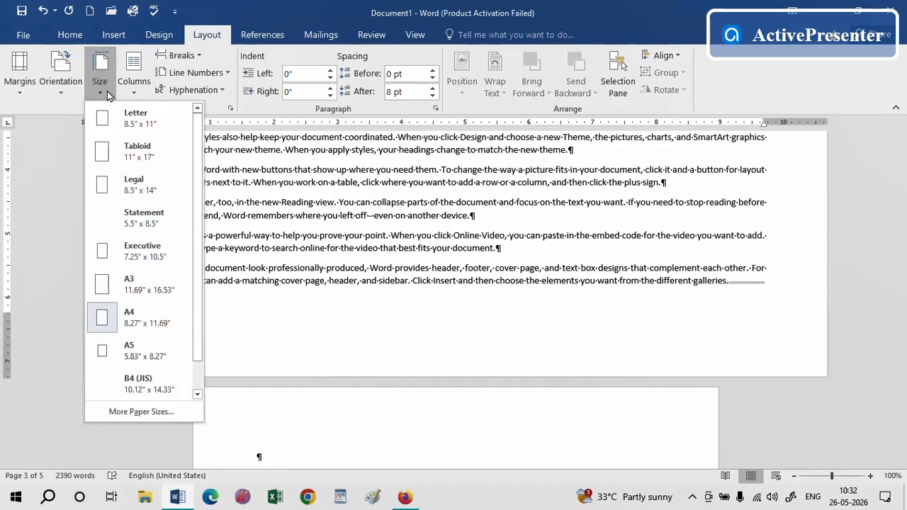
{"action": "left_click", "coordinate": [139, 322]}
Set the last portrait section's paper size to Legal
{"action": "left_click", "coordinate": [901, 319]}
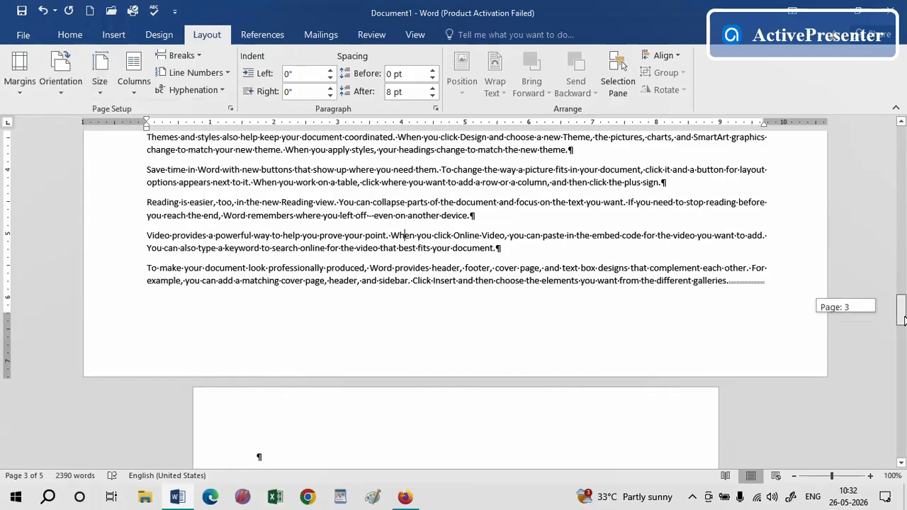
{"action": "left_click_drag", "start_coordinate": [901, 319], "coordinate": [901, 327]}
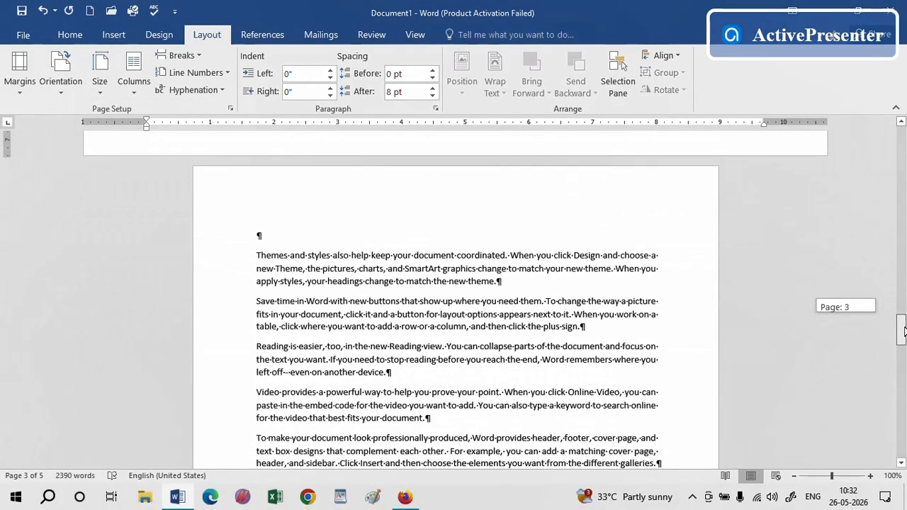
{"action": "left_click", "coordinate": [99, 96]}
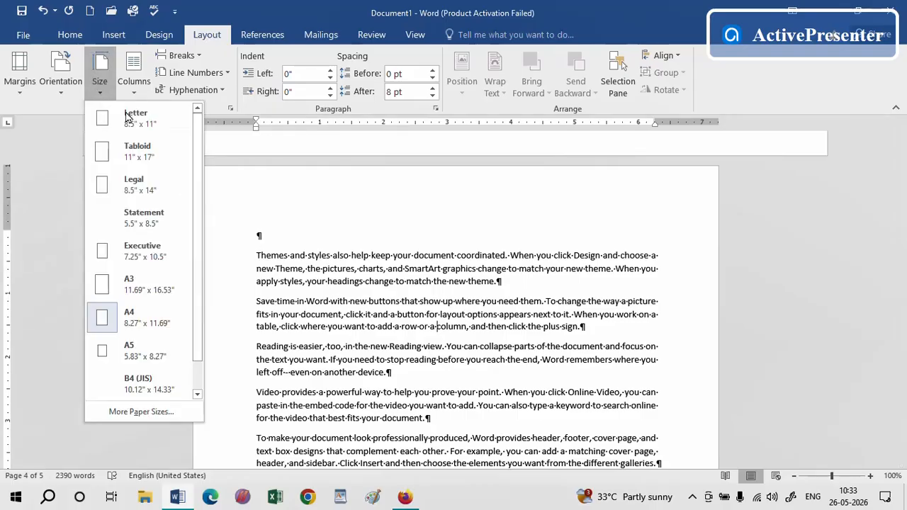
{"action": "left_click", "coordinate": [131, 184]}
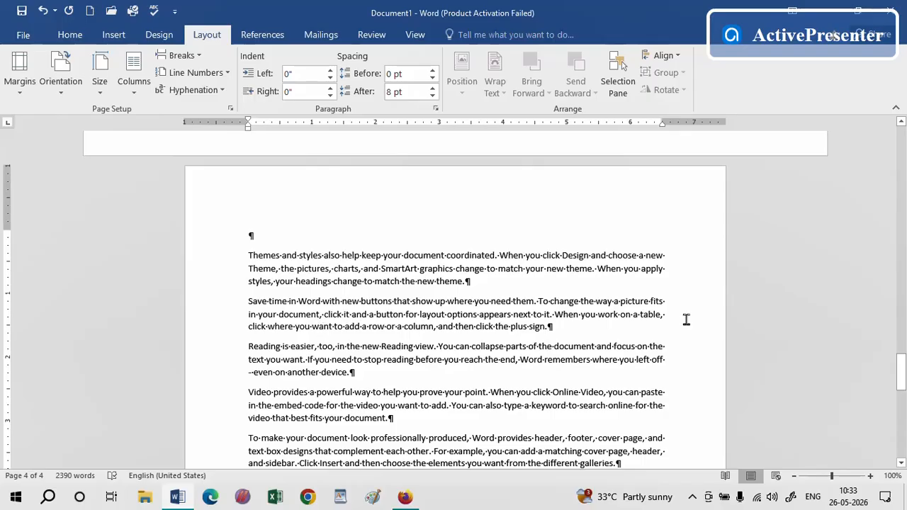
{"action": "left_click_drag", "start_coordinate": [903, 363], "coordinate": [903, 280]}
{"action": "left_click", "coordinate": [426, 202]}
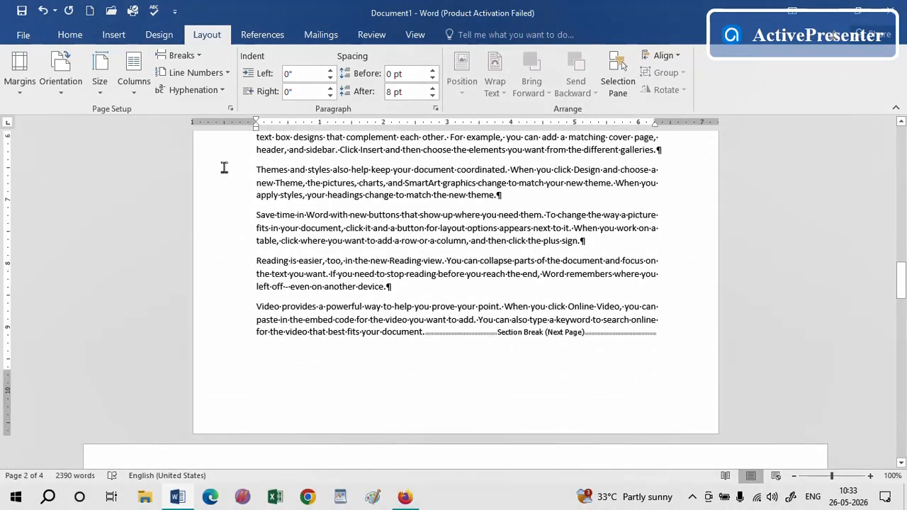
{"action": "left_click", "coordinate": [104, 91]}
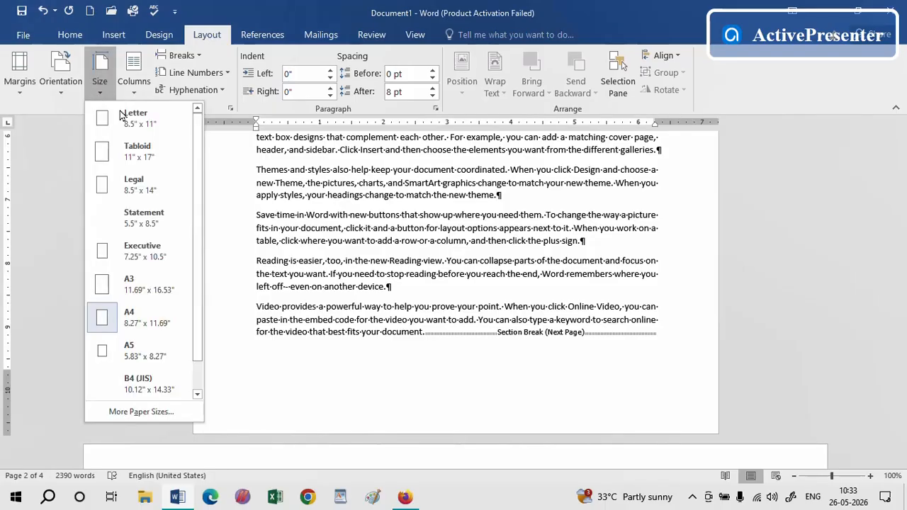
{"action": "left_click", "coordinate": [779, 264]}
Review the paper size settings of the landscape section and the last portrait section
{"action": "left_click_drag", "start_coordinate": [902, 292], "coordinate": [902, 333]}
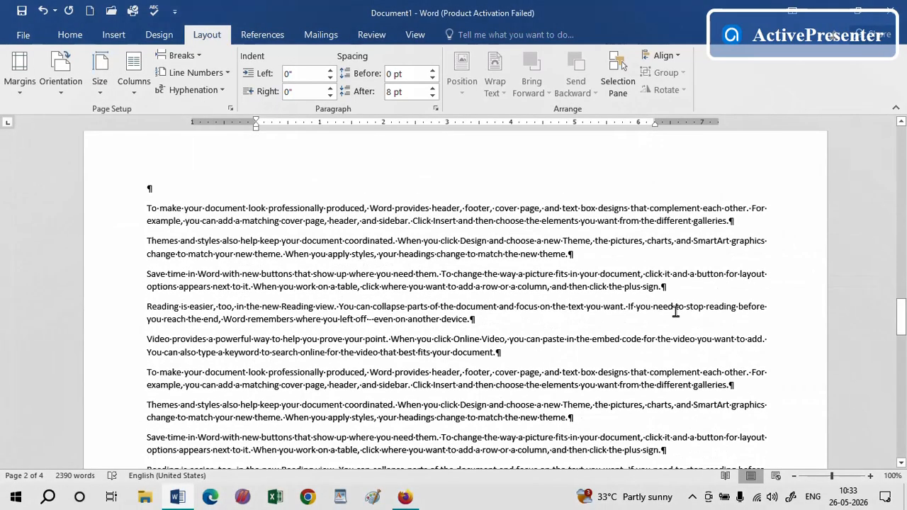
{"action": "left_click", "coordinate": [99, 84]}
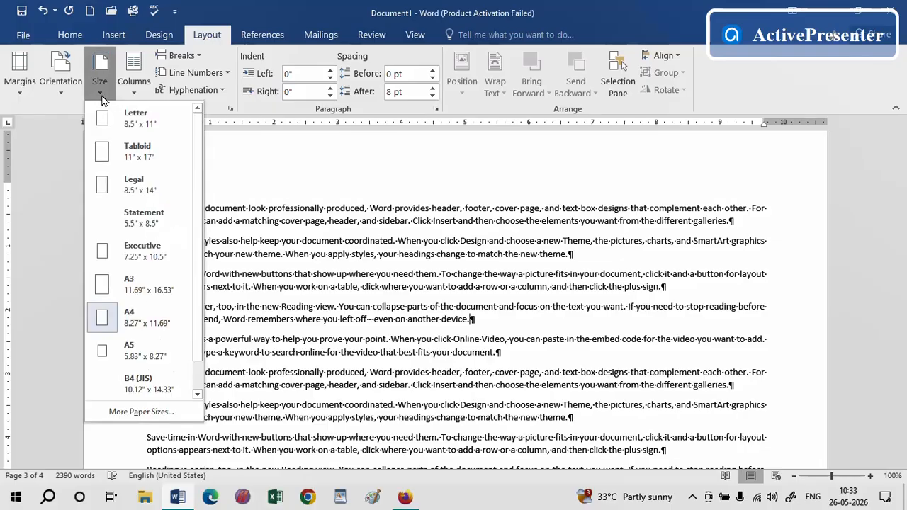
{"action": "left_click", "coordinate": [739, 261]}
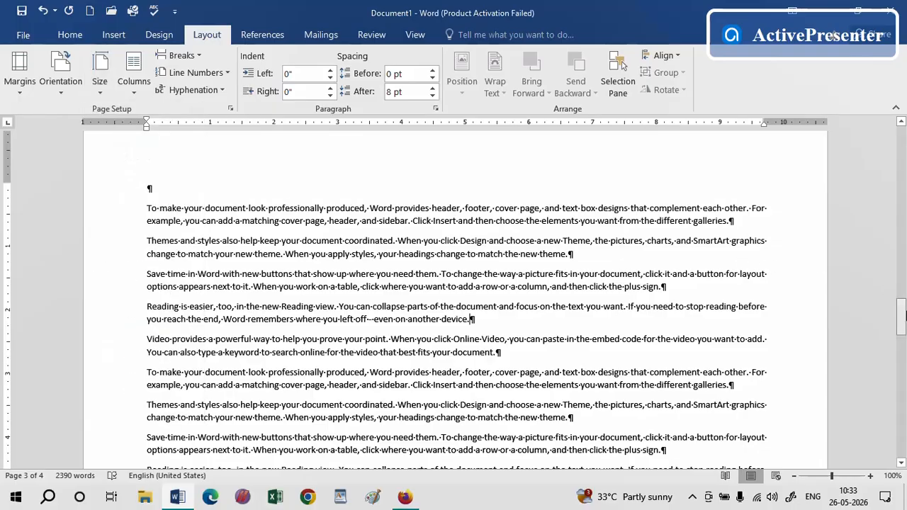
{"action": "left_click_drag", "start_coordinate": [905, 316], "coordinate": [904, 371]}
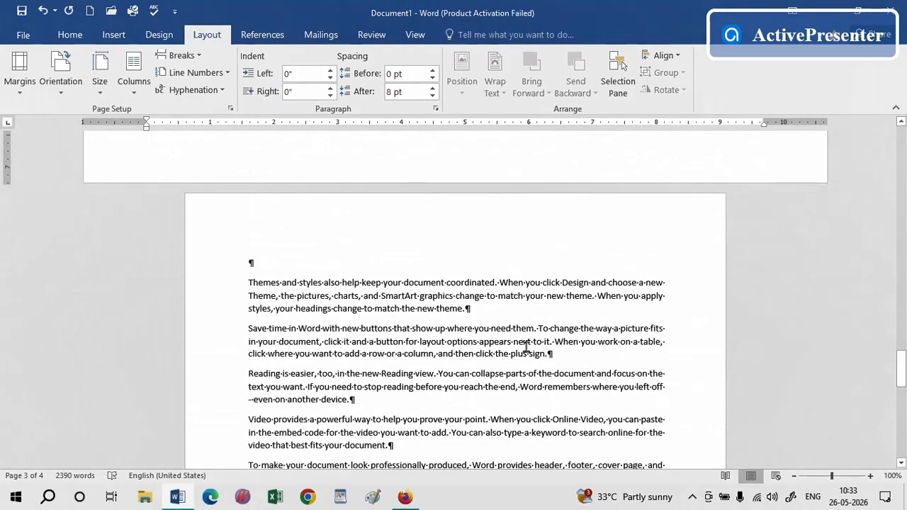
{"action": "left_click", "coordinate": [475, 326]}
{"action": "left_click", "coordinate": [101, 88]}
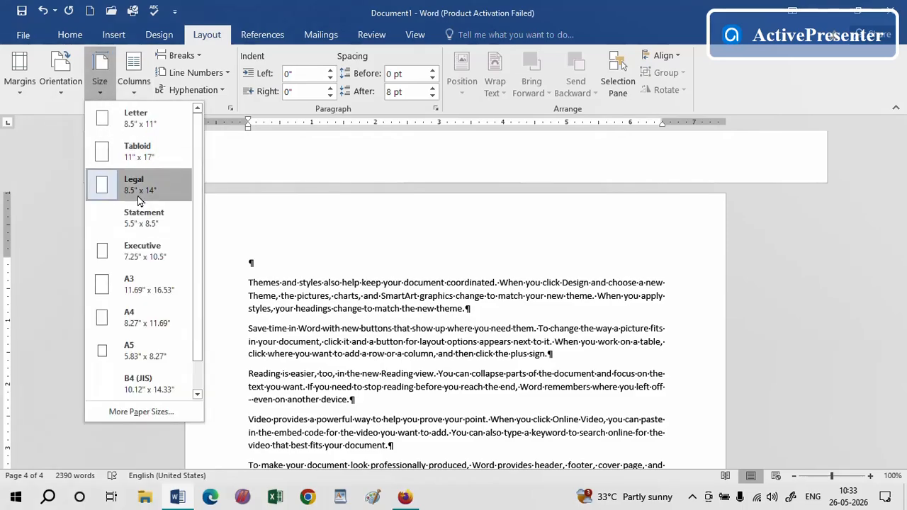
{"action": "left_click", "coordinate": [424, 350]}
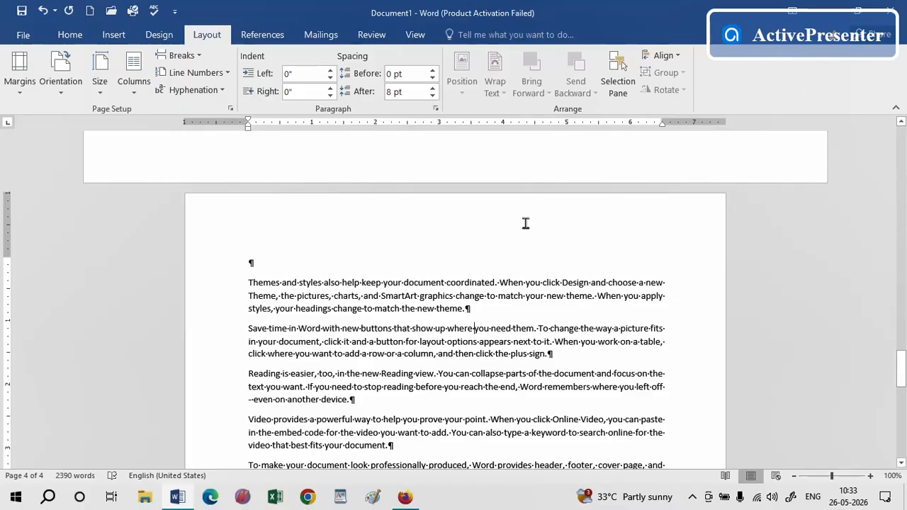
Apply continuous line numbering to the first section of the document
{"action": "left_click_drag", "start_coordinate": [901, 376], "coordinate": [901, 227]}
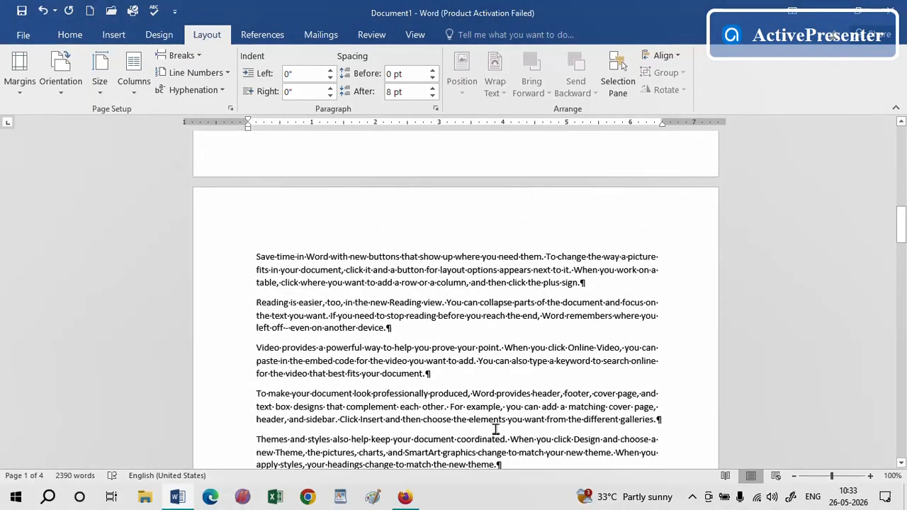
{"action": "left_click", "coordinate": [582, 294]}
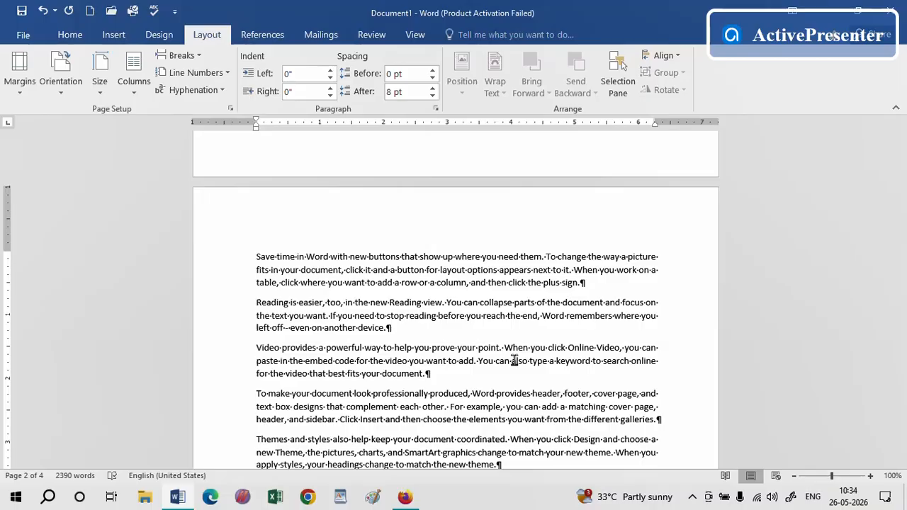
{"action": "left_click_drag", "start_coordinate": [901, 238], "coordinate": [903, 146]}
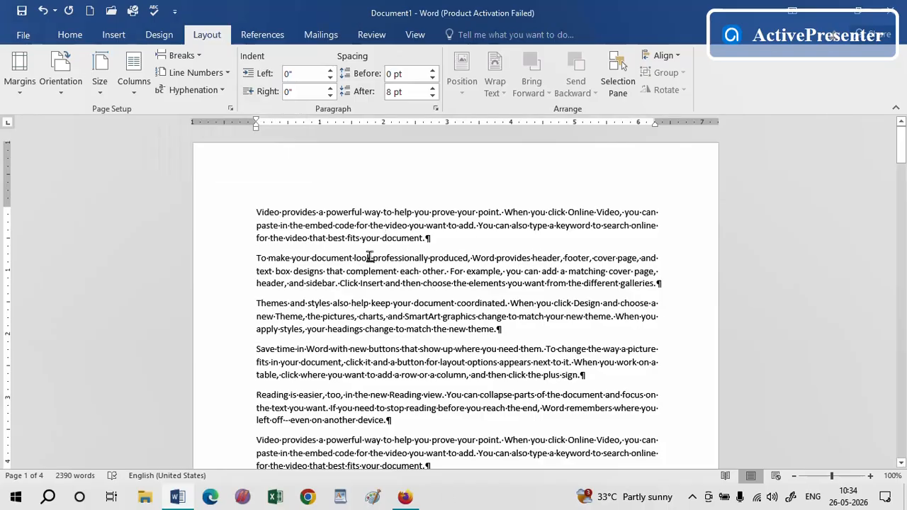
{"action": "mouse_move", "coordinate": [903, 141]}
{"action": "left_mouse_down"}
{"action": "mouse_move", "coordinate": [900, 177]}
{"action": "mouse_move", "coordinate": [901, 144]}
{"action": "left_mouse_up"}
{"action": "left_click", "coordinate": [226, 74]}
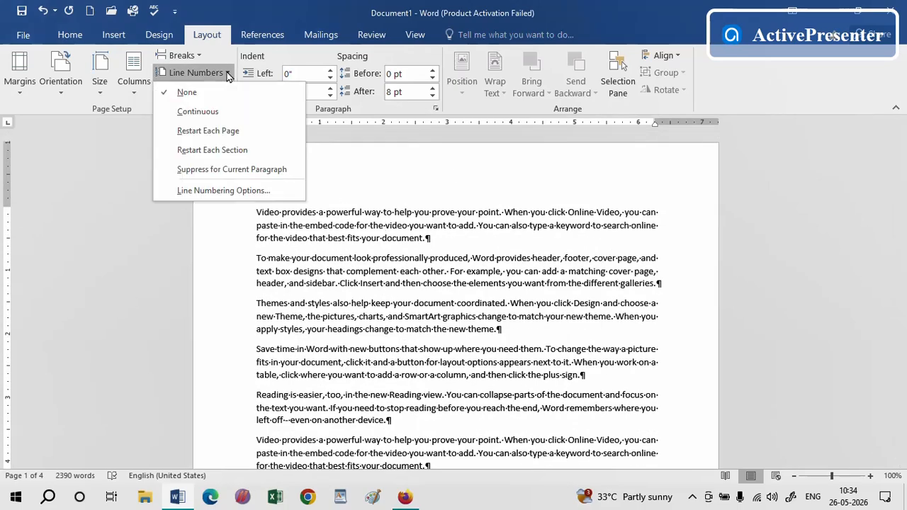
{"action": "left_click", "coordinate": [215, 118]}
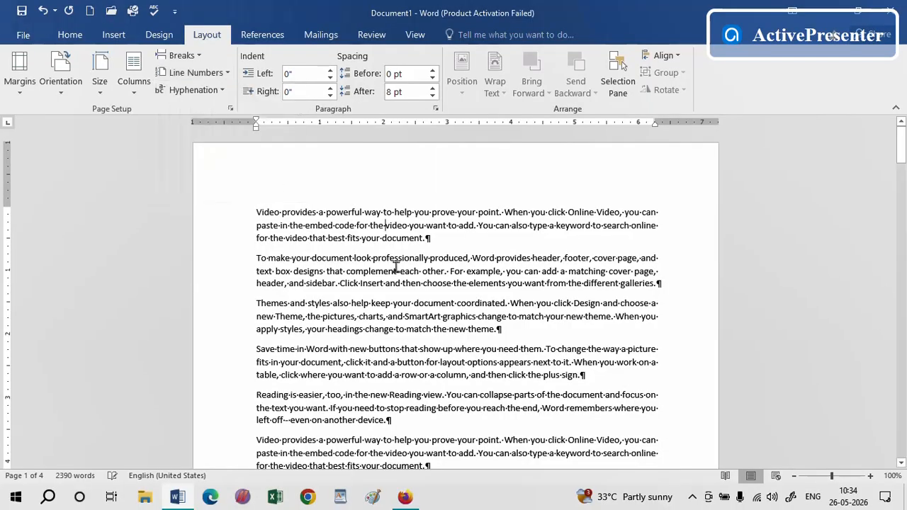
Apply line numbering that restarts each section to the landscape section
{"action": "left_click_drag", "start_coordinate": [904, 146], "coordinate": [901, 299]}
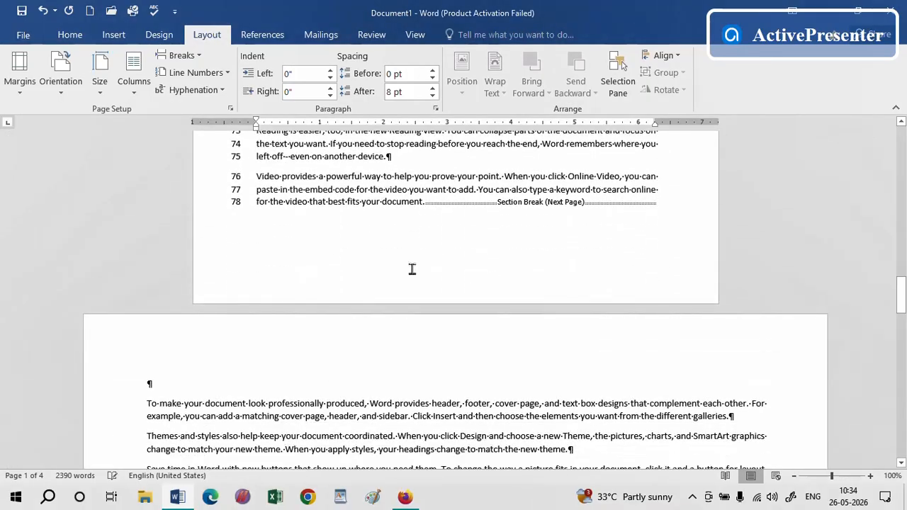
{"action": "left_click", "coordinate": [578, 418]}
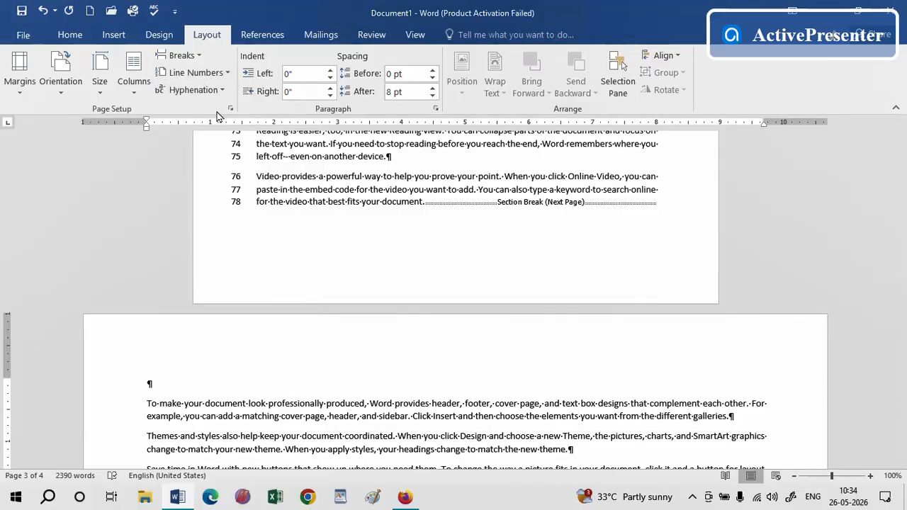
{"action": "left_click", "coordinate": [227, 73]}
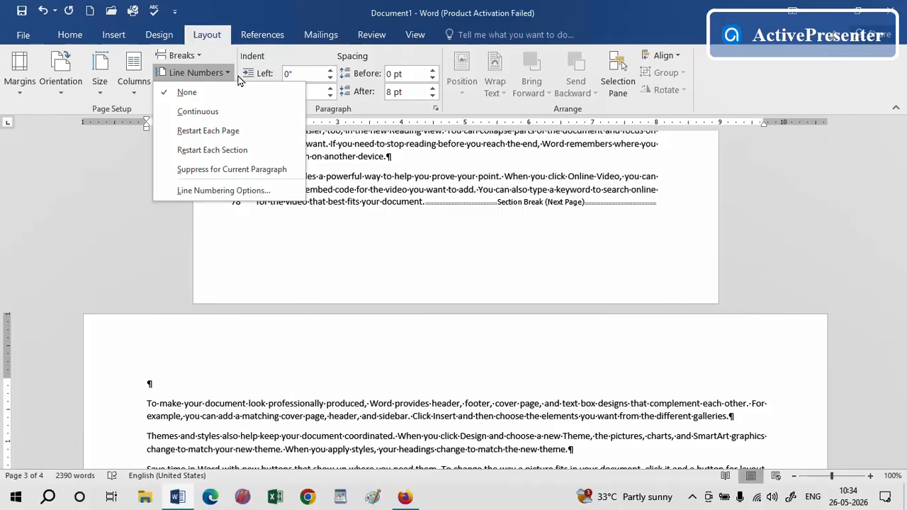
{"action": "left_click", "coordinate": [202, 112]}
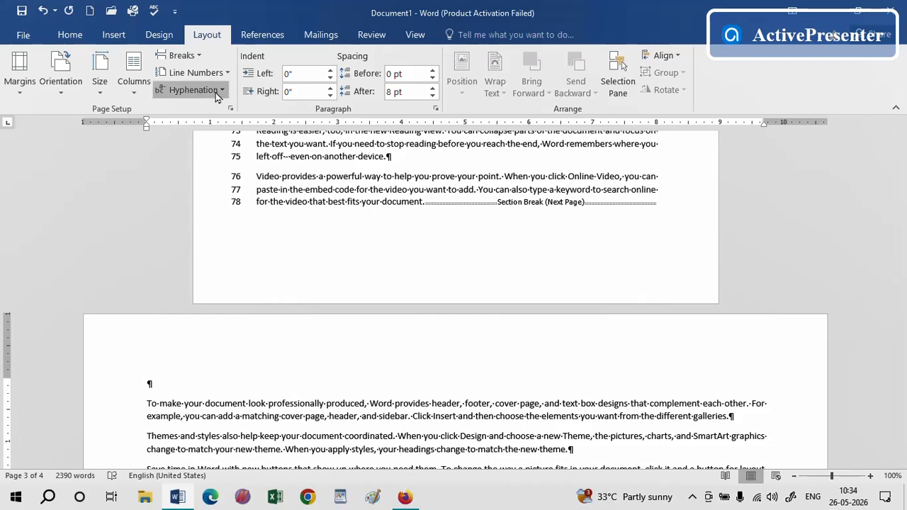
{"action": "left_click", "coordinate": [226, 73]}
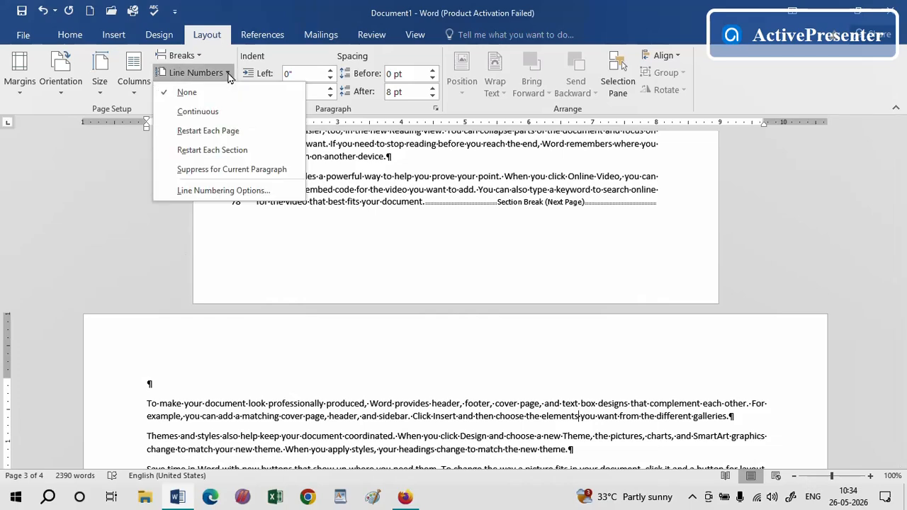
{"action": "left_click", "coordinate": [238, 151]}
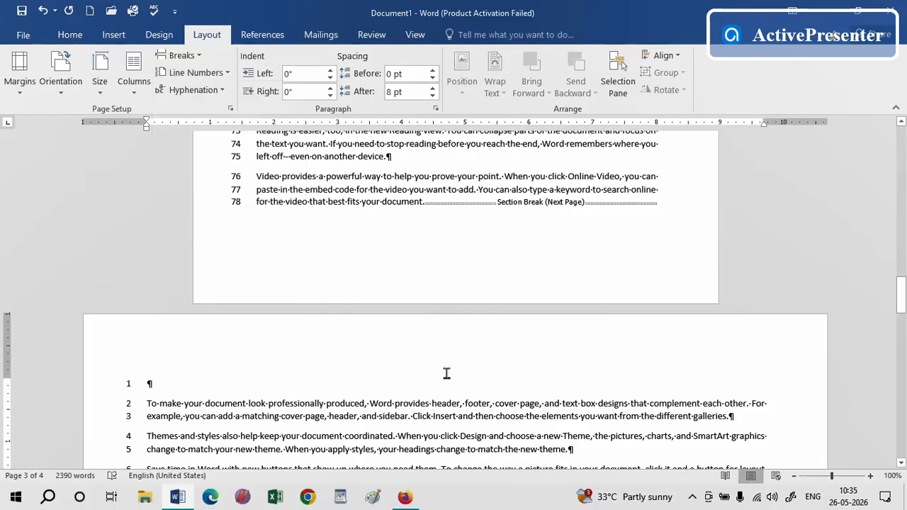
Apply line numbering that restarts each section to the last portrait section
{"action": "left_click_drag", "start_coordinate": [901, 289], "coordinate": [902, 365]}
{"action": "left_click", "coordinate": [390, 331]}
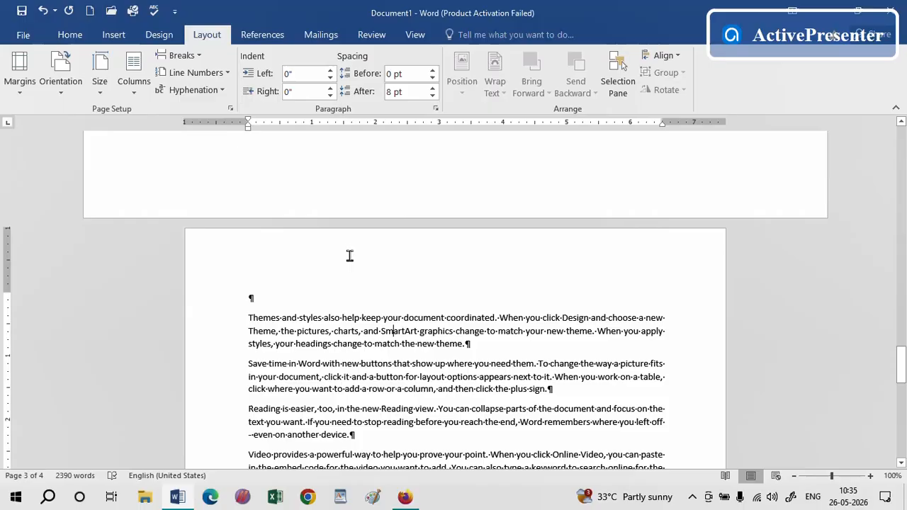
{"action": "left_click", "coordinate": [225, 74]}
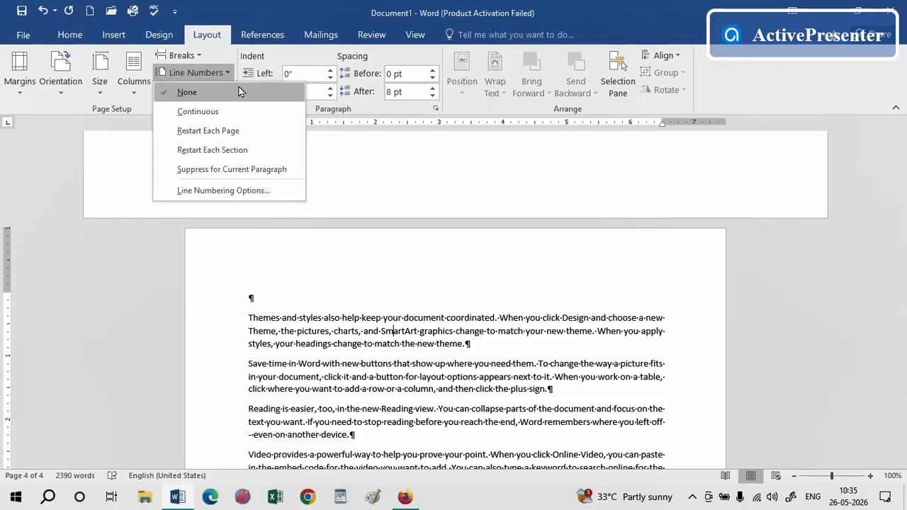
{"action": "left_click", "coordinate": [242, 278]}
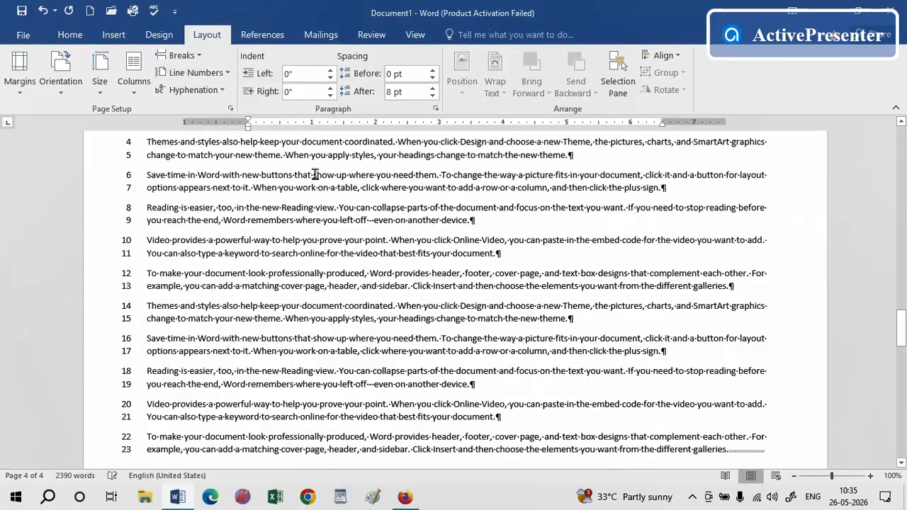
{"action": "left_click_drag", "start_coordinate": [901, 339], "coordinate": [901, 356]}
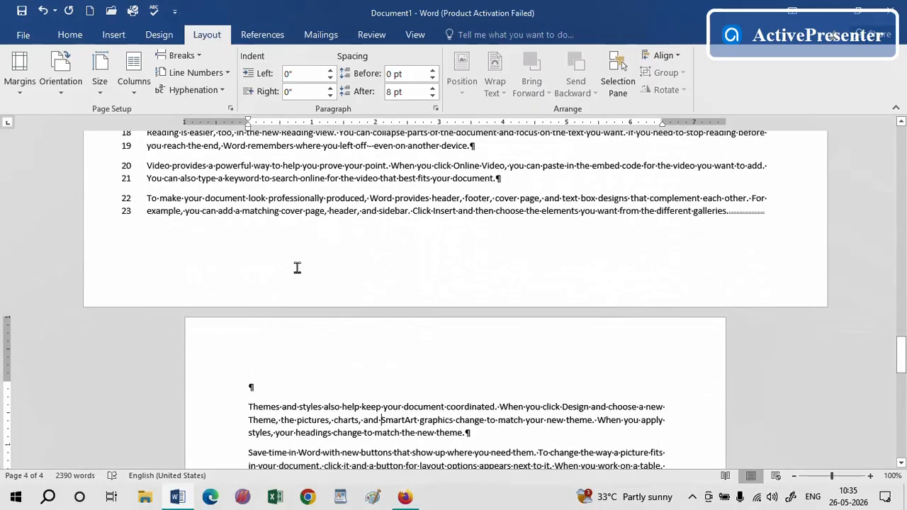
{"action": "left_click", "coordinate": [231, 75]}
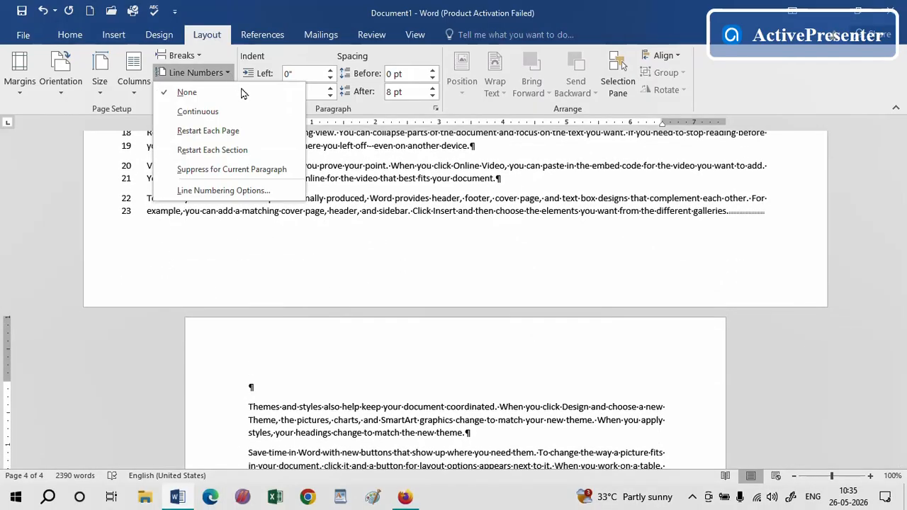
{"action": "left_click", "coordinate": [213, 151]}
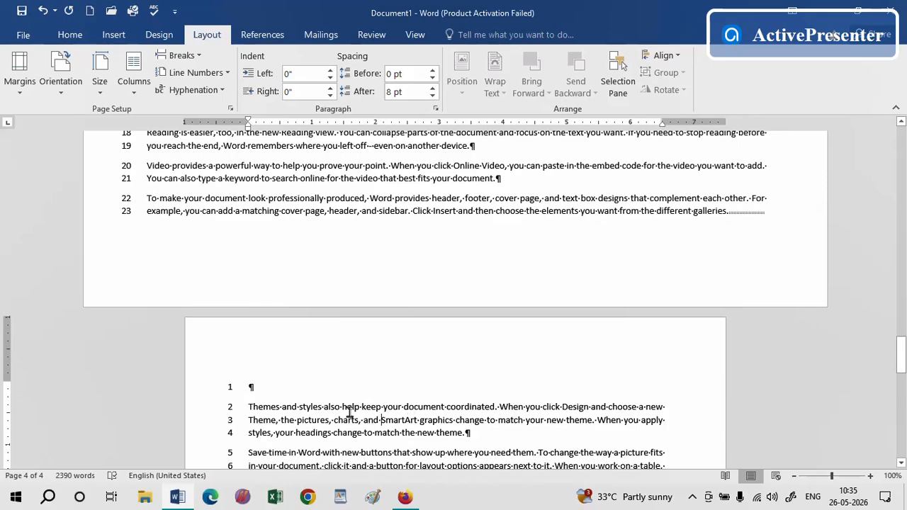
Remove line numbering from the last portrait section and the landscape section
{"action": "left_click", "coordinate": [228, 74]}
{"action": "left_click", "coordinate": [205, 92]}
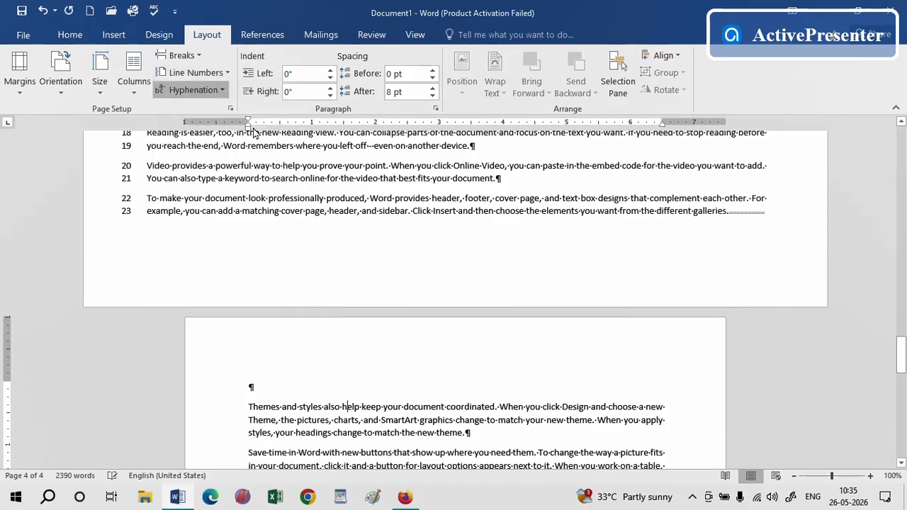
{"action": "left_click", "coordinate": [254, 134]}
{"action": "left_click", "coordinate": [212, 72]}
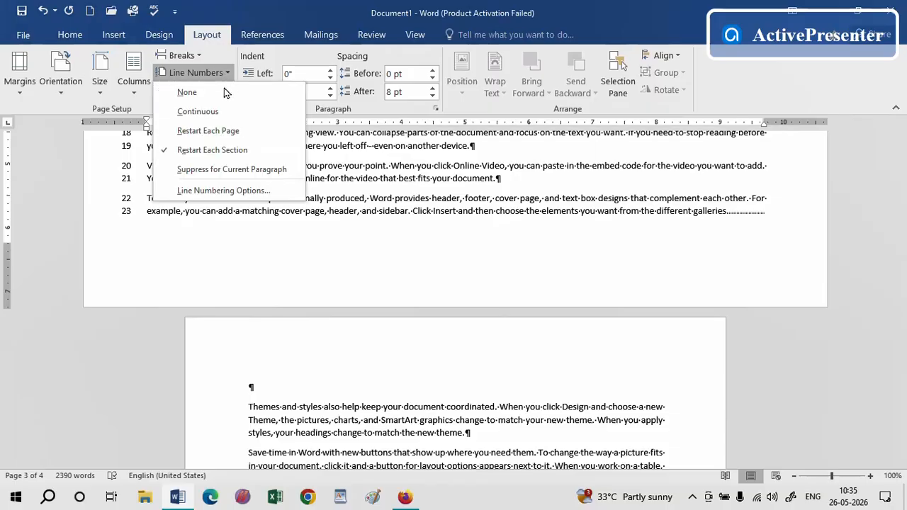
{"action": "left_click", "coordinate": [226, 93]}
Remove line numbering from the first section of the document
{"action": "left_click_drag", "start_coordinate": [900, 336], "coordinate": [900, 259]}
{"action": "left_click", "coordinate": [354, 175]}
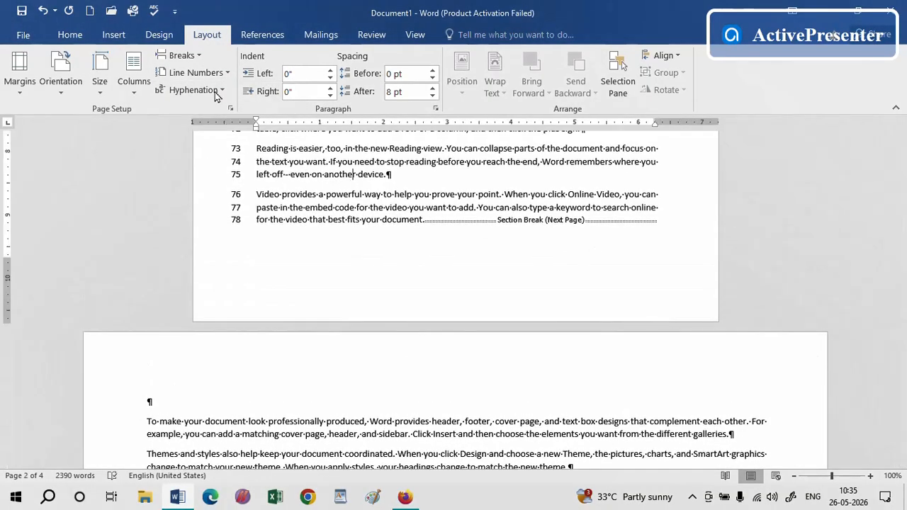
{"action": "left_click", "coordinate": [204, 72]}
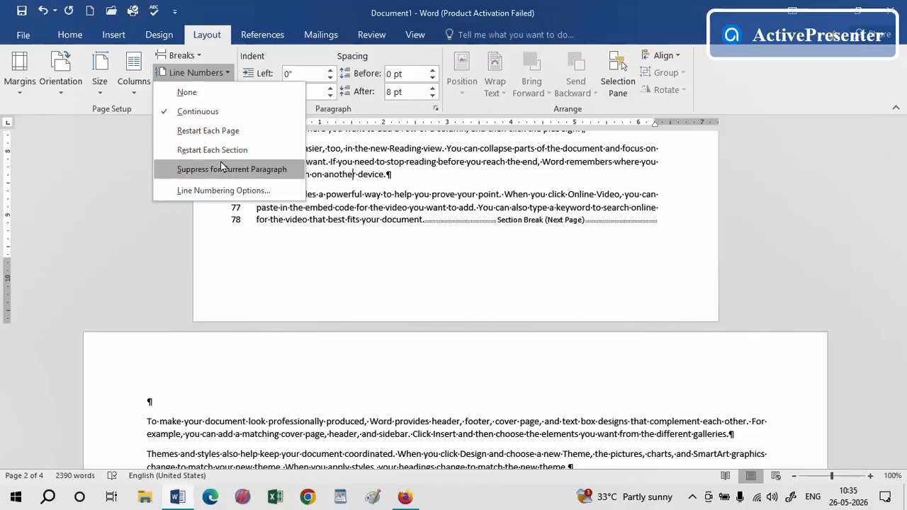
{"action": "left_click", "coordinate": [200, 93]}
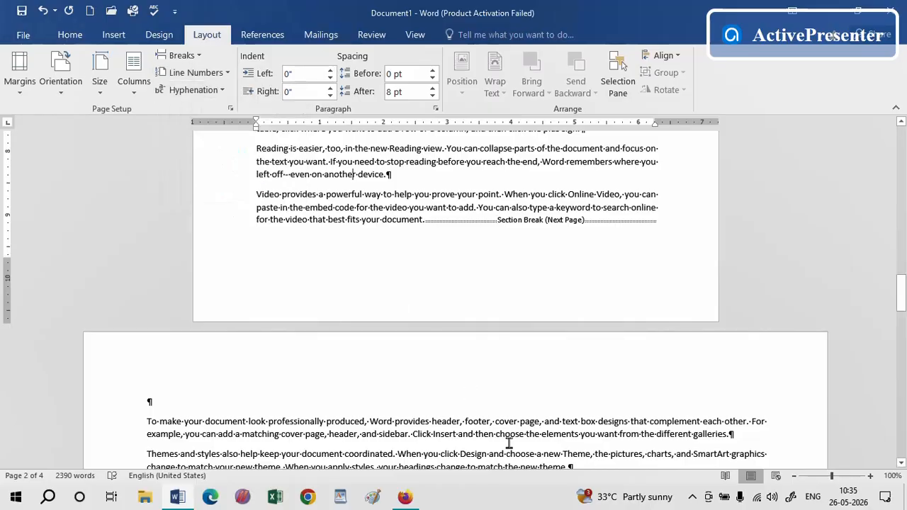
Check the next topic in the Word topics list and return to the document's start
{"action": "key", "text": "alt+Tab"}
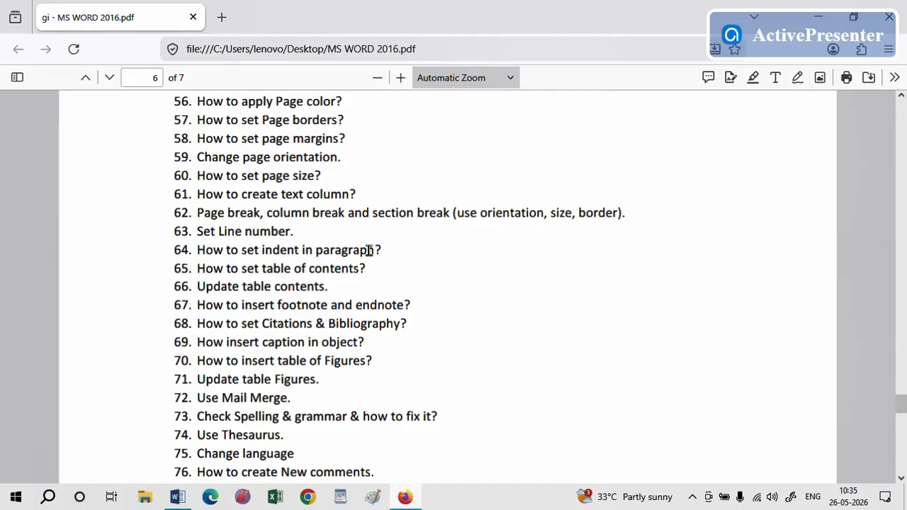
{"action": "key", "text": "alt+Tab"}
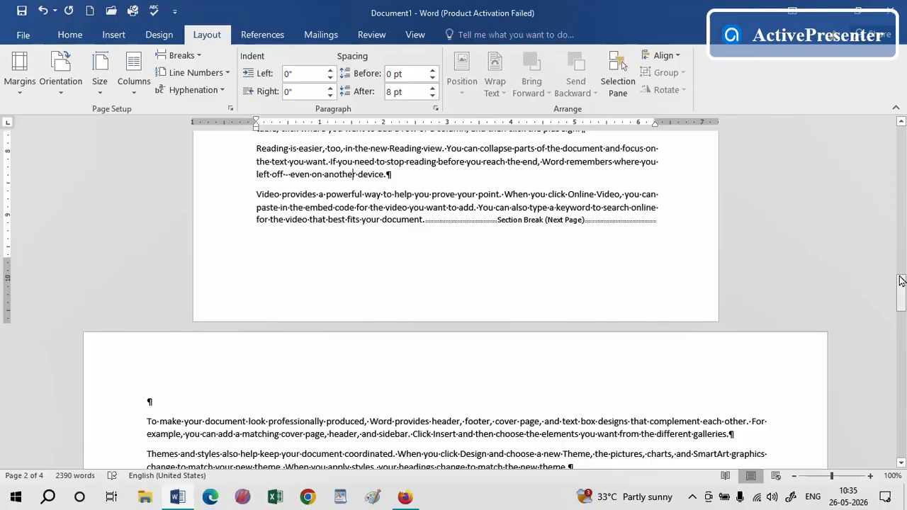
{"action": "left_click_drag", "start_coordinate": [903, 284], "coordinate": [898, 130]}
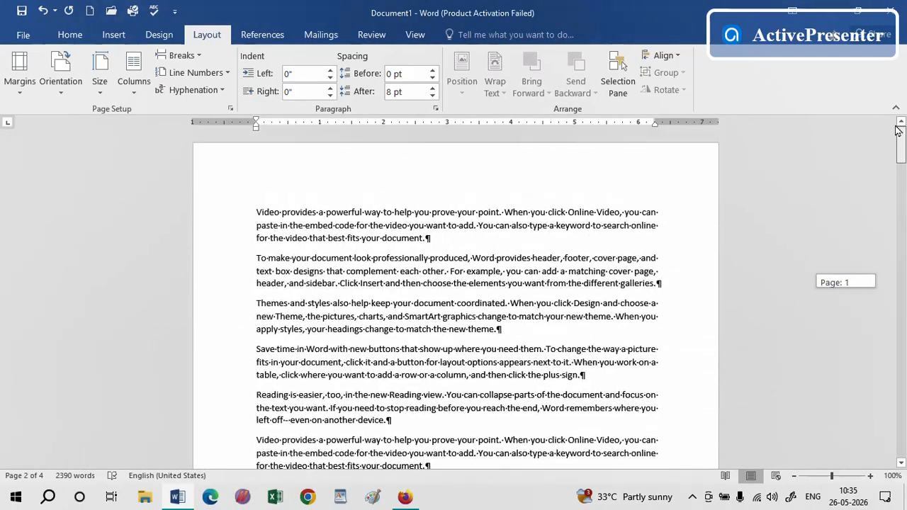
Hide the formatting marks in the document
{"action": "left_click", "coordinate": [870, 475]}
{"action": "left_click", "coordinate": [870, 476]}
{"action": "left_click", "coordinate": [870, 476]}
{"action": "left_click", "coordinate": [869, 476]}
{"action": "left_click", "coordinate": [870, 476]}
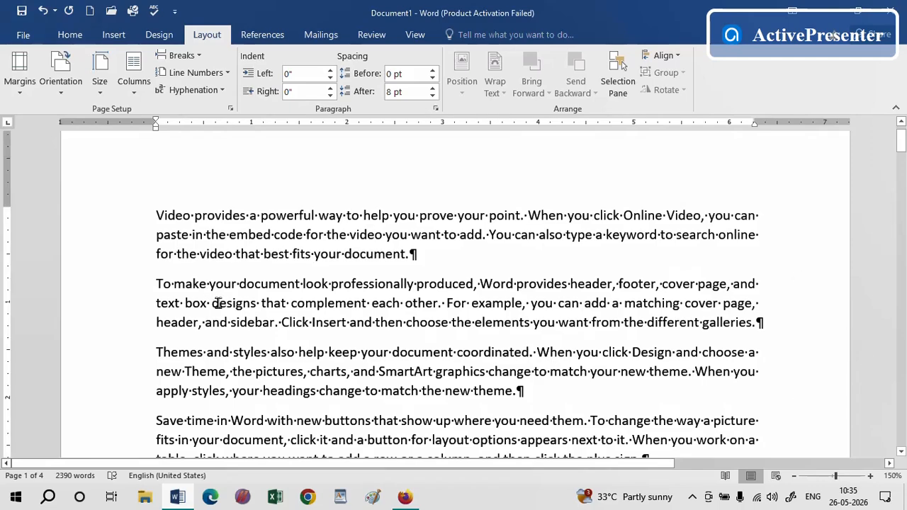
{"action": "left_click", "coordinate": [247, 215]}
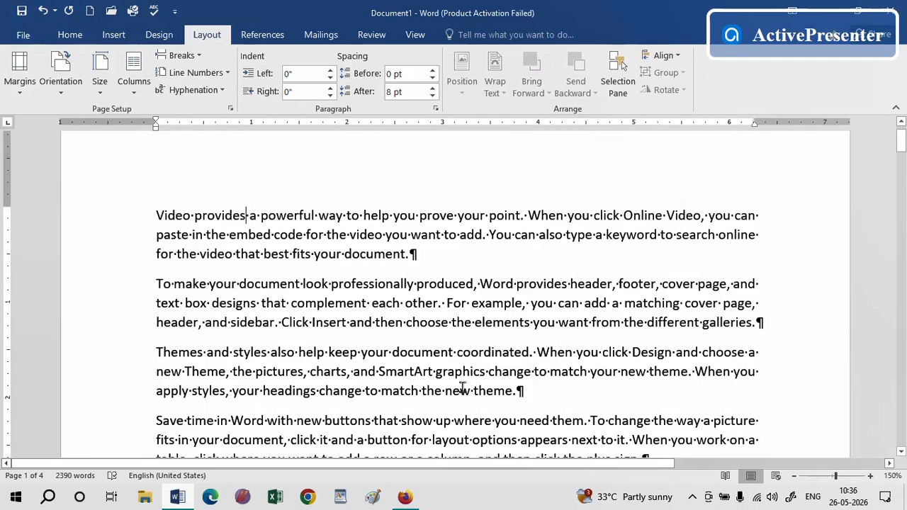
{"action": "left_click", "coordinate": [71, 35]}
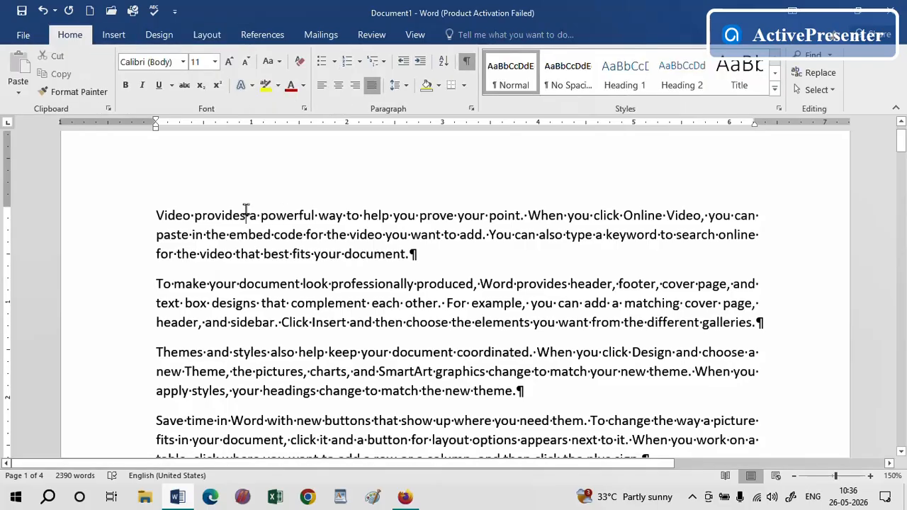
{"action": "left_click", "coordinate": [467, 61]}
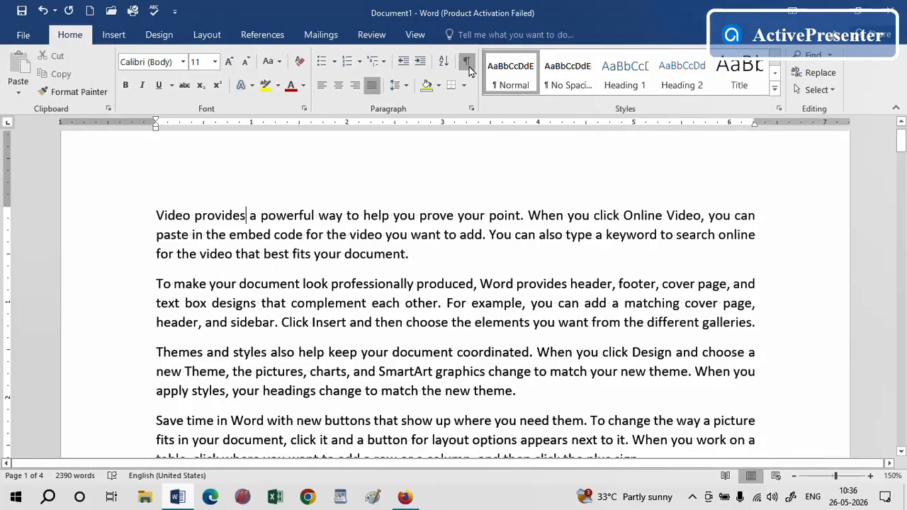
{"action": "left_click", "coordinate": [466, 61]}
{"action": "left_click", "coordinate": [467, 61]}
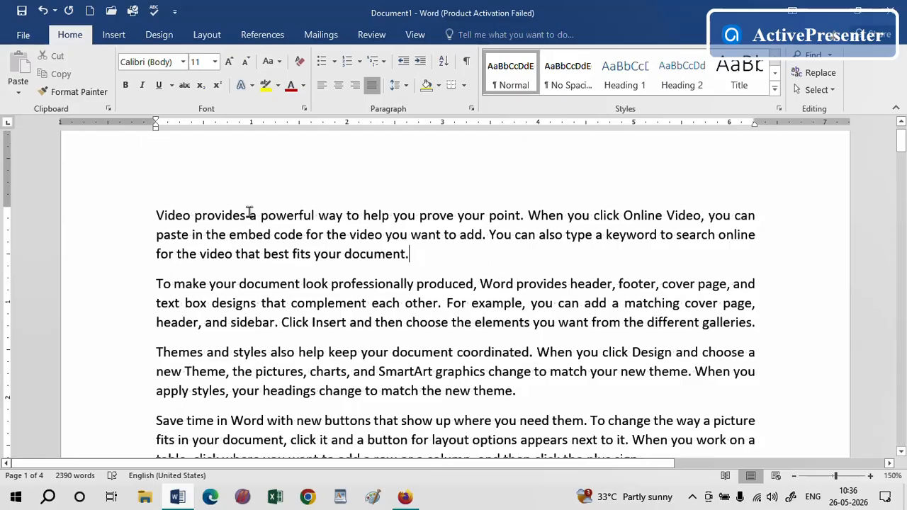
Split the first paragraph after "Video provides" and replace that text with the line "Hardware"
{"action": "left_click", "coordinate": [249, 214]}
{"action": "key", "text": "Return"}
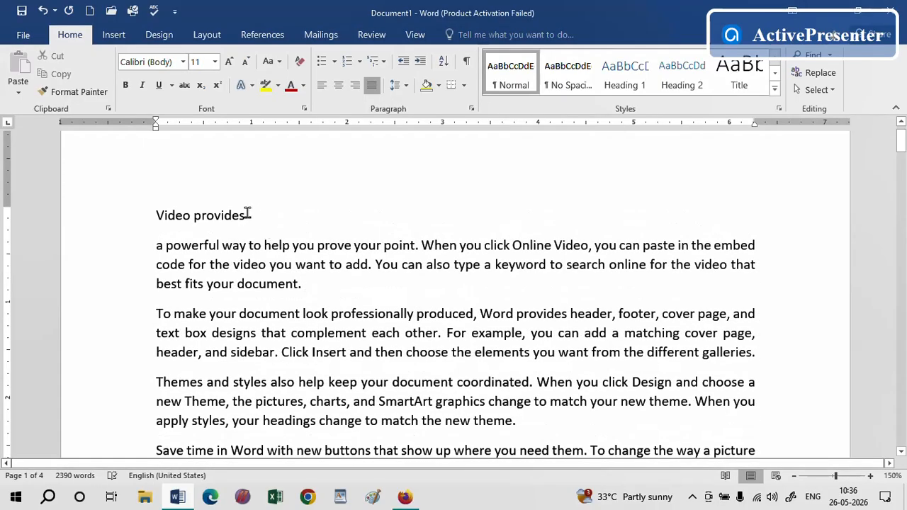
{"action": "left_click_drag", "start_coordinate": [247, 214], "coordinate": [154, 216]}
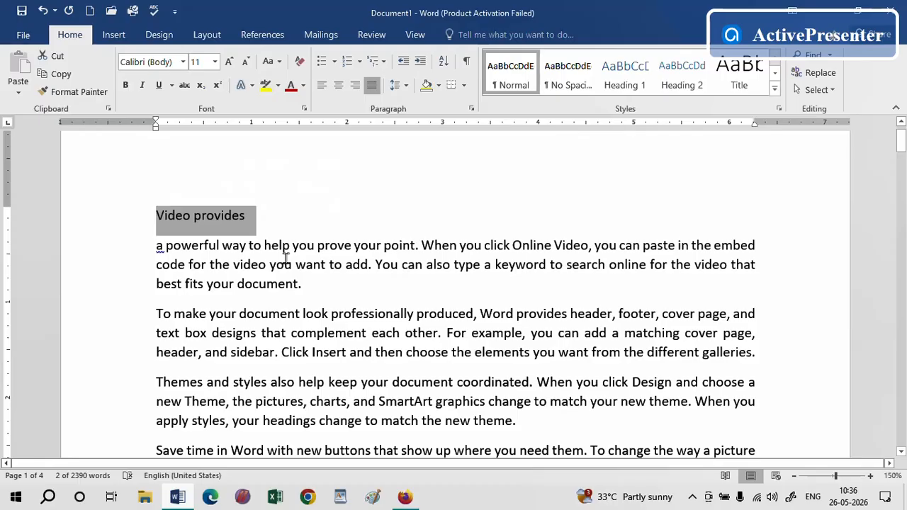
{"action": "type", "text": "Hard"}
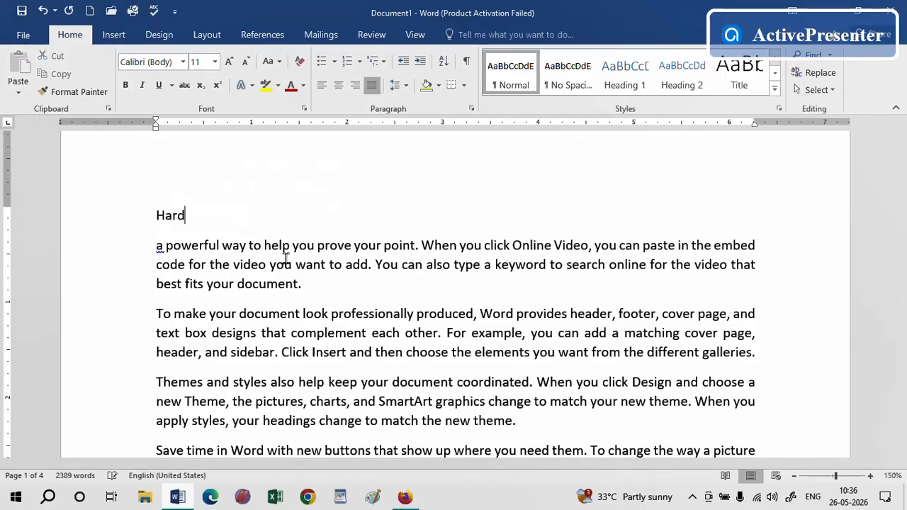
{"action": "type", "text": "ware"}
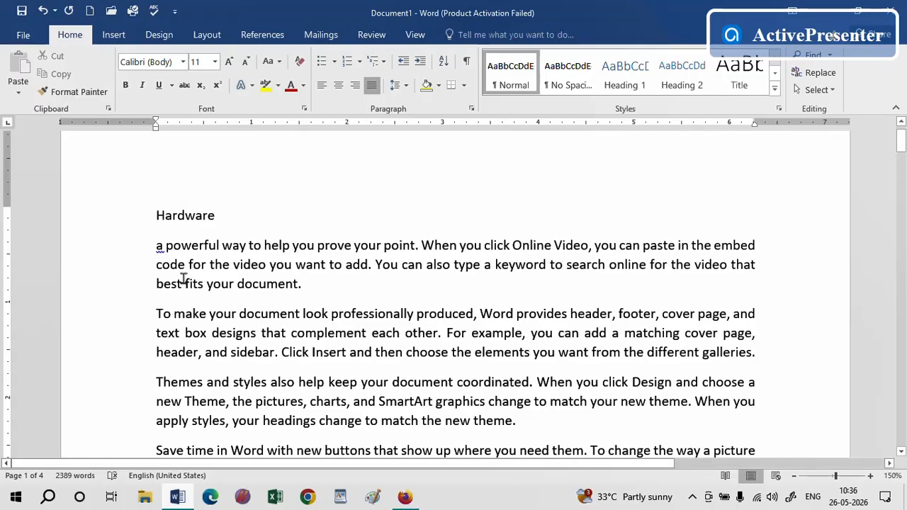
Split off "a powerful" as a new line and replace it with "Input Diveces"
{"action": "left_click", "coordinate": [222, 245]}
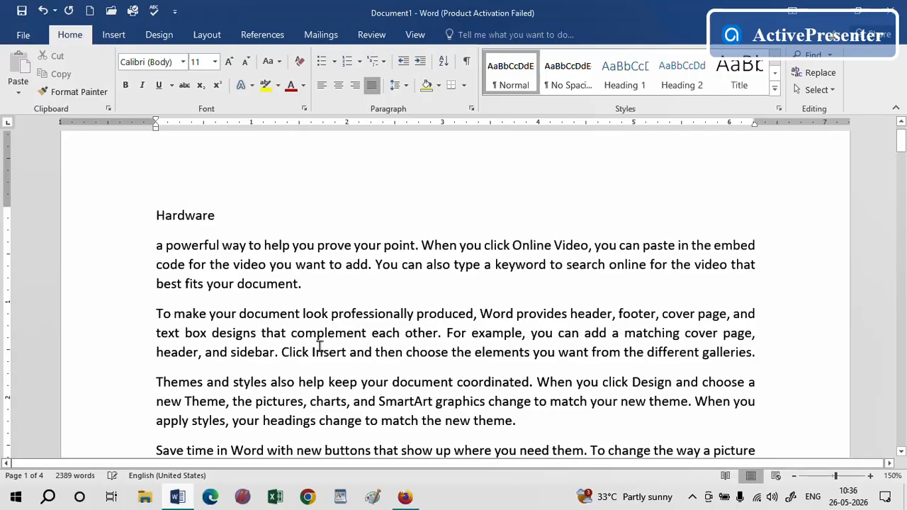
{"action": "key", "text": "Return"}
{"action": "left_click_drag", "start_coordinate": [226, 245], "coordinate": [145, 253]}
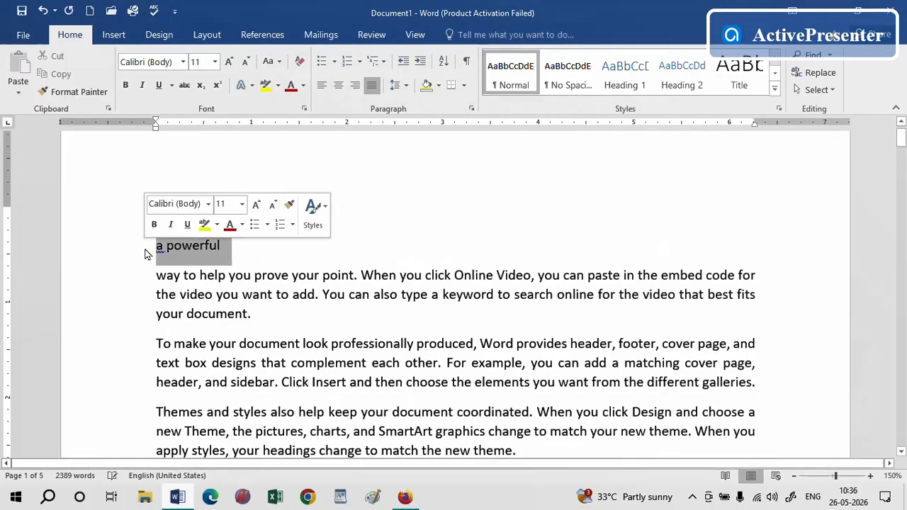
{"action": "key", "text": "BackSpace"}
{"action": "type", "text": "Inp"}
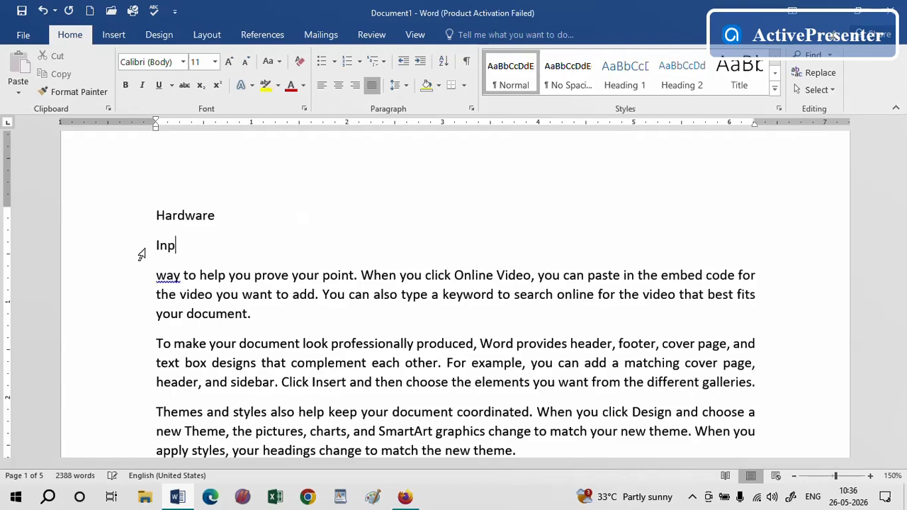
{"action": "type", "text": "ut Diveces"}
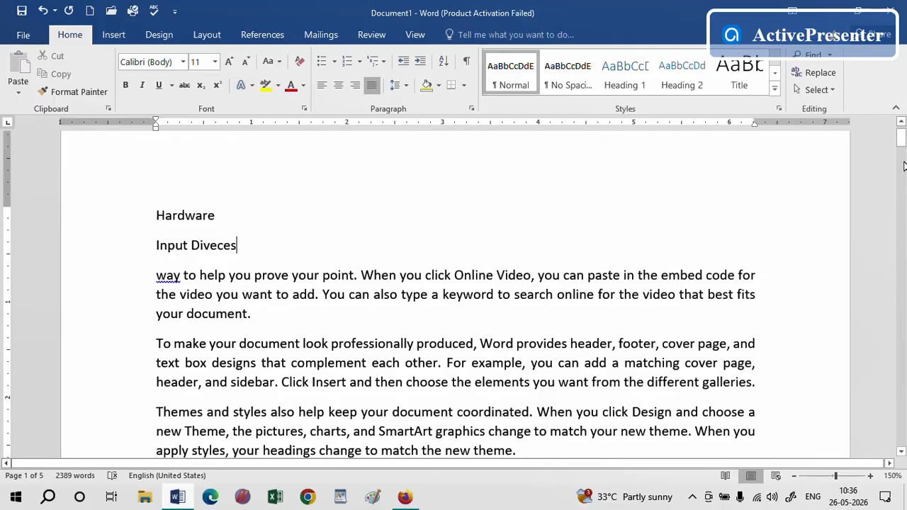
Break the following paragraphs into separate lines after "way to help", "To make your", "Themes and" and "Save time"
{"action": "left_click_drag", "start_coordinate": [901, 140], "coordinate": [902, 143]}
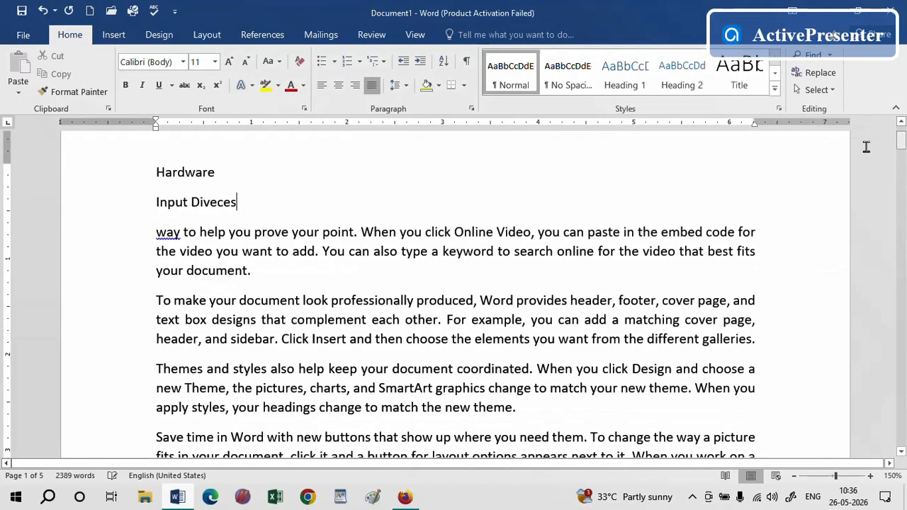
{"action": "left_click", "coordinate": [228, 231]}
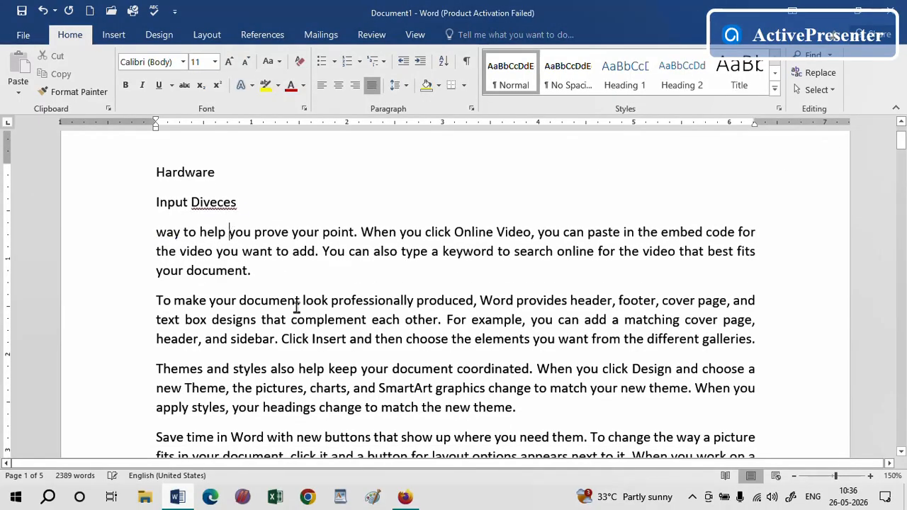
{"action": "key", "text": "Return"}
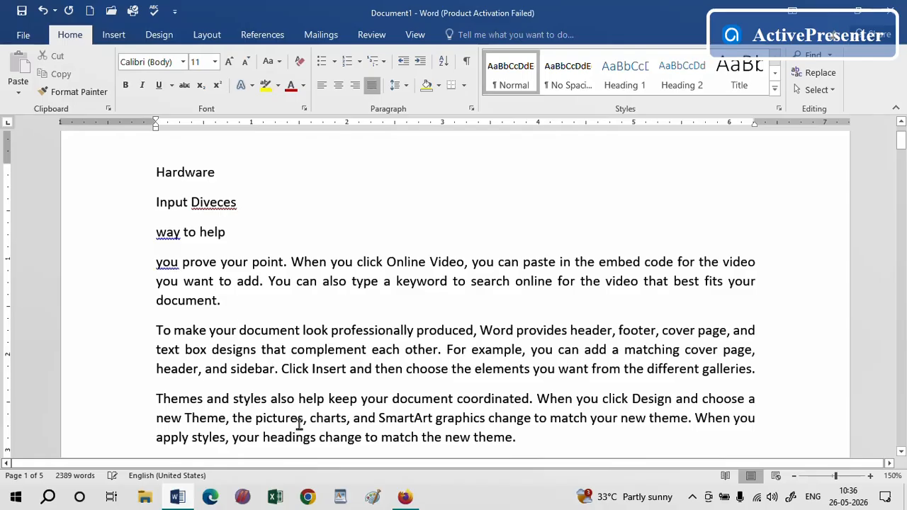
{"action": "key", "text": "Return"}
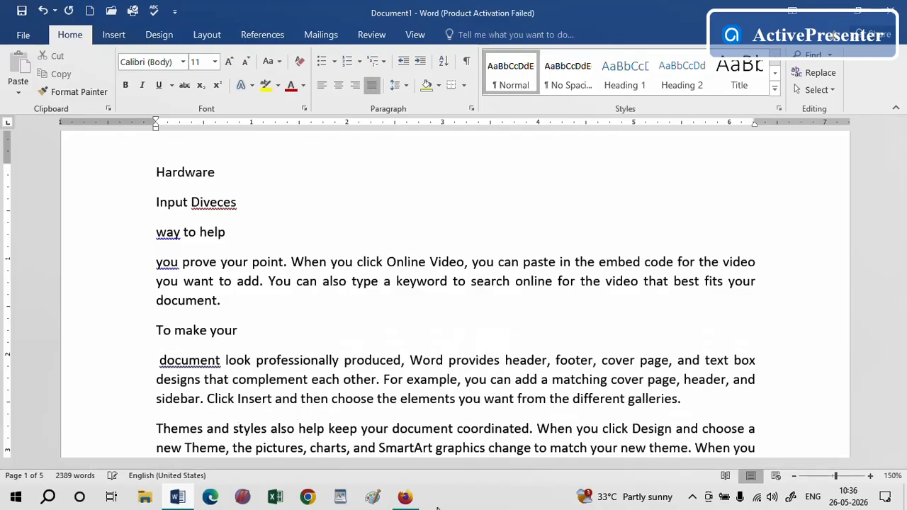
{"action": "key", "text": "Return"}
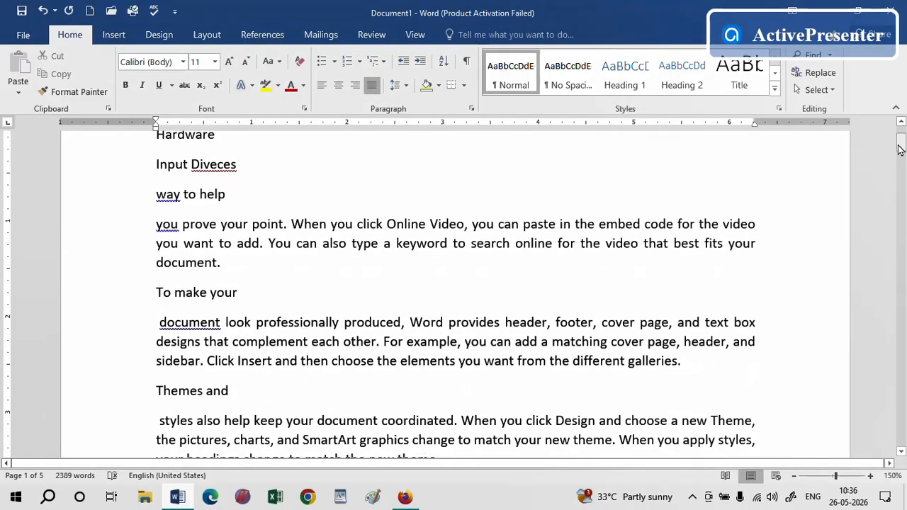
{"action": "left_click_drag", "start_coordinate": [898, 148], "coordinate": [898, 162]}
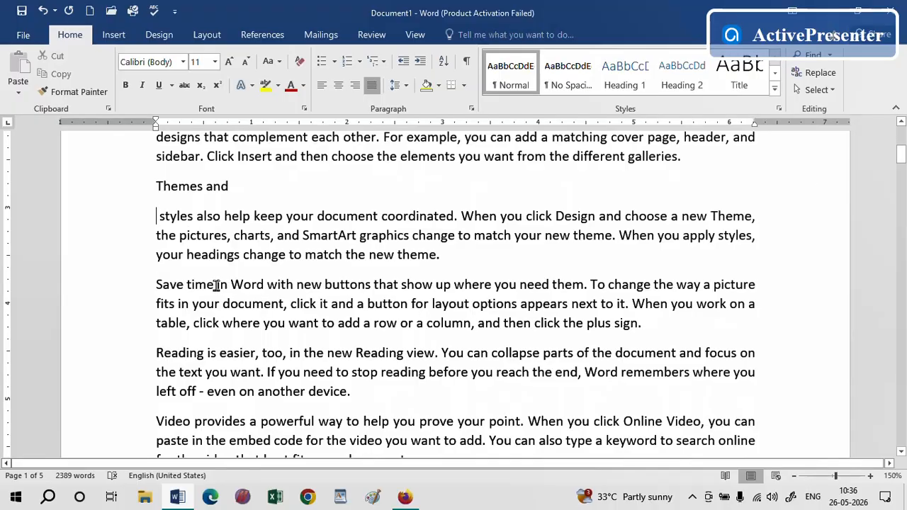
{"action": "key", "text": "Return"}
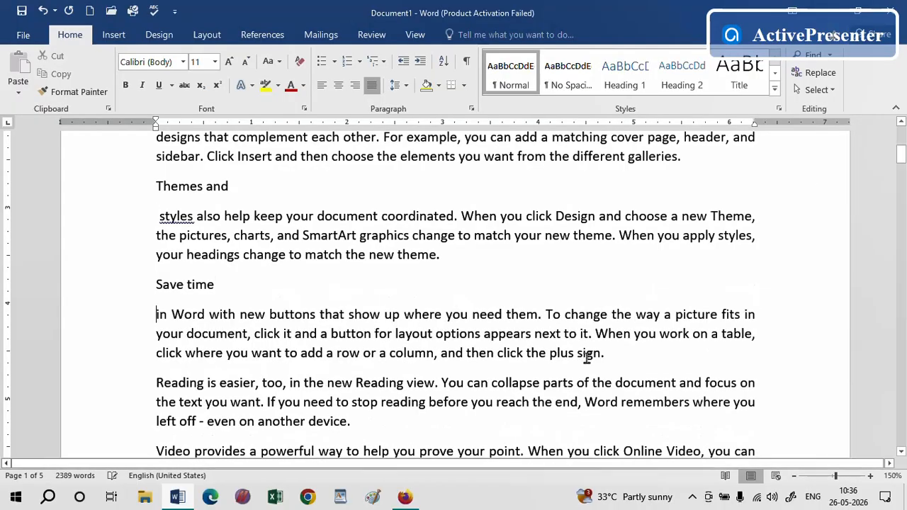
Break further paragraphs into separate lines after "in Word", "Reading is", "Video provides" and "To make your document"
{"action": "left_click", "coordinate": [901, 157]}
{"action": "left_click_drag", "start_coordinate": [901, 157], "coordinate": [901, 161]}
{"action": "left_click", "coordinate": [210, 233]}
{"action": "key", "text": "Return"}
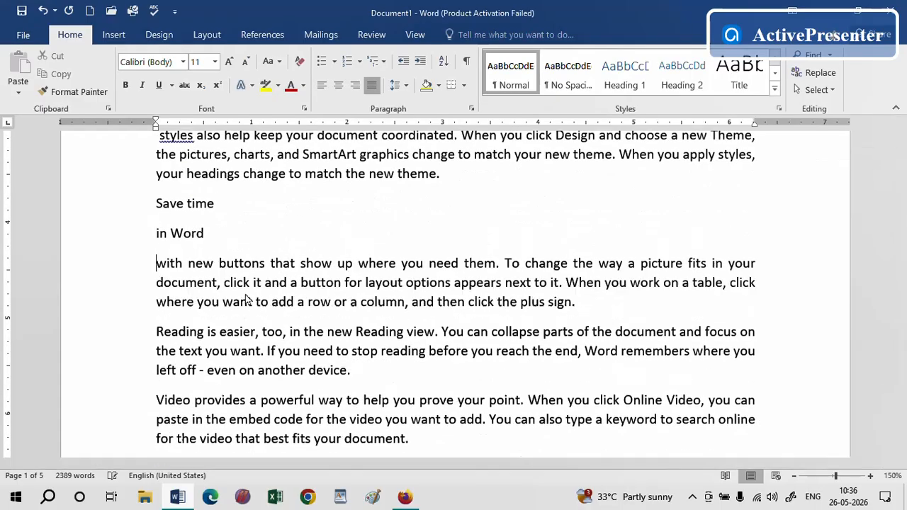
{"action": "left_click", "coordinate": [219, 332]}
{"action": "key", "text": "Return"}
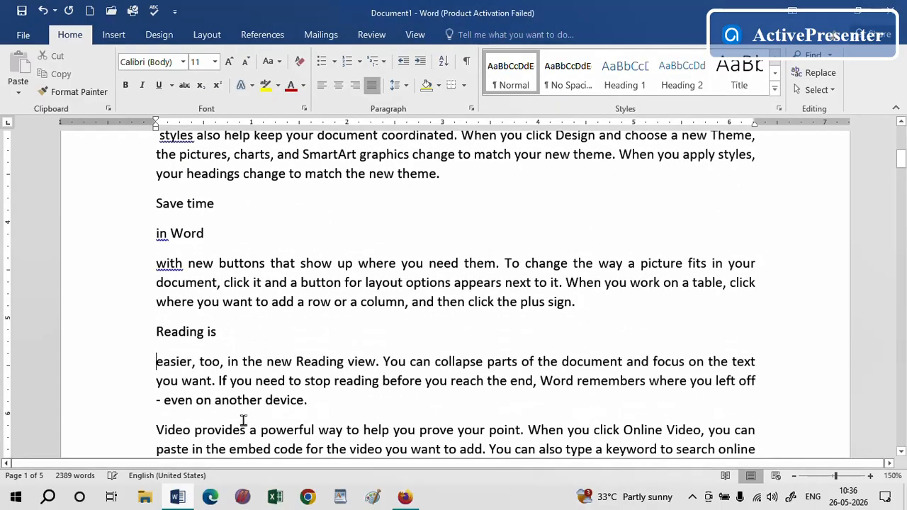
{"action": "left_click", "coordinate": [247, 429]}
{"action": "key", "text": "Return"}
{"action": "left_click_drag", "start_coordinate": [903, 163], "coordinate": [901, 172]}
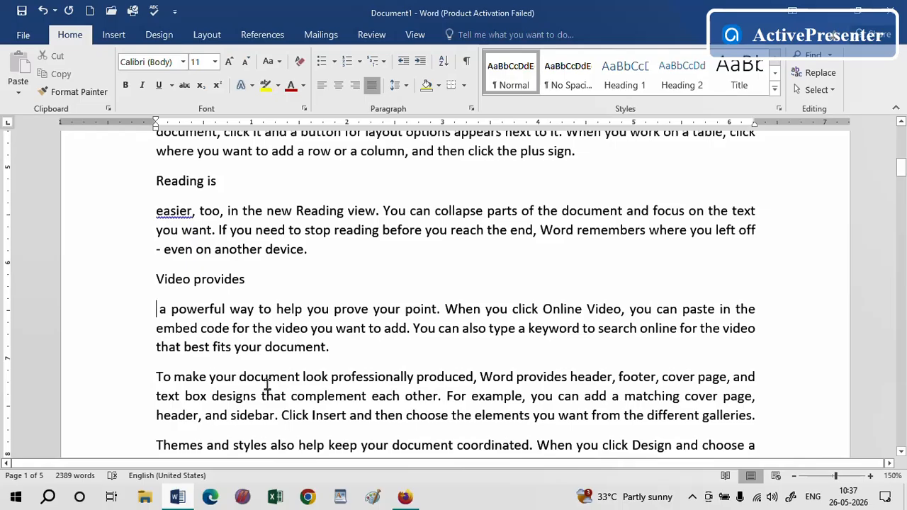
{"action": "left_click_drag", "start_coordinate": [902, 172], "coordinate": [902, 172]}
{"action": "key", "text": "Return"}
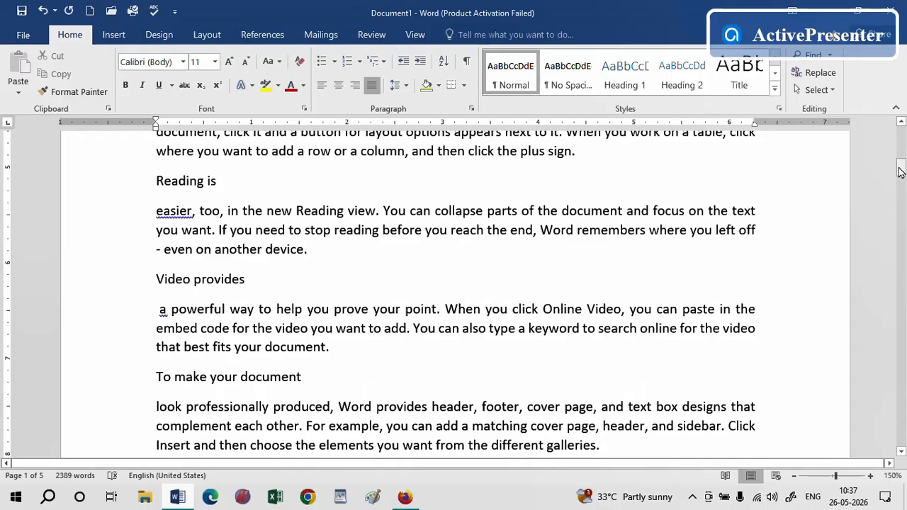
Apply the Heading 1 style to the "Hardware" line
{"action": "left_click_drag", "start_coordinate": [902, 168], "coordinate": [901, 135]}
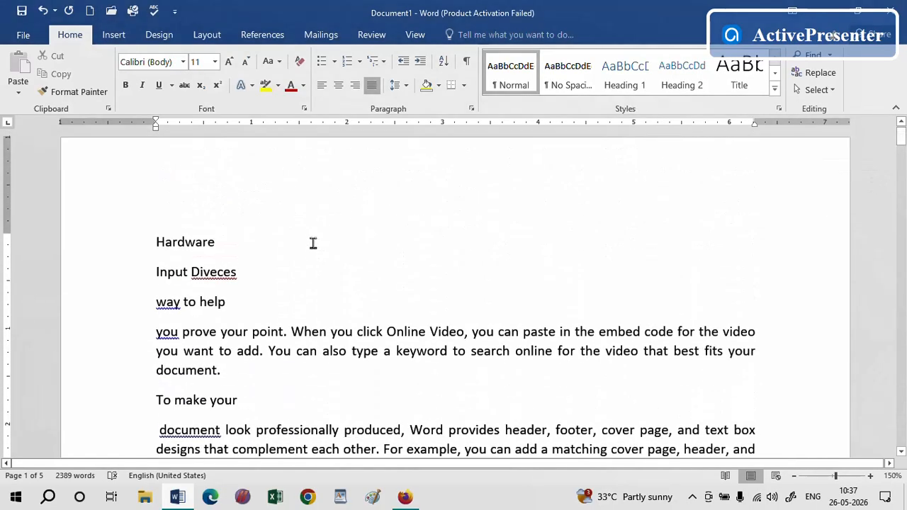
{"action": "left_click_drag", "start_coordinate": [238, 241], "coordinate": [106, 239]}
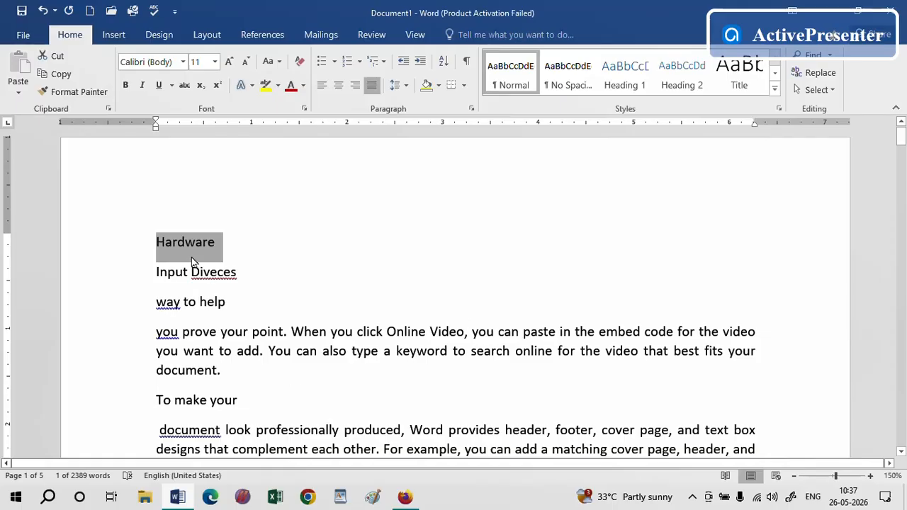
{"action": "left_click", "coordinate": [627, 76]}
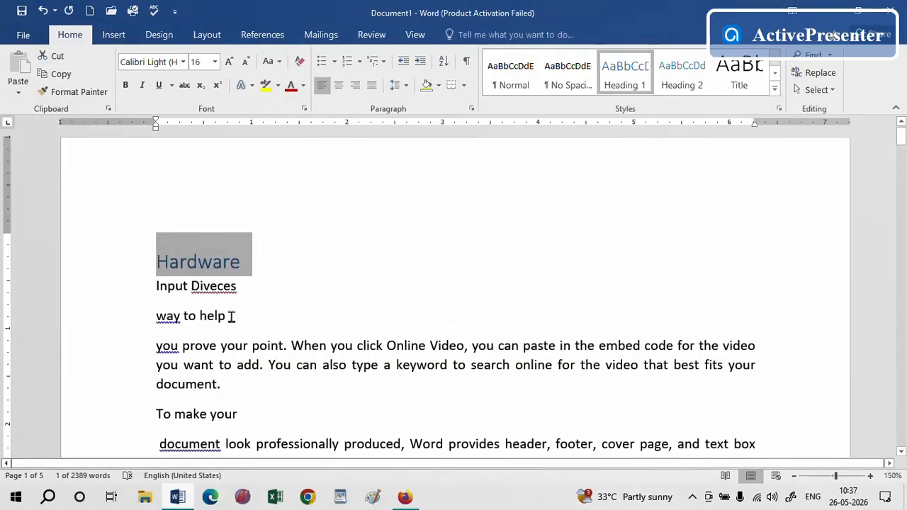
Correct the misspelling to "Devices" and apply the Heading 2 style to the "Input Devices" line
{"action": "right_click", "coordinate": [220, 286]}
{"action": "left_click", "coordinate": [271, 303]}
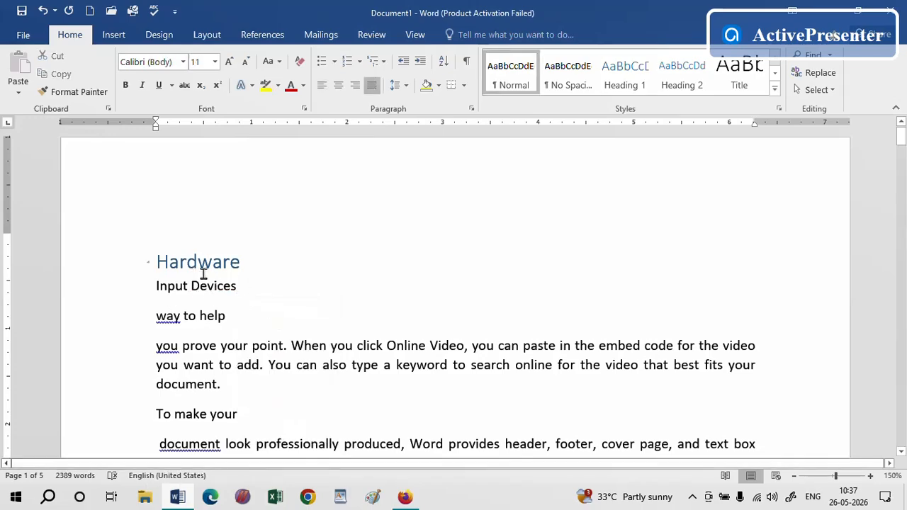
{"action": "left_click_drag", "start_coordinate": [245, 288], "coordinate": [143, 293]}
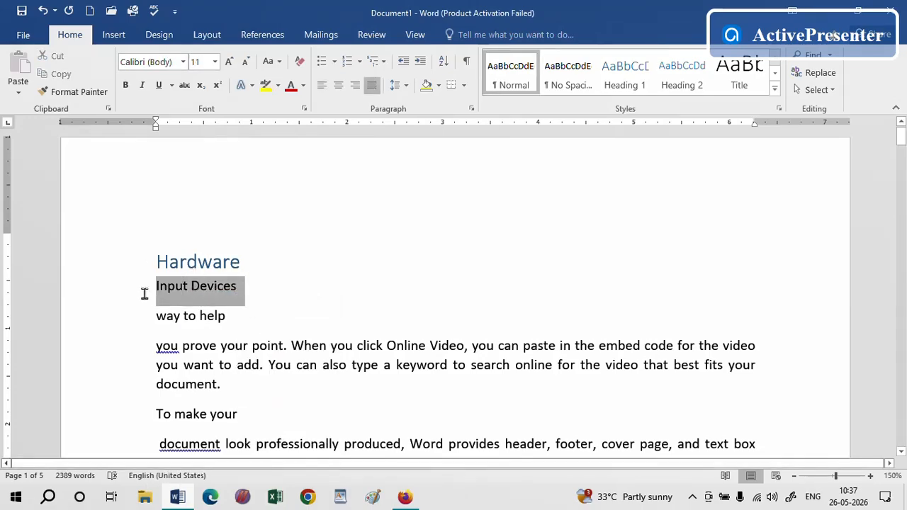
{"action": "left_click", "coordinate": [680, 83]}
Replace the "way to help" line with the text "Keyboard"
{"action": "left_click", "coordinate": [378, 343]}
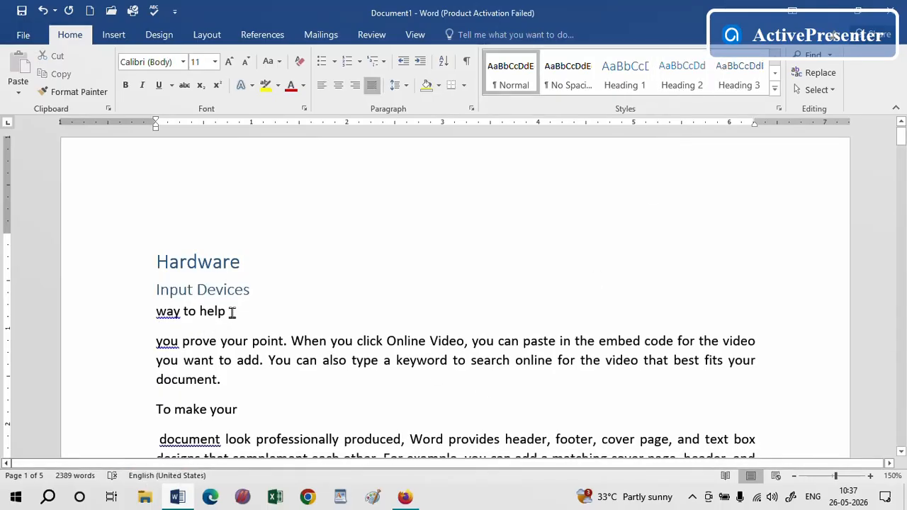
{"action": "left_click_drag", "start_coordinate": [232, 312], "coordinate": [147, 316]}
{"action": "type", "text": "K"}
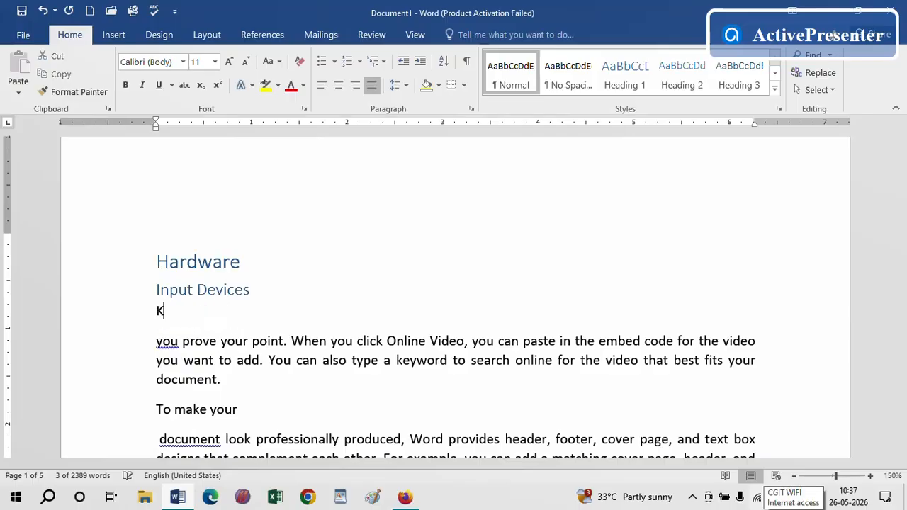
{"action": "type", "text": "eyboard"}
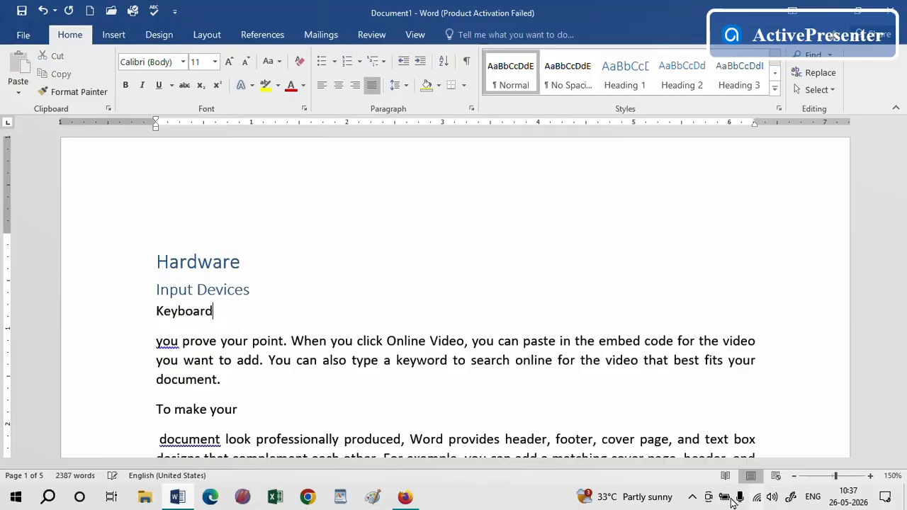
Apply the Heading 3 style to the "Keyboard" line
{"action": "left_click_drag", "start_coordinate": [221, 311], "coordinate": [137, 320]}
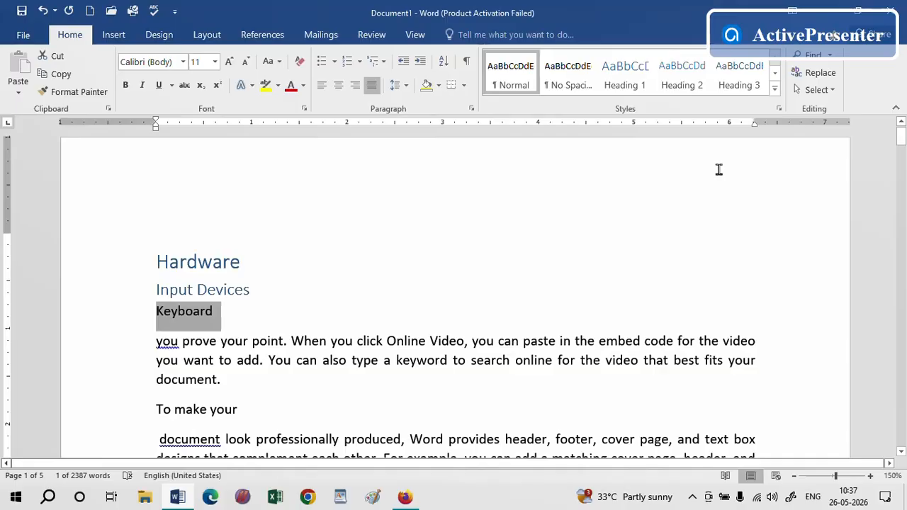
{"action": "left_click", "coordinate": [738, 79]}
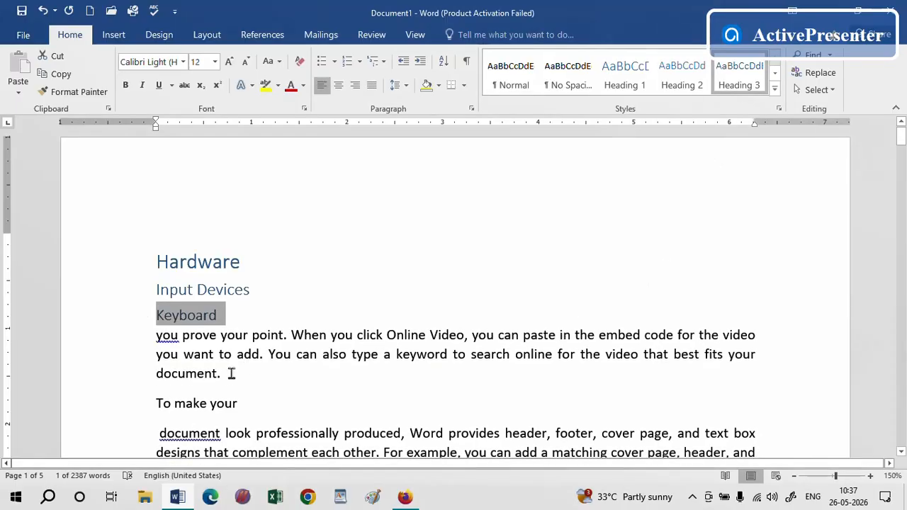
Replace the line above the paragraph following the Mouse section with the text "Camera"
{"action": "left_click_drag", "start_coordinate": [225, 378], "coordinate": [137, 340]}
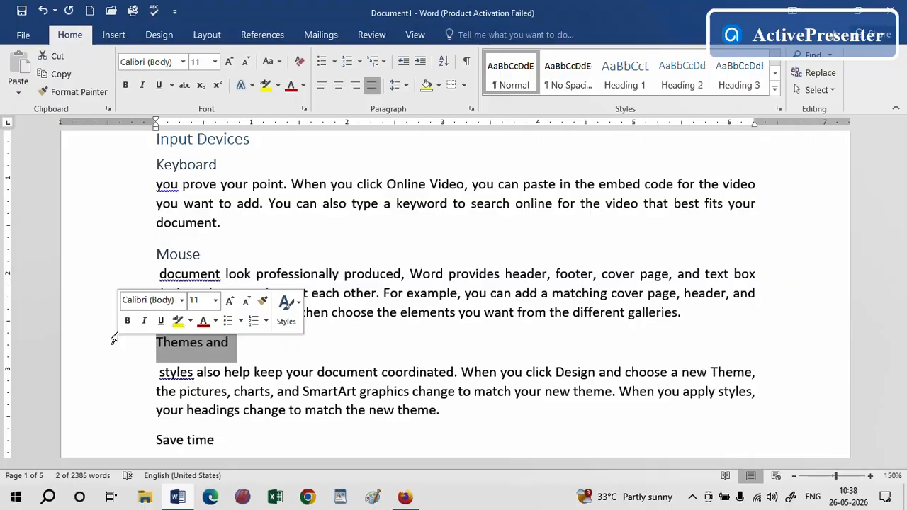
{"action": "type", "text": "C"}
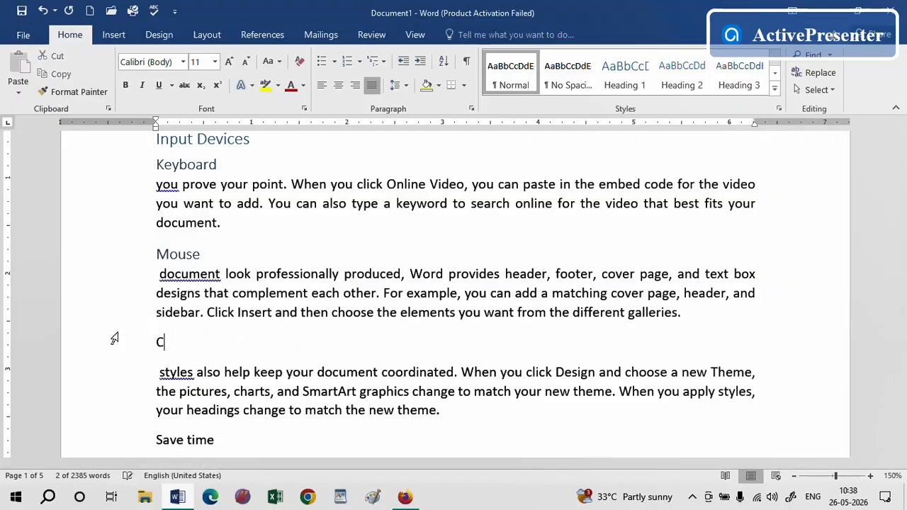
{"action": "type", "text": "amera"}
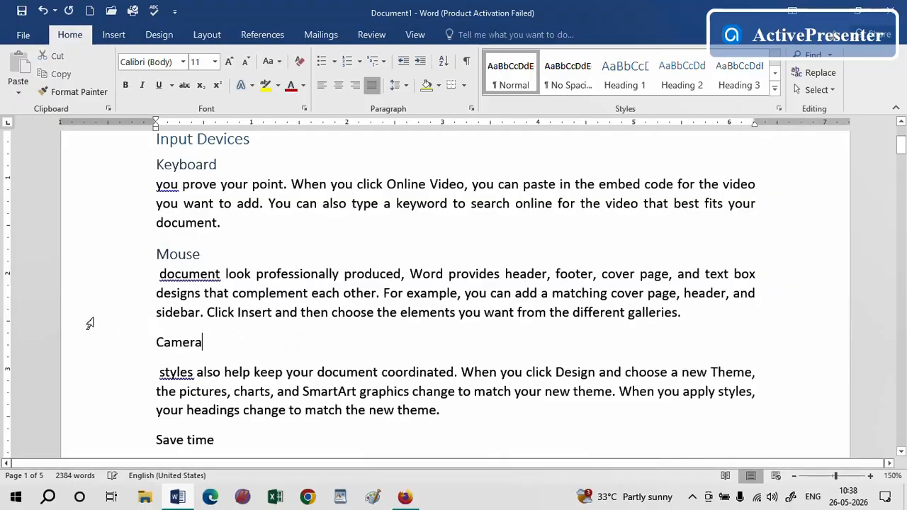
Apply the Heading 3 style to the "Camera" line
{"action": "left_click_drag", "start_coordinate": [216, 345], "coordinate": [142, 344]}
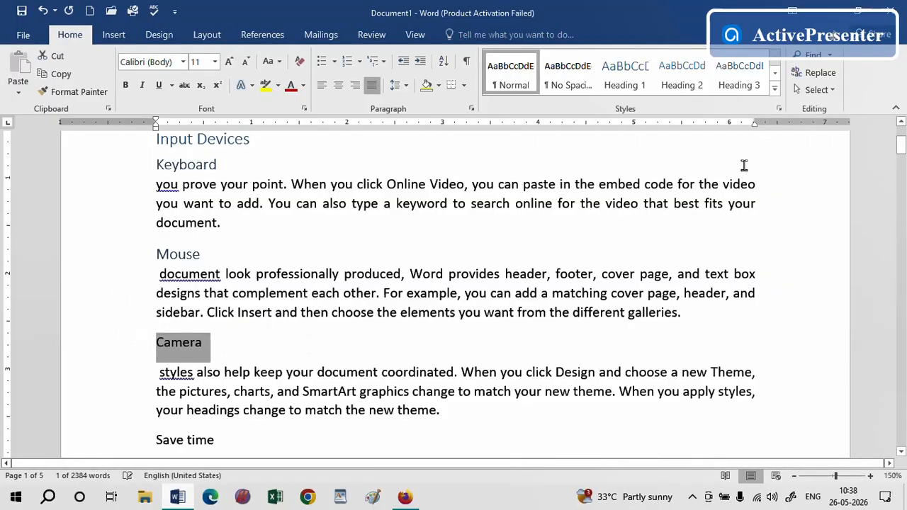
{"action": "left_click", "coordinate": [739, 80]}
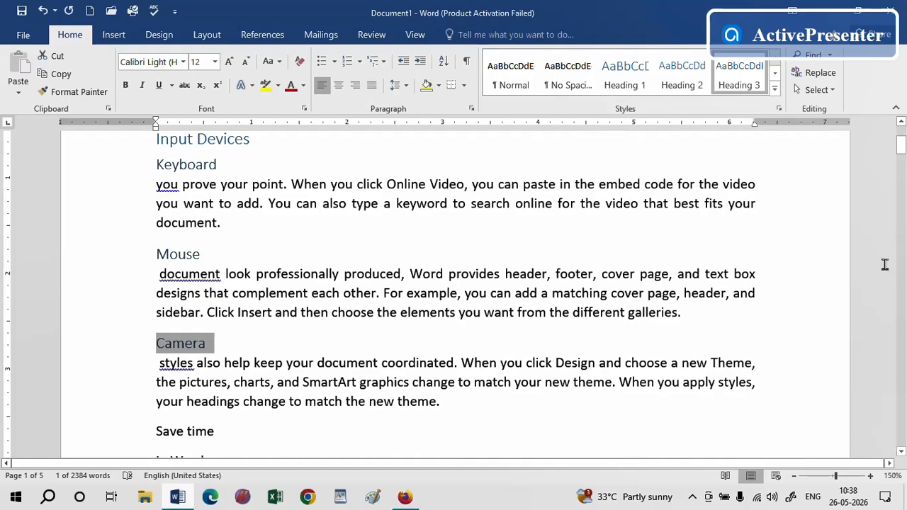
Replace the "Save time" line with the text "Processing Device"
{"action": "left_click_drag", "start_coordinate": [901, 145], "coordinate": [902, 156]}
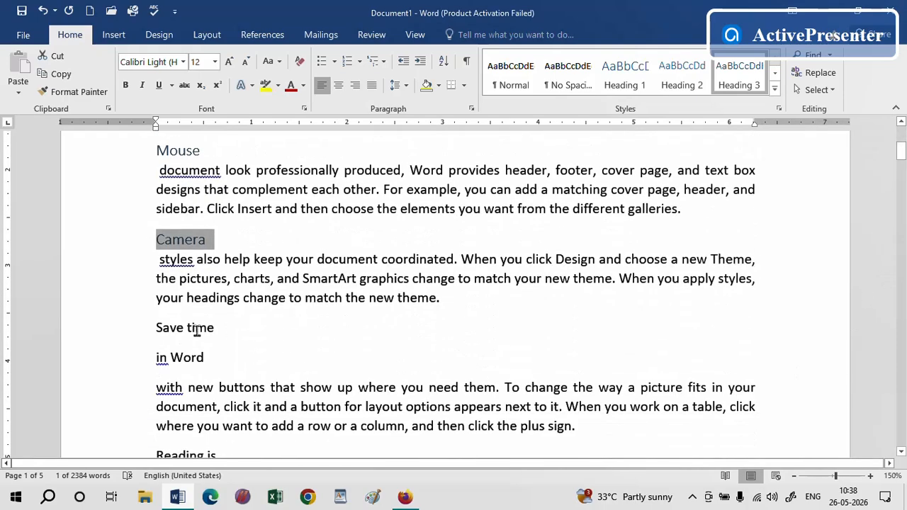
{"action": "left_click_drag", "start_coordinate": [219, 324], "coordinate": [107, 324]}
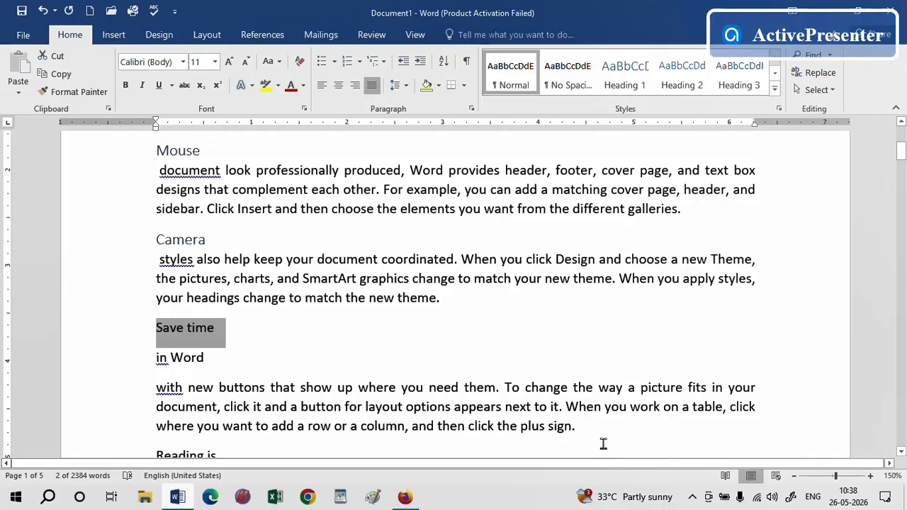
{"action": "type", "text": "Processing"}
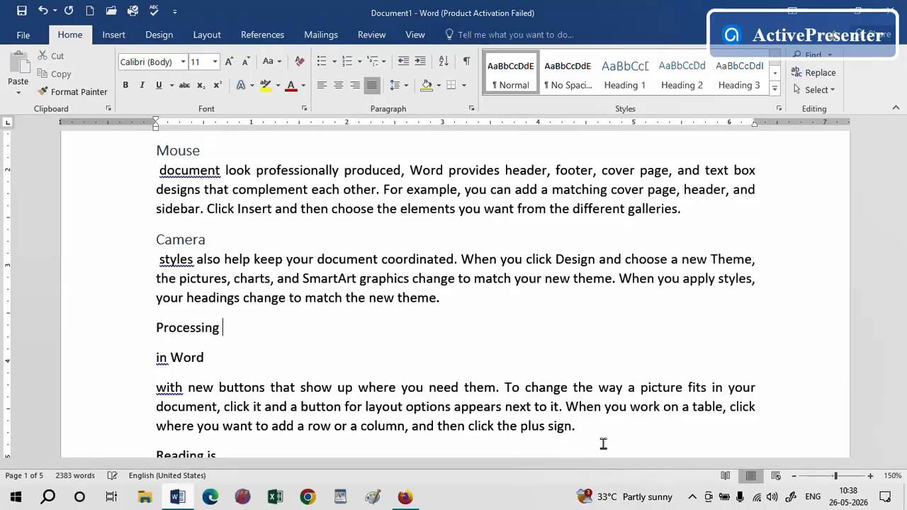
{"action": "type", "text": "Device"}
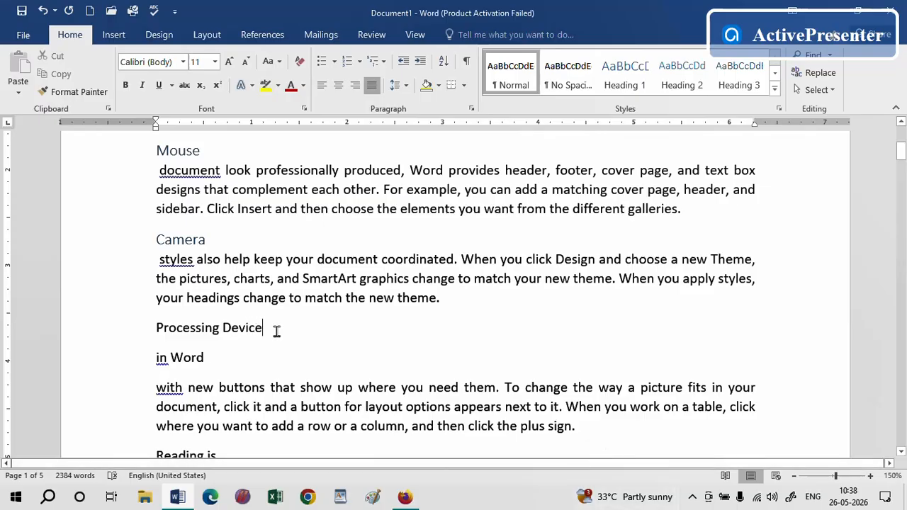
Apply the Heading 2 style to the "Processing Device" line
{"action": "left_click", "coordinate": [139, 334]}
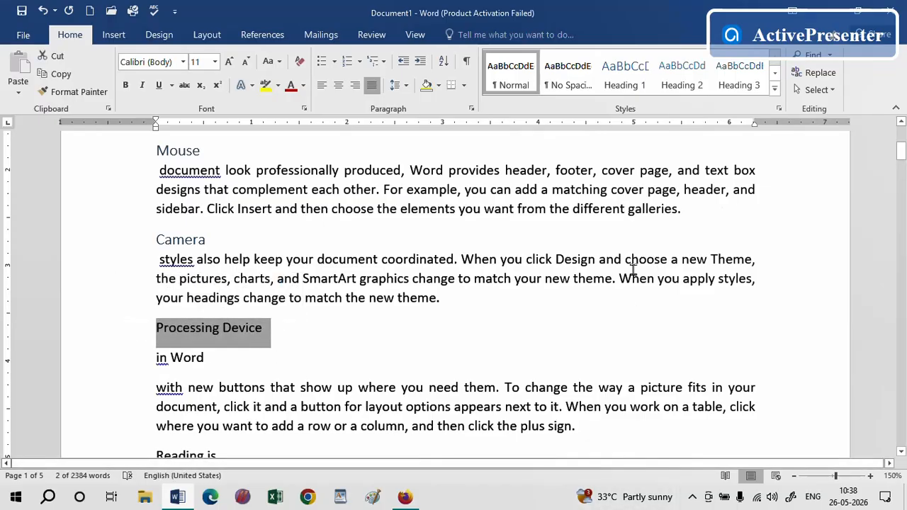
{"action": "left_click", "coordinate": [682, 74]}
Replace the "in Word" line below "Processing Device" with the text "CPU"
{"action": "left_click_drag", "start_coordinate": [217, 351], "coordinate": [150, 351]}
{"action": "left_click", "coordinate": [905, 506]}
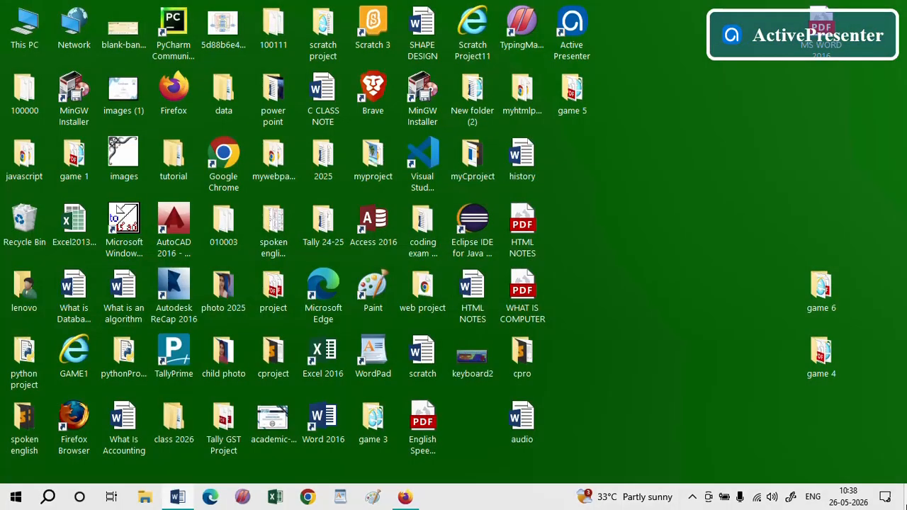
{"action": "left_click", "coordinate": [905, 505]}
{"action": "type", "text": "CPU"}
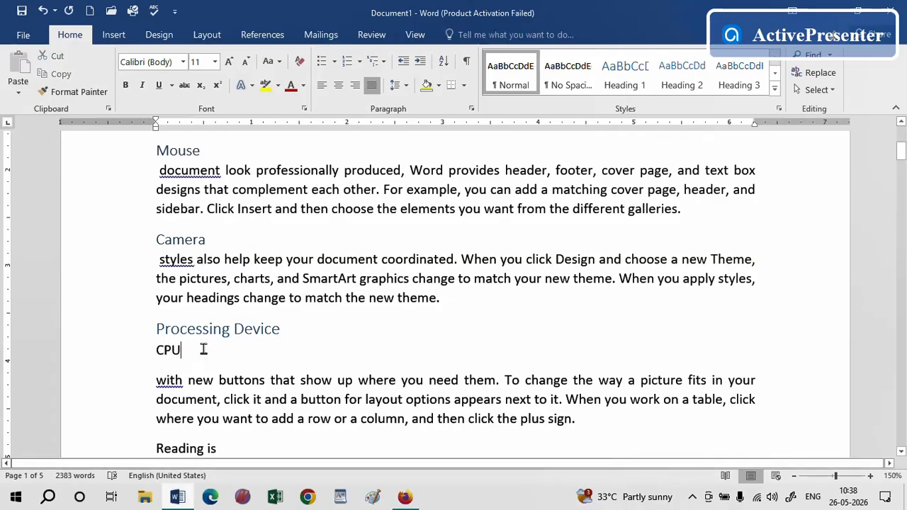
Apply the Heading 3 style to the "CPU" line
{"action": "left_click", "coordinate": [132, 352]}
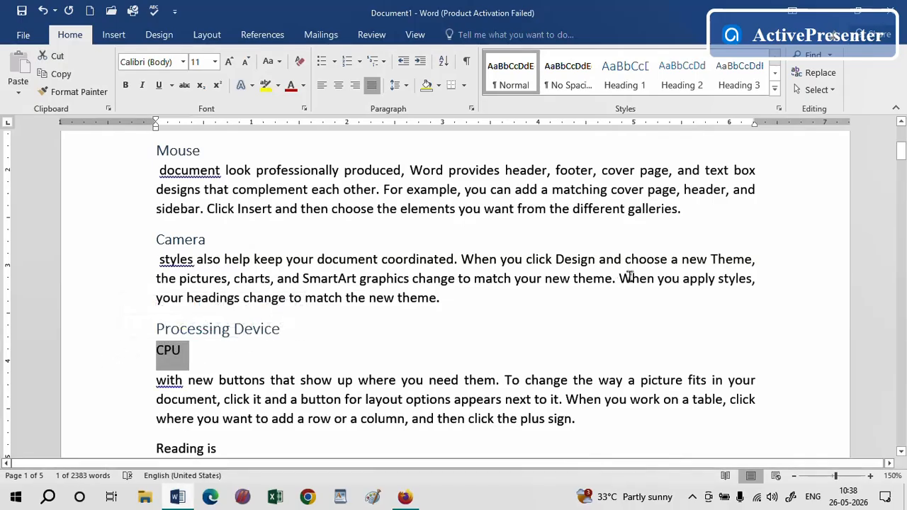
{"action": "left_click", "coordinate": [738, 78]}
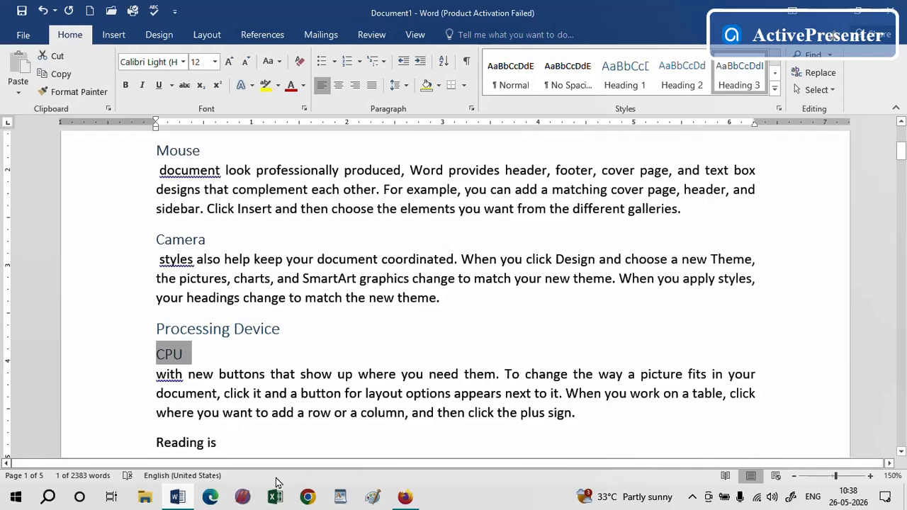
Replace the "Reading is" line with the text "Output Devices"
{"action": "left_click_drag", "start_coordinate": [902, 157], "coordinate": [902, 163]}
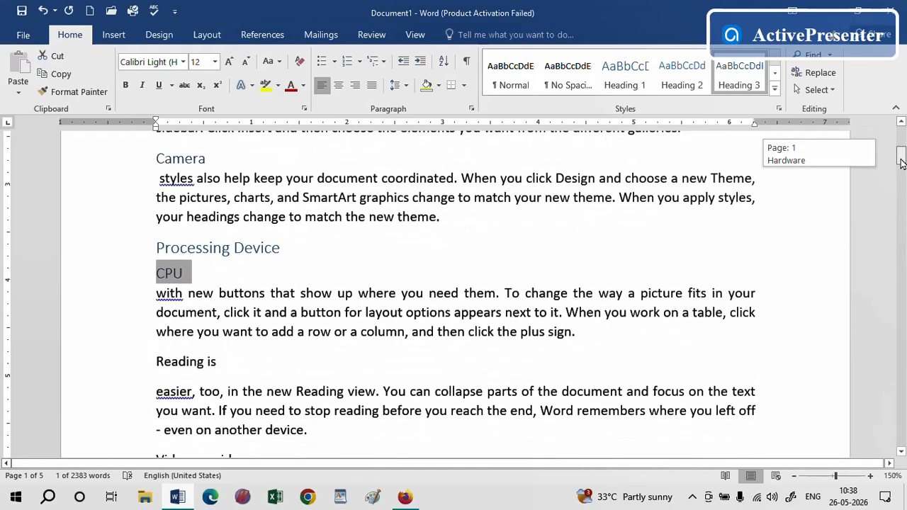
{"action": "left_click_drag", "start_coordinate": [232, 368], "coordinate": [135, 366]}
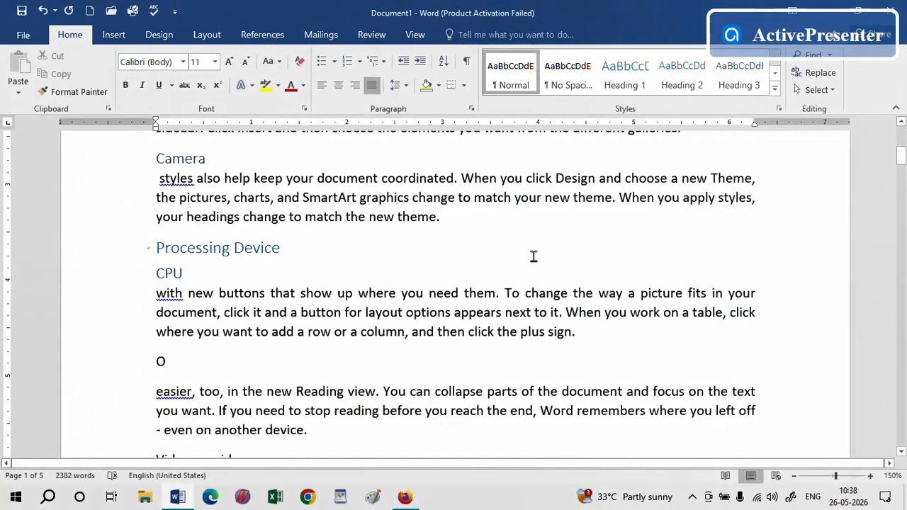
{"action": "type", "text": "Output"}
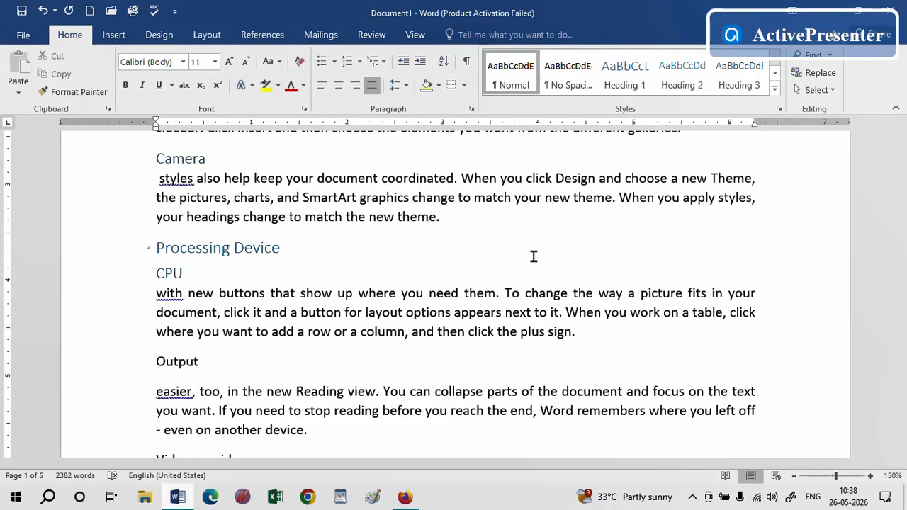
{"action": "type", "text": " Devices"}
Break the paragraph below "Output Devices" after "easier, too," and select that fragment on its own line
{"action": "left_click", "coordinate": [224, 391]}
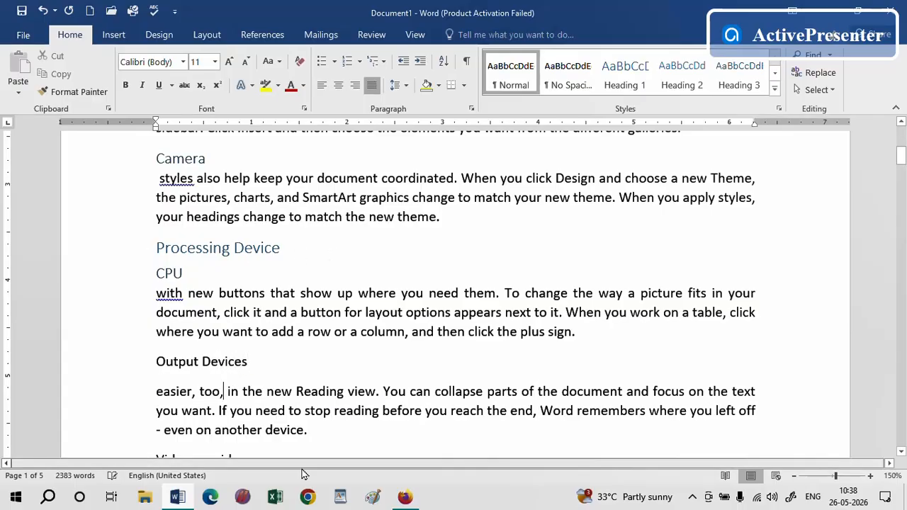
{"action": "key", "text": "Return"}
{"action": "left_click_drag", "start_coordinate": [237, 392], "coordinate": [155, 395]}
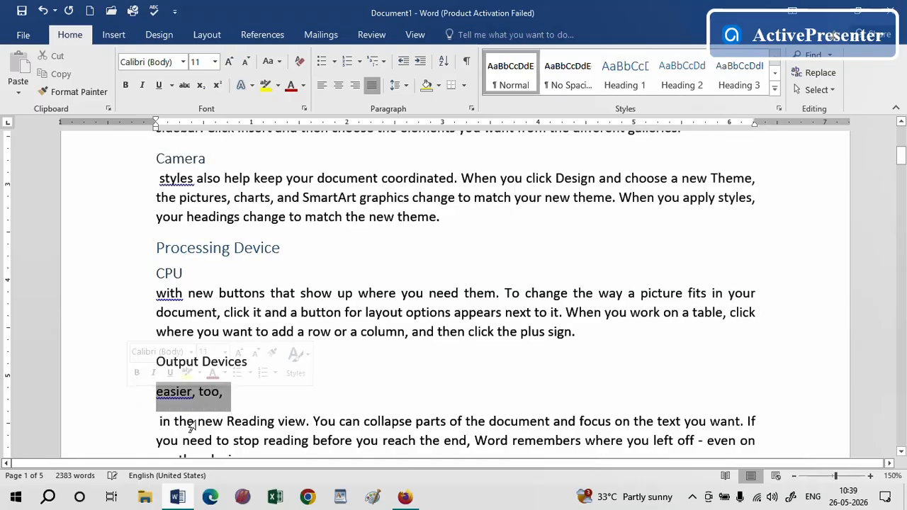
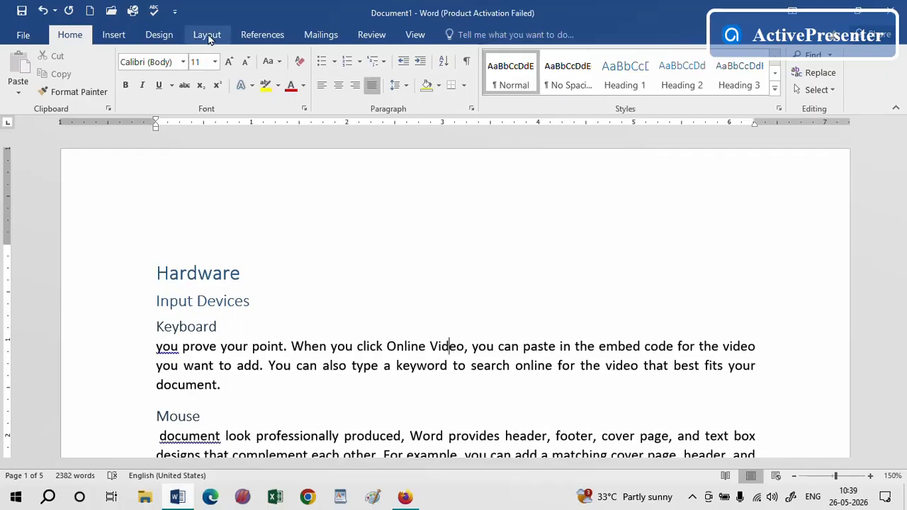
Set the left indent of the "Input Devices" heading to 0.3"
{"action": "left_click", "coordinate": [208, 38]}
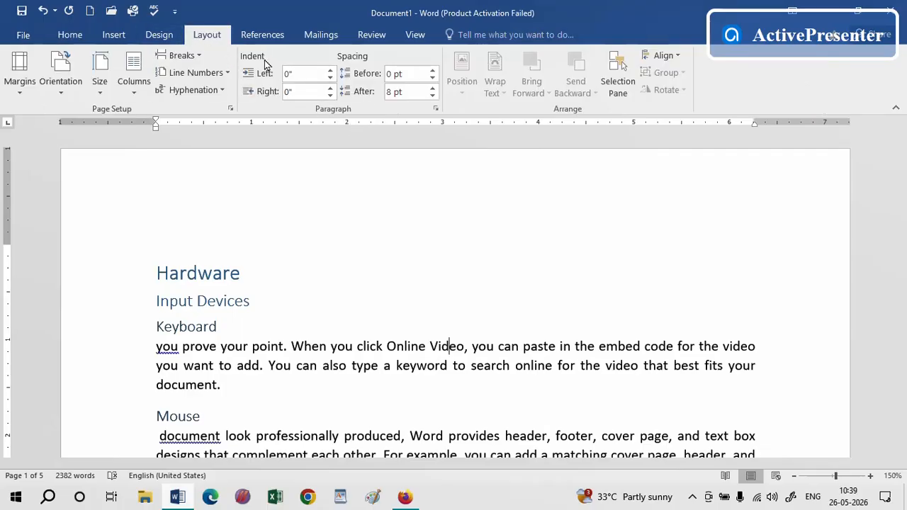
{"action": "left_click", "coordinate": [211, 274]}
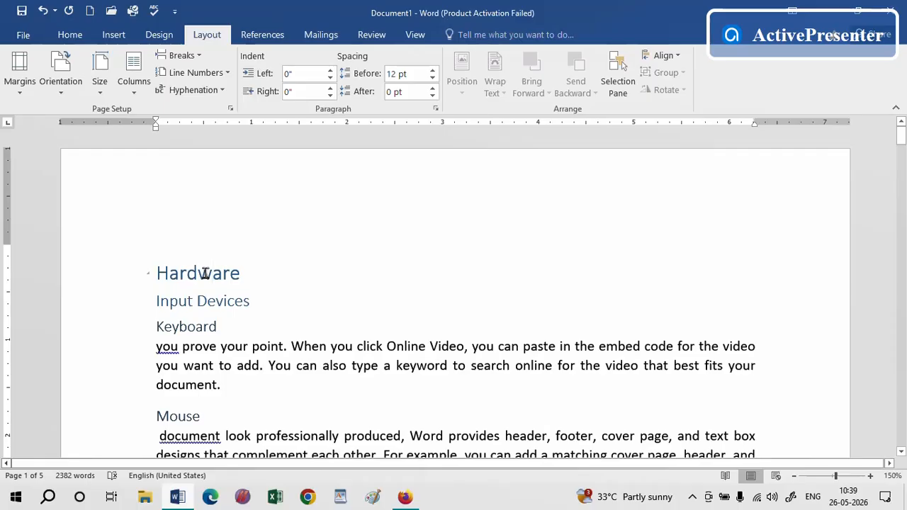
{"action": "left_click", "coordinate": [198, 303]}
{"action": "left_click_drag", "start_coordinate": [247, 301], "coordinate": [143, 303]}
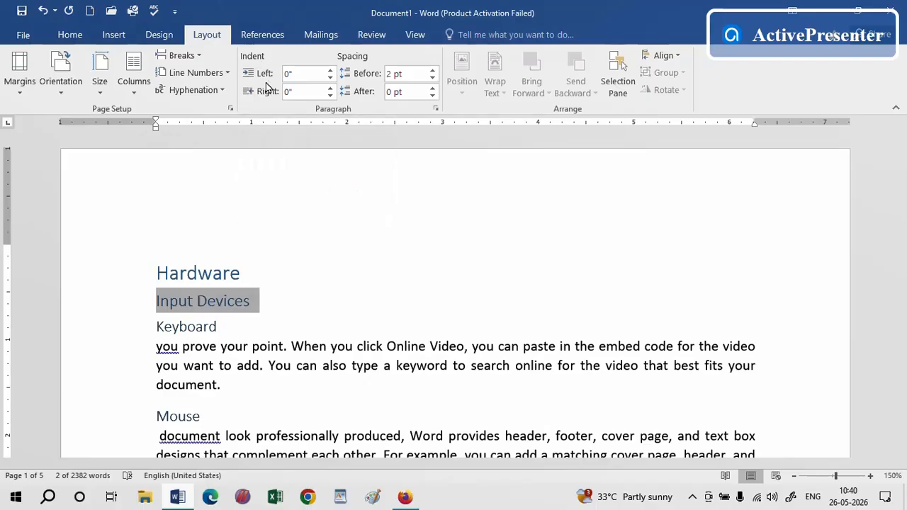
{"action": "left_click", "coordinate": [330, 71]}
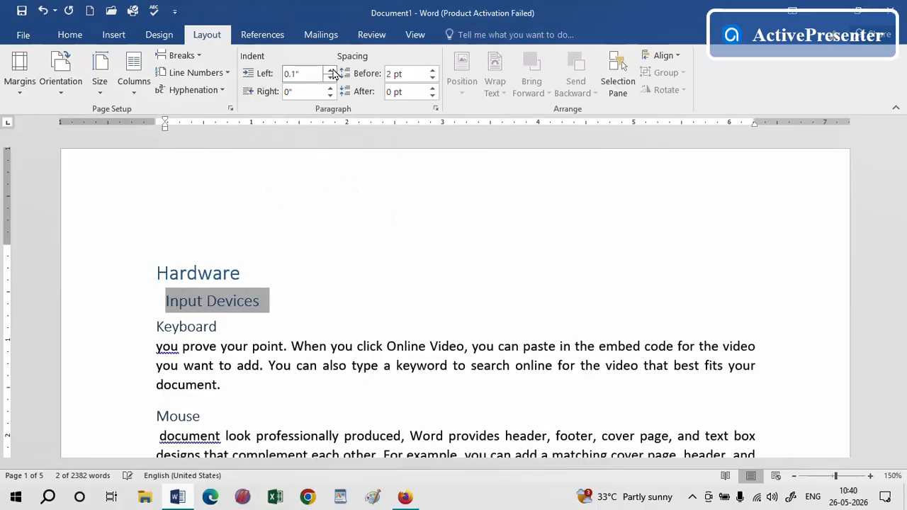
{"action": "left_click", "coordinate": [330, 71]}
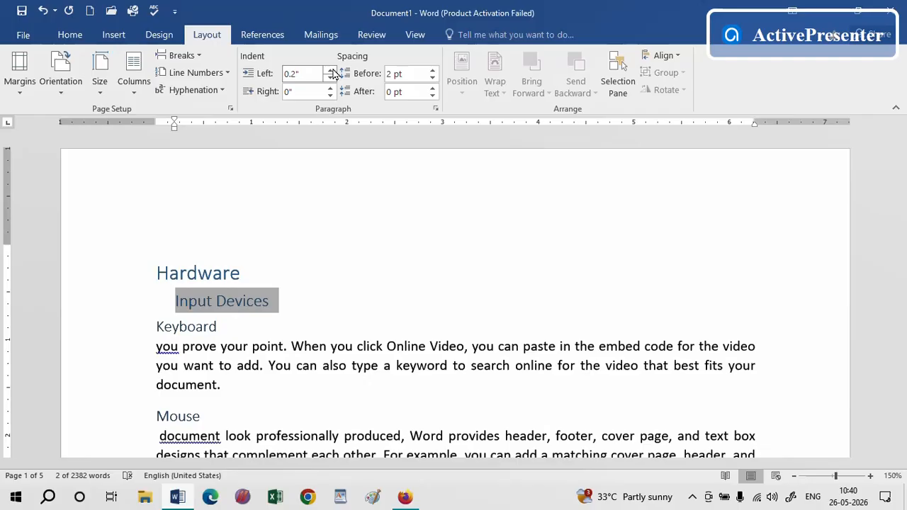
{"action": "left_click", "coordinate": [331, 71]}
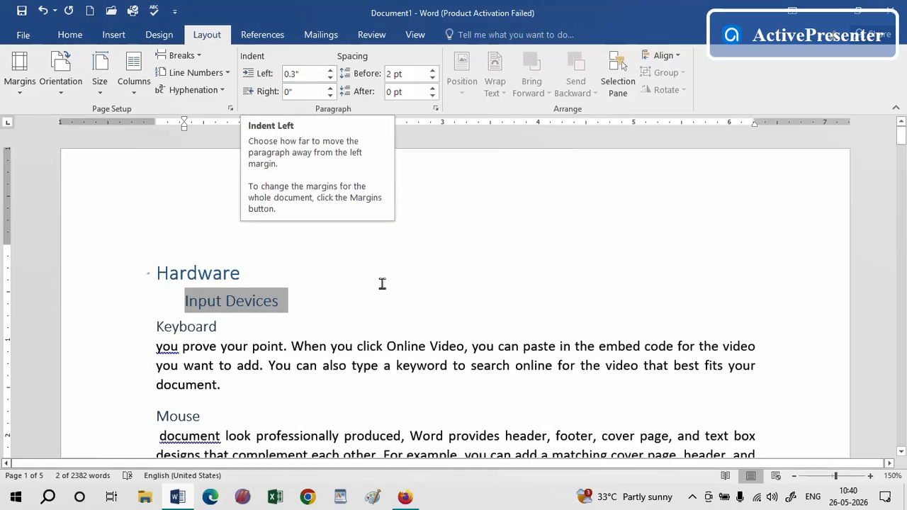
Set the left indent of the "Keyboard" heading to 0.5"
{"action": "left_click", "coordinate": [194, 326]}
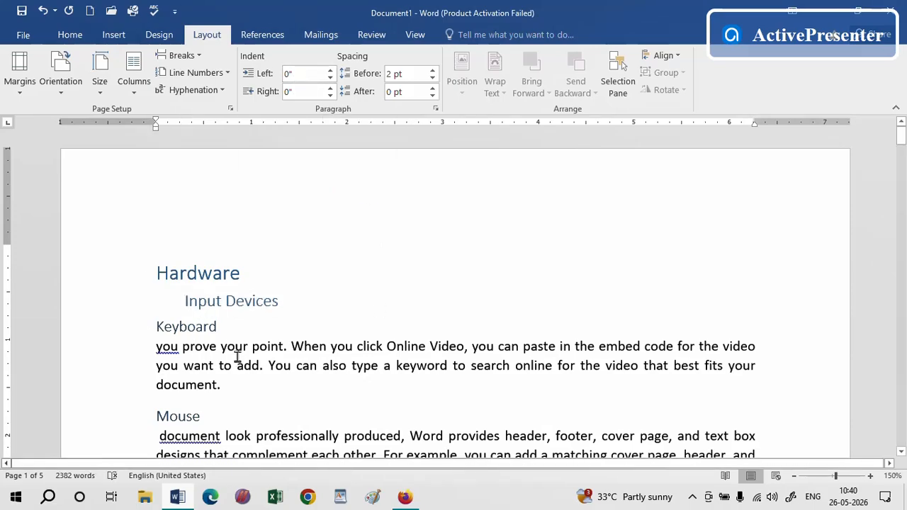
{"action": "left_click", "coordinate": [330, 71]}
{"action": "left_click", "coordinate": [331, 71]}
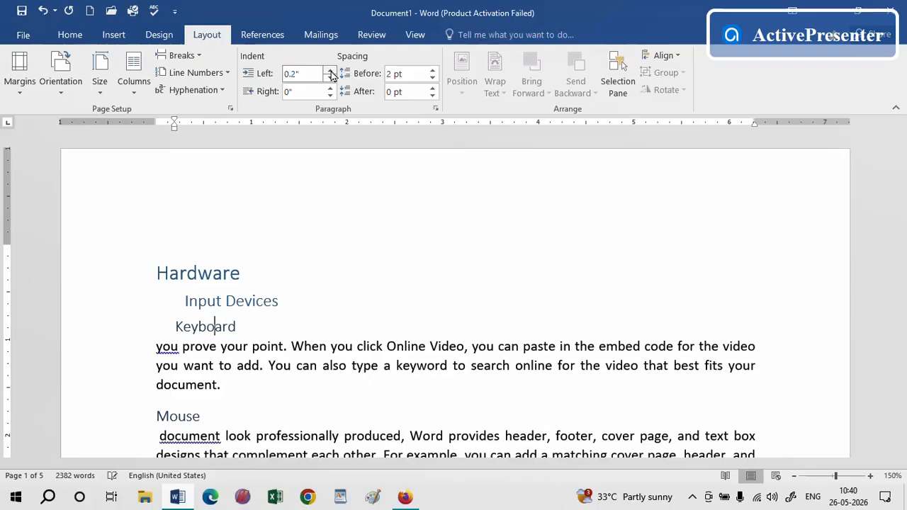
{"action": "left_click", "coordinate": [330, 71]}
{"action": "left_click", "coordinate": [330, 71]}
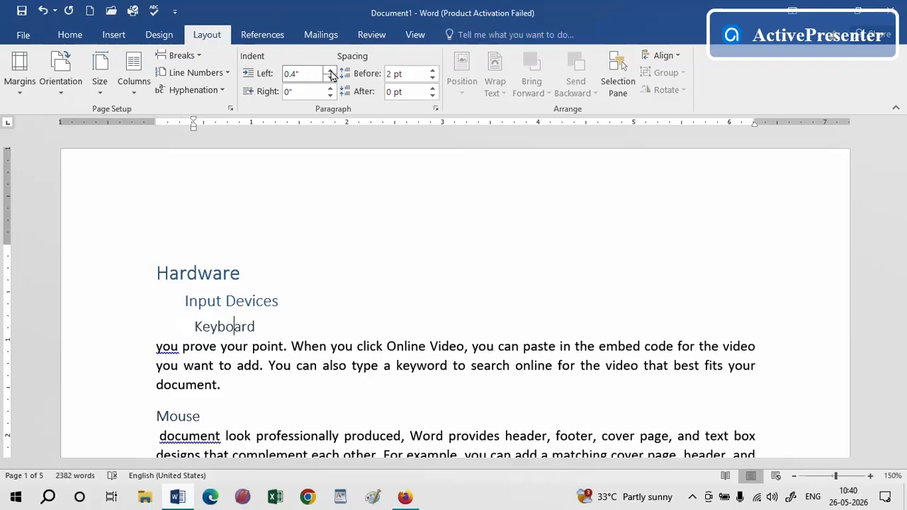
{"action": "left_click", "coordinate": [330, 71]}
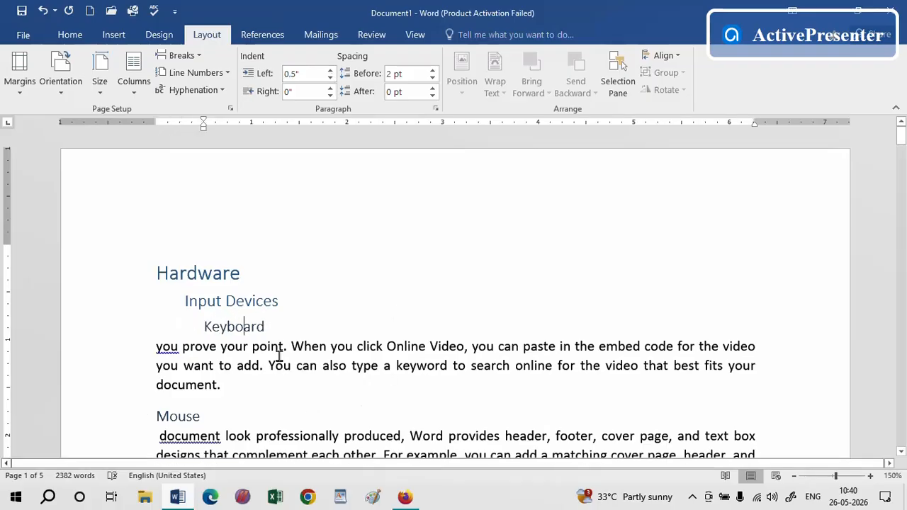
Set the left indent of the paragraph below "Keyboard" to 0.7"
{"action": "left_click", "coordinate": [279, 351]}
{"action": "left_click", "coordinate": [330, 71]}
{"action": "left_click", "coordinate": [330, 71]}
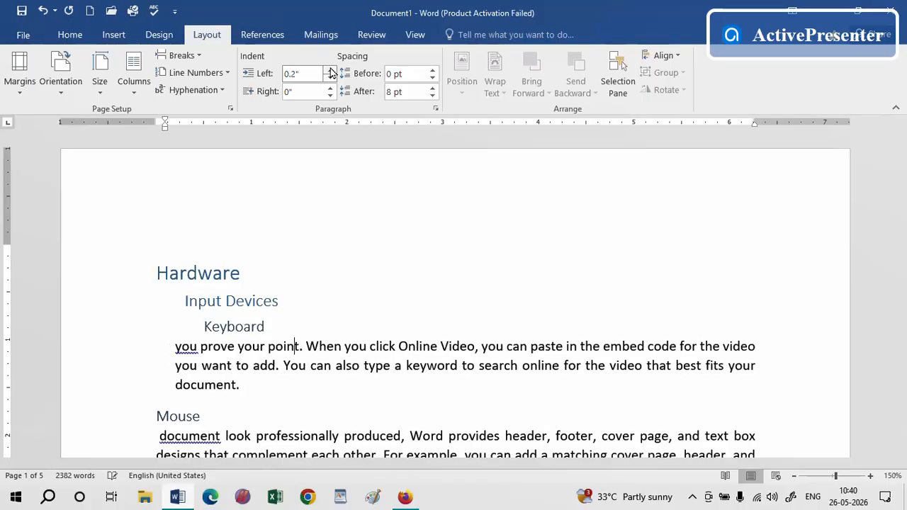
{"action": "left_click", "coordinate": [330, 71]}
{"action": "left_click", "coordinate": [330, 71]}
{"action": "left_click", "coordinate": [330, 71]}
{"action": "left_click", "coordinate": [330, 71]}
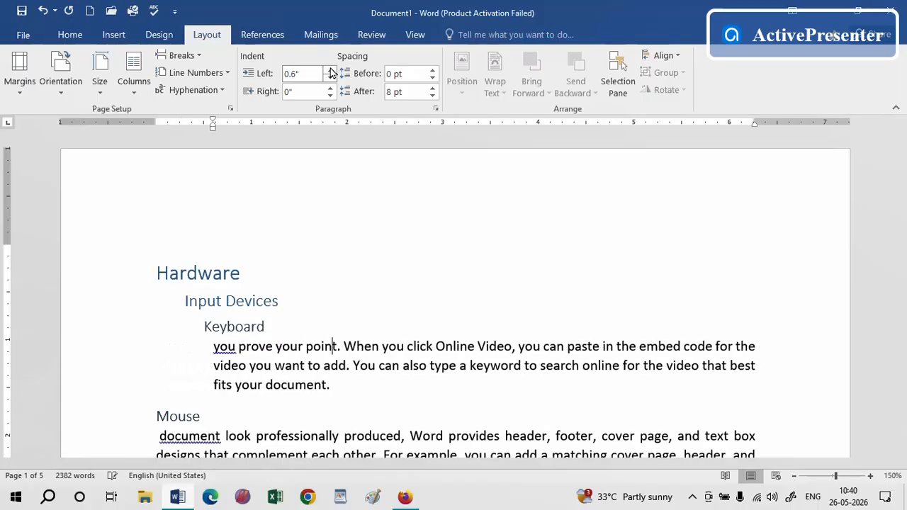
{"action": "left_click", "coordinate": [330, 71]}
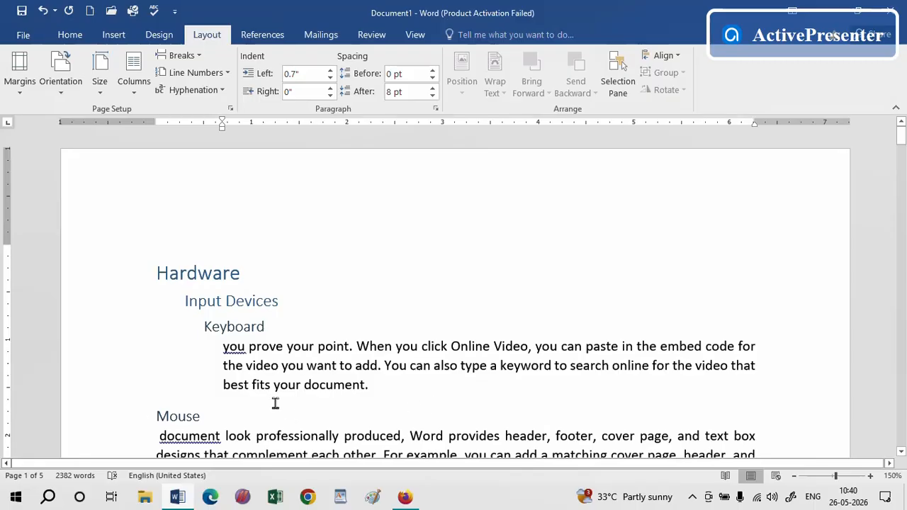
Set the left indent of the "Mouse" heading to 0.5"
{"action": "left_click", "coordinate": [191, 418]}
{"action": "left_click", "coordinate": [331, 71]}
{"action": "left_click", "coordinate": [330, 71]}
{"action": "left_click", "coordinate": [330, 71]}
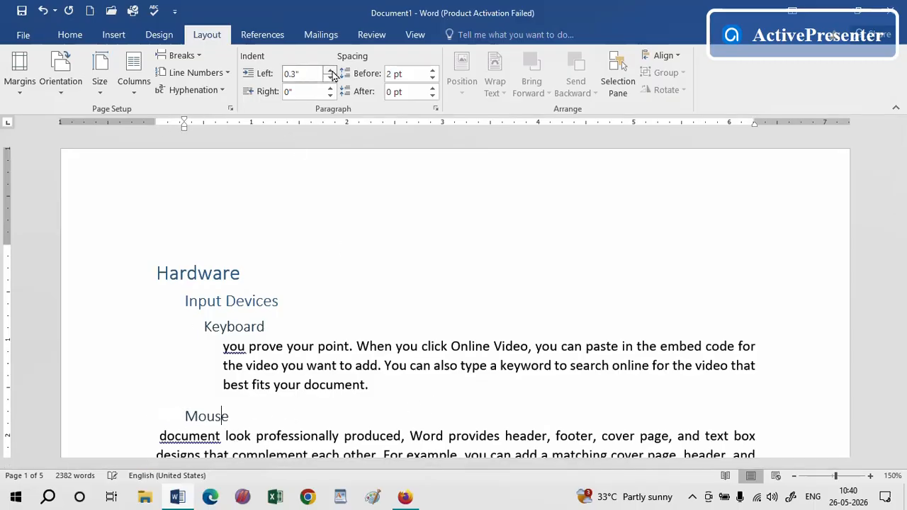
{"action": "left_click", "coordinate": [330, 71]}
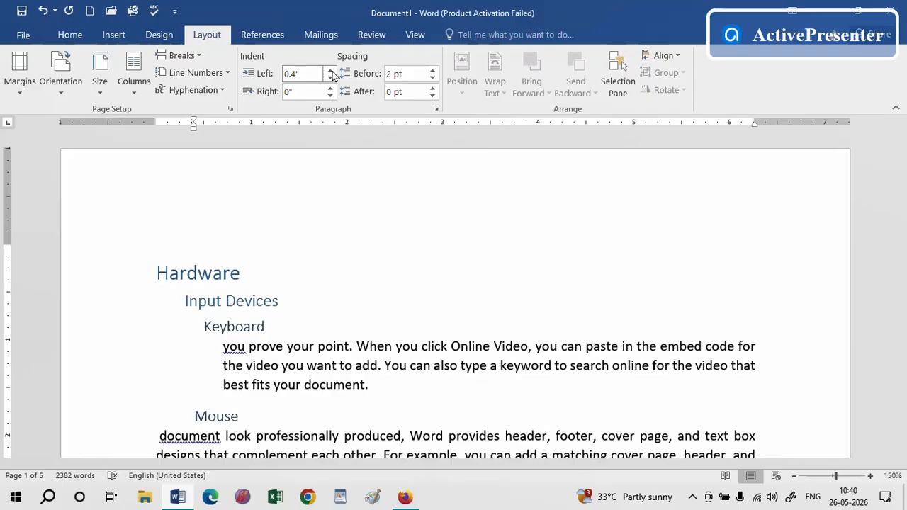
{"action": "left_click", "coordinate": [330, 71]}
Set the left indent of the paragraph below "Mouse" to 0.6"
{"action": "left_click", "coordinate": [288, 436]}
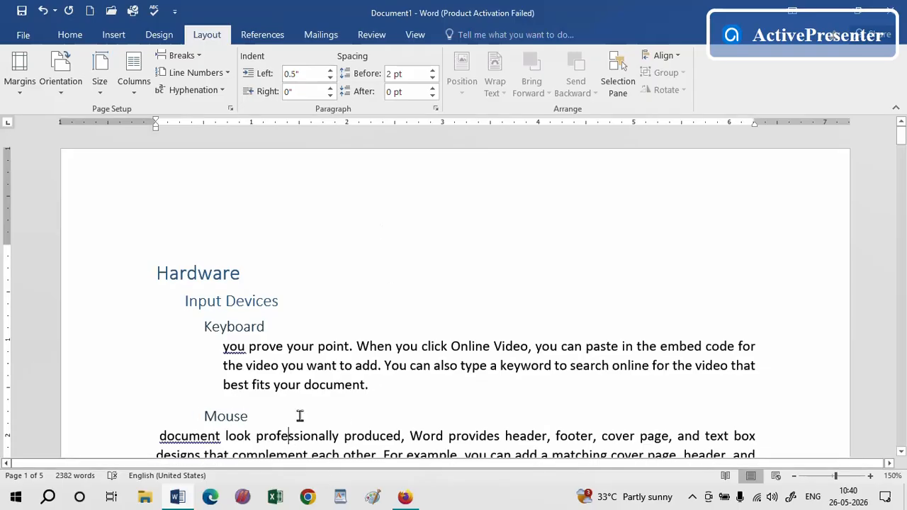
{"action": "left_click", "coordinate": [330, 70]}
{"action": "left_click", "coordinate": [330, 71]}
{"action": "left_click", "coordinate": [330, 71]}
{"action": "left_click", "coordinate": [330, 71]}
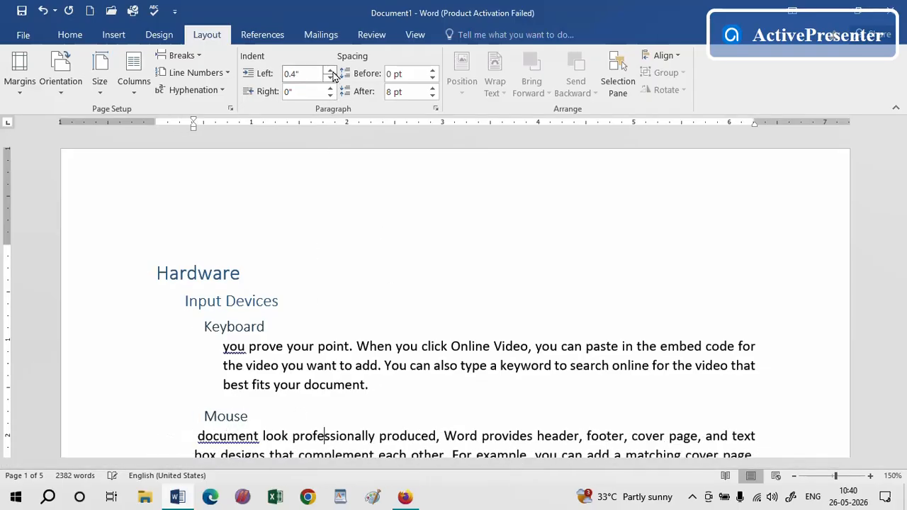
{"action": "left_click", "coordinate": [330, 71]}
{"action": "left_click", "coordinate": [330, 71]}
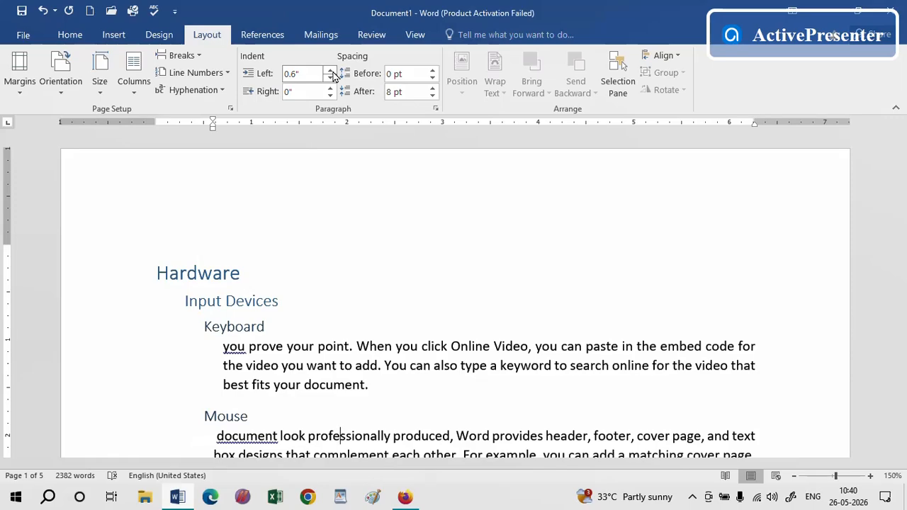
{"action": "left_click", "coordinate": [330, 71]}
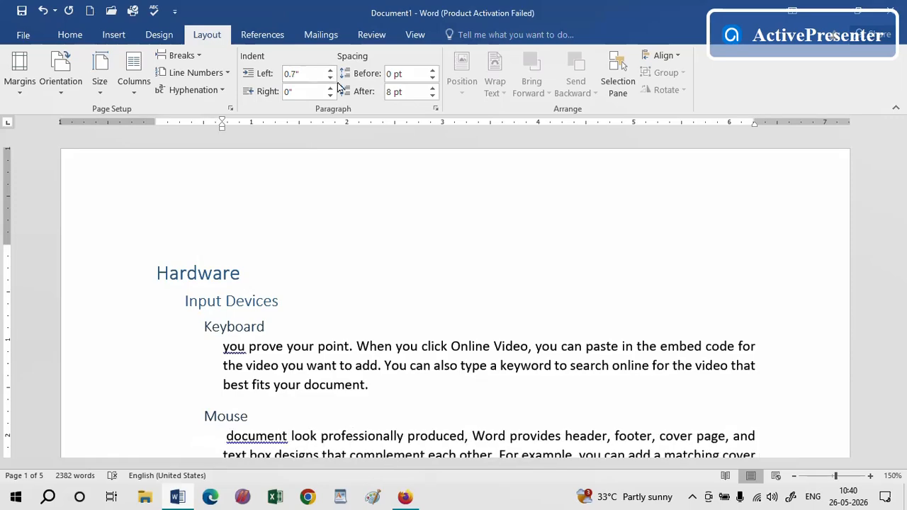
{"action": "left_click", "coordinate": [331, 78]}
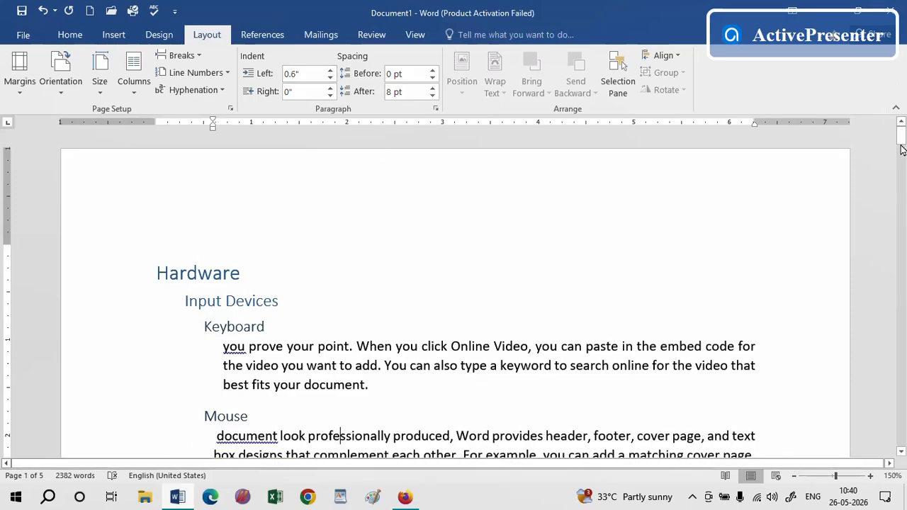
Set the left indent of the "Camera" heading to 0.5"
{"action": "left_click_drag", "start_coordinate": [901, 138], "coordinate": [901, 151]}
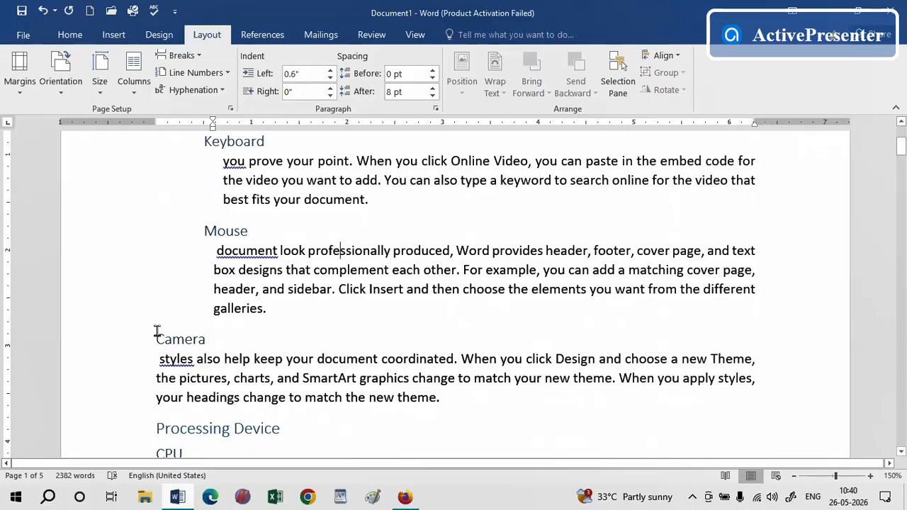
{"action": "left_click", "coordinate": [190, 339]}
{"action": "left_click", "coordinate": [330, 72]}
{"action": "left_click", "coordinate": [330, 72]}
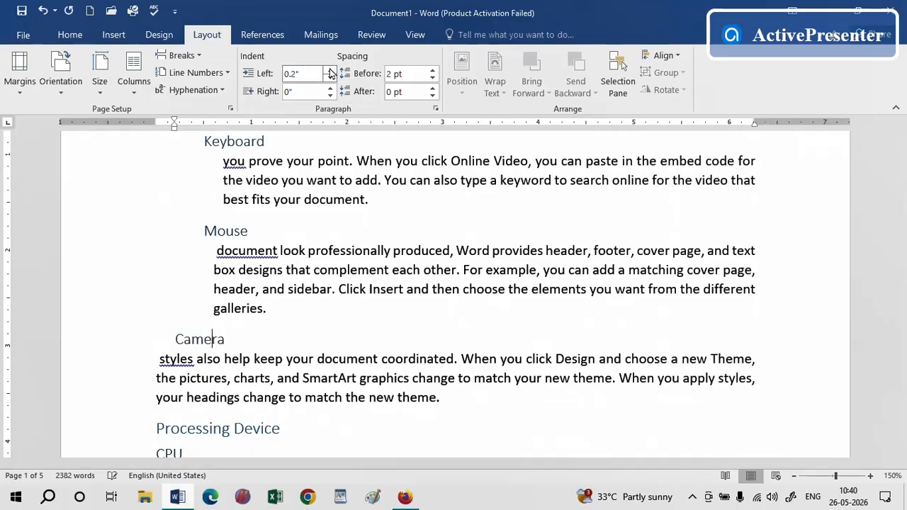
{"action": "left_click", "coordinate": [330, 72]}
{"action": "left_click", "coordinate": [330, 71]}
{"action": "left_click", "coordinate": [330, 71]}
{"action": "left_click", "coordinate": [330, 72]}
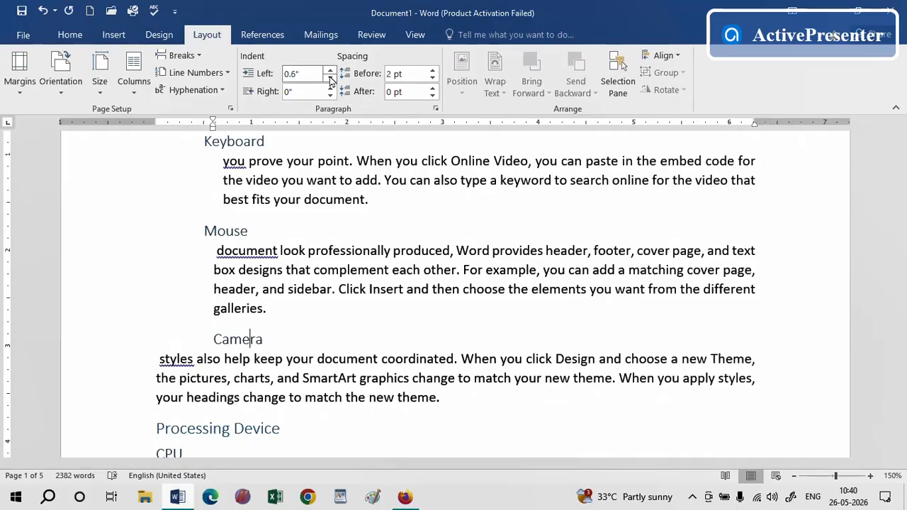
{"action": "left_click", "coordinate": [330, 80]}
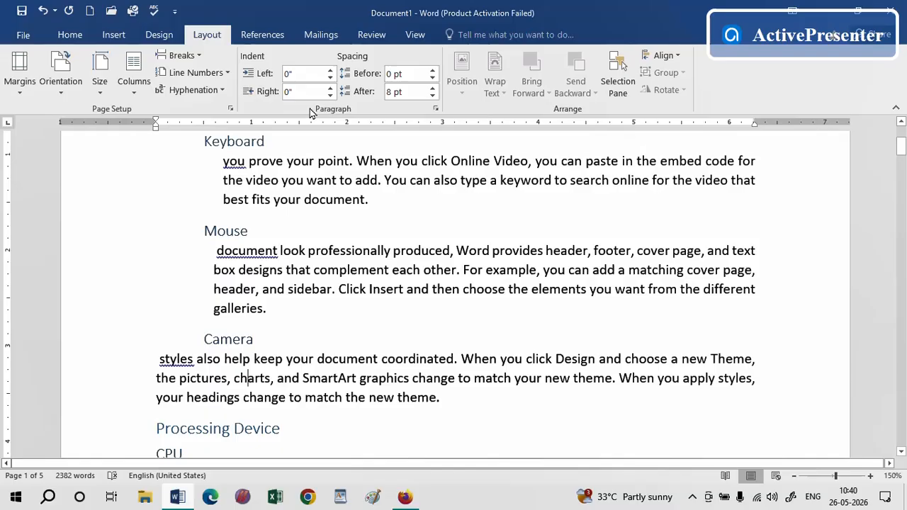
Set the left indent of the paragraph below "Camera" to 0.6"
{"action": "left_click", "coordinate": [330, 71]}
{"action": "left_click", "coordinate": [330, 72]}
{"action": "left_click", "coordinate": [330, 71]}
{"action": "left_click", "coordinate": [330, 72]}
{"action": "left_click", "coordinate": [330, 71]}
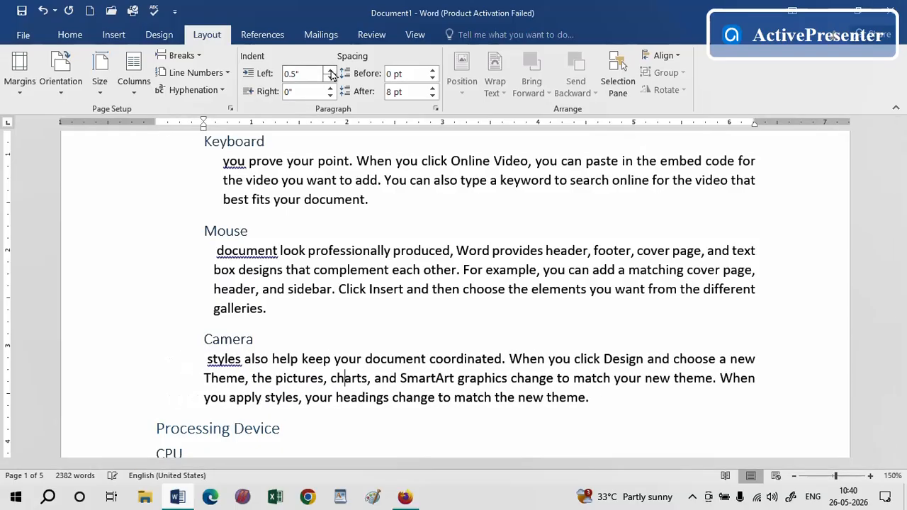
{"action": "left_click", "coordinate": [330, 72]}
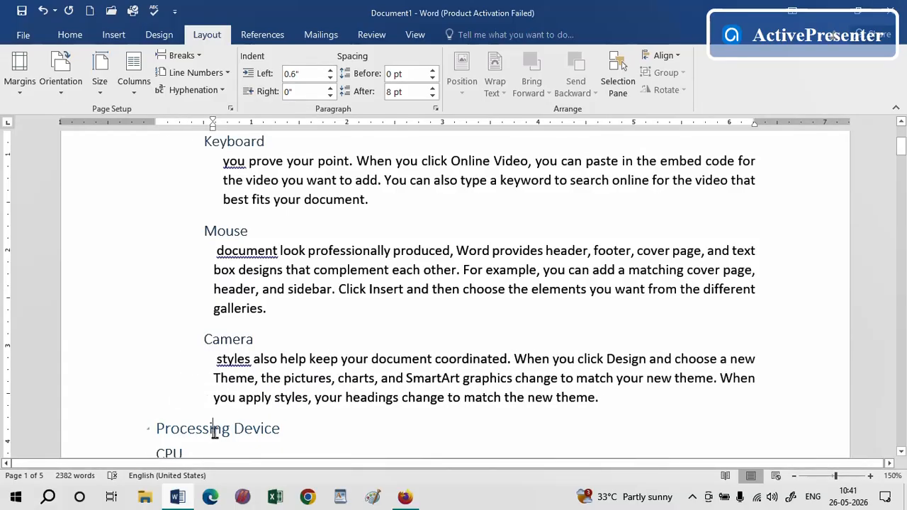
Set the left indent of the "Processing Device" heading to 0.3"
{"action": "left_click", "coordinate": [214, 432]}
{"action": "left_click", "coordinate": [330, 72]}
{"action": "left_click", "coordinate": [330, 71]}
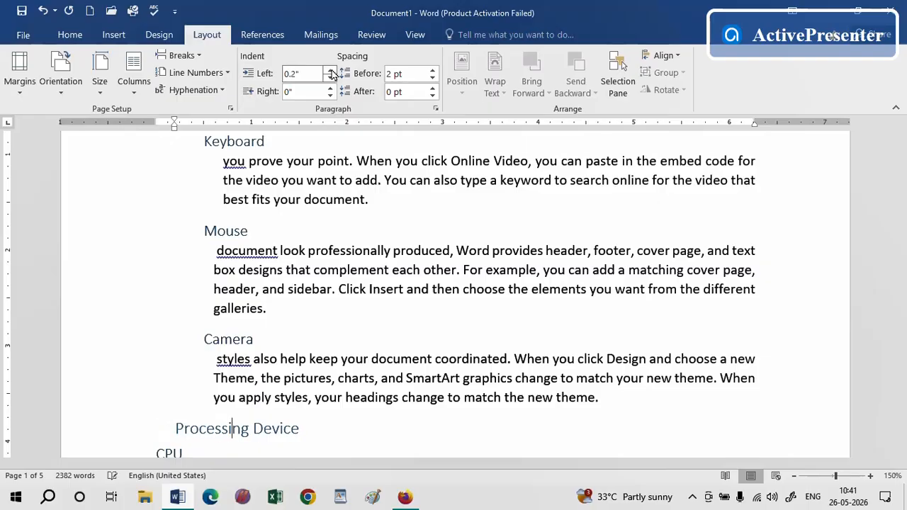
{"action": "left_click", "coordinate": [331, 72]}
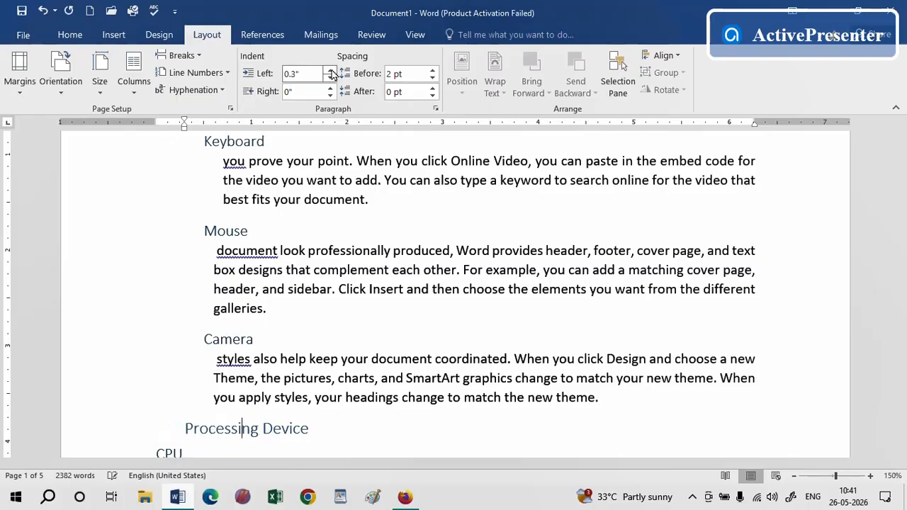
Set the left indent of the "CPU" heading to 0.5"
{"action": "left_click", "coordinate": [176, 451]}
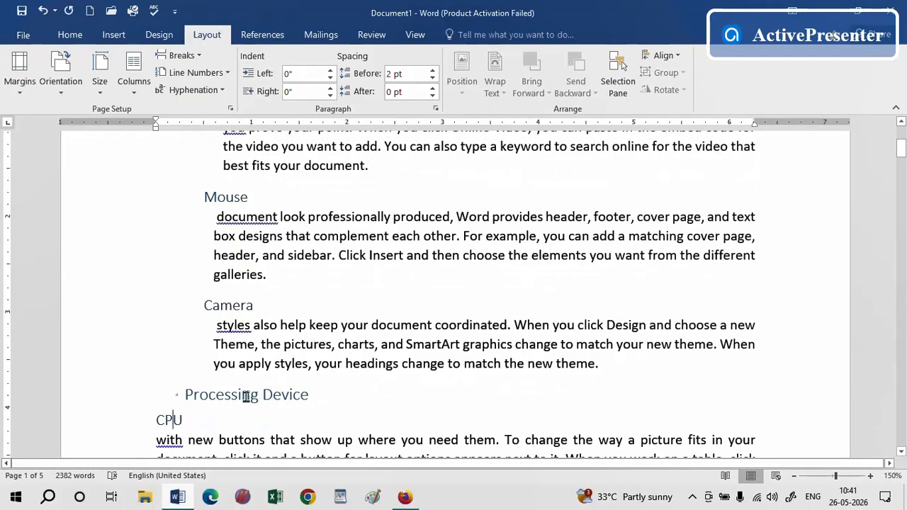
{"action": "left_click", "coordinate": [178, 416]}
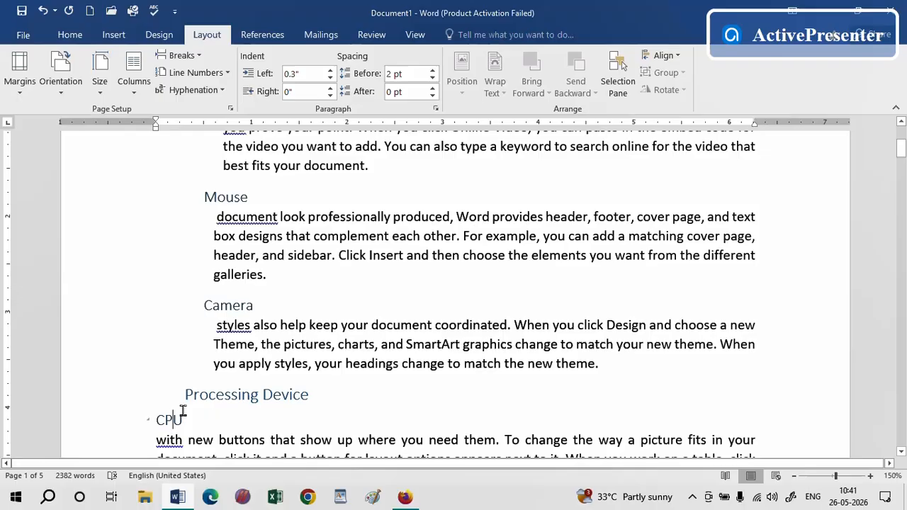
{"action": "left_click", "coordinate": [329, 72]}
{"action": "left_click", "coordinate": [328, 71]}
{"action": "left_click", "coordinate": [329, 71]}
{"action": "left_click", "coordinate": [328, 72]}
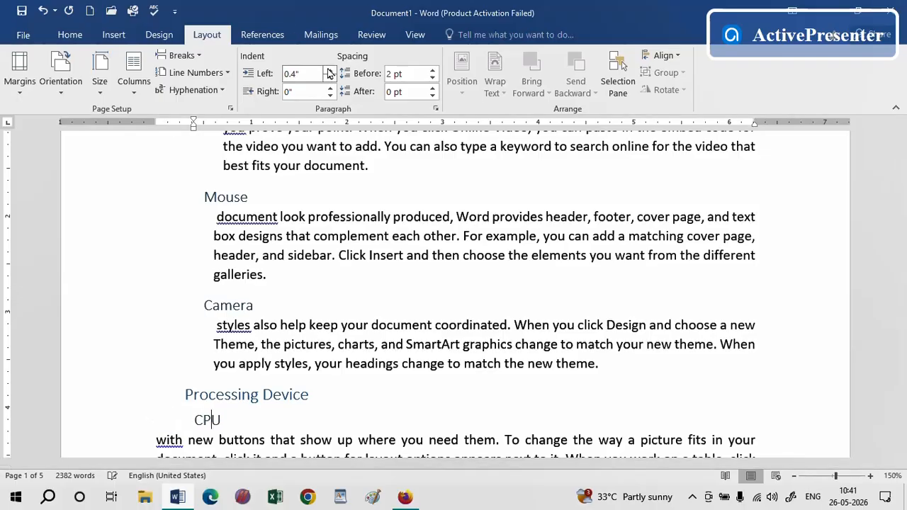
{"action": "left_click", "coordinate": [328, 72]}
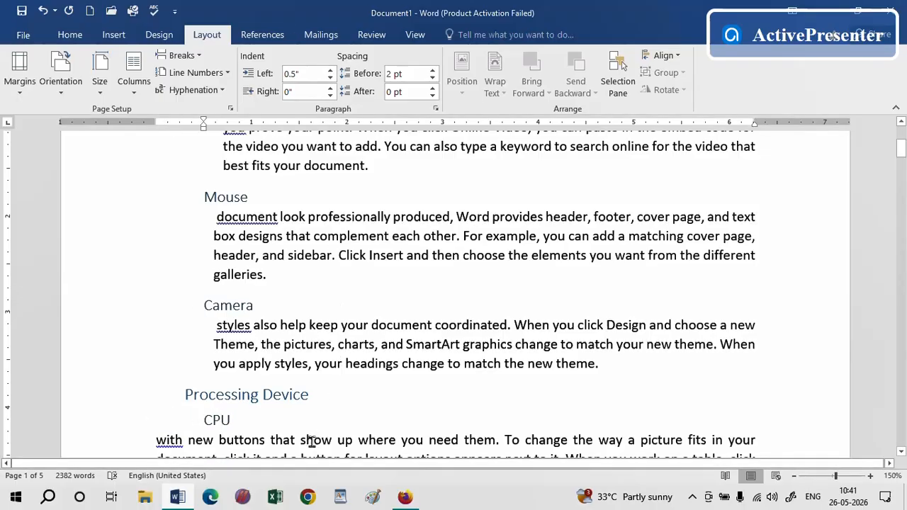
Set the left indent of the paragraph below "CPU" to 0.6"
{"action": "left_click", "coordinate": [311, 441]}
{"action": "left_click", "coordinate": [331, 71]}
{"action": "left_click", "coordinate": [331, 71]}
{"action": "left_click", "coordinate": [330, 71]}
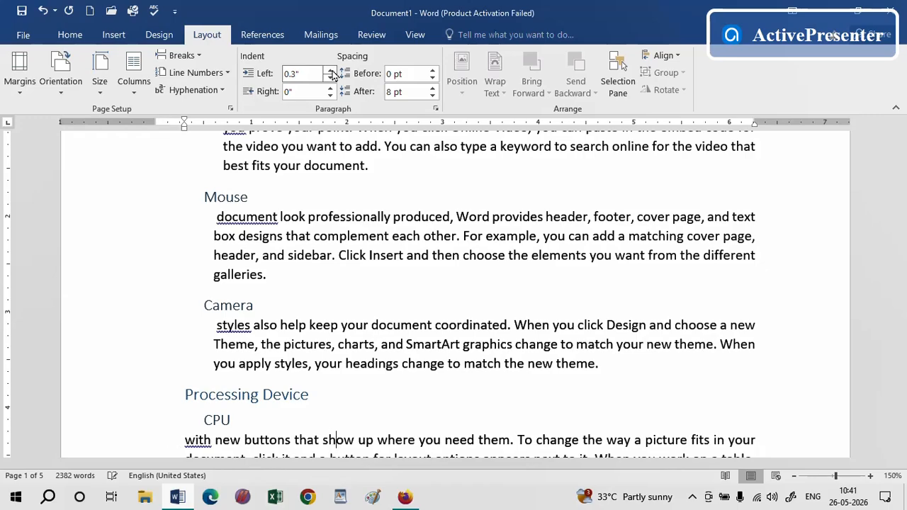
{"action": "left_click", "coordinate": [331, 71]}
{"action": "left_click", "coordinate": [331, 72]}
{"action": "left_click", "coordinate": [331, 71]}
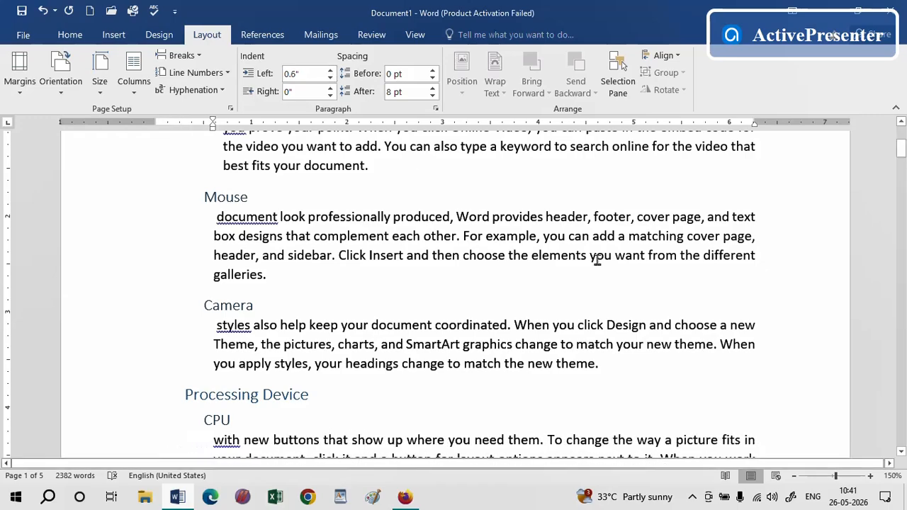
{"action": "left_click_drag", "start_coordinate": [899, 151], "coordinate": [901, 166]}
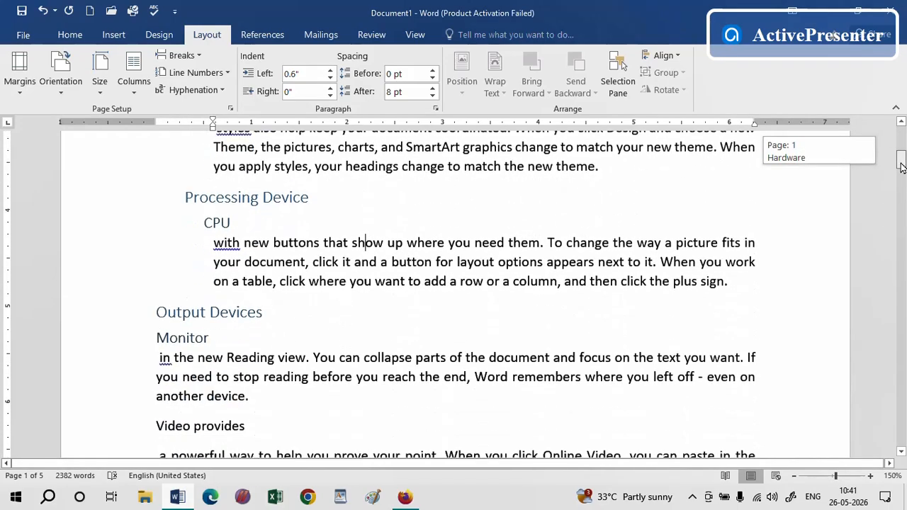
Set the left indent of the "Output Devices" heading to 0.3"
{"action": "left_click", "coordinate": [200, 313]}
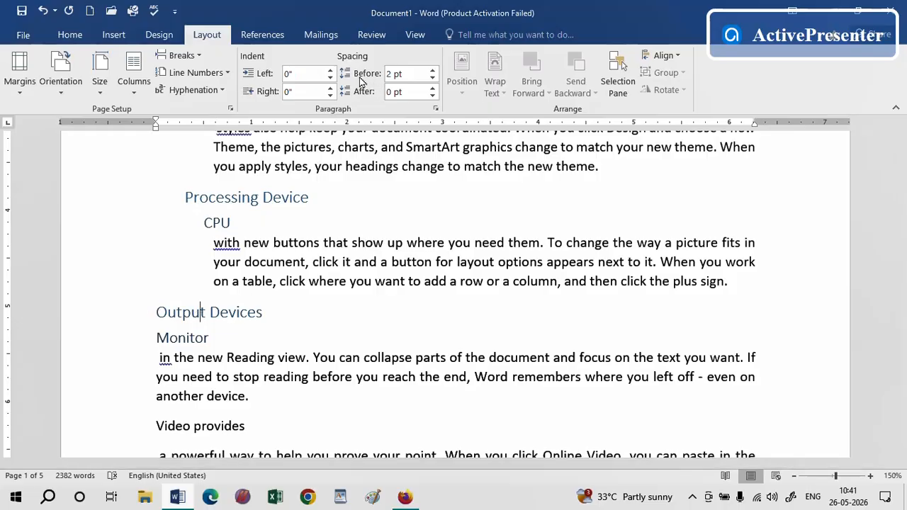
{"action": "left_click", "coordinate": [329, 71]}
{"action": "left_click", "coordinate": [329, 72]}
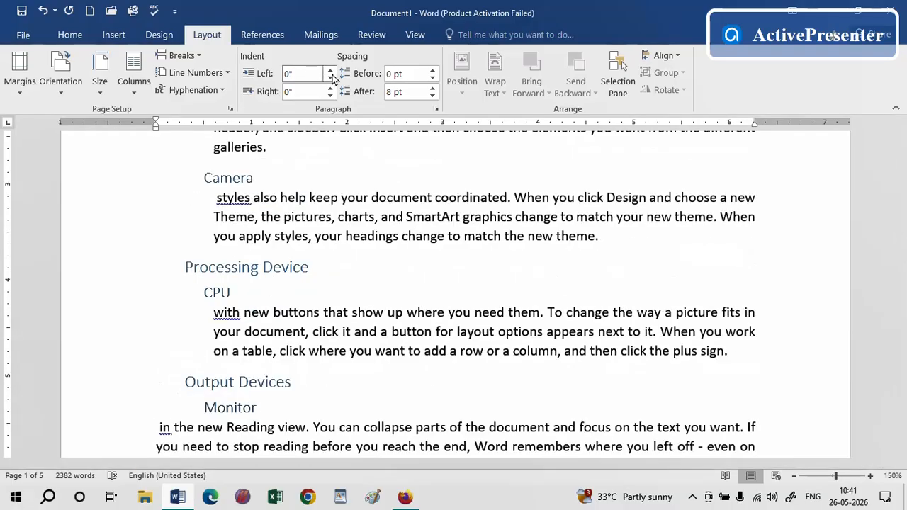
Set the left indent of the paragraph below "Monitor" to 0.6"
{"action": "left_click", "coordinate": [330, 71]}
{"action": "left_click", "coordinate": [331, 71]}
{"action": "left_click", "coordinate": [330, 71]}
{"action": "left_click", "coordinate": [330, 71]}
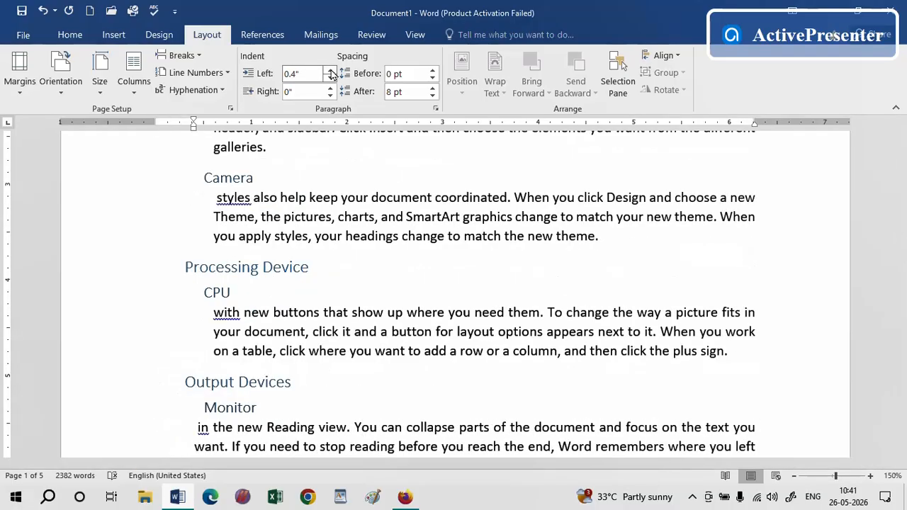
{"action": "left_click", "coordinate": [331, 71]}
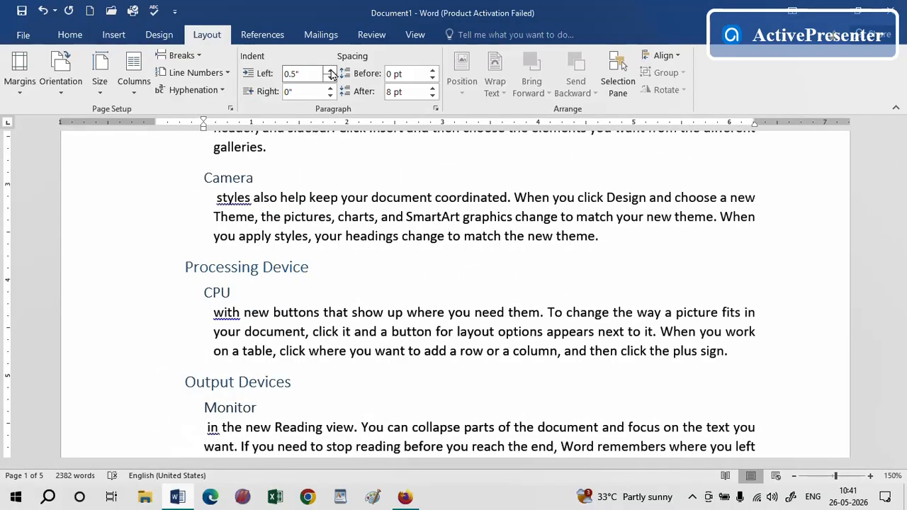
{"action": "left_click", "coordinate": [330, 71]}
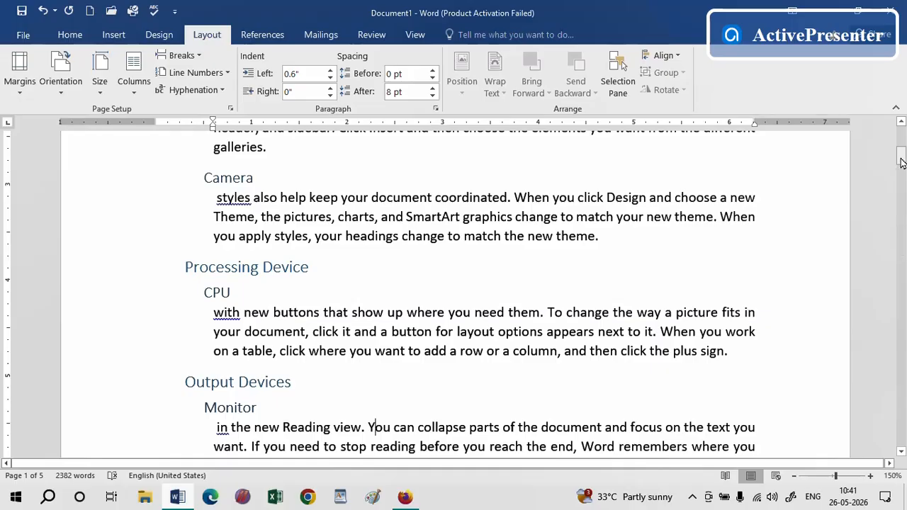
Replace the "Video provides" line with the heading text "Software" and apply the Heading 1 style to it
{"action": "left_click_drag", "start_coordinate": [901, 160], "coordinate": [899, 138]}
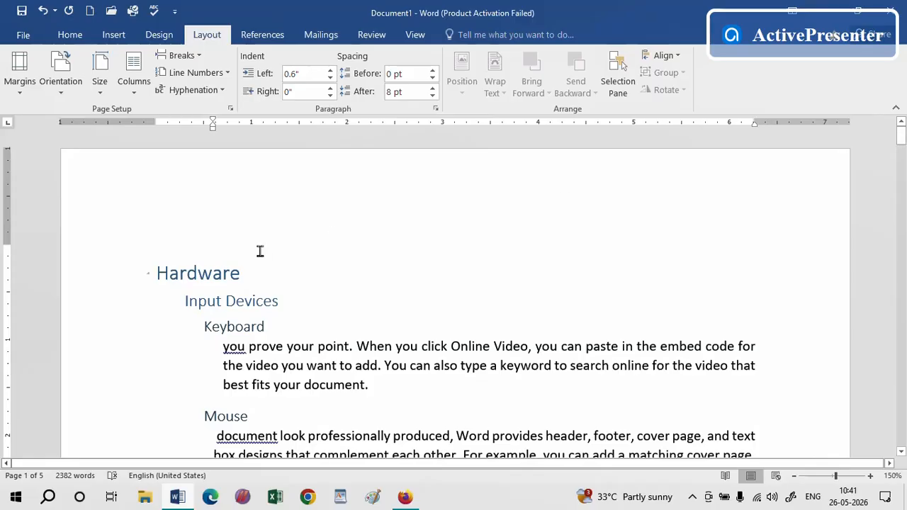
{"action": "left_click_drag", "start_coordinate": [901, 137], "coordinate": [901, 168]}
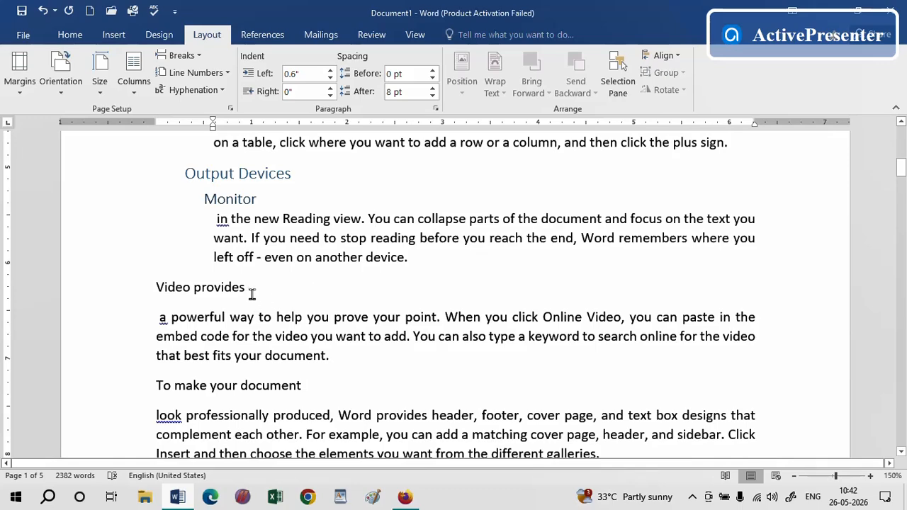
{"action": "left_click", "coordinate": [105, 292]}
{"action": "type", "text": "Software"}
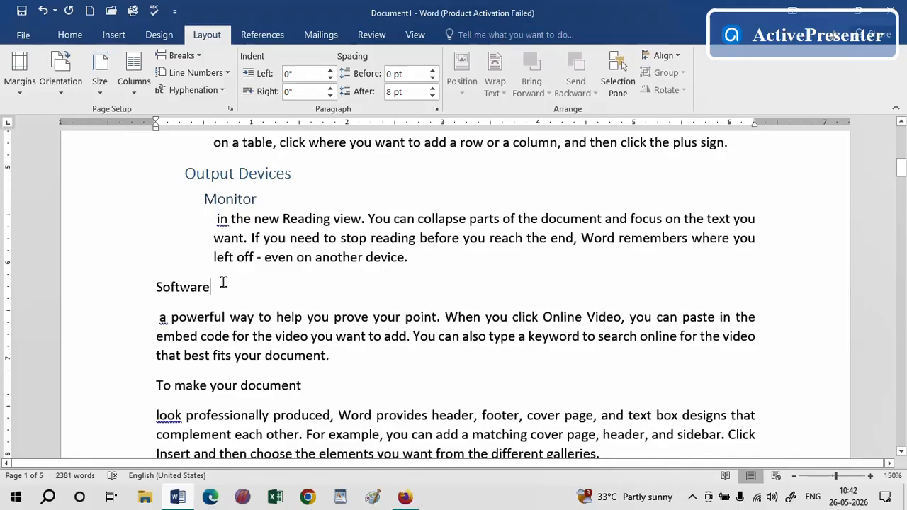
{"action": "left_click", "coordinate": [115, 298]}
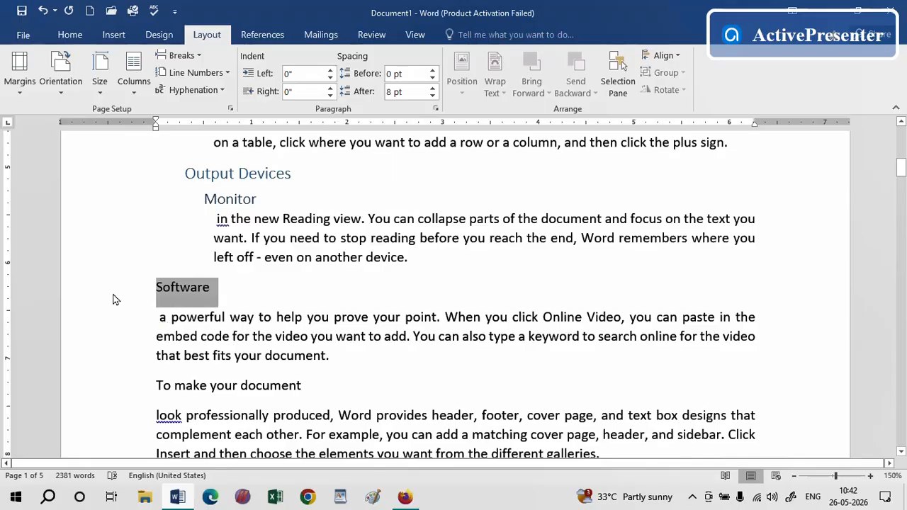
{"action": "left_click", "coordinate": [69, 35]}
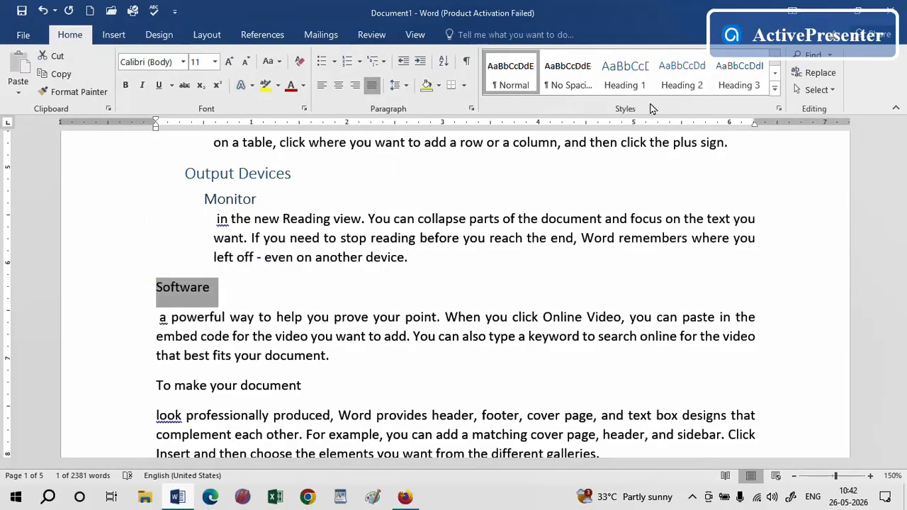
{"action": "left_click", "coordinate": [627, 76]}
{"action": "left_click", "coordinate": [250, 297]}
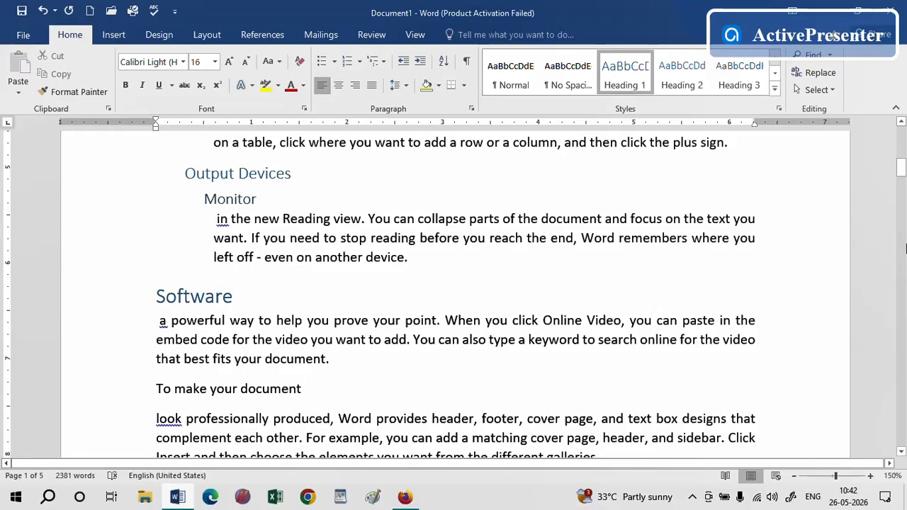
Examine the heading styles and paragraph formatting of the Hardware section at the top of the document
{"action": "left_click_drag", "start_coordinate": [901, 168], "coordinate": [903, 122]}
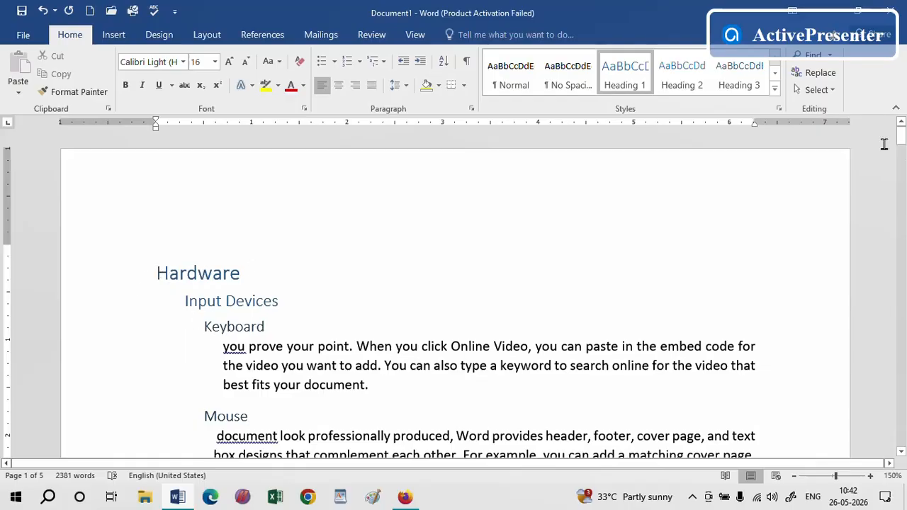
{"action": "mouse_move", "coordinate": [900, 137]}
{"action": "left_mouse_down"}
{"action": "mouse_move", "coordinate": [900, 199]}
{"action": "mouse_move", "coordinate": [901, 139]}
{"action": "left_mouse_up"}
{"action": "left_click", "coordinate": [431, 187]}
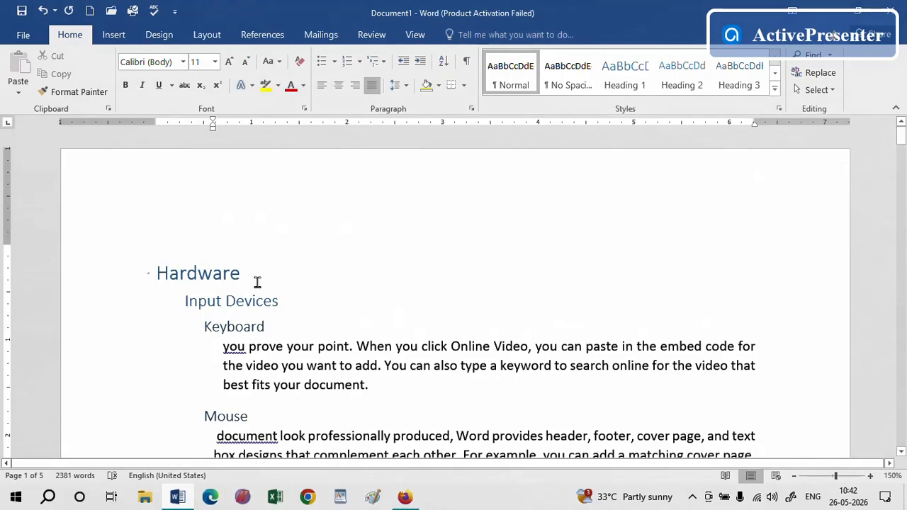
{"action": "left_click", "coordinate": [222, 301]}
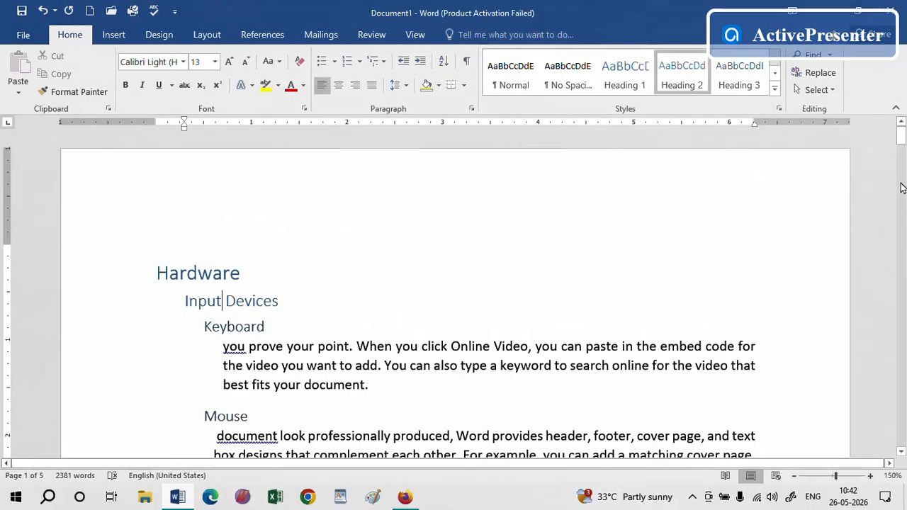
{"action": "left_click_drag", "start_coordinate": [901, 141], "coordinate": [902, 160]}
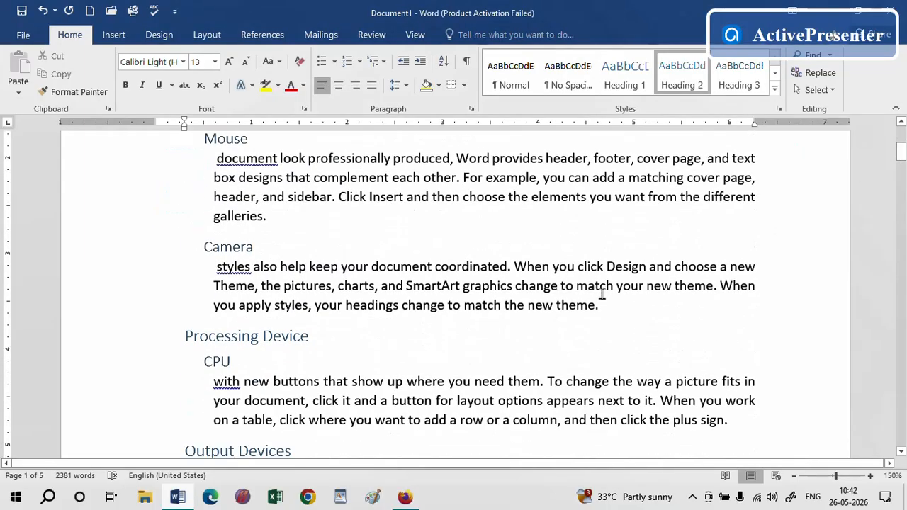
{"action": "left_click", "coordinate": [602, 306]}
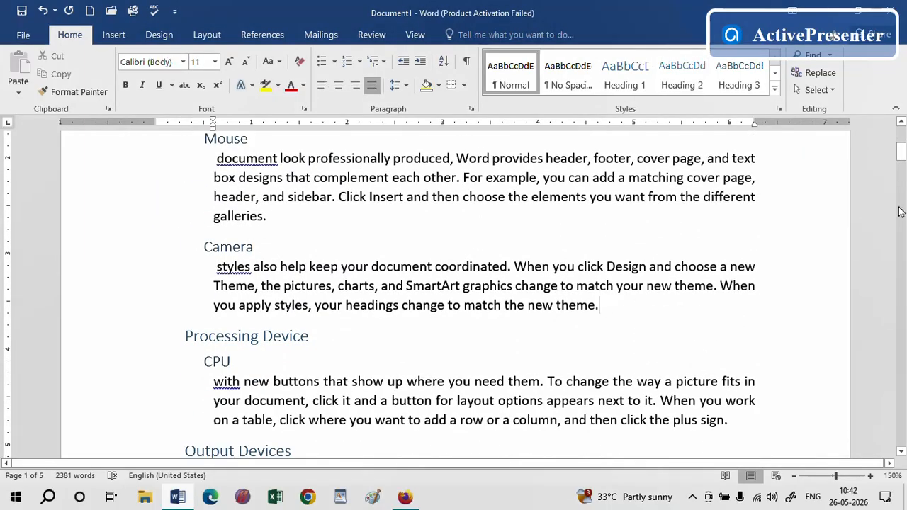
{"action": "left_click_drag", "start_coordinate": [901, 151], "coordinate": [901, 138]}
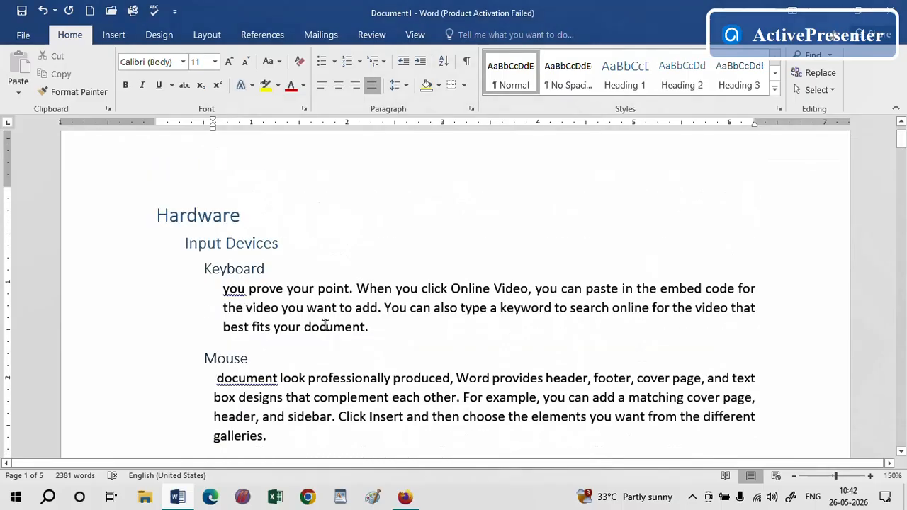
{"action": "left_click", "coordinate": [206, 270]}
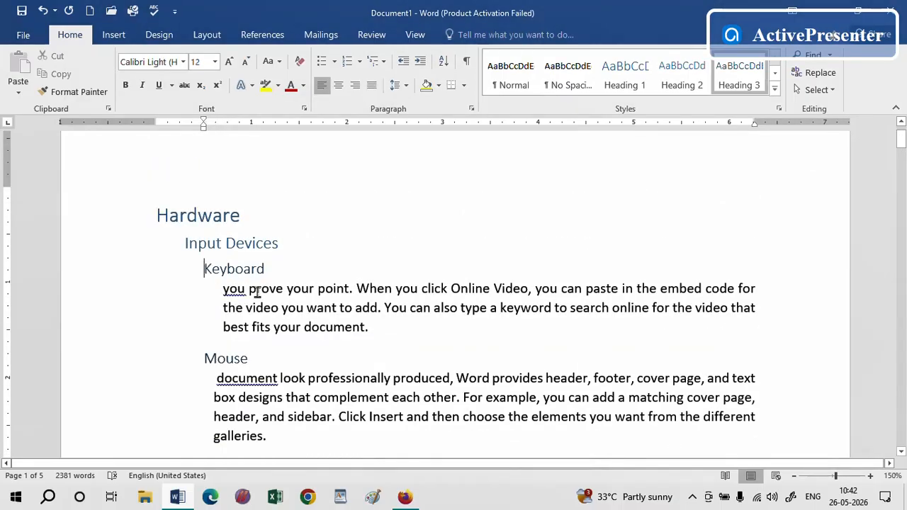
{"action": "left_click_drag", "start_coordinate": [225, 288], "coordinate": [373, 323]}
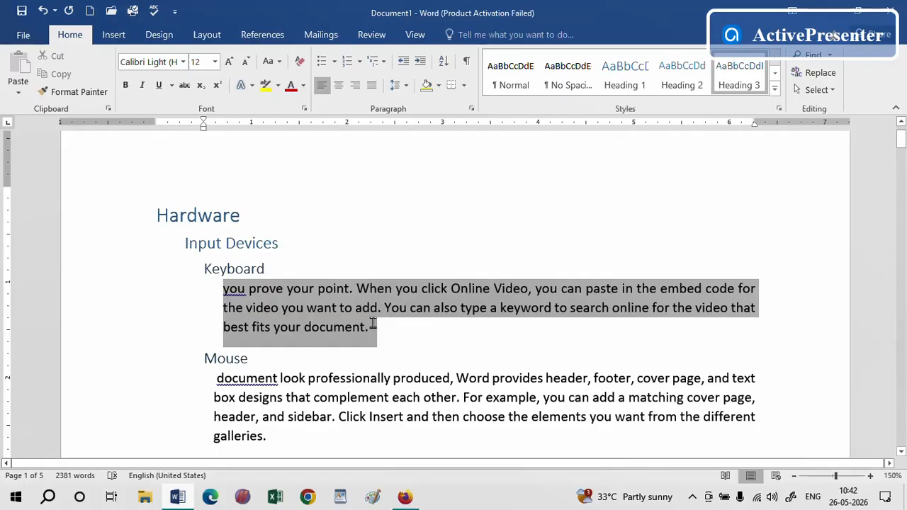
{"action": "left_click", "coordinate": [564, 397]}
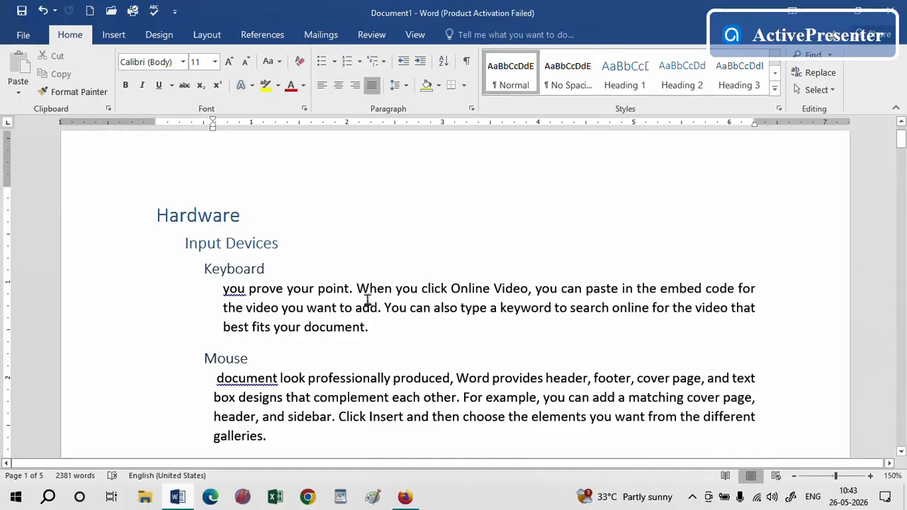
Set the right indent of the paragraph below "Keyboard" to 0.1"
{"action": "left_click", "coordinate": [368, 302]}
{"action": "left_click", "coordinate": [205, 35]}
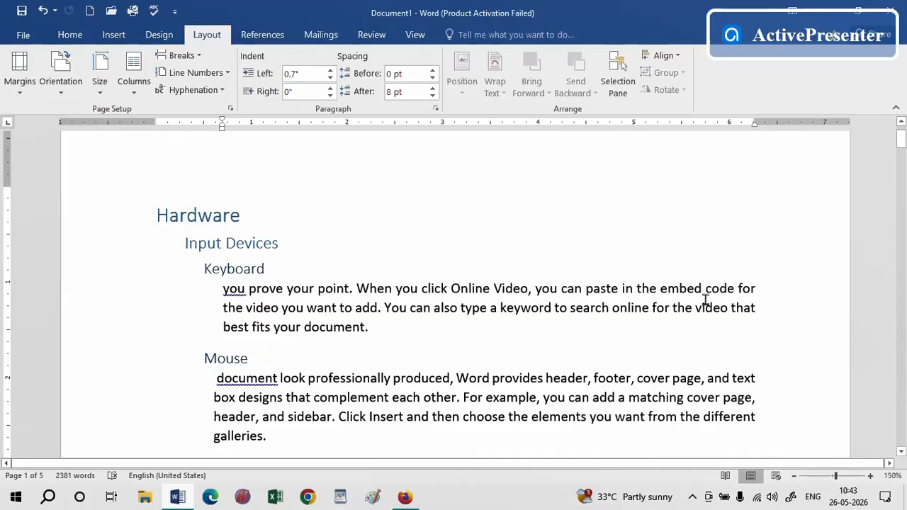
{"action": "left_click", "coordinate": [330, 89]}
{"action": "left_click", "coordinate": [331, 89]}
{"action": "left_click", "coordinate": [330, 90]}
{"action": "left_click", "coordinate": [330, 89]}
{"action": "left_click", "coordinate": [330, 89]}
{"action": "left_click", "coordinate": [330, 89]}
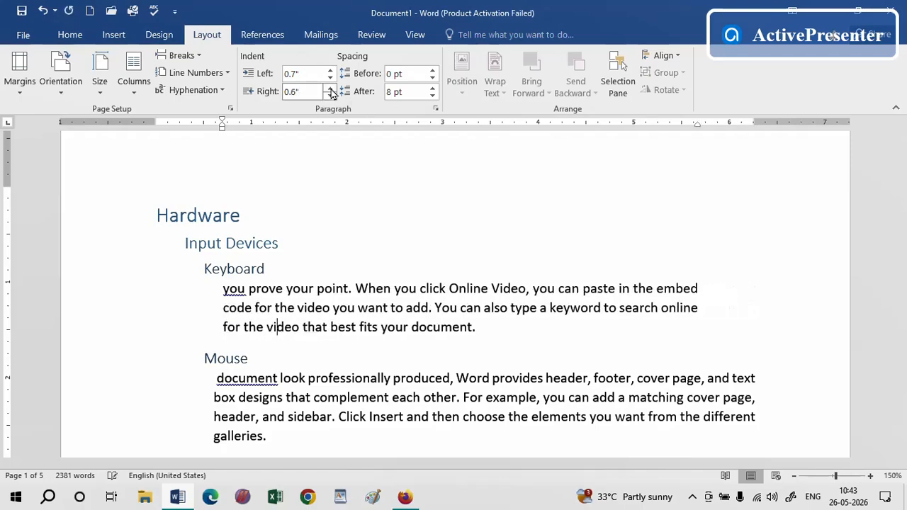
{"action": "left_click", "coordinate": [330, 89]}
{"action": "left_click", "coordinate": [330, 89]}
{"action": "left_click", "coordinate": [330, 90]}
{"action": "left_click", "coordinate": [330, 90]}
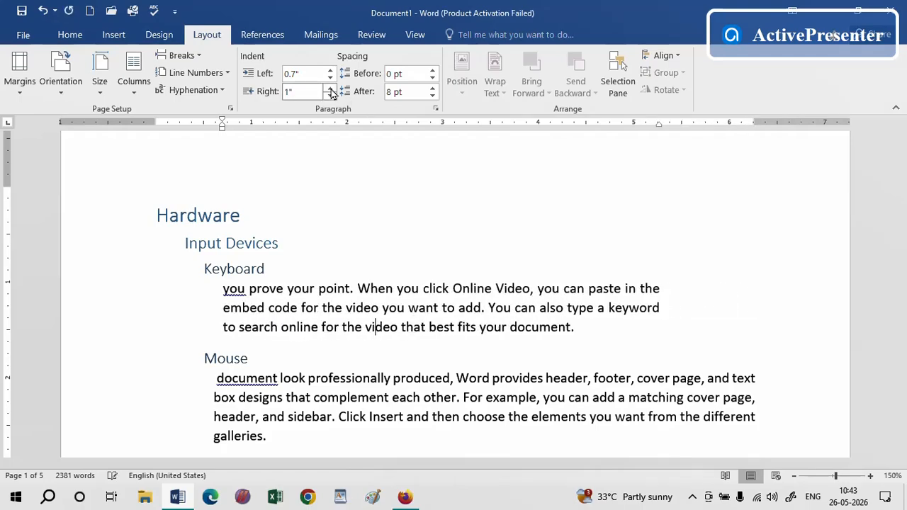
{"action": "left_click", "coordinate": [330, 95]}
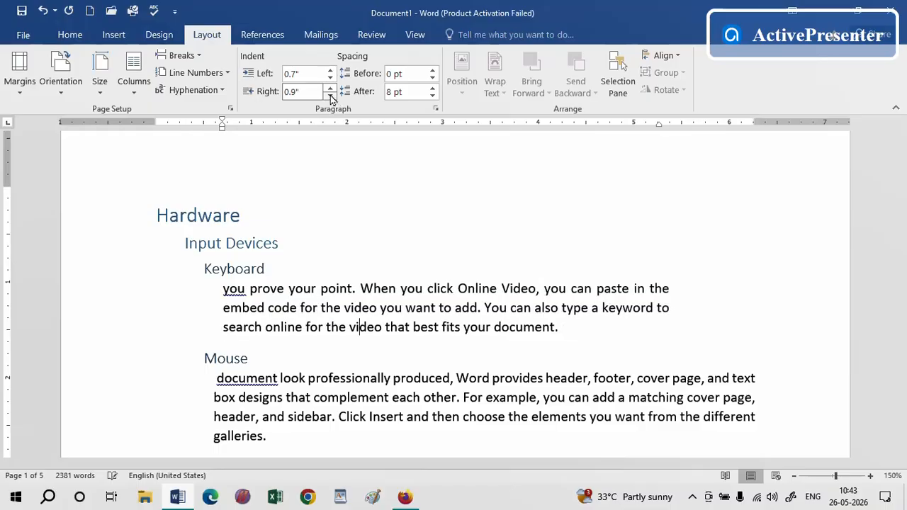
{"action": "left_click", "coordinate": [330, 95]}
{"action": "left_click", "coordinate": [330, 95]}
{"action": "left_click", "coordinate": [330, 95]}
{"action": "left_click", "coordinate": [330, 95]}
{"action": "left_click", "coordinate": [330, 95]}
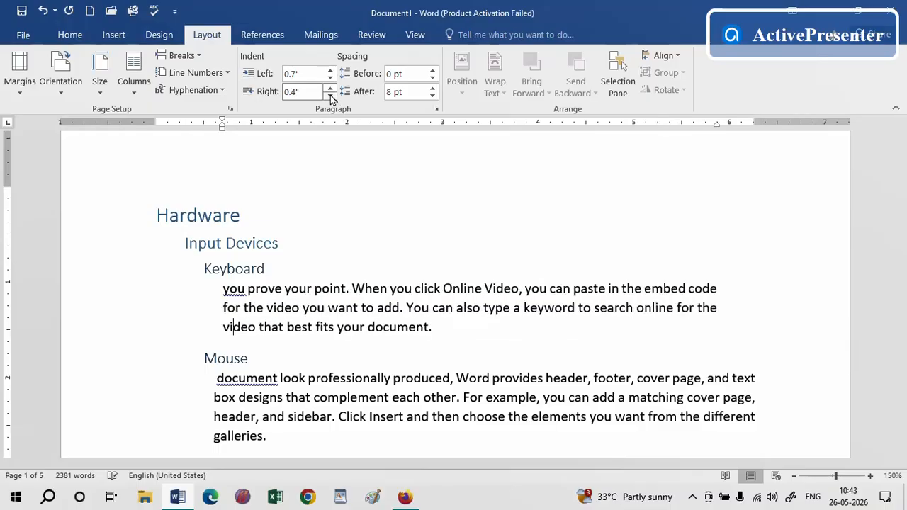
{"action": "left_click", "coordinate": [330, 95]}
{"action": "left_click", "coordinate": [330, 95]}
{"action": "left_click", "coordinate": [330, 95]}
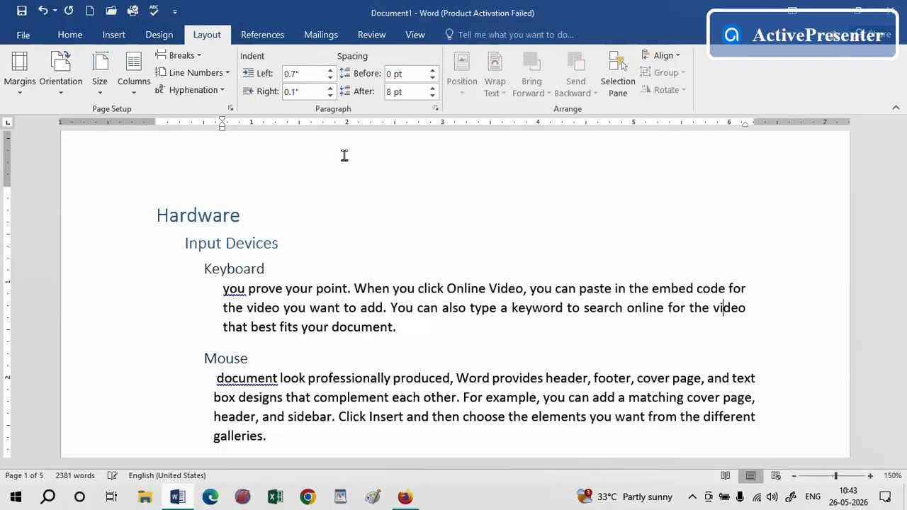
Set the spacing before the paragraph starting "To make your document" on page 2 to 30 pt
{"action": "left_click", "coordinate": [439, 358]}
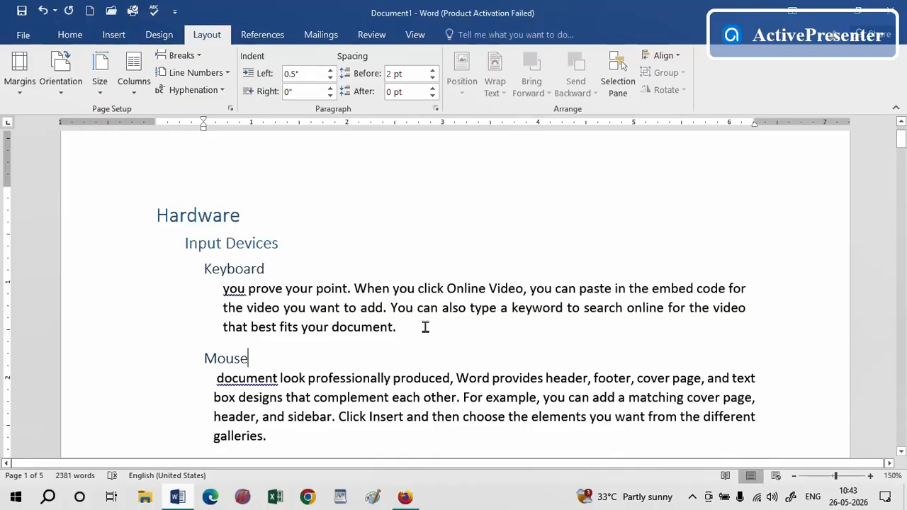
{"action": "left_click", "coordinate": [349, 308]}
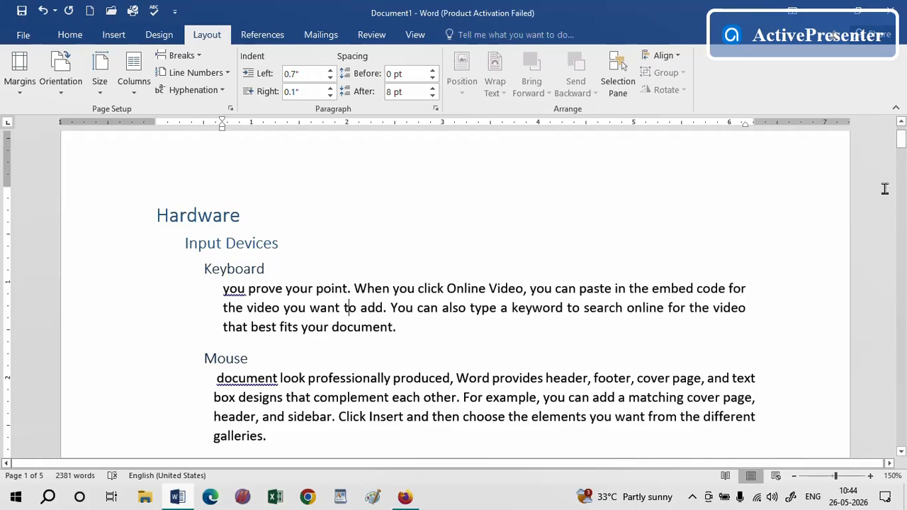
{"action": "left_click_drag", "start_coordinate": [901, 142], "coordinate": [902, 210]}
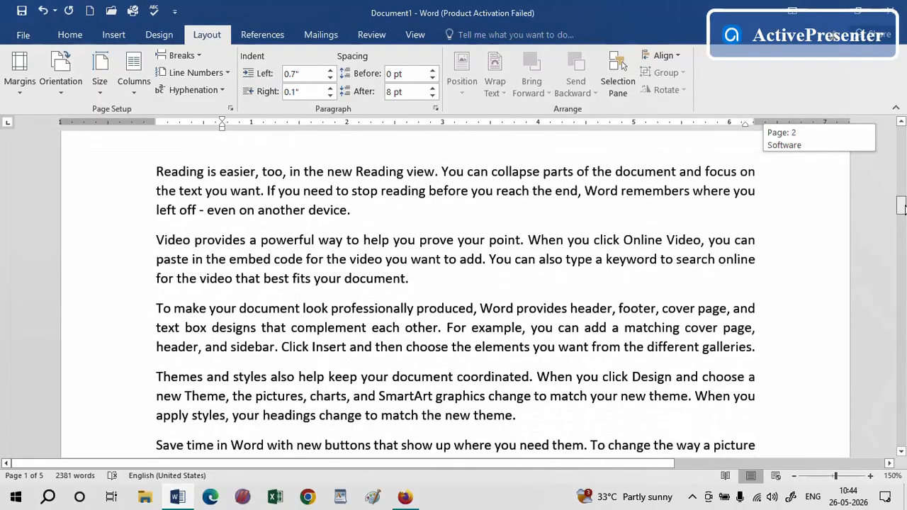
{"action": "left_click", "coordinate": [433, 327]}
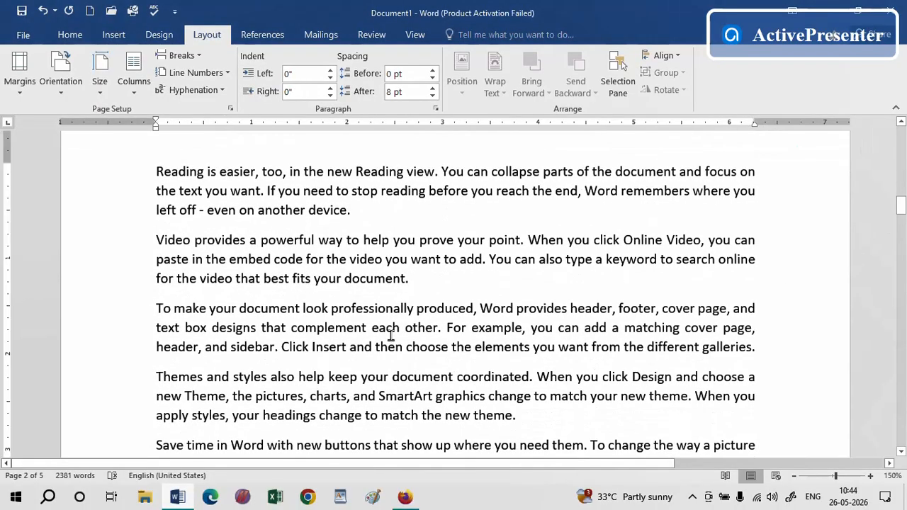
{"action": "left_click_drag", "start_coordinate": [344, 327], "coordinate": [588, 325]}
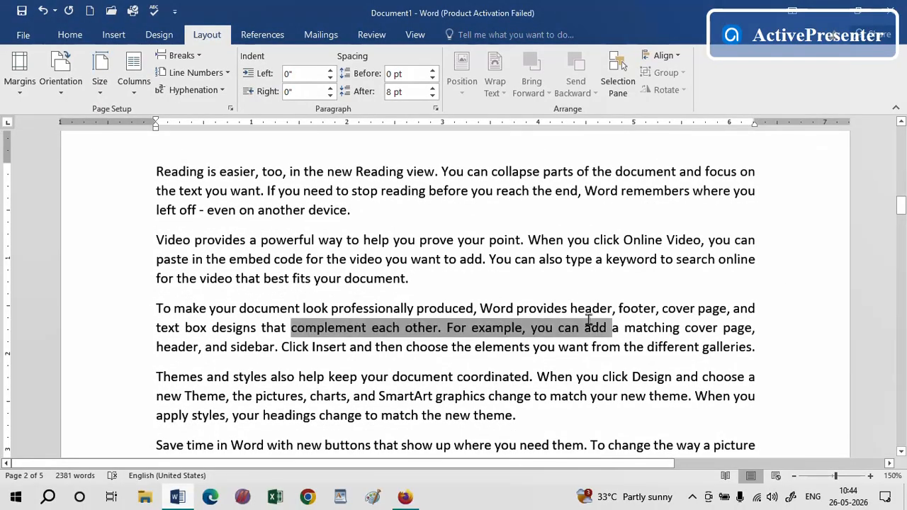
{"action": "left_click", "coordinate": [440, 334]}
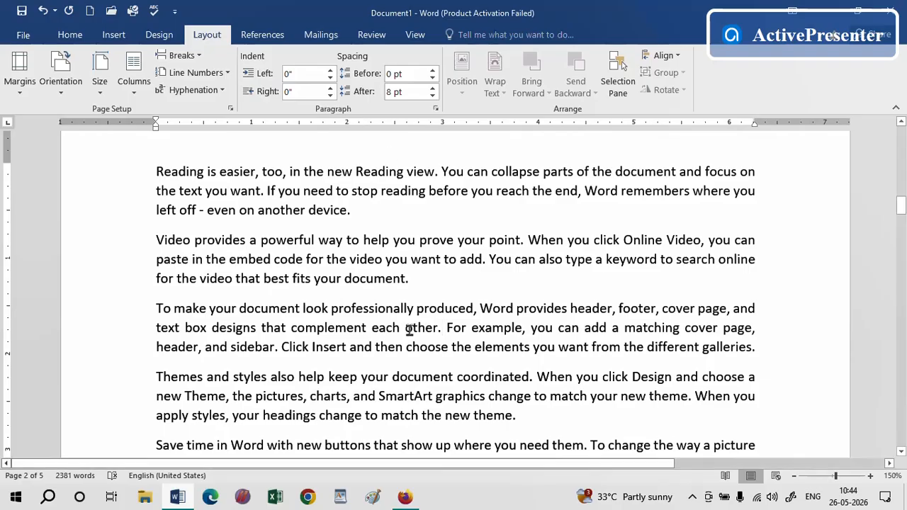
{"action": "left_click", "coordinate": [432, 70]}
{"action": "left_click", "coordinate": [433, 70]}
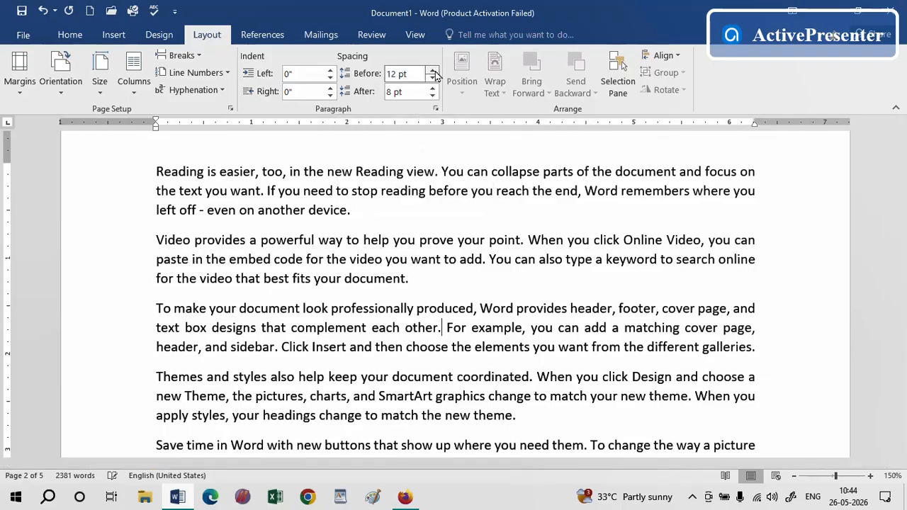
{"action": "left_click", "coordinate": [432, 71]}
{"action": "left_click", "coordinate": [433, 70]}
{"action": "left_click", "coordinate": [433, 71]}
{"action": "left_click", "coordinate": [433, 71]}
{"action": "left_click", "coordinate": [433, 70]}
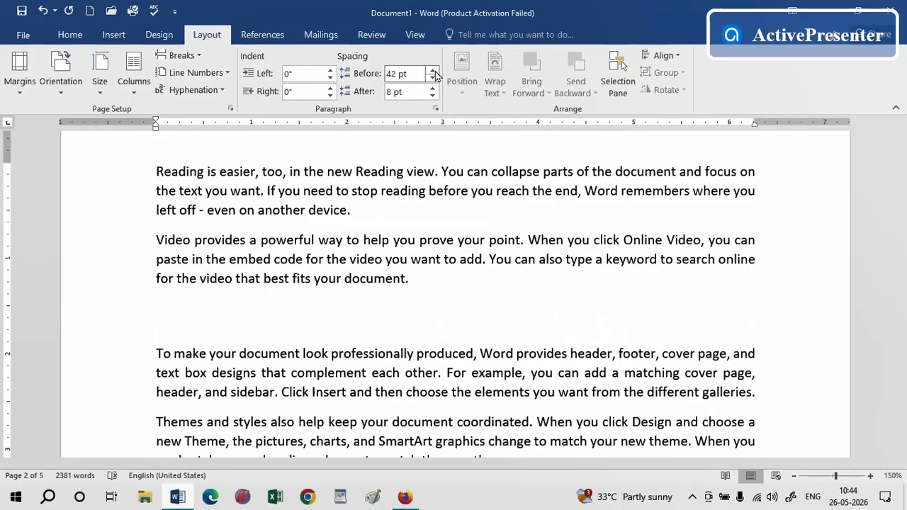
{"action": "left_click", "coordinate": [432, 77]}
Set the spacing of the paragraph starting "To make your document" to 18 pt before and 12 pt after
{"action": "left_click", "coordinate": [432, 77]}
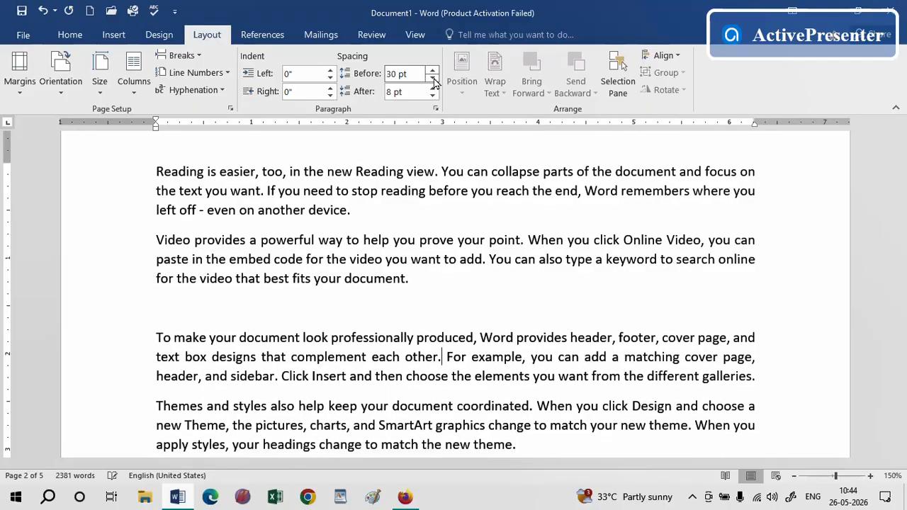
{"action": "left_click", "coordinate": [432, 77]}
{"action": "left_click", "coordinate": [432, 77]}
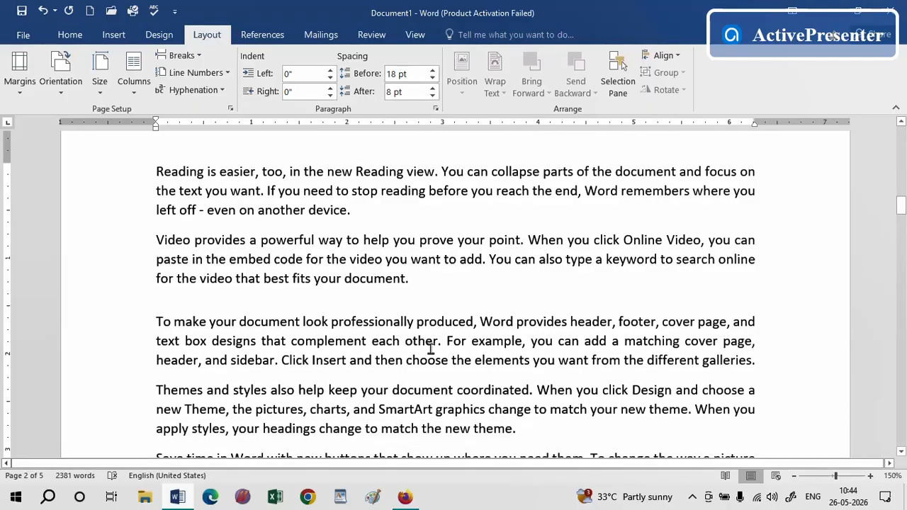
{"action": "left_click", "coordinate": [432, 89]}
{"action": "left_click", "coordinate": [432, 89]}
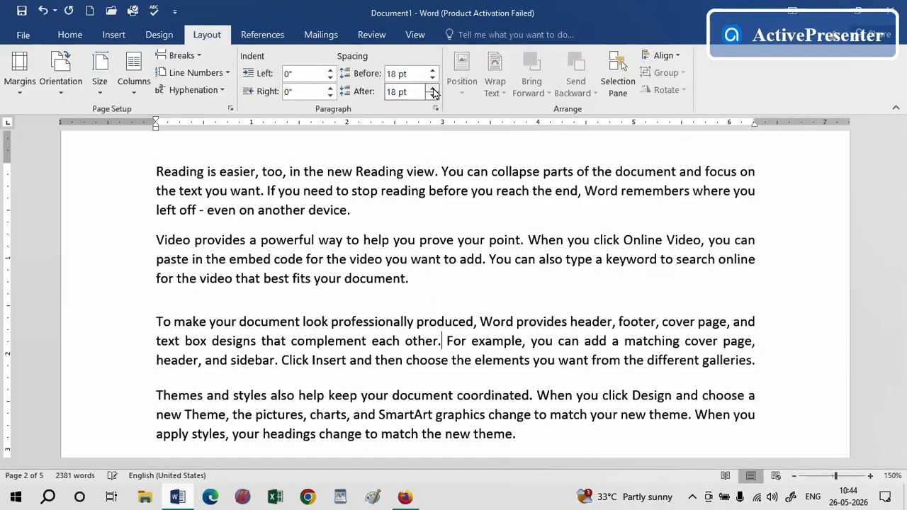
{"action": "left_click", "coordinate": [432, 89]}
{"action": "left_click", "coordinate": [432, 89]}
{"action": "left_click", "coordinate": [432, 88]}
{"action": "left_click", "coordinate": [432, 89]}
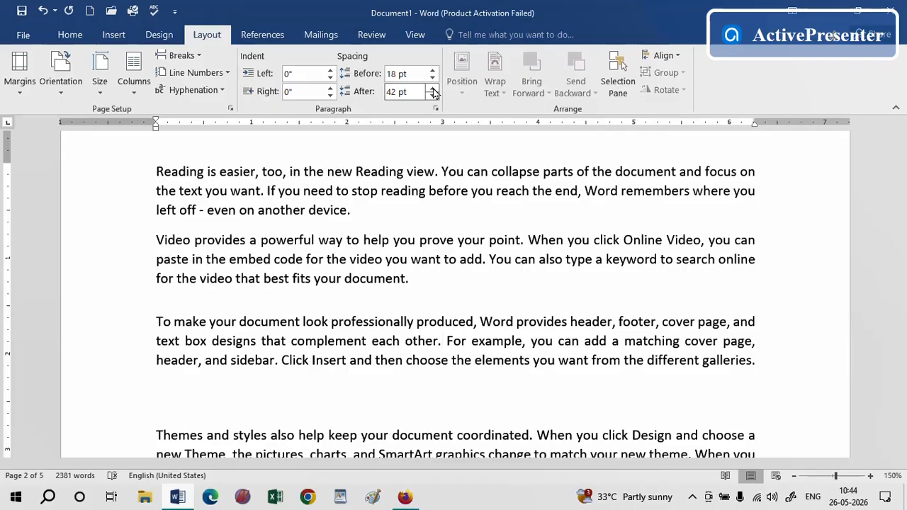
{"action": "left_click", "coordinate": [432, 96]}
{"action": "left_click", "coordinate": [432, 95]}
{"action": "left_click", "coordinate": [432, 96]}
{"action": "left_click", "coordinate": [432, 95]}
{"action": "left_click", "coordinate": [432, 96]}
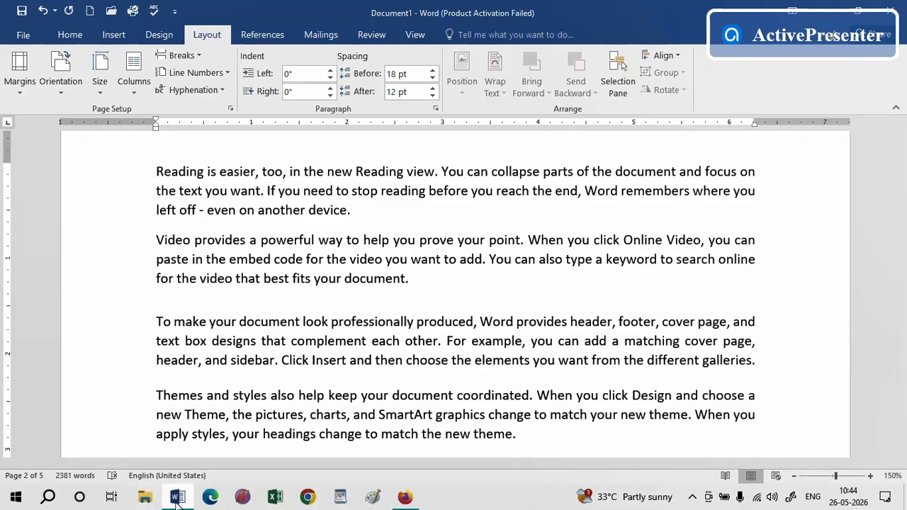
Switch to the MS WORD 2016 PDF to check its topic list, then return to the document's first page
{"action": "left_click", "coordinate": [414, 500]}
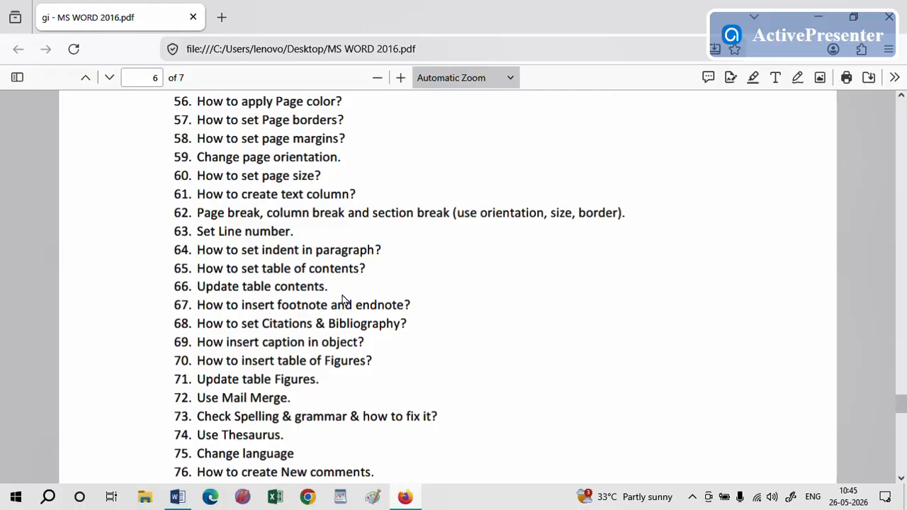
{"action": "left_click", "coordinate": [177, 496]}
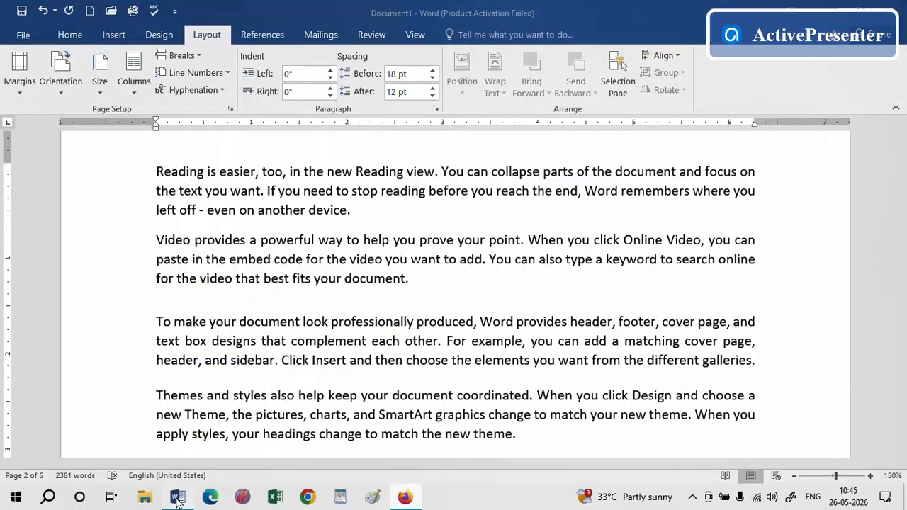
{"action": "left_click_drag", "start_coordinate": [902, 207], "coordinate": [900, 125]}
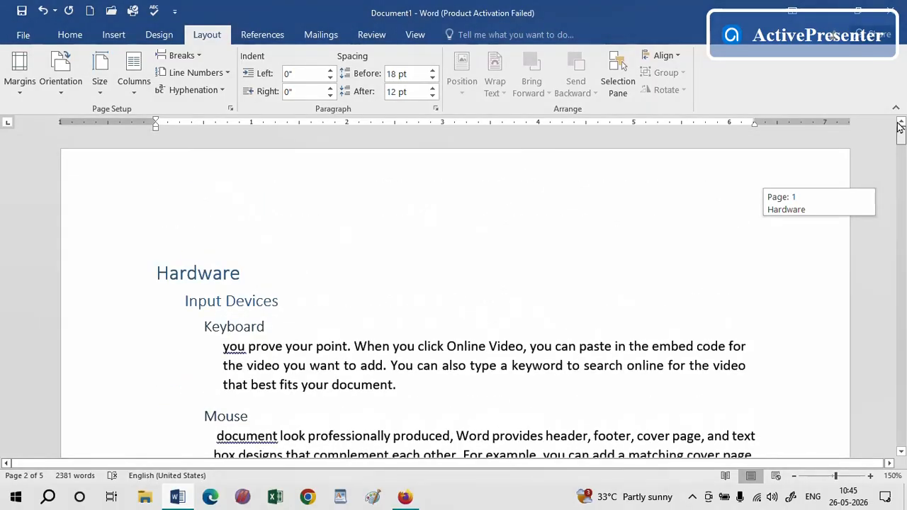
Apply the Heading 1 style to the "Keyboard" line at the top of the document
{"action": "left_click_drag", "start_coordinate": [205, 253], "coordinate": [135, 253]}
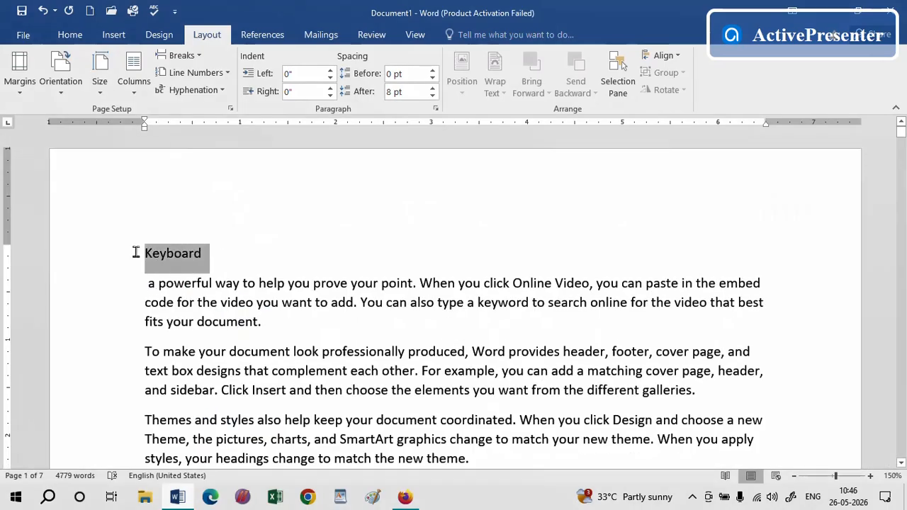
{"action": "left_click", "coordinate": [69, 34]}
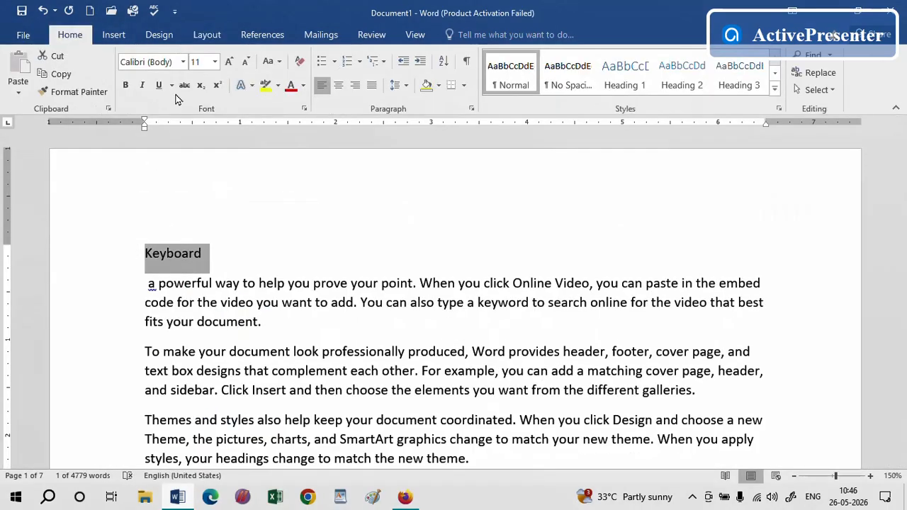
{"action": "left_click", "coordinate": [632, 83]}
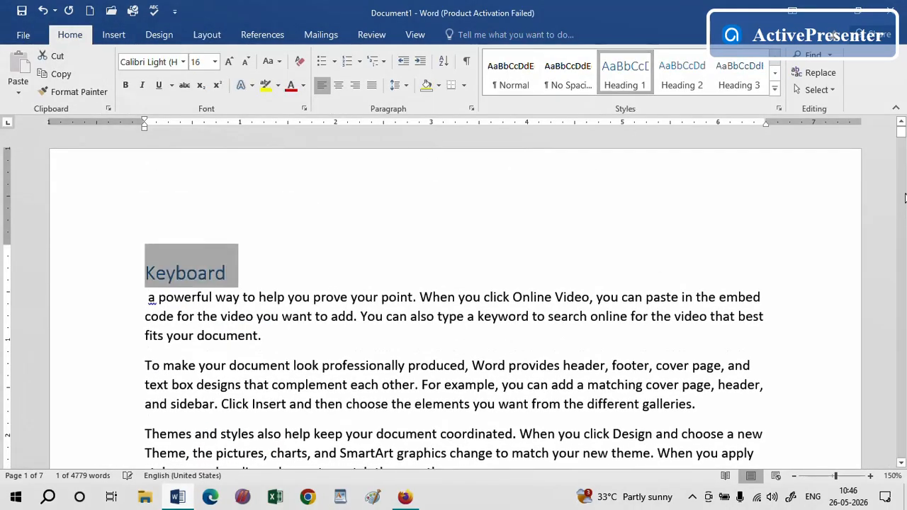
Break the "Themes and styles" paragraph after "Themes", replace that word with the heading "Mouse" and apply Heading 1
{"action": "left_click_drag", "start_coordinate": [899, 131], "coordinate": [900, 180]}
{"action": "left_click", "coordinate": [196, 345]}
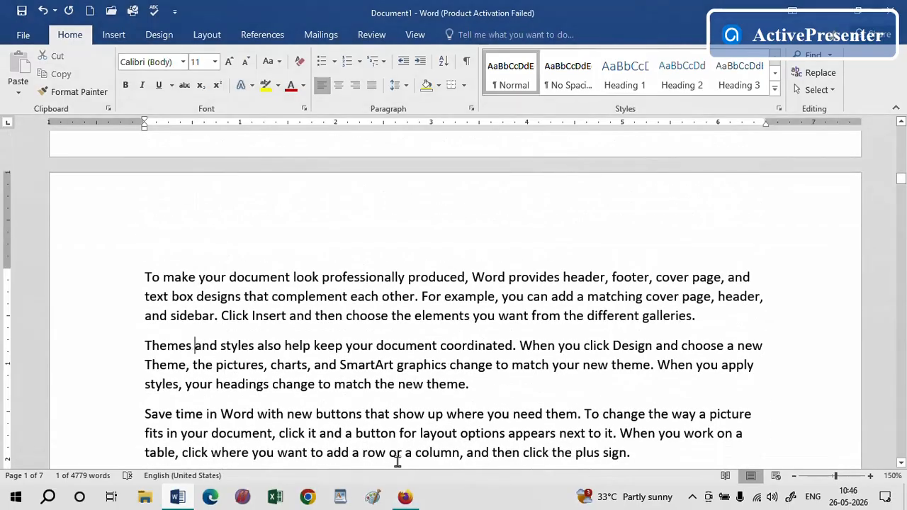
{"action": "key", "text": "Return"}
{"action": "left_click", "coordinate": [118, 354]}
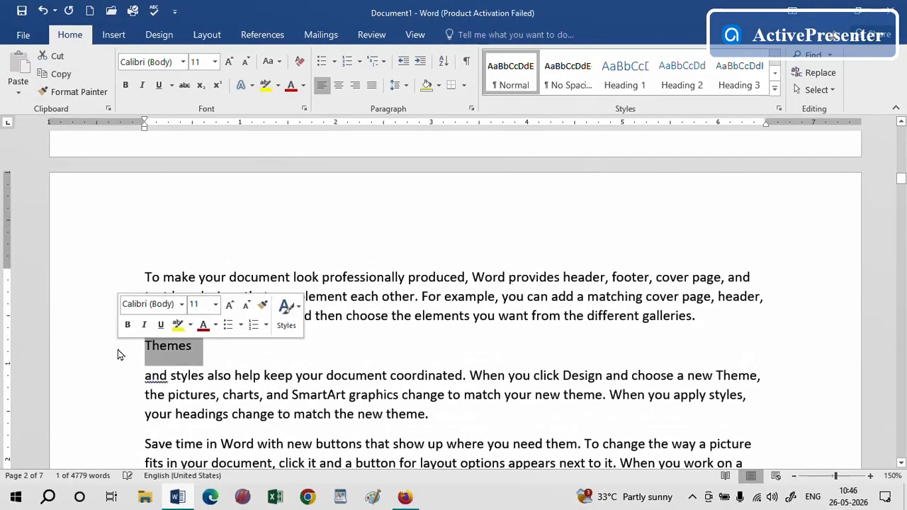
{"action": "type", "text": "Mouse"}
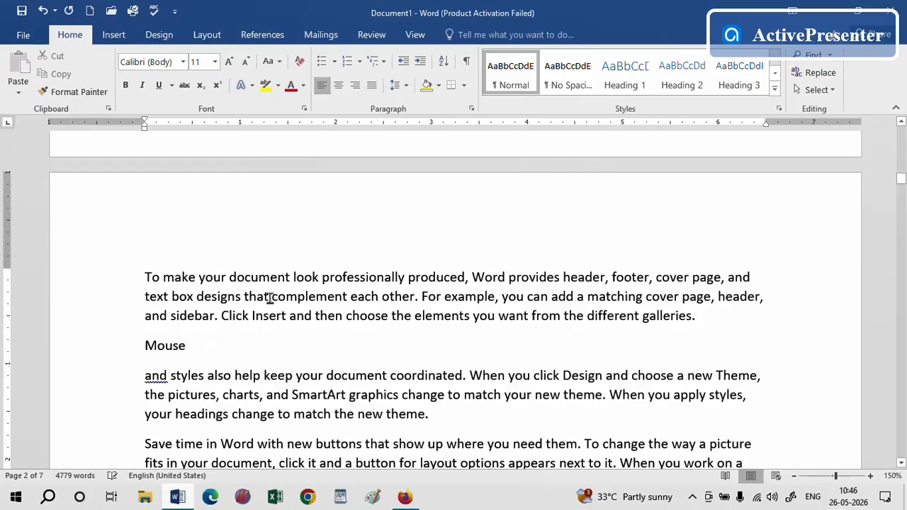
{"action": "left_click", "coordinate": [118, 347]}
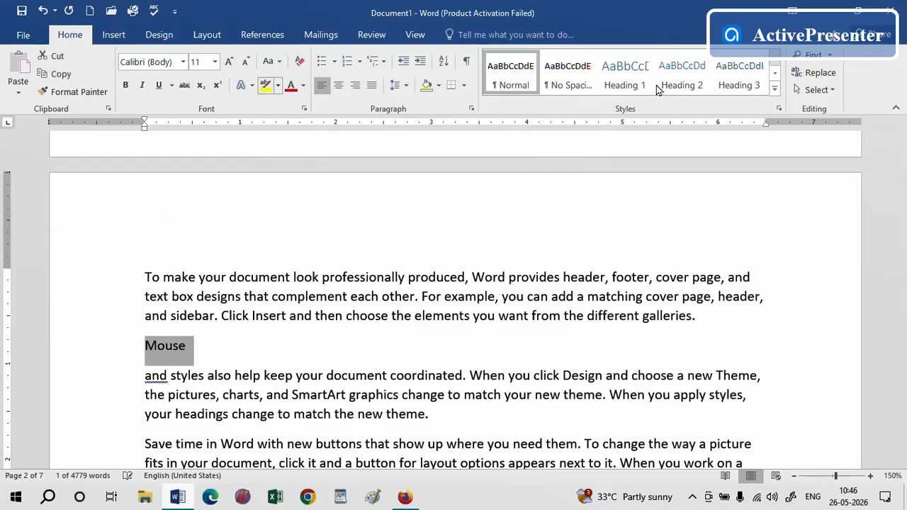
{"action": "left_click", "coordinate": [624, 84]}
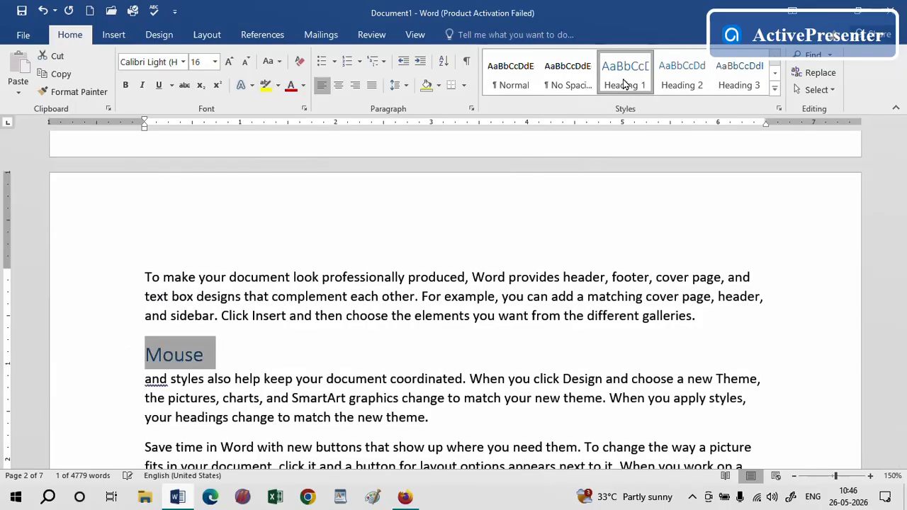
Break the next paragraph after "Save time", replace those words with the heading "Scanner" and apply Heading 1
{"action": "left_click_drag", "start_coordinate": [902, 183], "coordinate": [896, 212]}
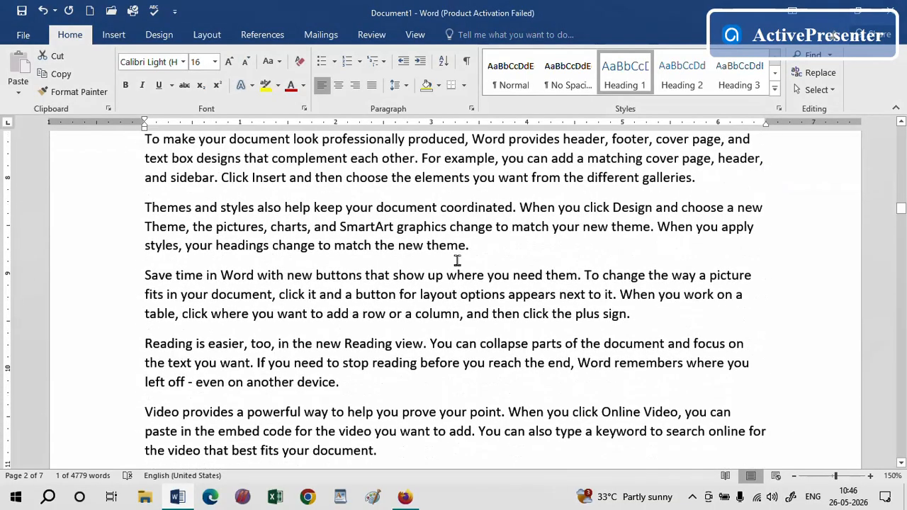
{"action": "left_click", "coordinate": [205, 276]}
{"action": "key", "text": "Return"}
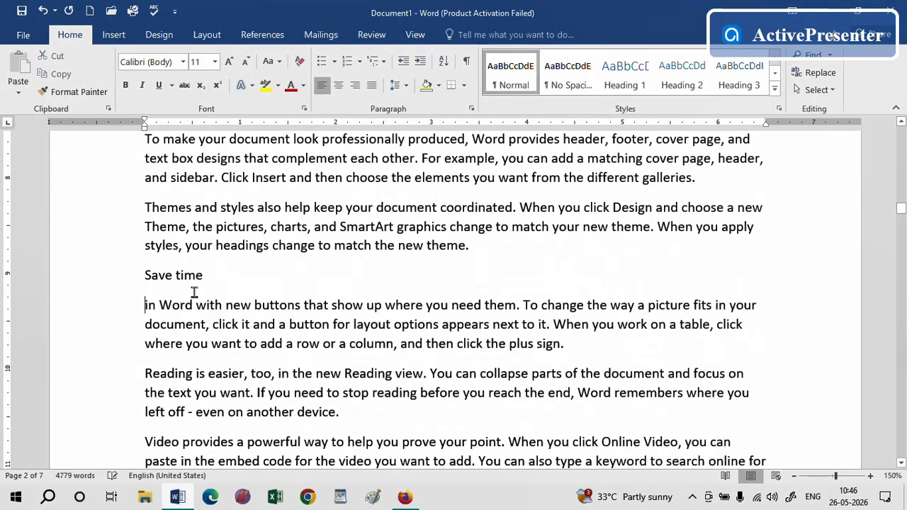
{"action": "left_click", "coordinate": [122, 289]}
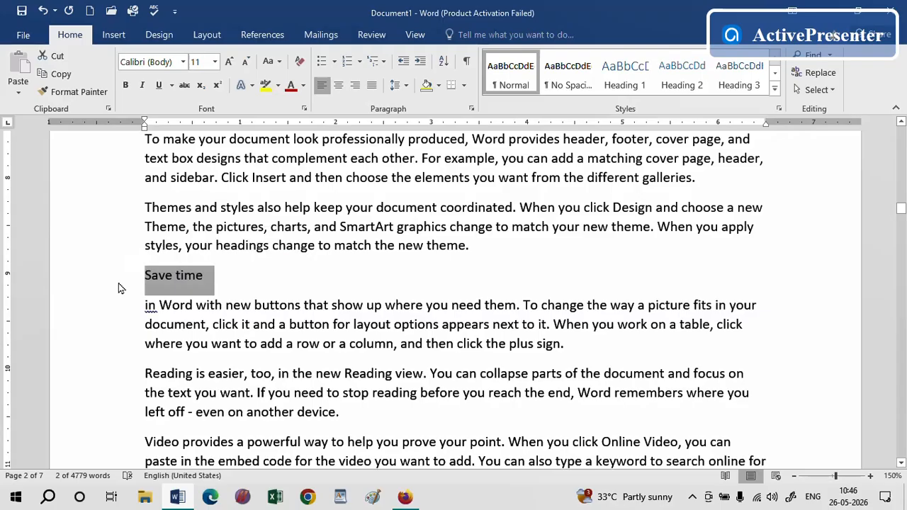
{"action": "type", "text": "Scanner"}
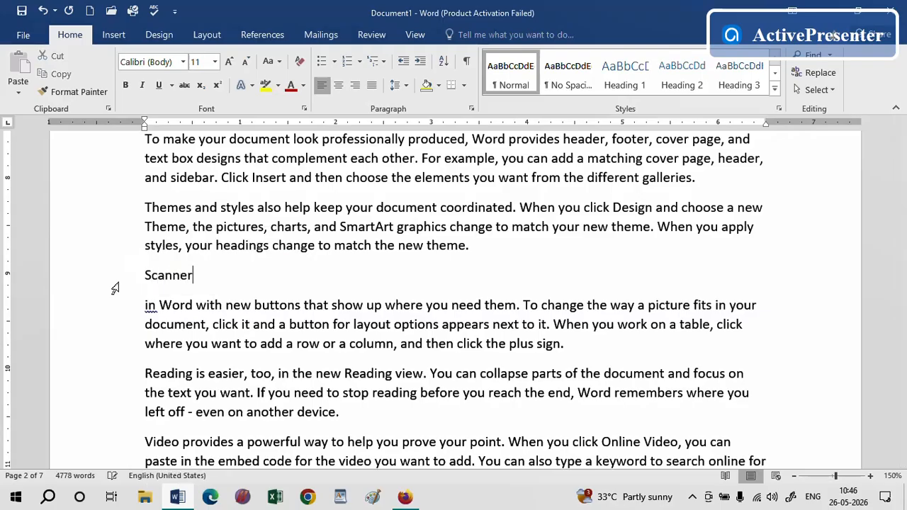
{"action": "double_click", "coordinate": [172, 276]}
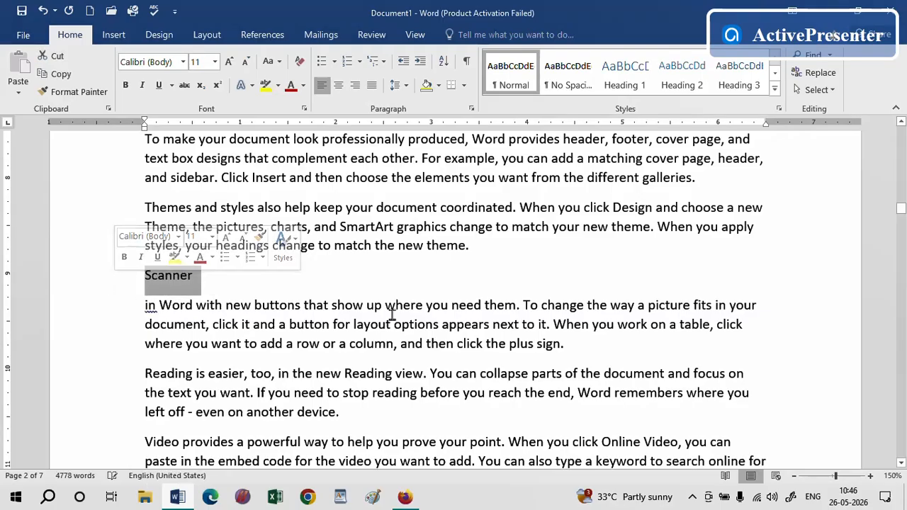
{"action": "left_click", "coordinate": [615, 79]}
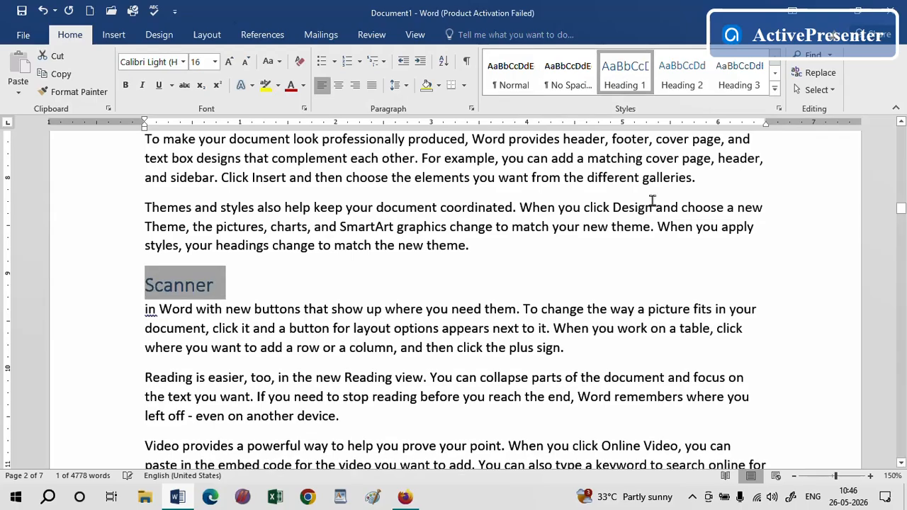
Break the paragraph after "Video provides" and replace those opening words with the line "Camera"
{"action": "left_click_drag", "start_coordinate": [901, 211], "coordinate": [901, 234]}
{"action": "left_click", "coordinate": [233, 328]}
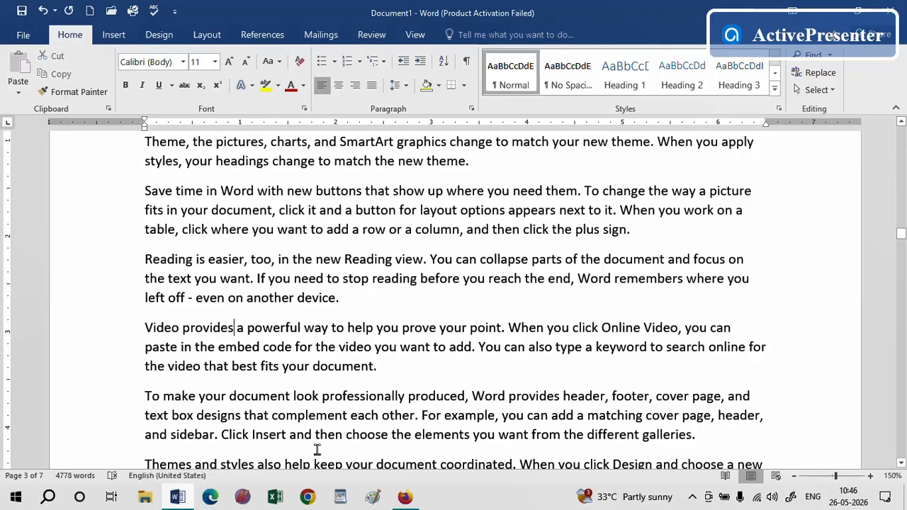
{"action": "key", "text": "Return"}
{"action": "left_click", "coordinate": [249, 328]}
{"action": "left_click", "coordinate": [93, 333]}
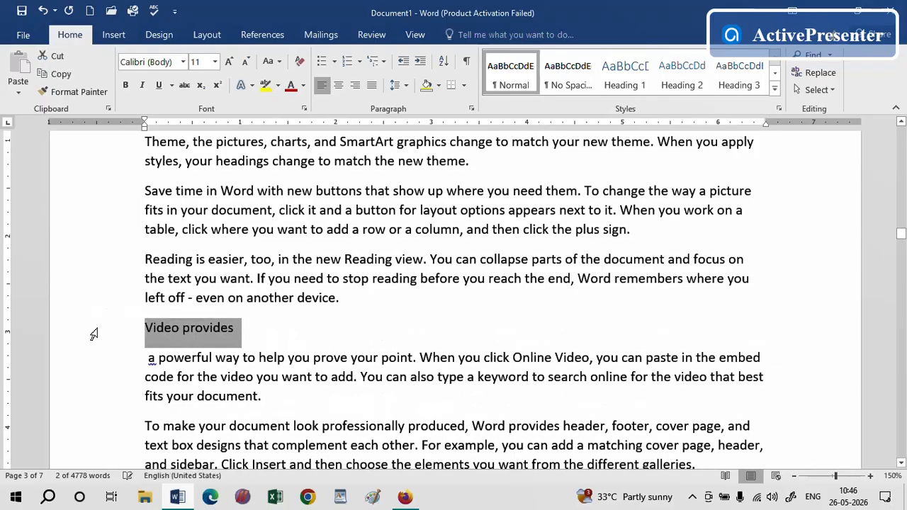
{"action": "type", "text": "Camera"}
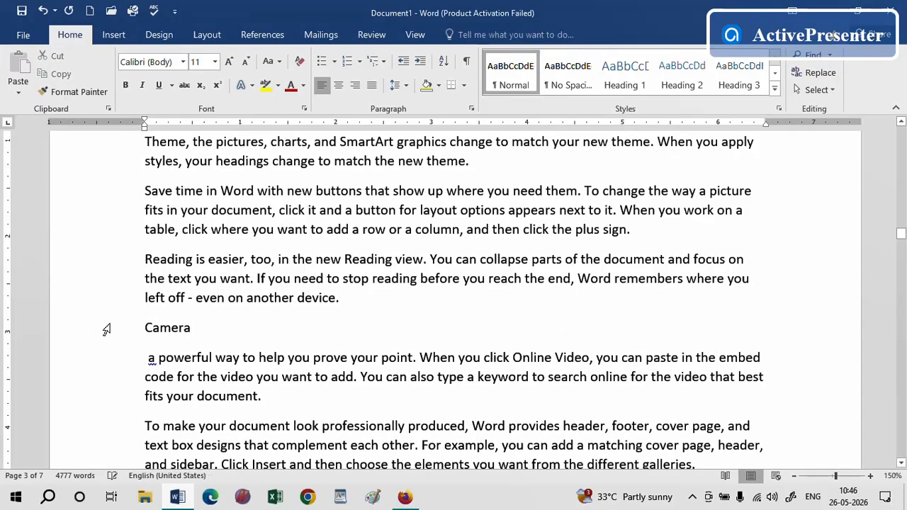
Add the "Camera" line to the table of contents at Level 1
{"action": "left_click", "coordinate": [112, 325]}
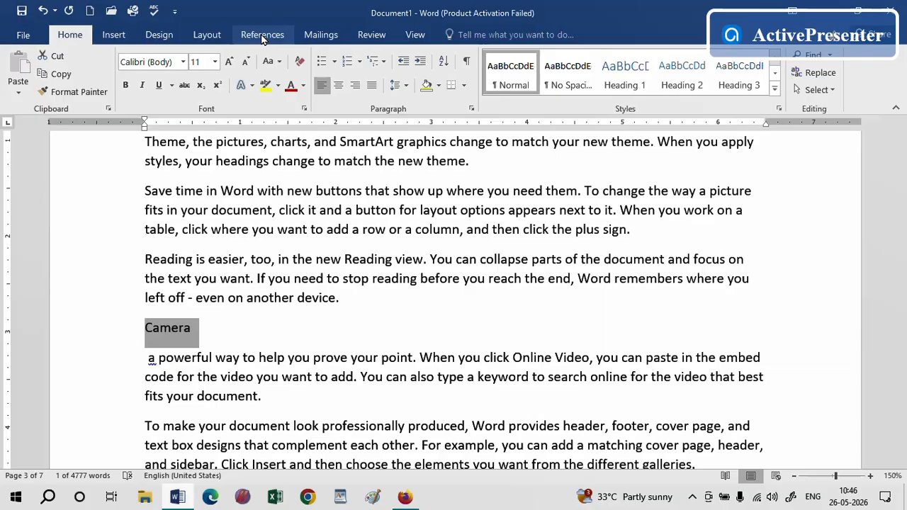
{"action": "left_click", "coordinate": [262, 35]}
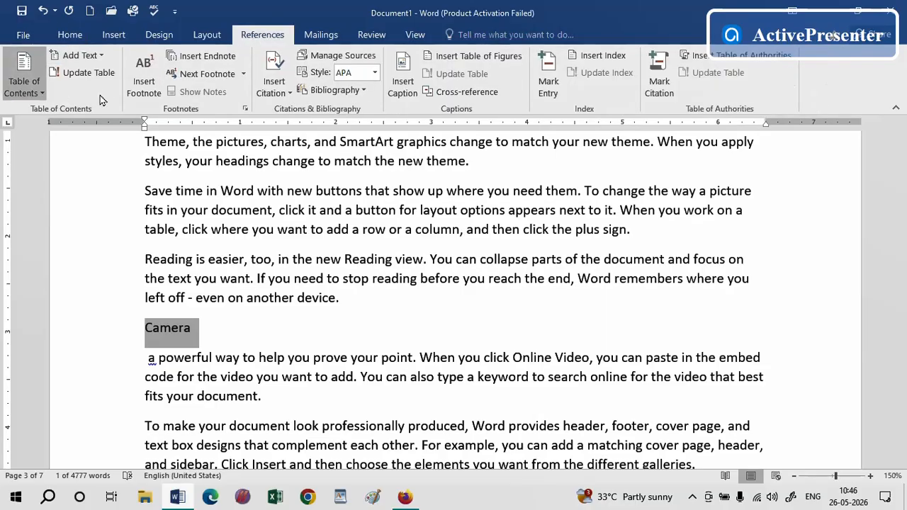
{"action": "left_click", "coordinate": [101, 57]}
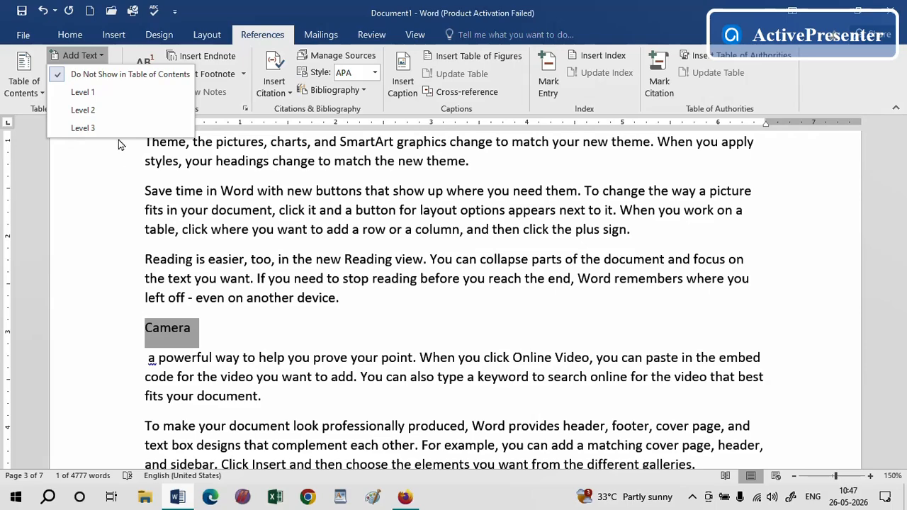
{"action": "left_click", "coordinate": [93, 92]}
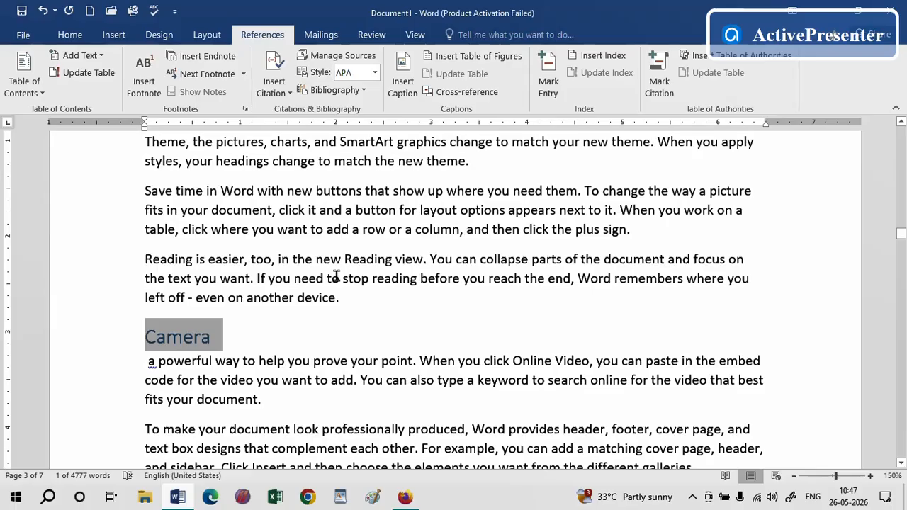
Split off the opening "Save time" words on page 4 as a "Software" line and add it to the table of contents at Level 1
{"action": "left_click", "coordinate": [901, 462]}
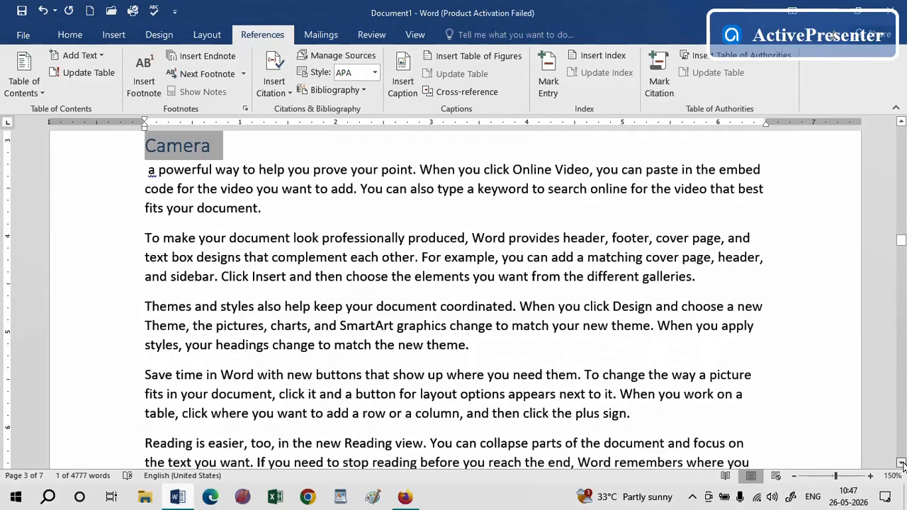
{"action": "left_click_drag", "start_coordinate": [901, 462], "coordinate": [901, 464]}
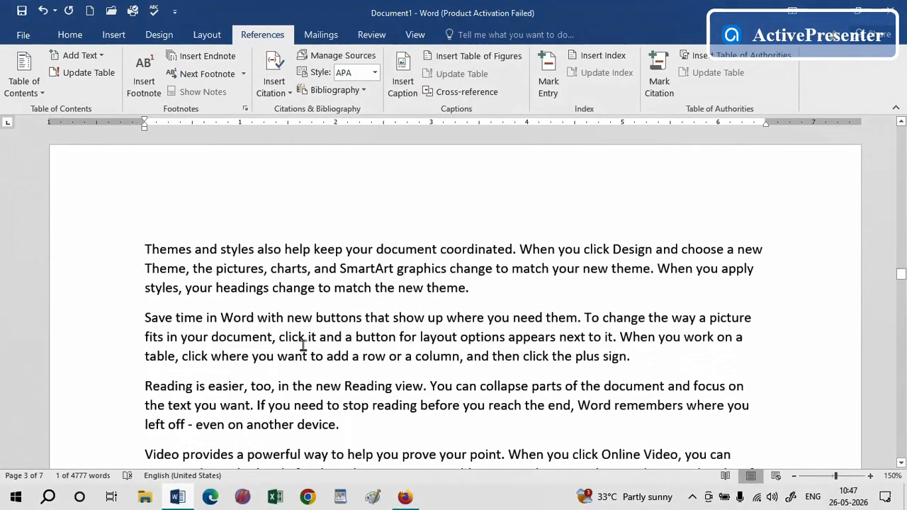
{"action": "left_click", "coordinate": [207, 316]}
{"action": "key", "text": "Return"}
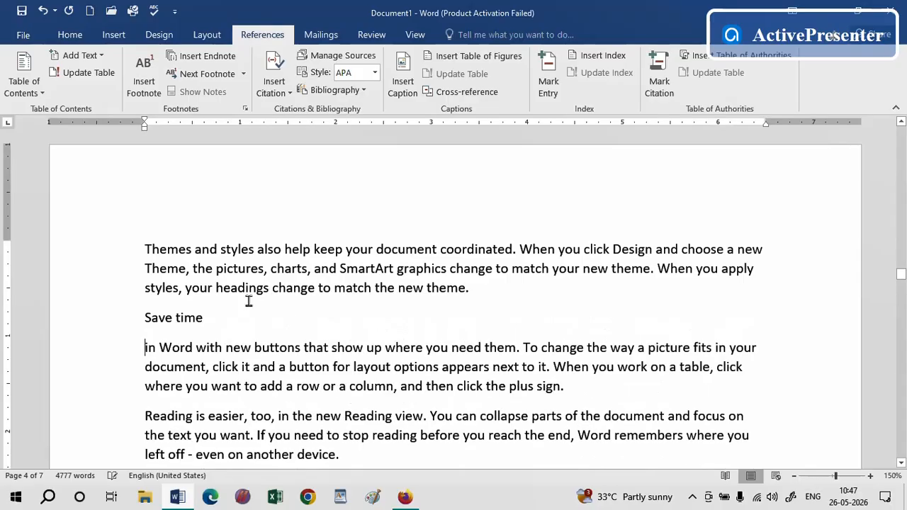
{"action": "left_click_drag", "start_coordinate": [206, 320], "coordinate": [121, 318]}
{"action": "type", "text": "Software"}
{"action": "left_click", "coordinate": [114, 310]}
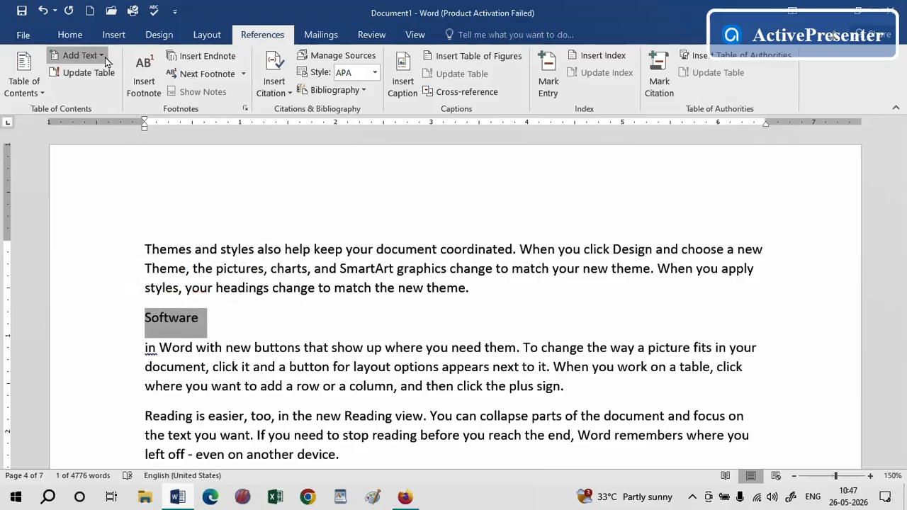
{"action": "left_click", "coordinate": [78, 55]}
{"action": "left_click", "coordinate": [102, 91]}
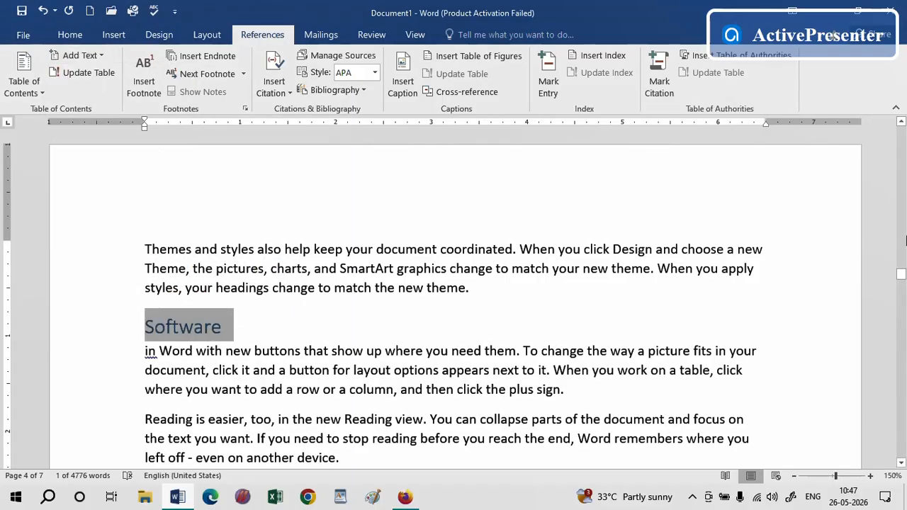
Break the paragraph after "To make your" and replace those opening words with the line "System Software"
{"action": "left_click_drag", "start_coordinate": [902, 277], "coordinate": [902, 282]}
{"action": "left_click", "coordinate": [228, 365]}
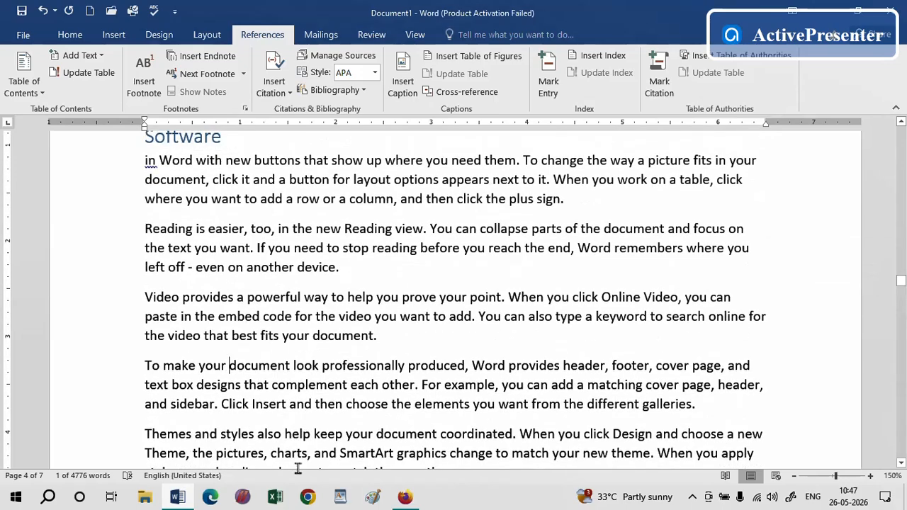
{"action": "key", "text": "Return"}
{"action": "left_click", "coordinate": [103, 371]}
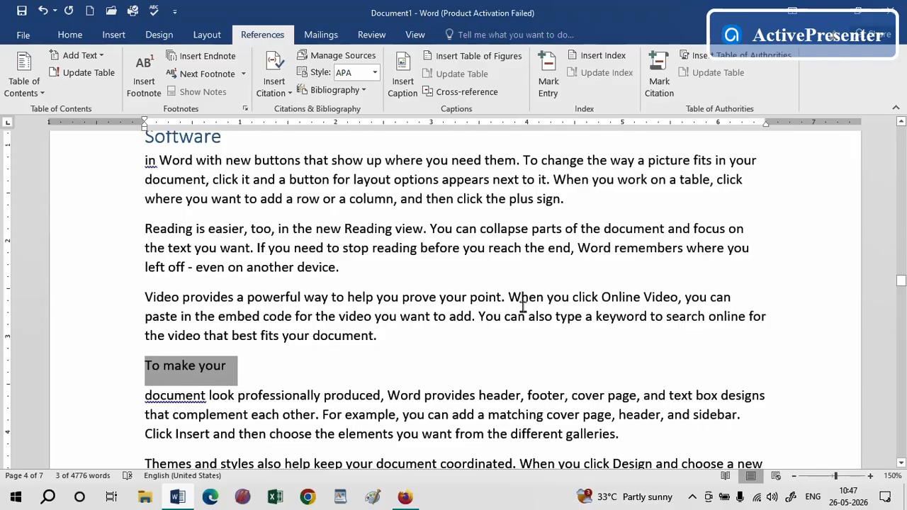
{"action": "type", "text": "System"}
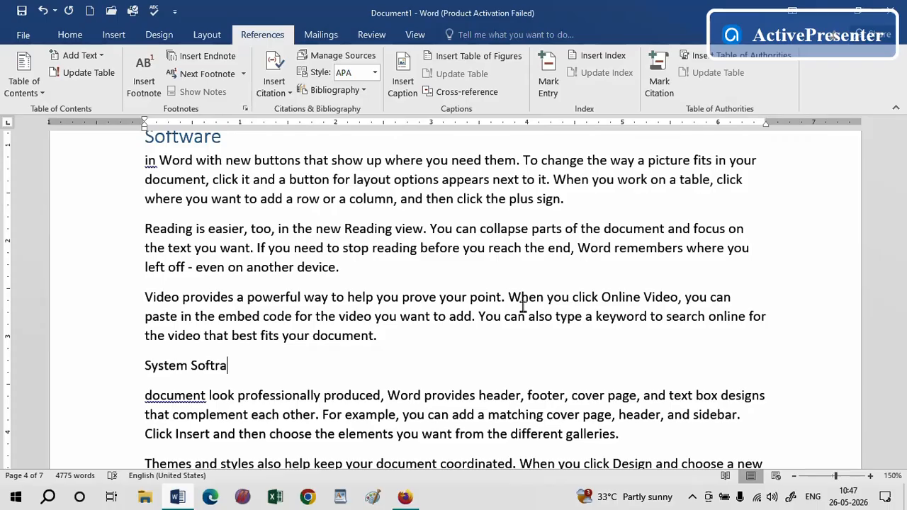
{"action": "type", "text": "Software"}
Add the "System Software" line to the table of contents at Level 2
{"action": "key", "text": "ctrl+shift+Left"}
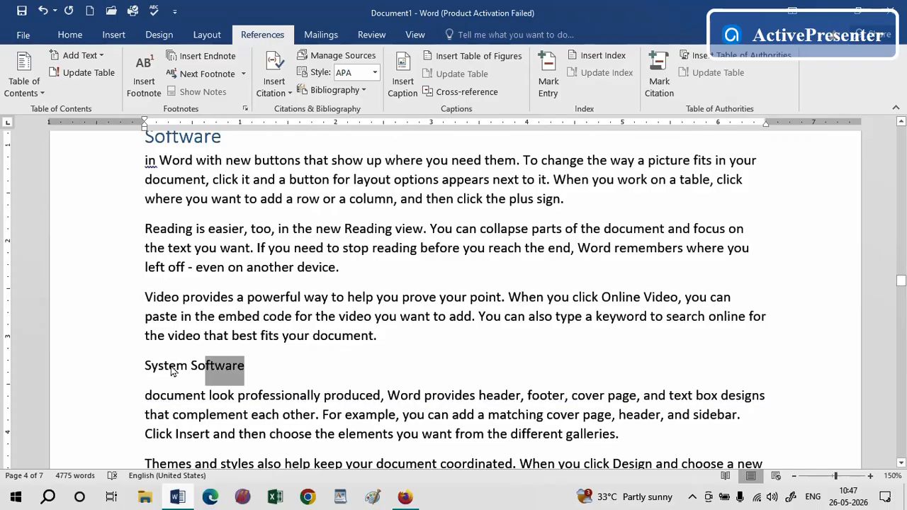
{"action": "key", "text": "ctrl+shift+Left"}
{"action": "left_click", "coordinate": [76, 55]}
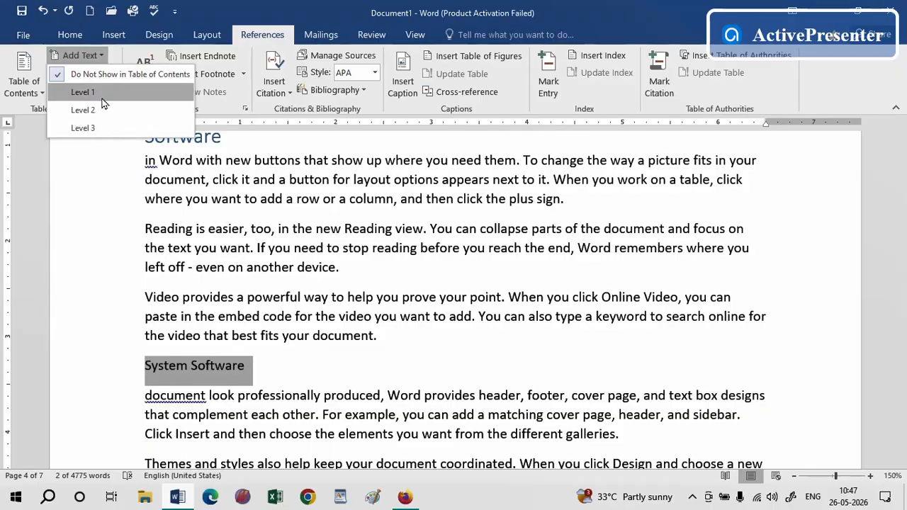
{"action": "left_click", "coordinate": [101, 95]}
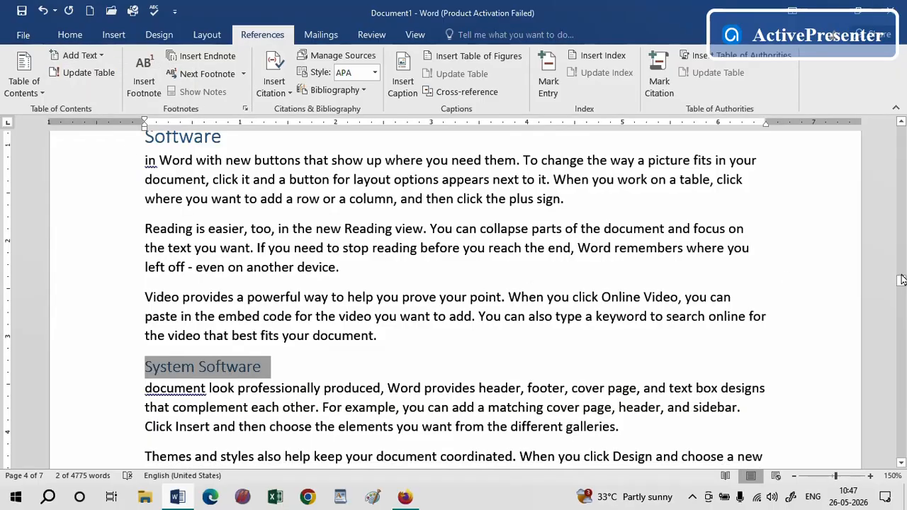
Break the paragraph after "Save time in Word" and replace those words with the line "Application Software"
{"action": "scroll", "coordinate": [901, 280], "scroll_direction": "down", "scroll_amount": 5}
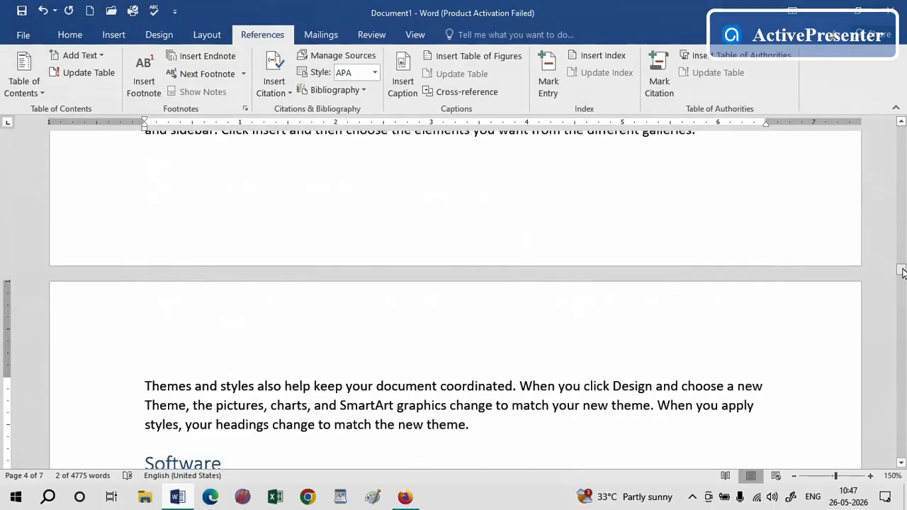
{"action": "left_click_drag", "start_coordinate": [900, 274], "coordinate": [901, 301]}
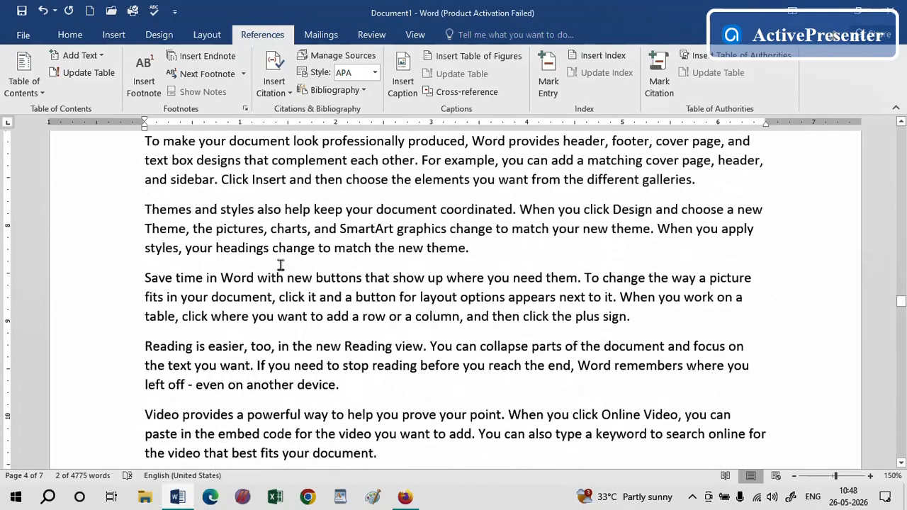
{"action": "left_click", "coordinate": [257, 278]}
{"action": "key", "text": "Return"}
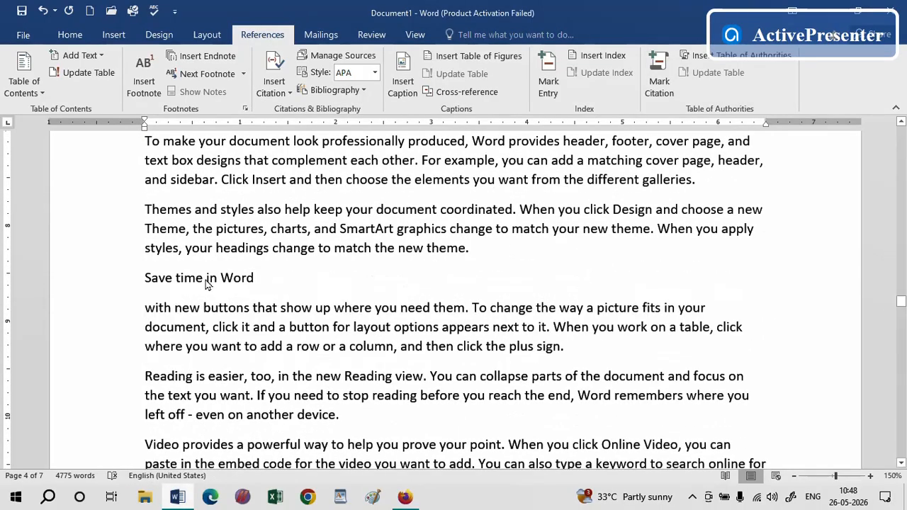
{"action": "left_click", "coordinate": [133, 284]}
{"action": "type", "text": "Appl"}
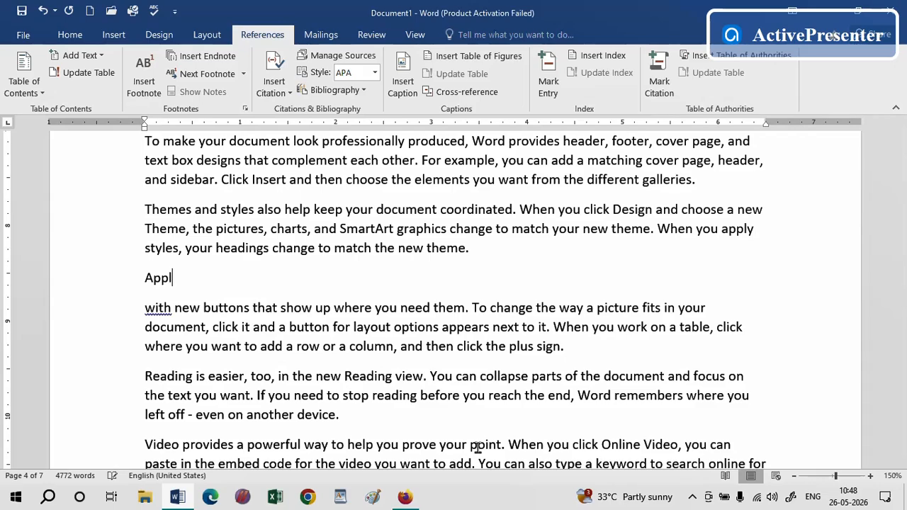
{"action": "type", "text": "ication Software"}
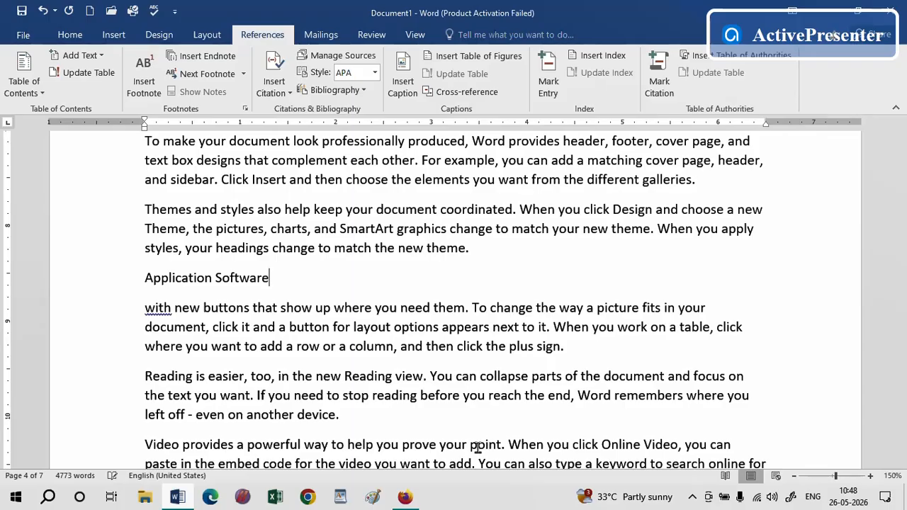
Add the "Application Software" line to the table of contents at Level 2
{"action": "left_click", "coordinate": [106, 277]}
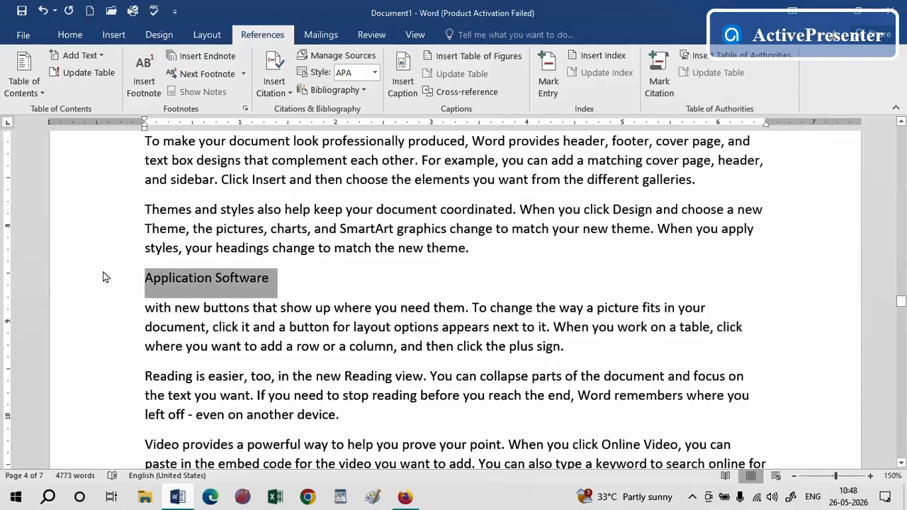
{"action": "left_click", "coordinate": [102, 57]}
{"action": "left_click", "coordinate": [103, 96]}
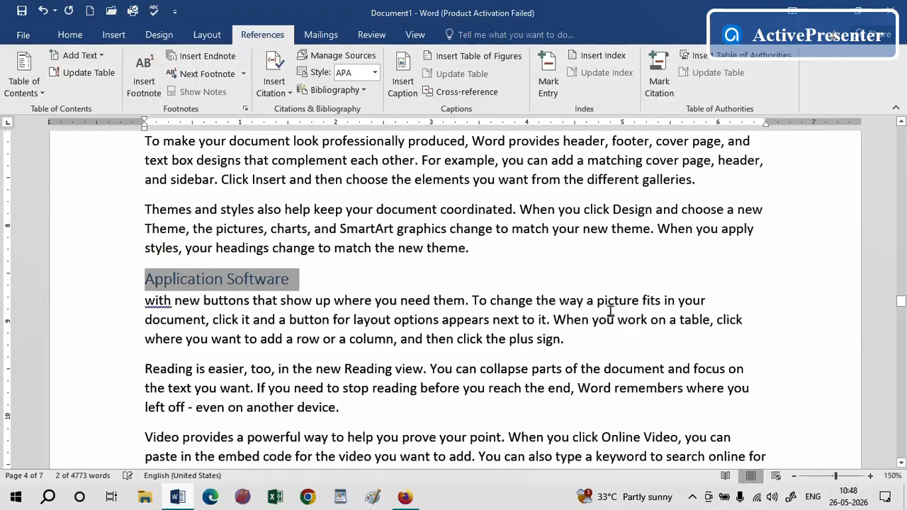
Split off the opening "Save time in" words on page 5 as a "Memory" line and add it to the table of contents at Level 1
{"action": "left_click_drag", "start_coordinate": [900, 301], "coordinate": [898, 327]}
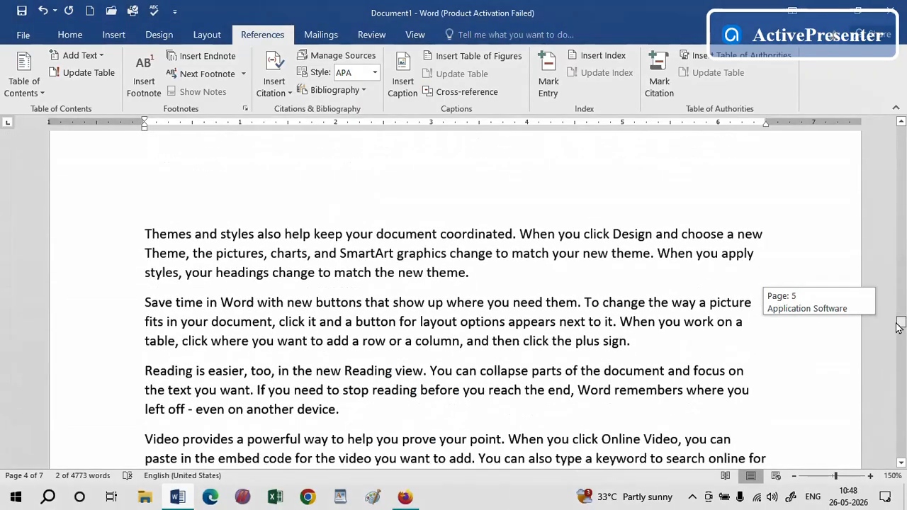
{"action": "left_click", "coordinate": [220, 303]}
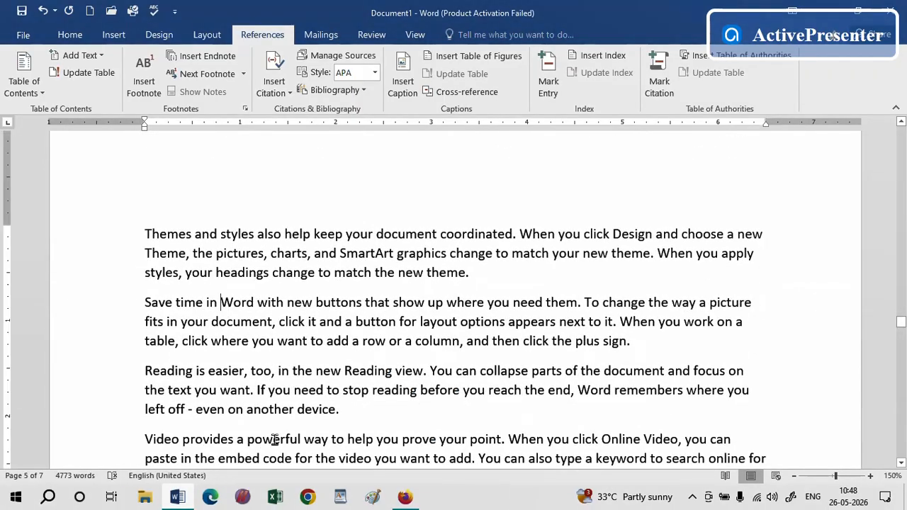
{"action": "key", "text": "Return"}
{"action": "left_click_drag", "start_coordinate": [220, 302], "coordinate": [105, 308]}
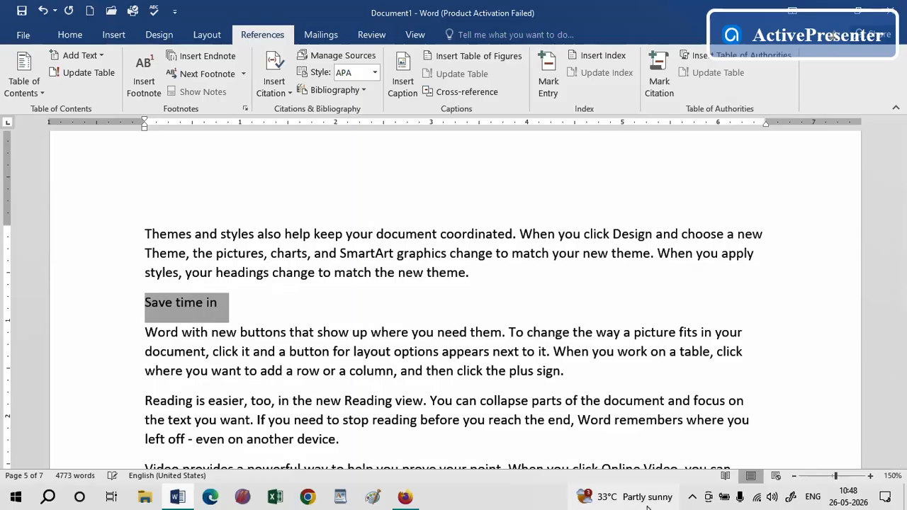
{"action": "type", "text": "Memo"}
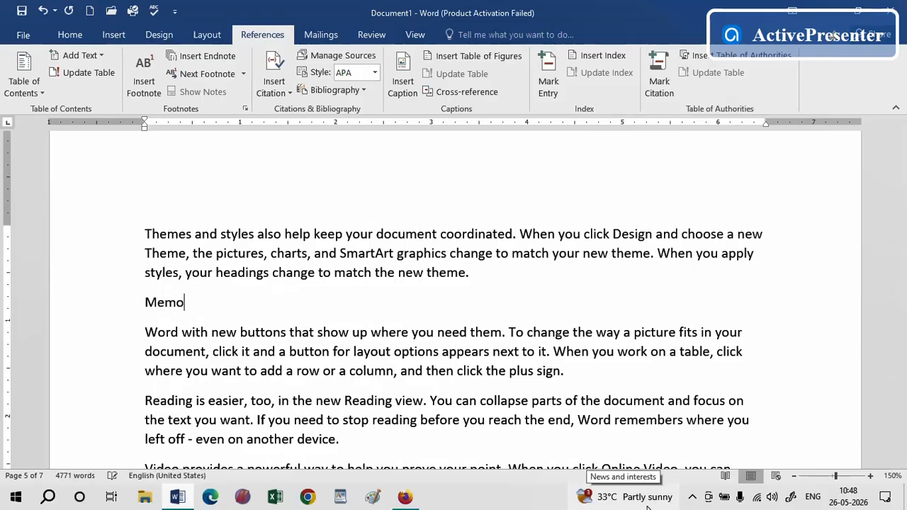
{"action": "type", "text": "ry"}
{"action": "left_click_drag", "start_coordinate": [228, 304], "coordinate": [127, 314]}
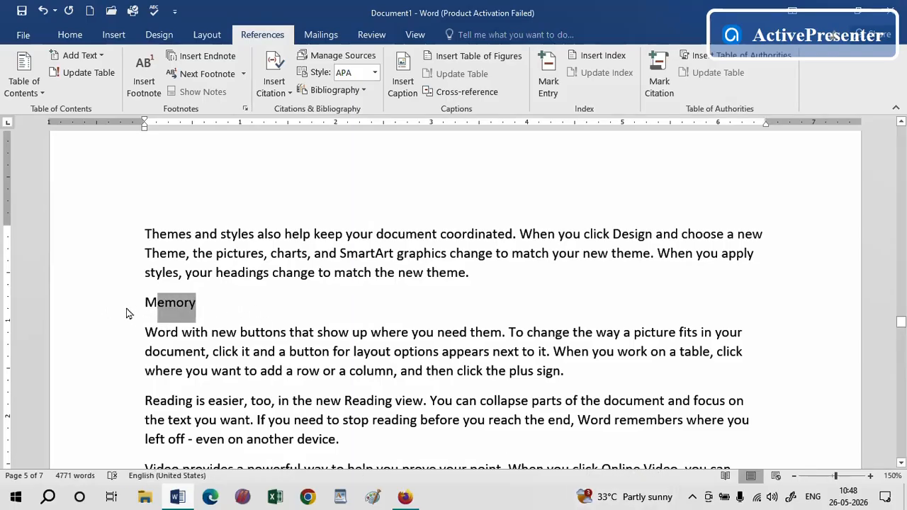
{"action": "left_click", "coordinate": [103, 57]}
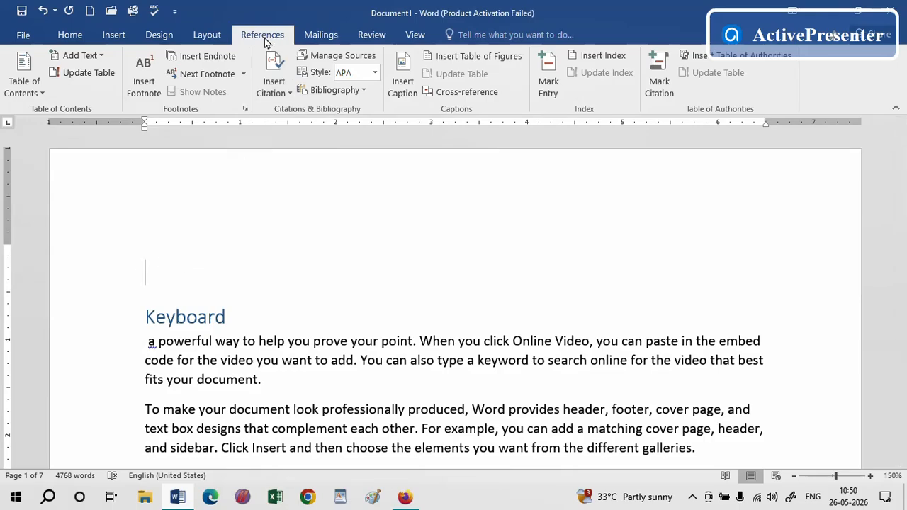
Insert an Automatic Table 2 table of contents at the start of the document
{"action": "left_click", "coordinate": [42, 89]}
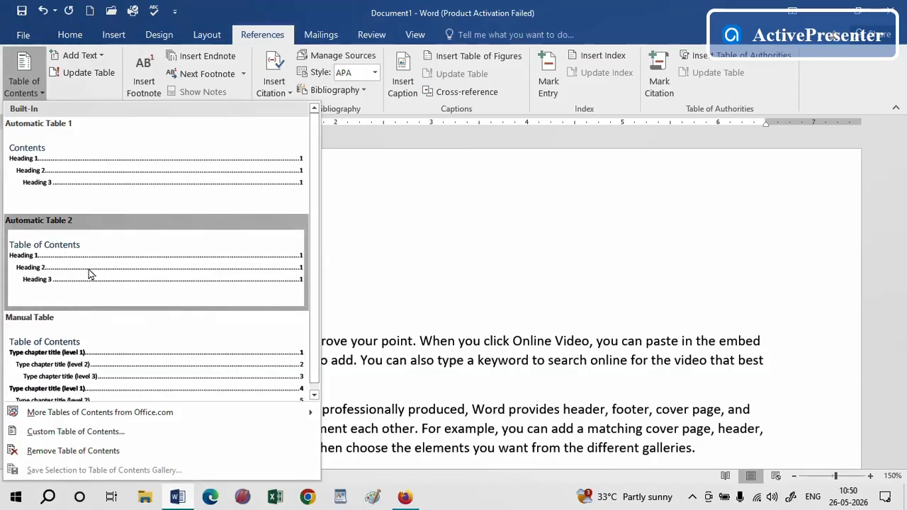
{"action": "left_click", "coordinate": [138, 272]}
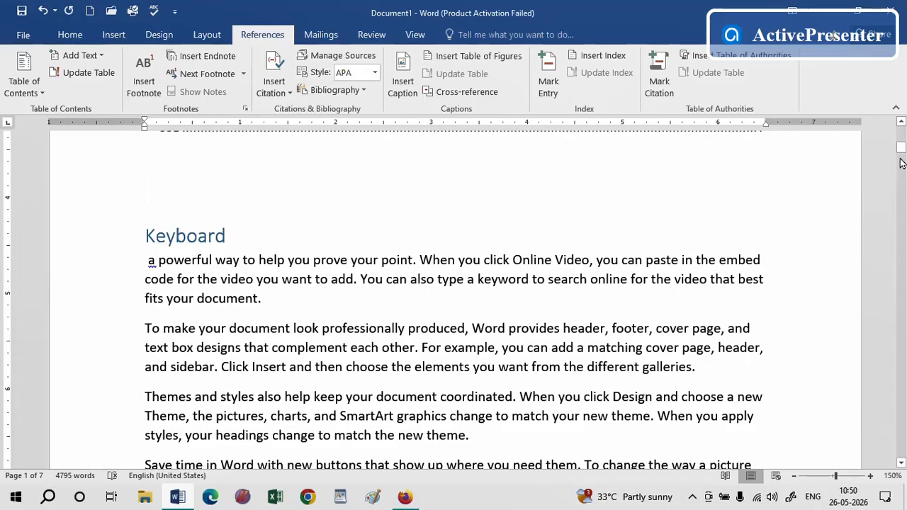
Browse the new table of contents and follow its entries to jump to the corresponding headings
{"action": "left_click_drag", "start_coordinate": [900, 153], "coordinate": [900, 143]}
{"action": "left_click", "coordinate": [901, 463]}
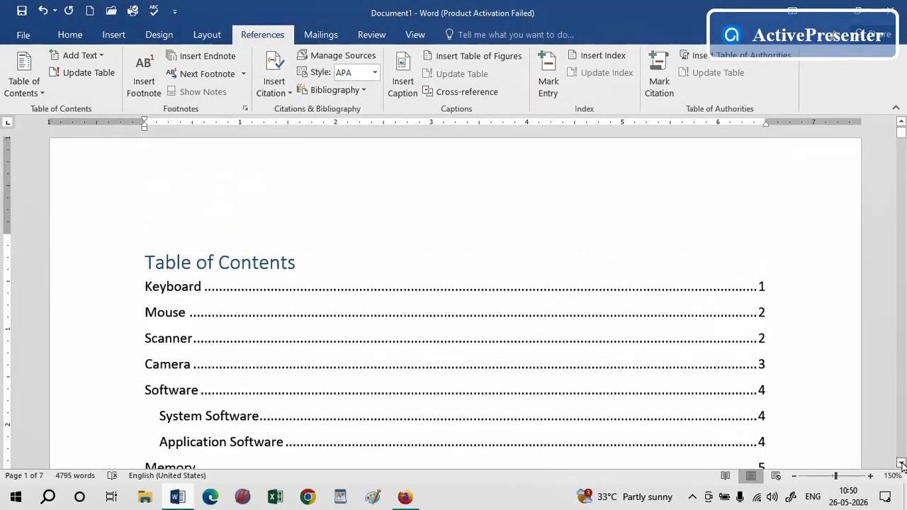
{"action": "left_click", "coordinate": [158, 228]}
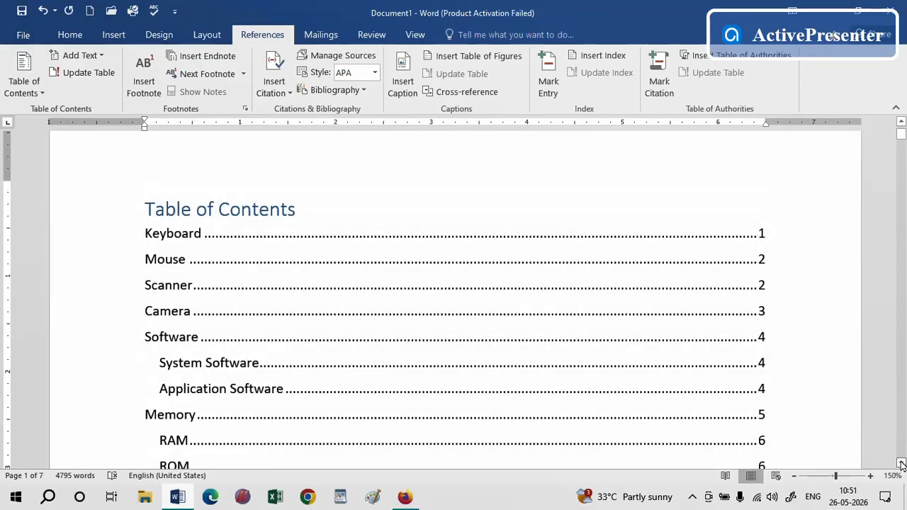
{"action": "left_click_drag", "start_coordinate": [901, 463], "coordinate": [901, 464]}
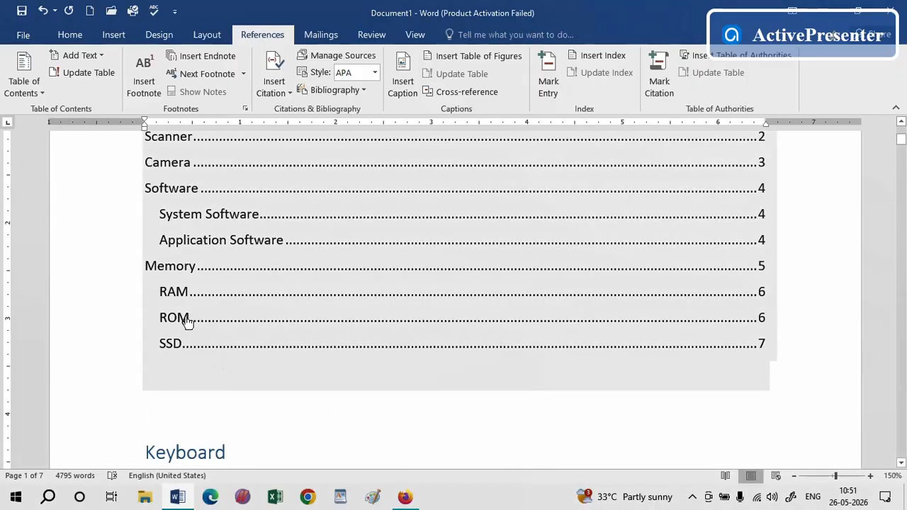
{"action": "left_click", "coordinate": [186, 320], "text": "ctrl"}
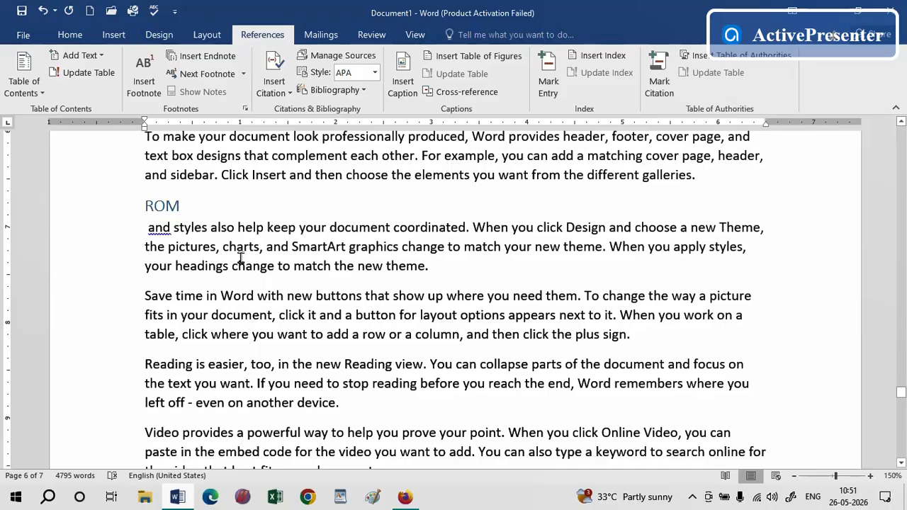
{"action": "left_click_drag", "start_coordinate": [900, 393], "coordinate": [903, 114]}
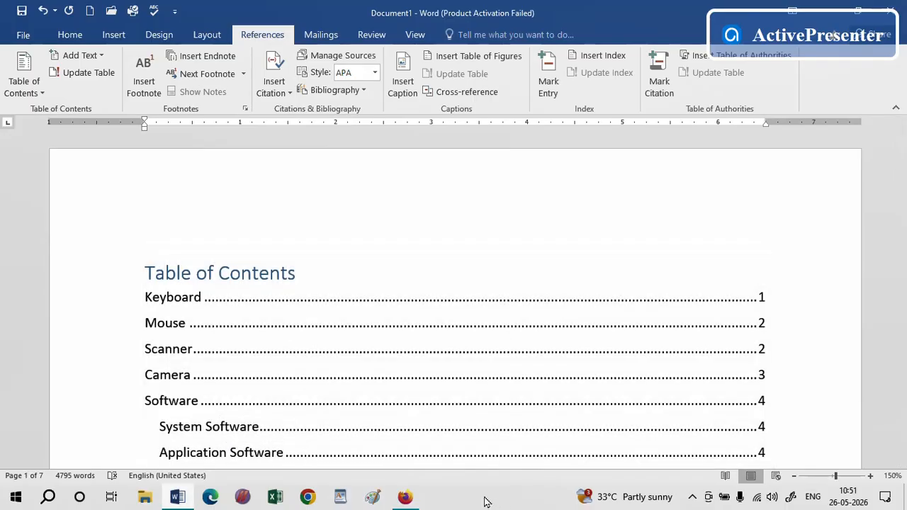
{"action": "left_click", "coordinate": [234, 402]}
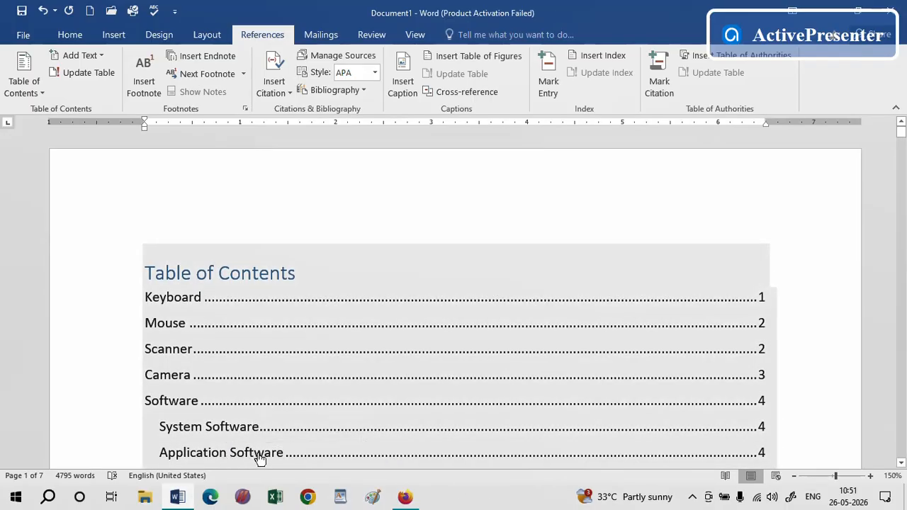
{"action": "left_click", "coordinate": [257, 453], "text": "ctrl"}
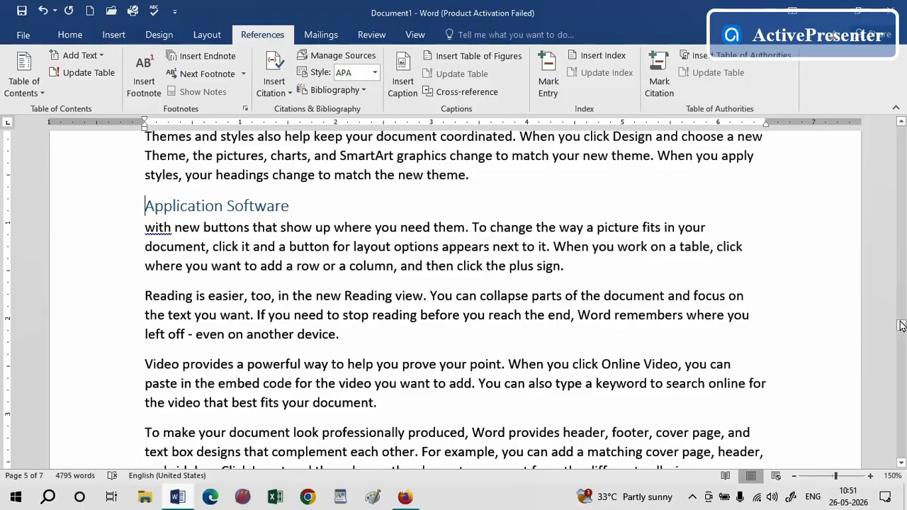
{"action": "left_click_drag", "start_coordinate": [901, 328], "coordinate": [890, 435]}
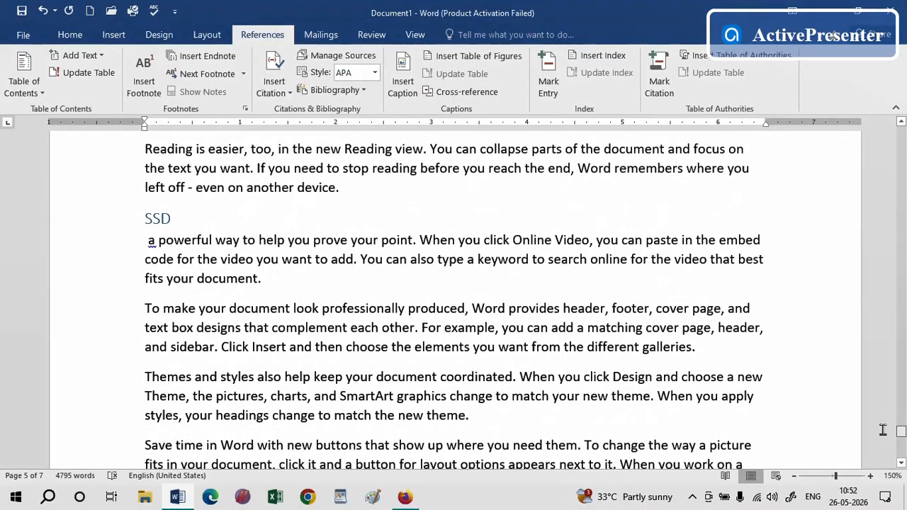
Break the paragraph after "Themes" on page 7 and replace that word with the line "HDD"
{"action": "left_click", "coordinate": [196, 376]}
{"action": "key", "text": "Return"}
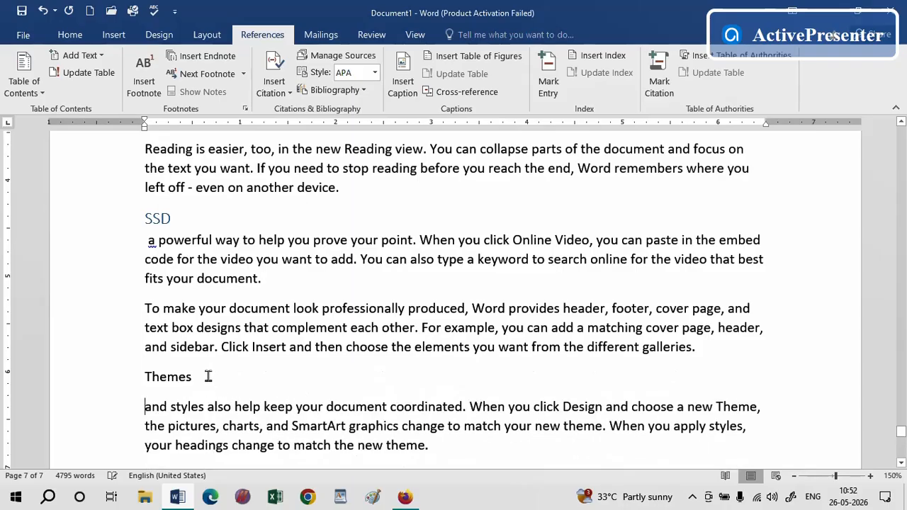
{"action": "left_click_drag", "start_coordinate": [187, 379], "coordinate": [121, 376]}
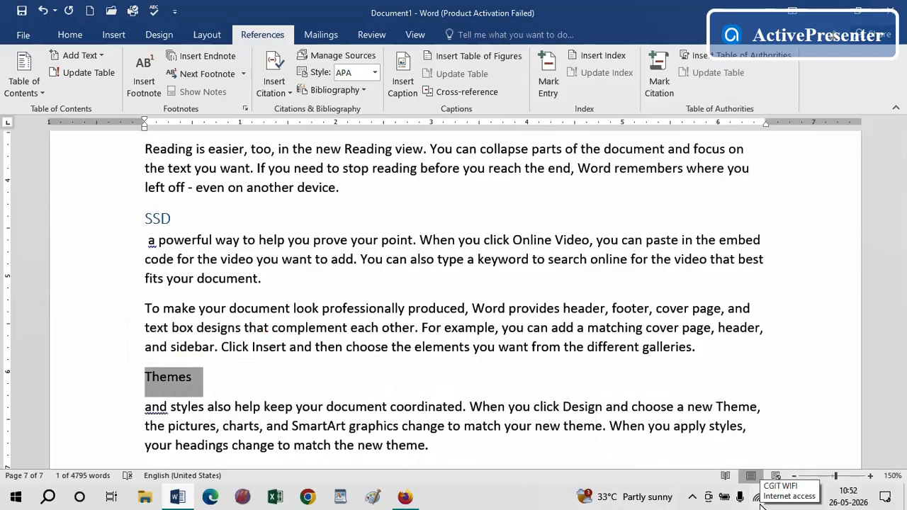
{"action": "type", "text": "HDD"}
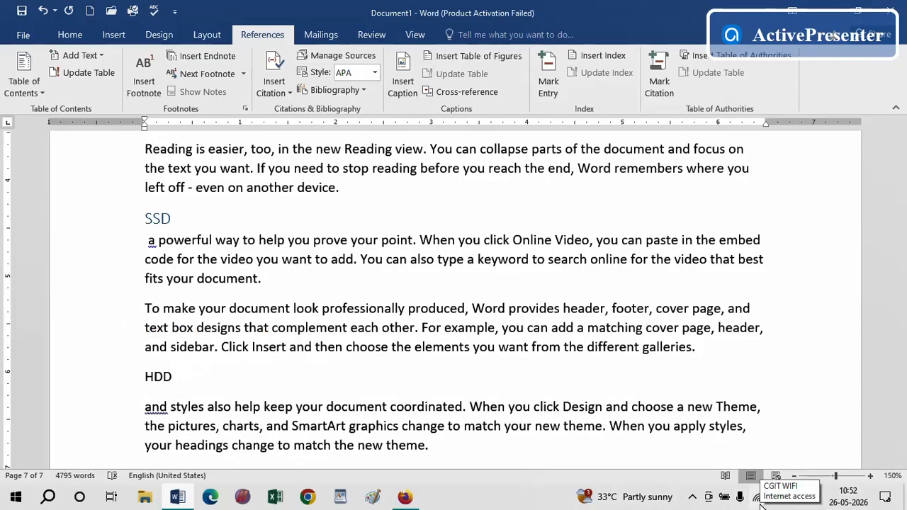
Make the "HDD" line bold and enlarge its font to 14 pt
{"action": "left_click_drag", "start_coordinate": [188, 379], "coordinate": [125, 378]}
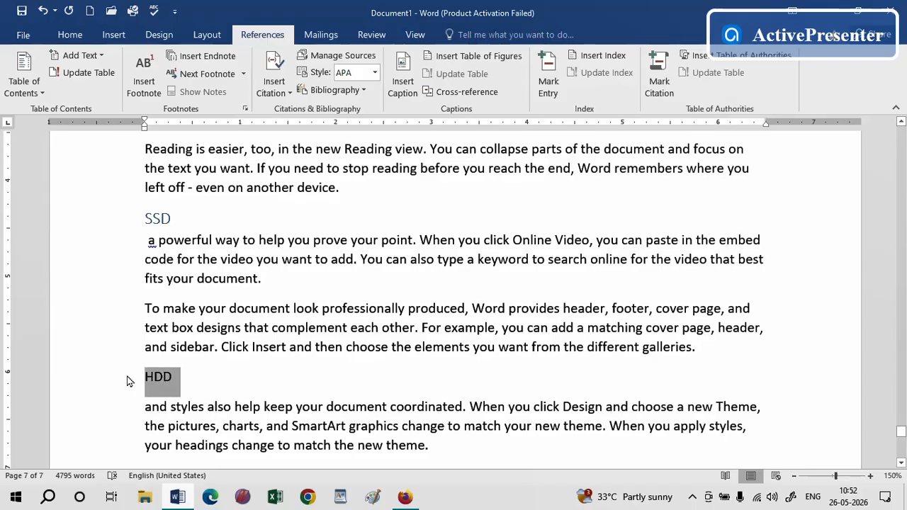
{"action": "left_click", "coordinate": [71, 35]}
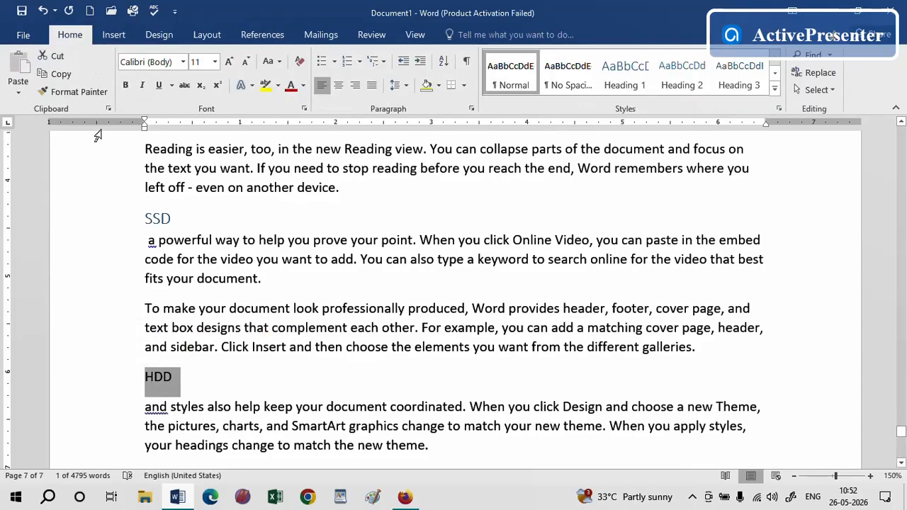
{"action": "left_click", "coordinate": [126, 85]}
{"action": "left_click", "coordinate": [229, 62]}
{"action": "left_click", "coordinate": [230, 63]}
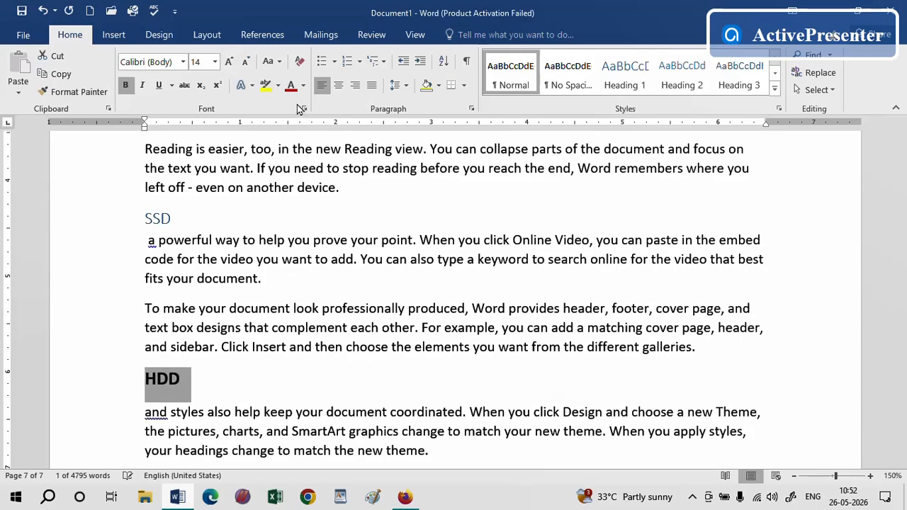
Apply a teal standard font colour to the "HDD" line
{"action": "left_click", "coordinate": [304, 86]}
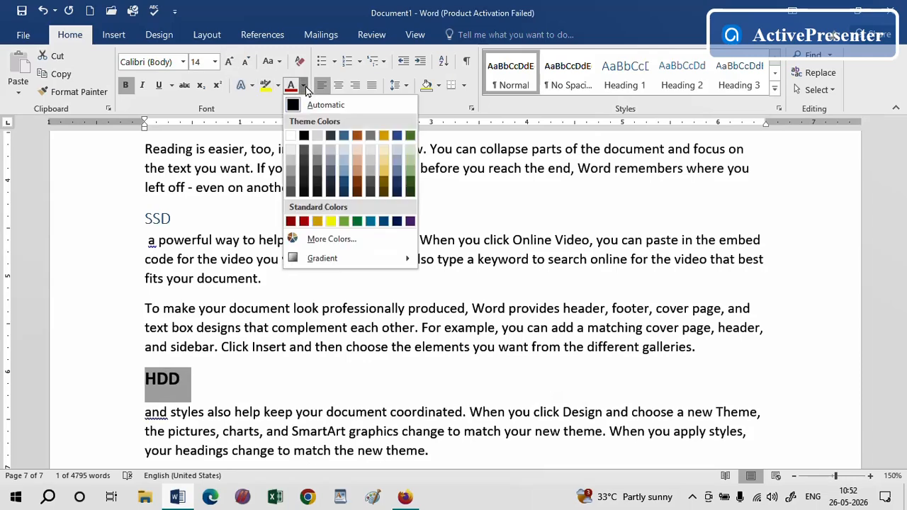
{"action": "left_click", "coordinate": [371, 223]}
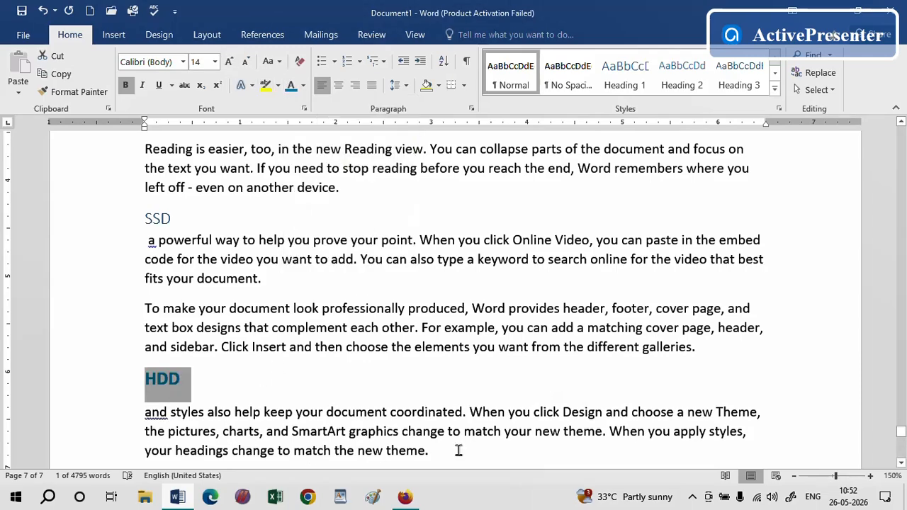
Break the paragraph after "Save time" further down page 7 and replace those words with the line "Pen Drive"
{"action": "left_click", "coordinate": [901, 464]}
{"action": "scroll", "coordinate": [191, 340], "scroll_direction": "down", "scroll_amount": 2}
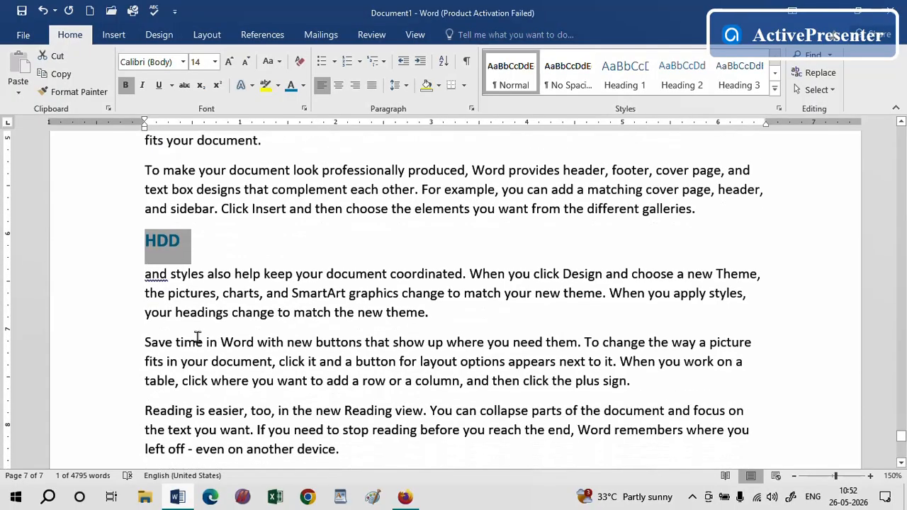
{"action": "left_click", "coordinate": [207, 342]}
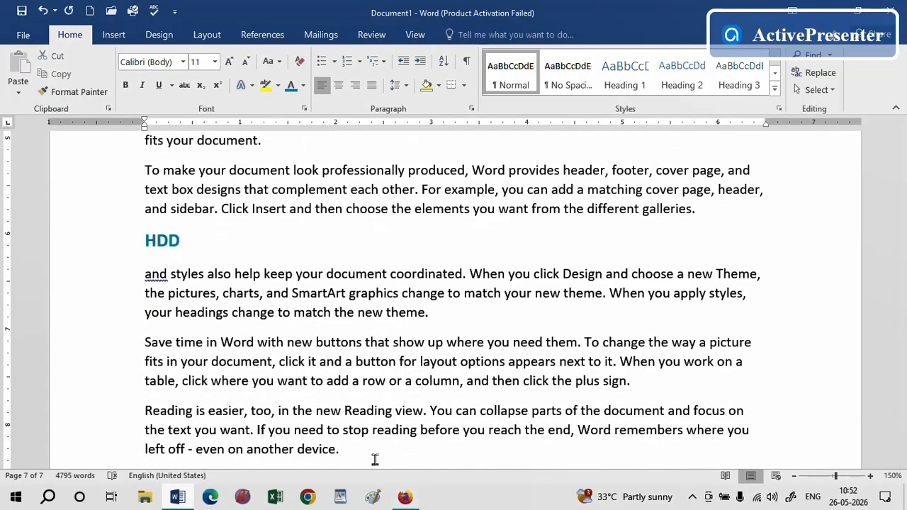
{"action": "key", "text": "Return"}
{"action": "left_click_drag", "start_coordinate": [217, 348], "coordinate": [144, 347]}
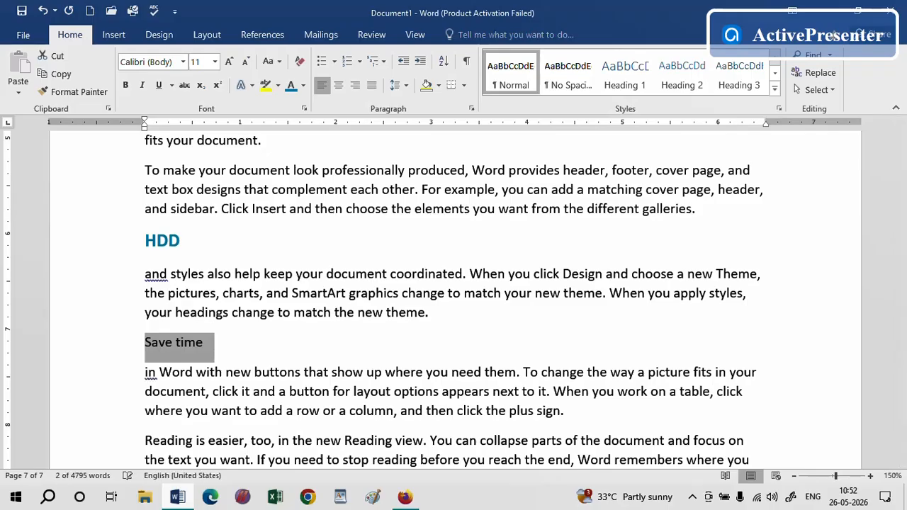
{"action": "type", "text": "P"}
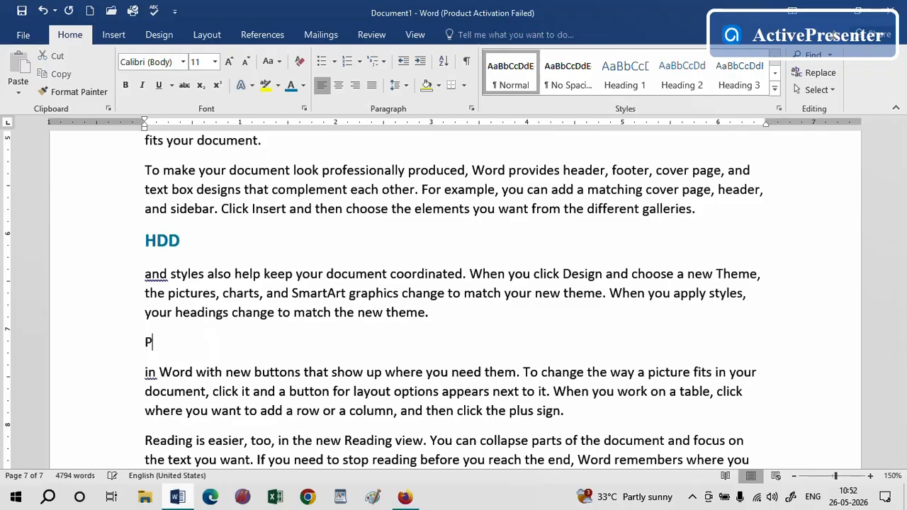
{"action": "type", "text": "en Drive"}
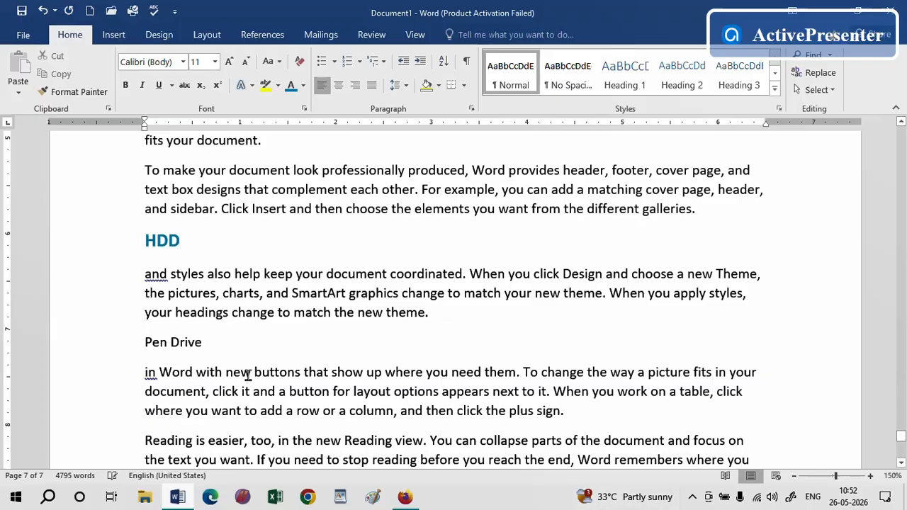
Apply the Heading 2 style to the "Pen Drive" line
{"action": "left_click_drag", "start_coordinate": [225, 342], "coordinate": [145, 343]}
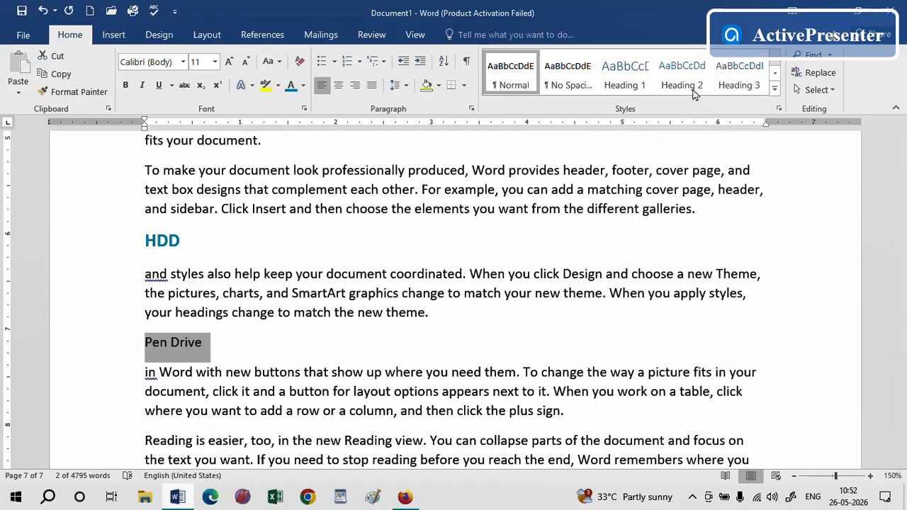
{"action": "left_click", "coordinate": [681, 75]}
{"action": "left_click", "coordinate": [574, 389]}
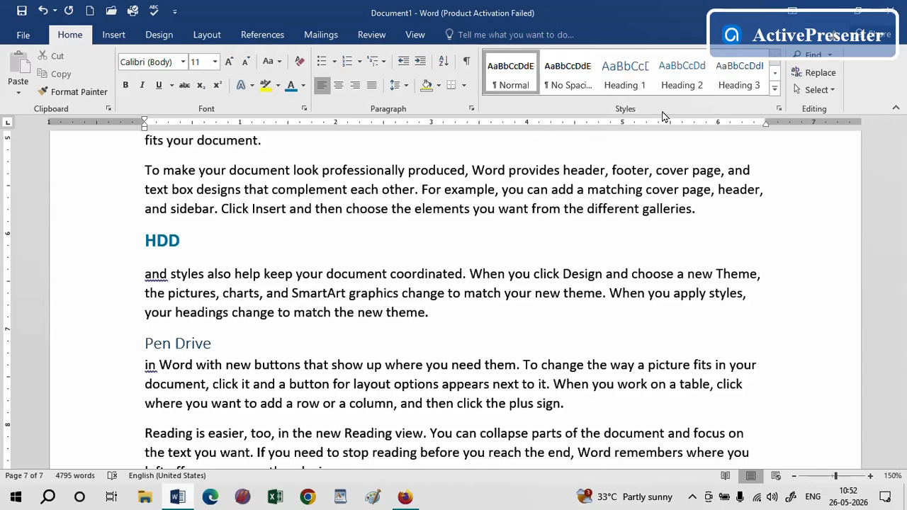
Update the entire table of contents at the start of the document
{"action": "left_click", "coordinate": [260, 34]}
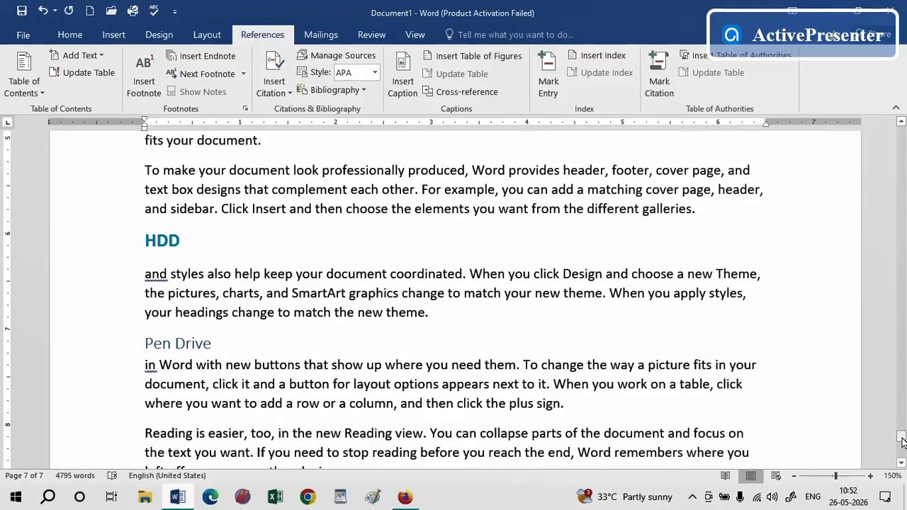
{"action": "left_click_drag", "start_coordinate": [901, 439], "coordinate": [895, 144]}
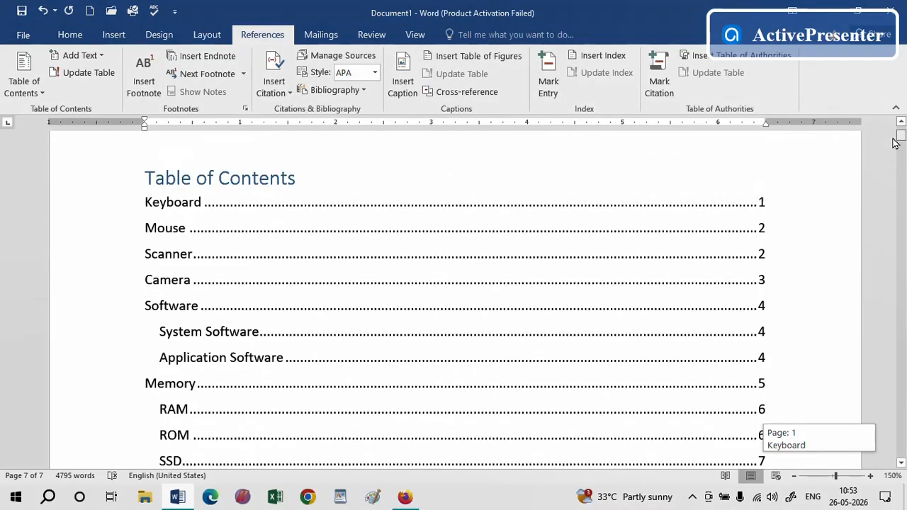
{"action": "left_click", "coordinate": [411, 248]}
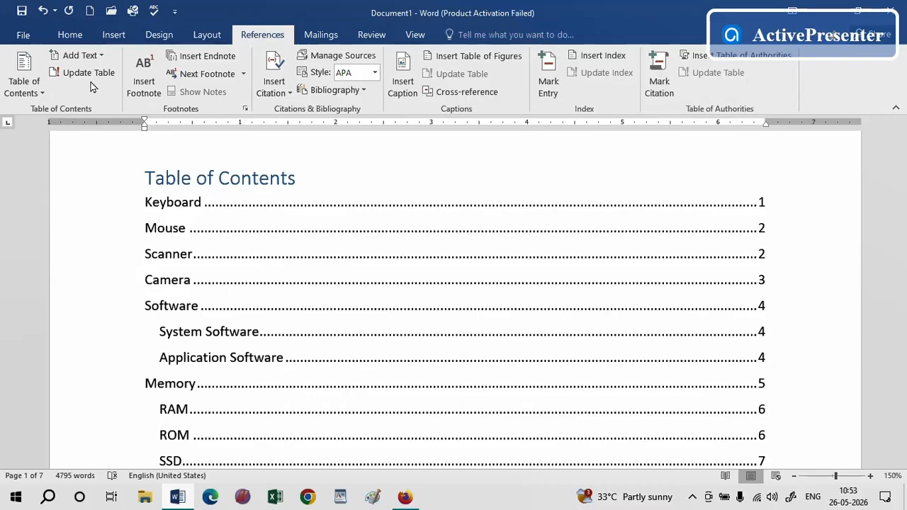
{"action": "left_click", "coordinate": [354, 244]}
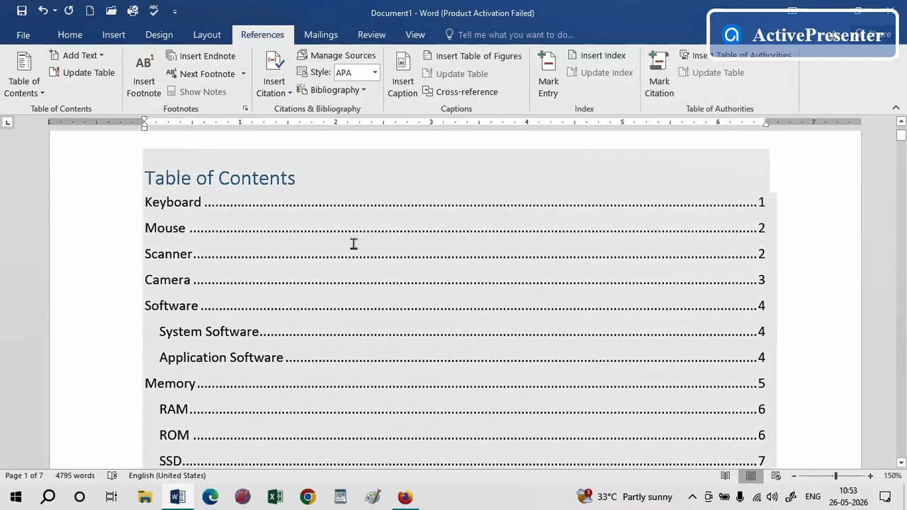
{"action": "left_click", "coordinate": [355, 240]}
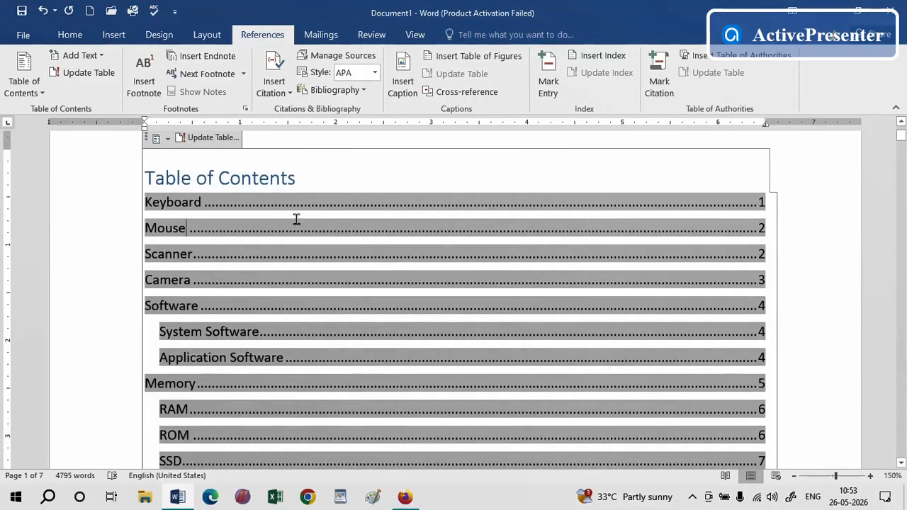
{"action": "left_click", "coordinate": [214, 138]}
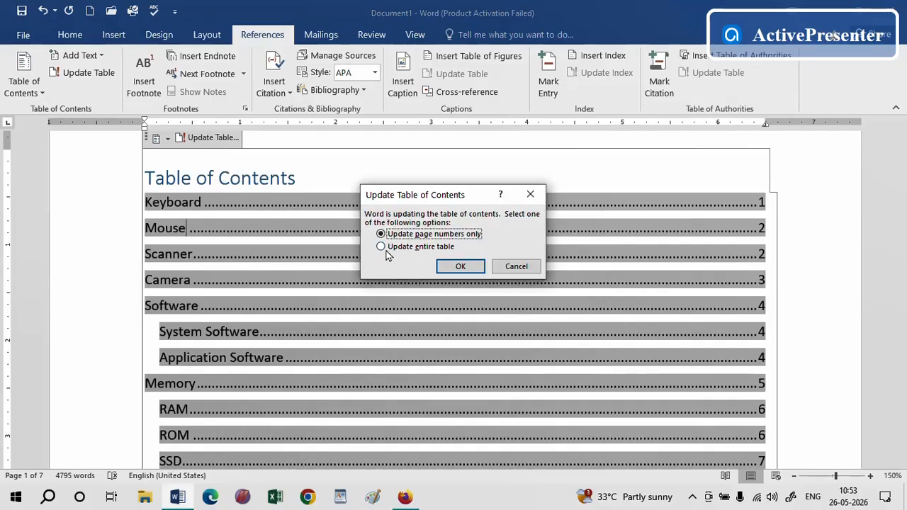
{"action": "left_click", "coordinate": [381, 246]}
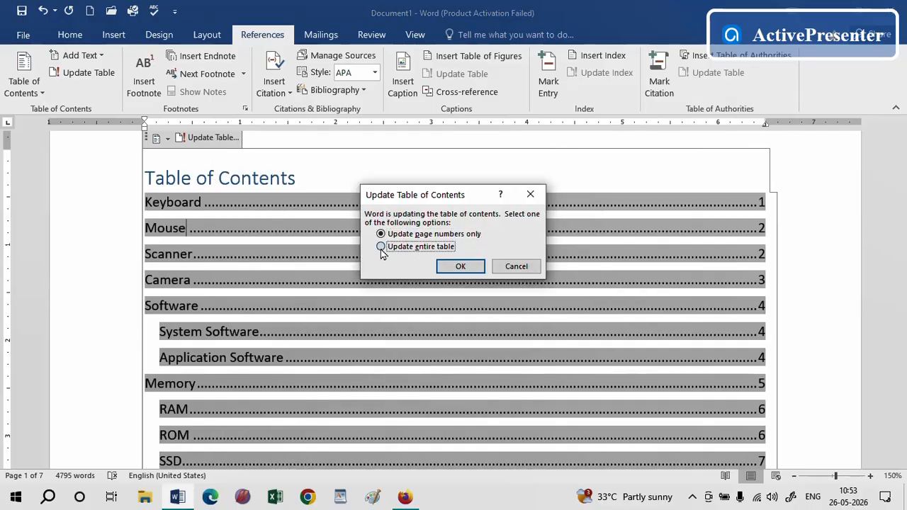
{"action": "left_click", "coordinate": [460, 267]}
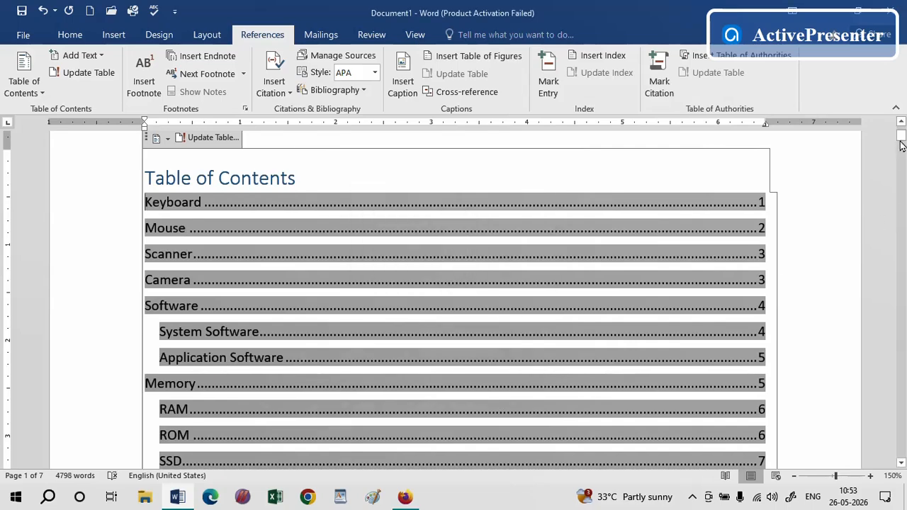
{"action": "left_click", "coordinate": [901, 463]}
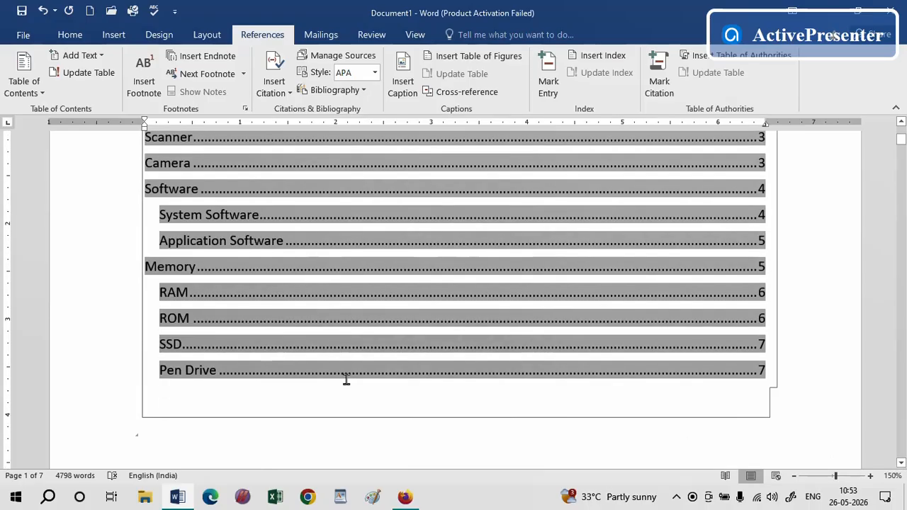
{"action": "left_click", "coordinate": [152, 401]}
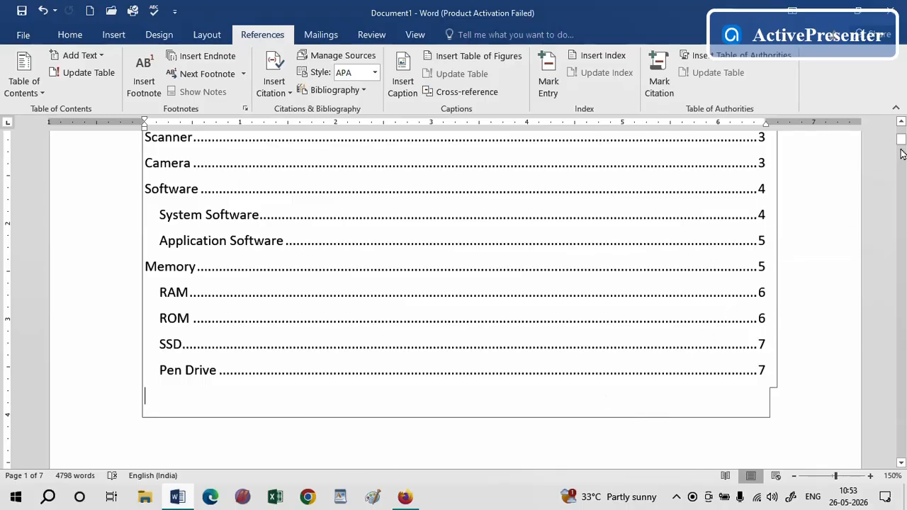
Mark the "HDD" line as a Level 2 table of contents entry using Add Text
{"action": "left_click_drag", "start_coordinate": [901, 154], "coordinate": [895, 244]}
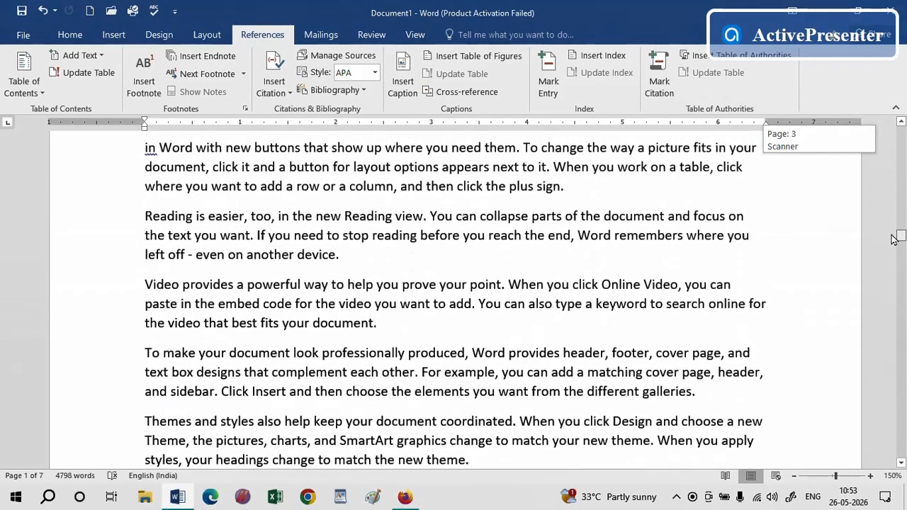
{"action": "left_click_drag", "start_coordinate": [893, 240], "coordinate": [863, 434]}
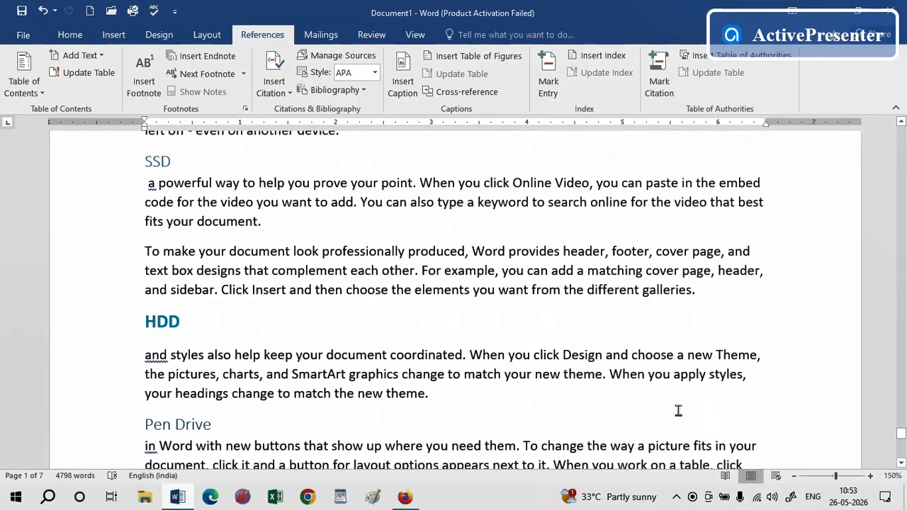
{"action": "left_click", "coordinate": [133, 331]}
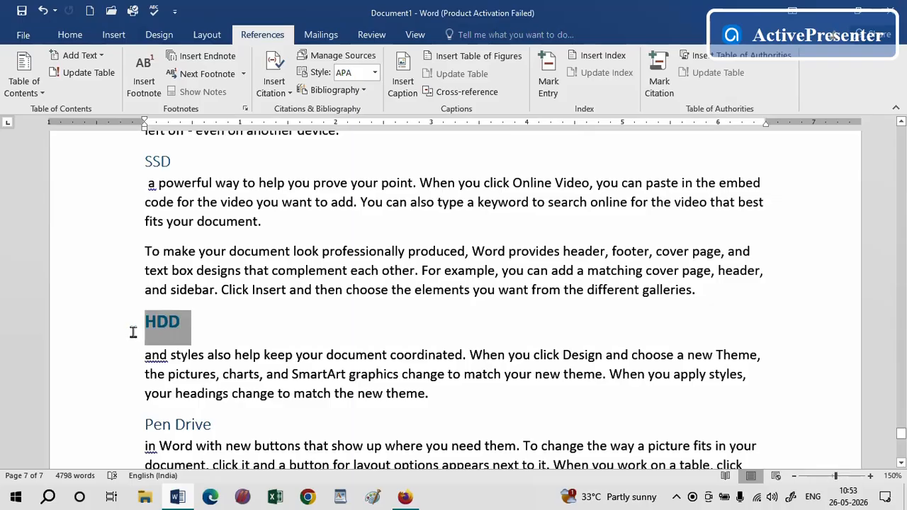
{"action": "left_click", "coordinate": [99, 53]}
{"action": "left_click", "coordinate": [86, 105]}
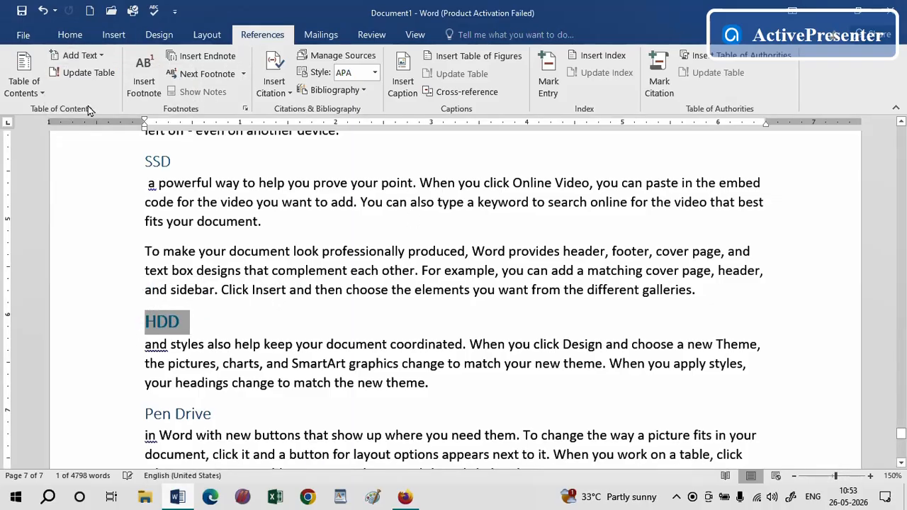
Refresh the whole table of contents once more, choosing to update the entire table
{"action": "left_click_drag", "start_coordinate": [901, 435], "coordinate": [901, 131]}
{"action": "left_click", "coordinate": [550, 315]}
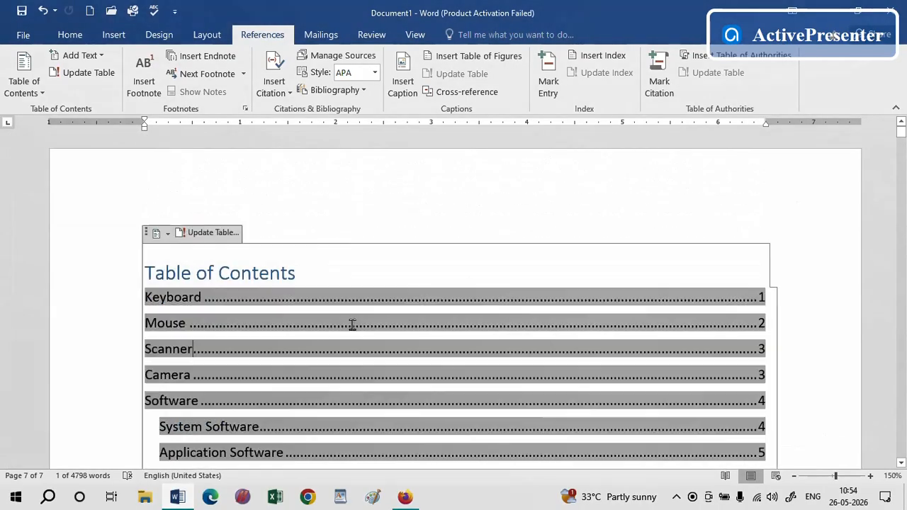
{"action": "left_click", "coordinate": [216, 234]}
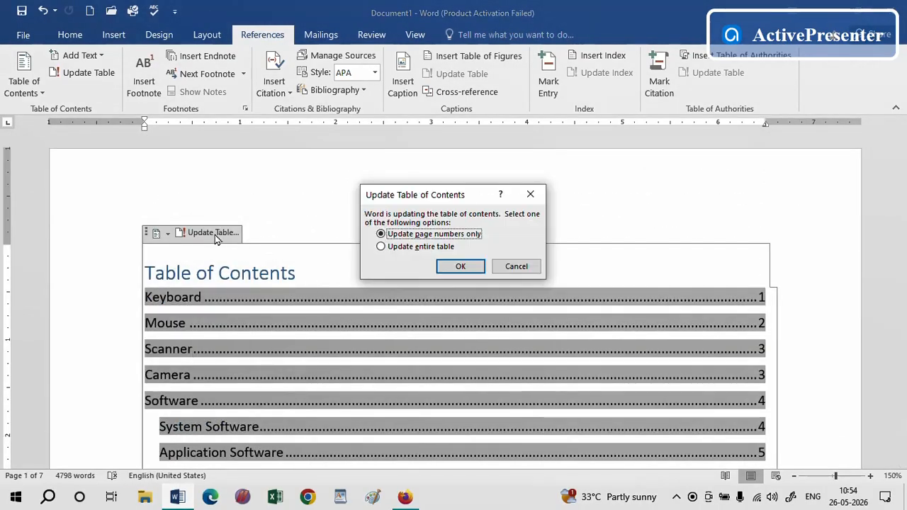
{"action": "left_click", "coordinate": [398, 248]}
{"action": "left_click", "coordinate": [460, 266]}
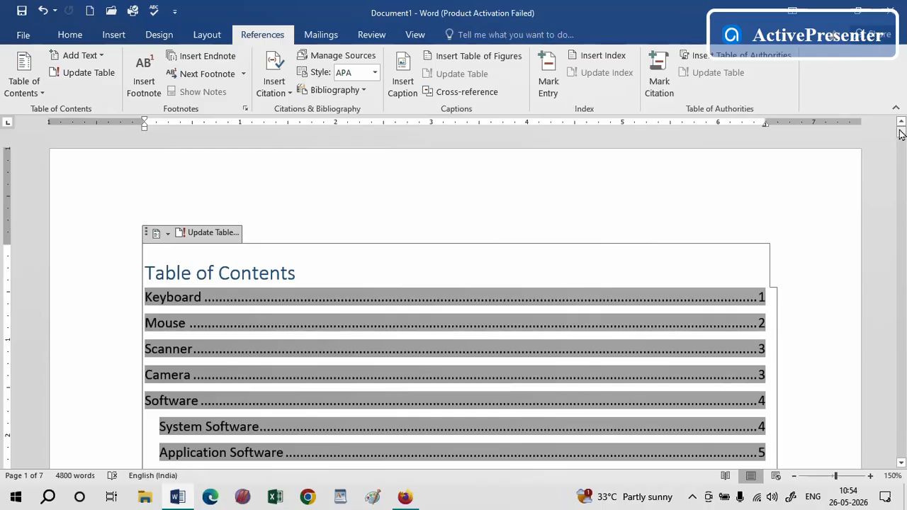
{"action": "left_click", "coordinate": [901, 463]}
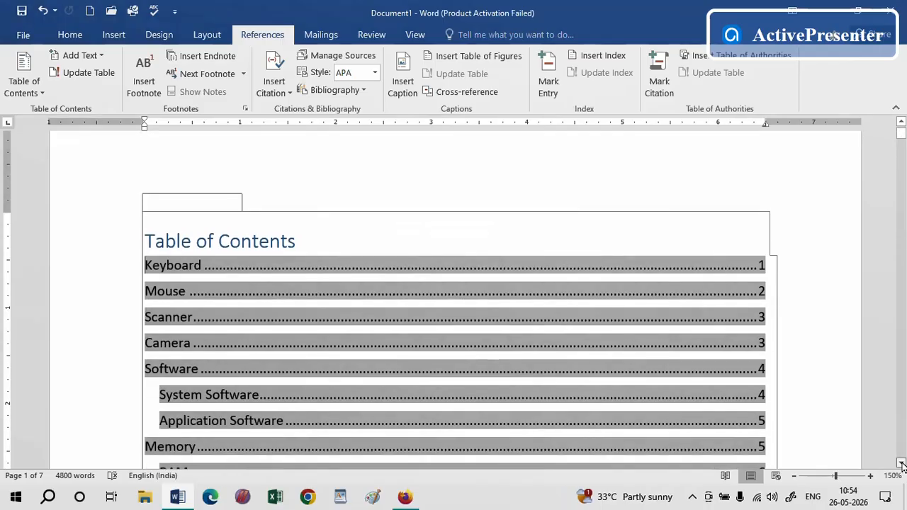
{"action": "scroll", "coordinate": [901, 463], "scroll_direction": "down", "scroll_amount": 5}
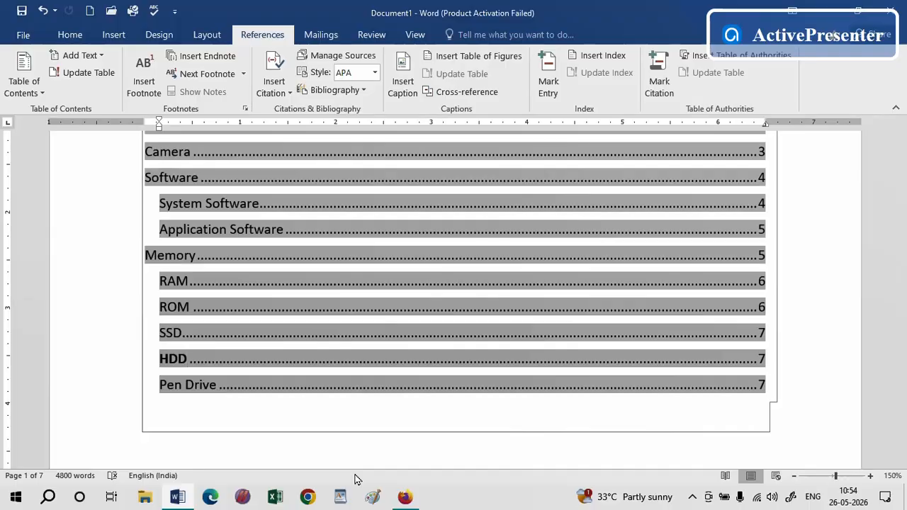
{"action": "left_click", "coordinate": [212, 419]}
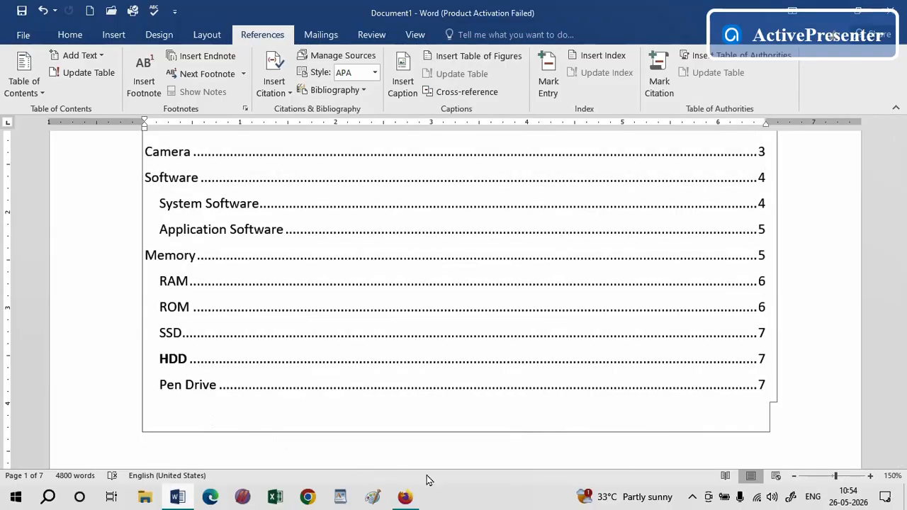